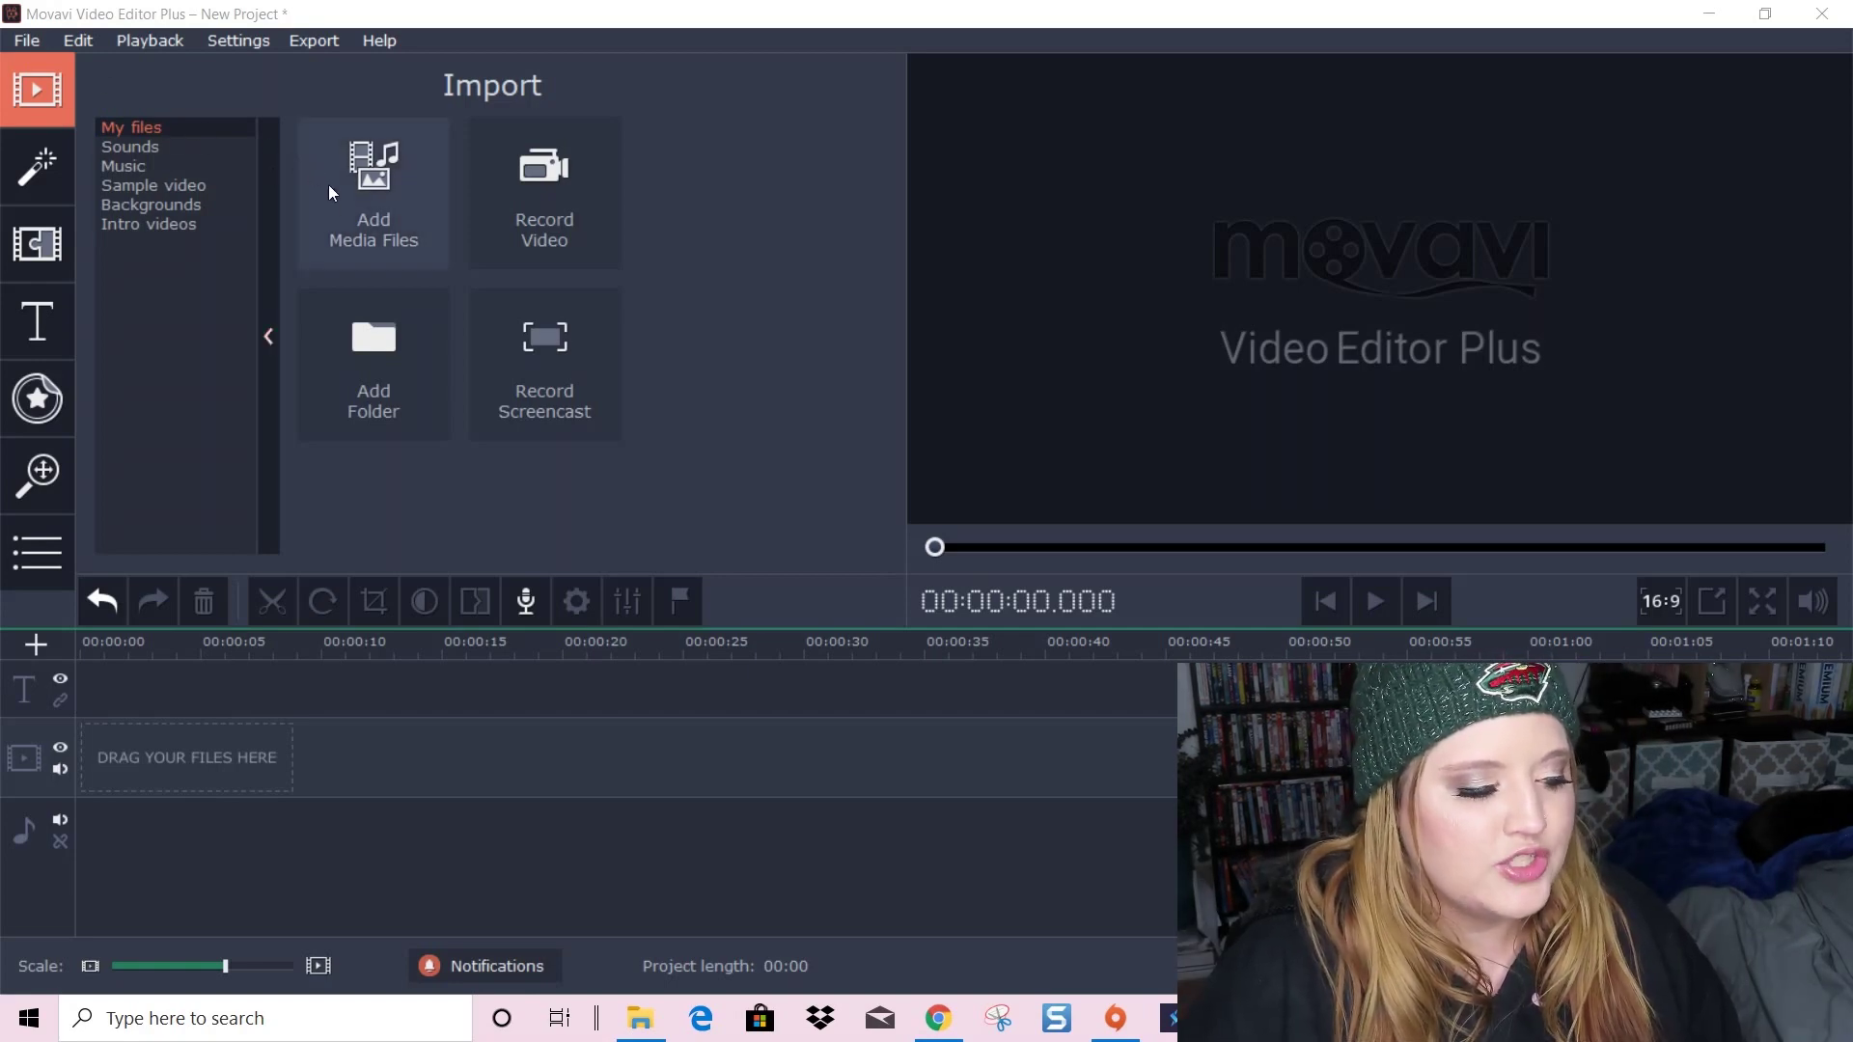
Import the video file MVI_0310 from the Videos folder into the project
click(406, 172)
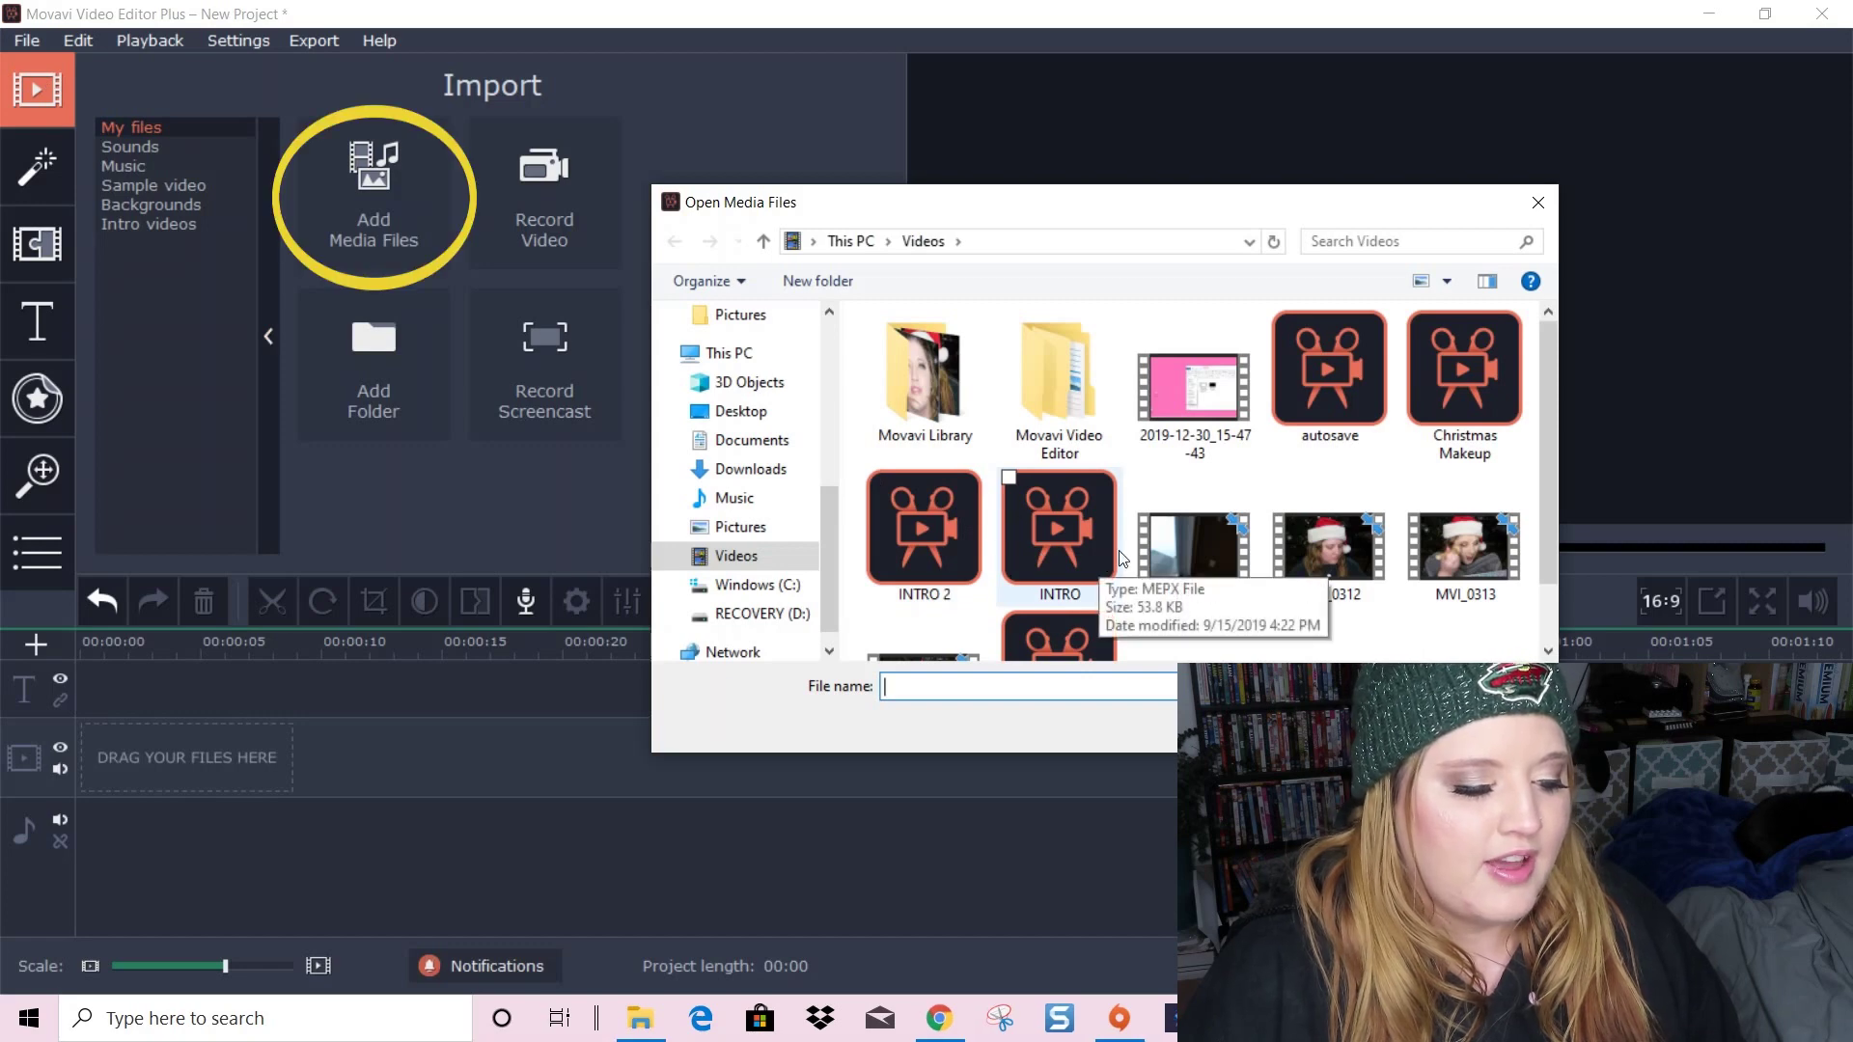
scroll(1251, 605, down, 1)
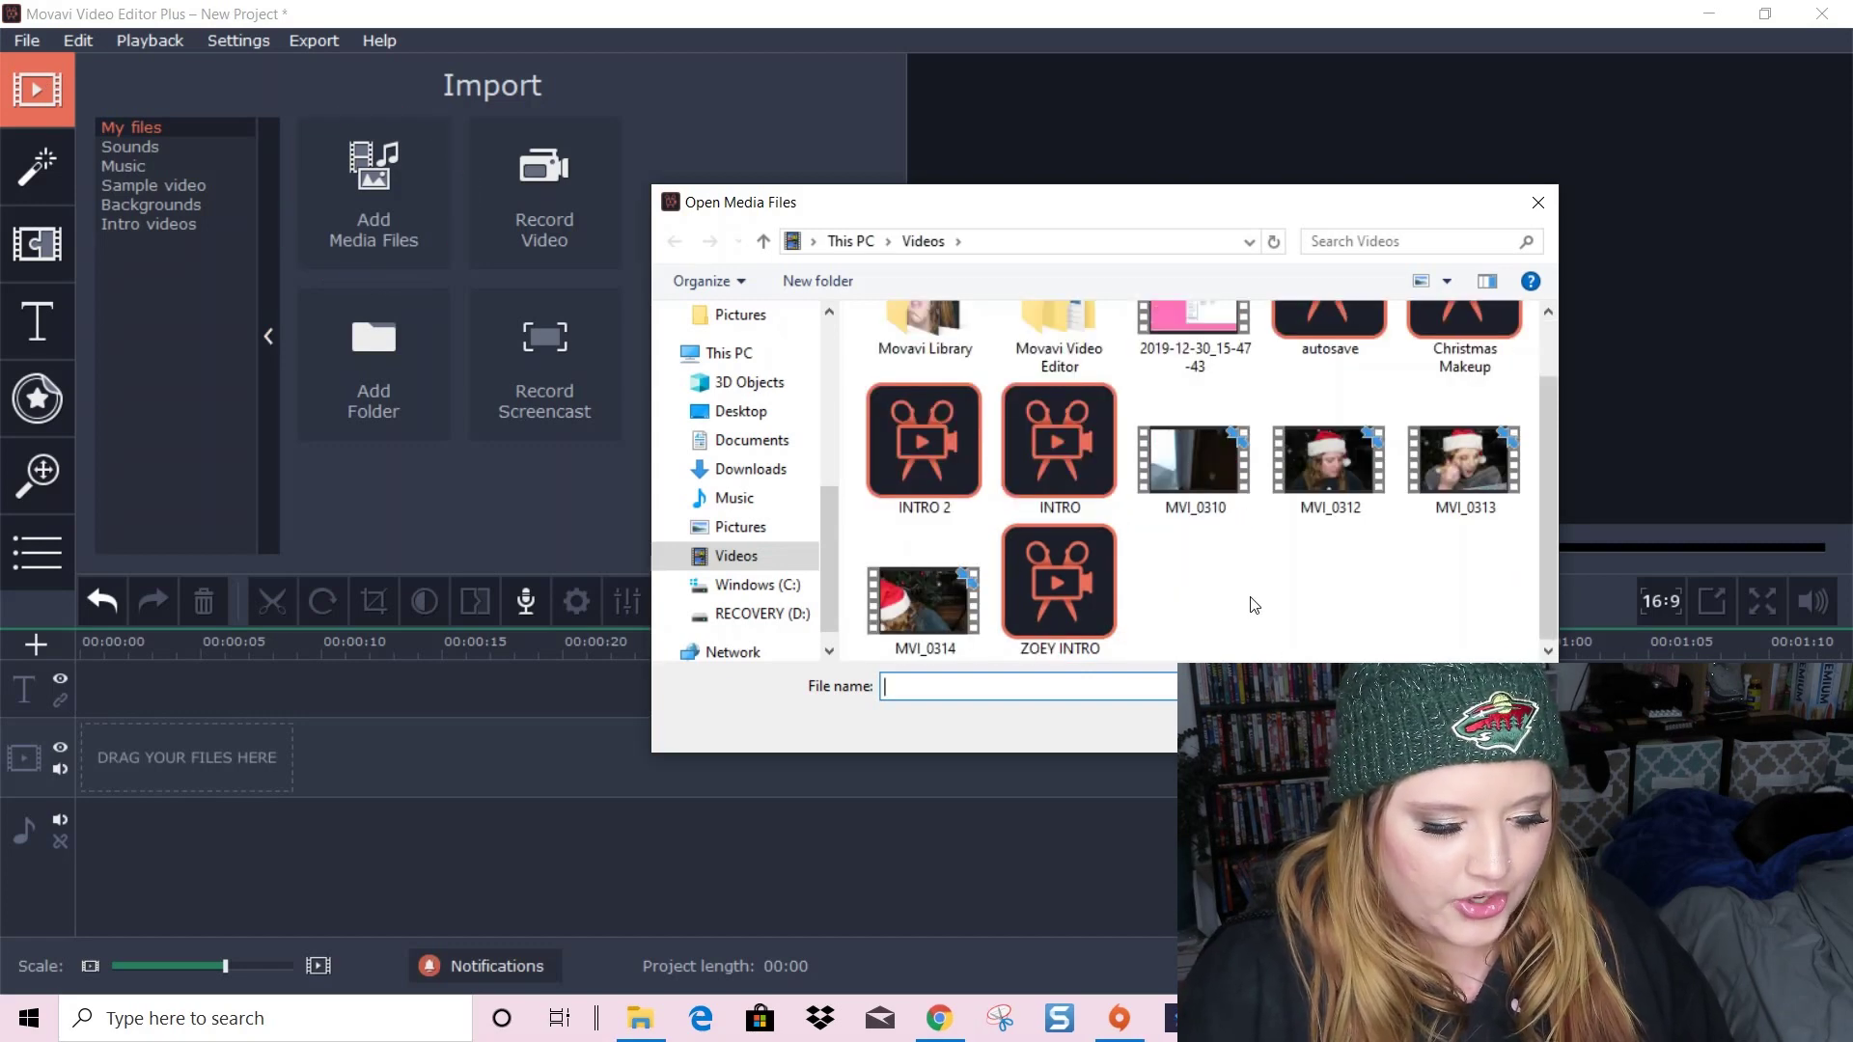
double_click(1212, 487)
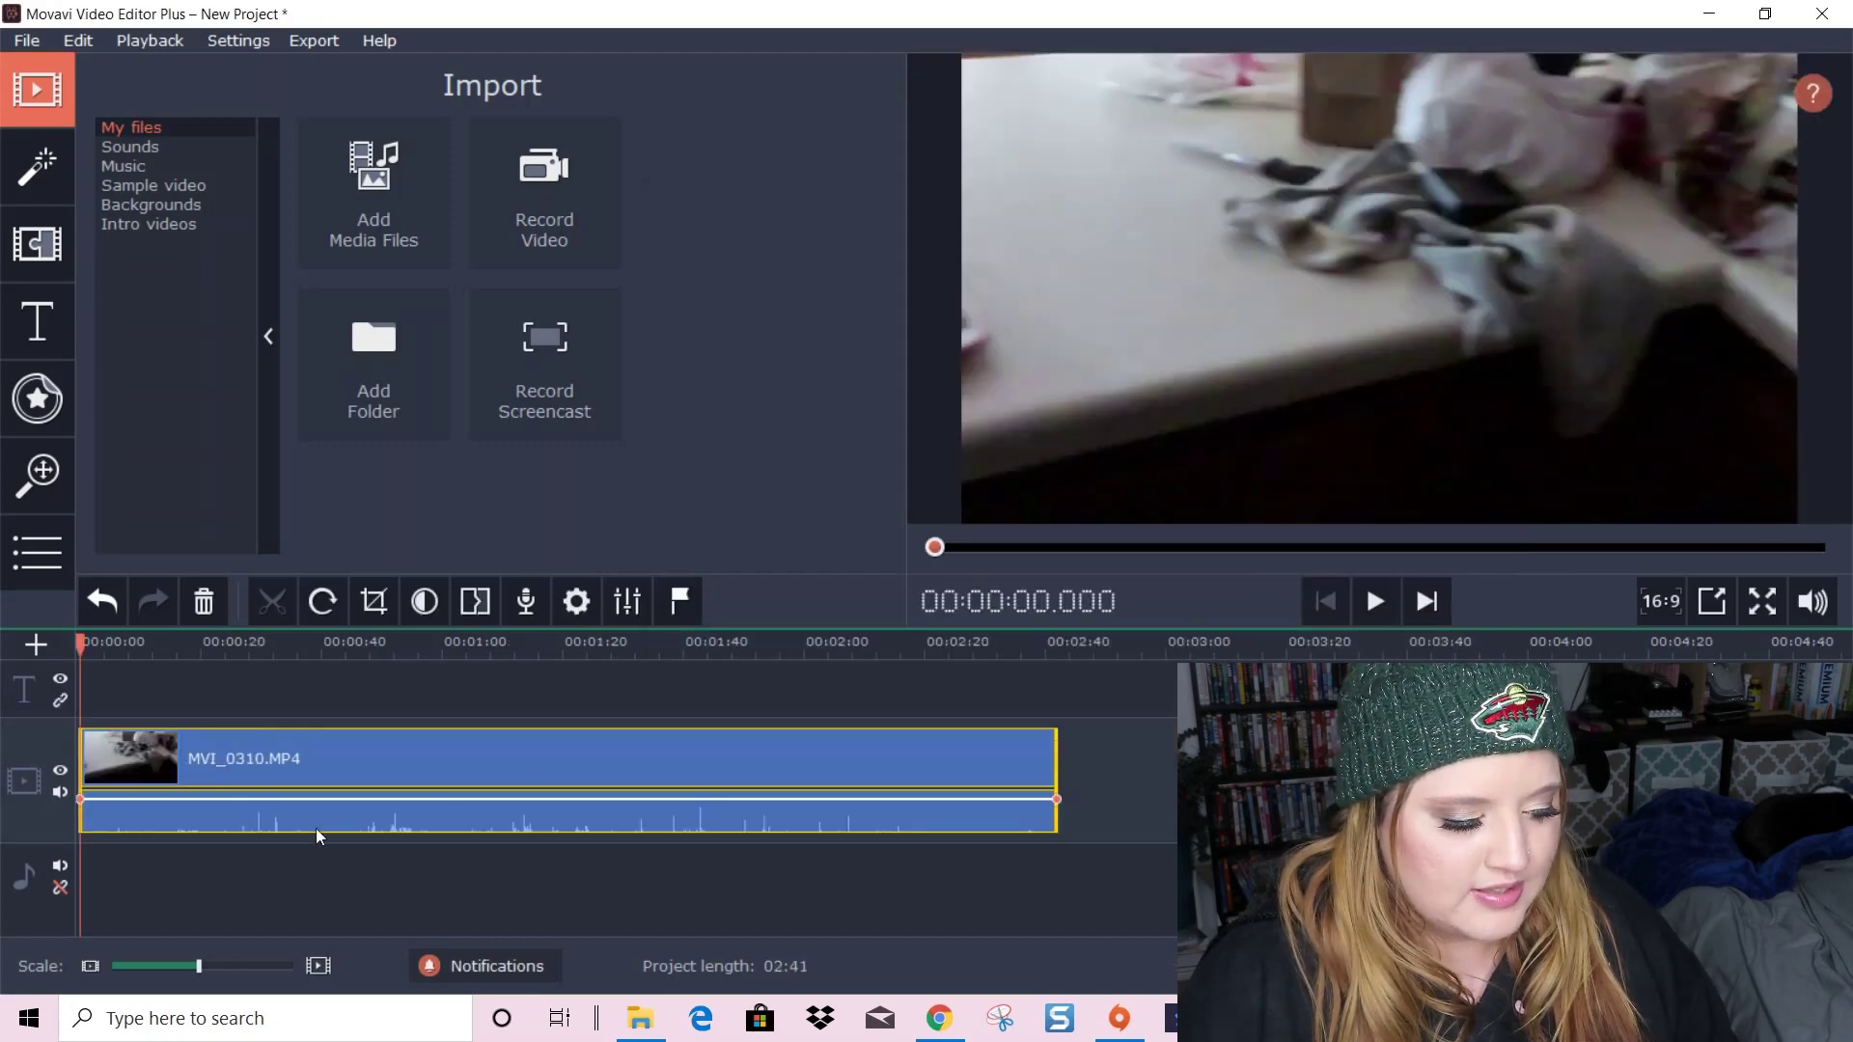
Mute the audio of the MVI_0310.MP4 clip
double_click(139, 808)
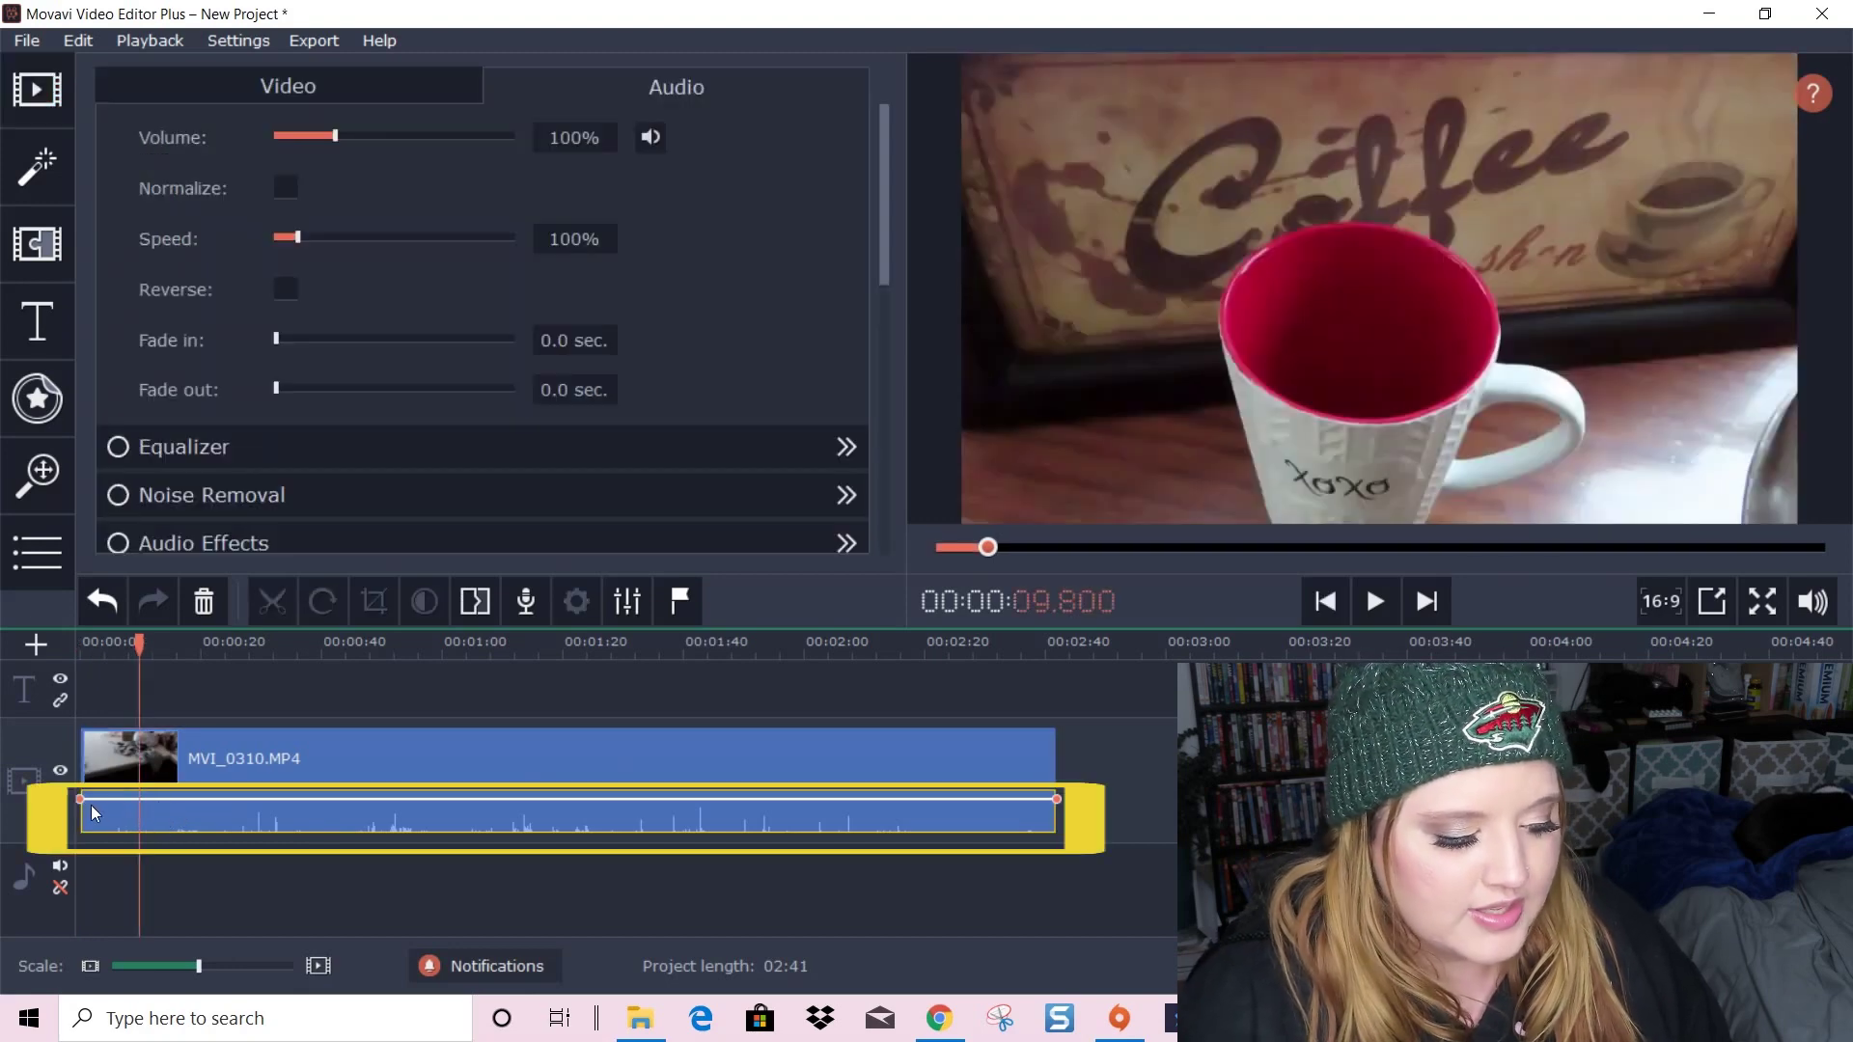
right_click(324, 822)
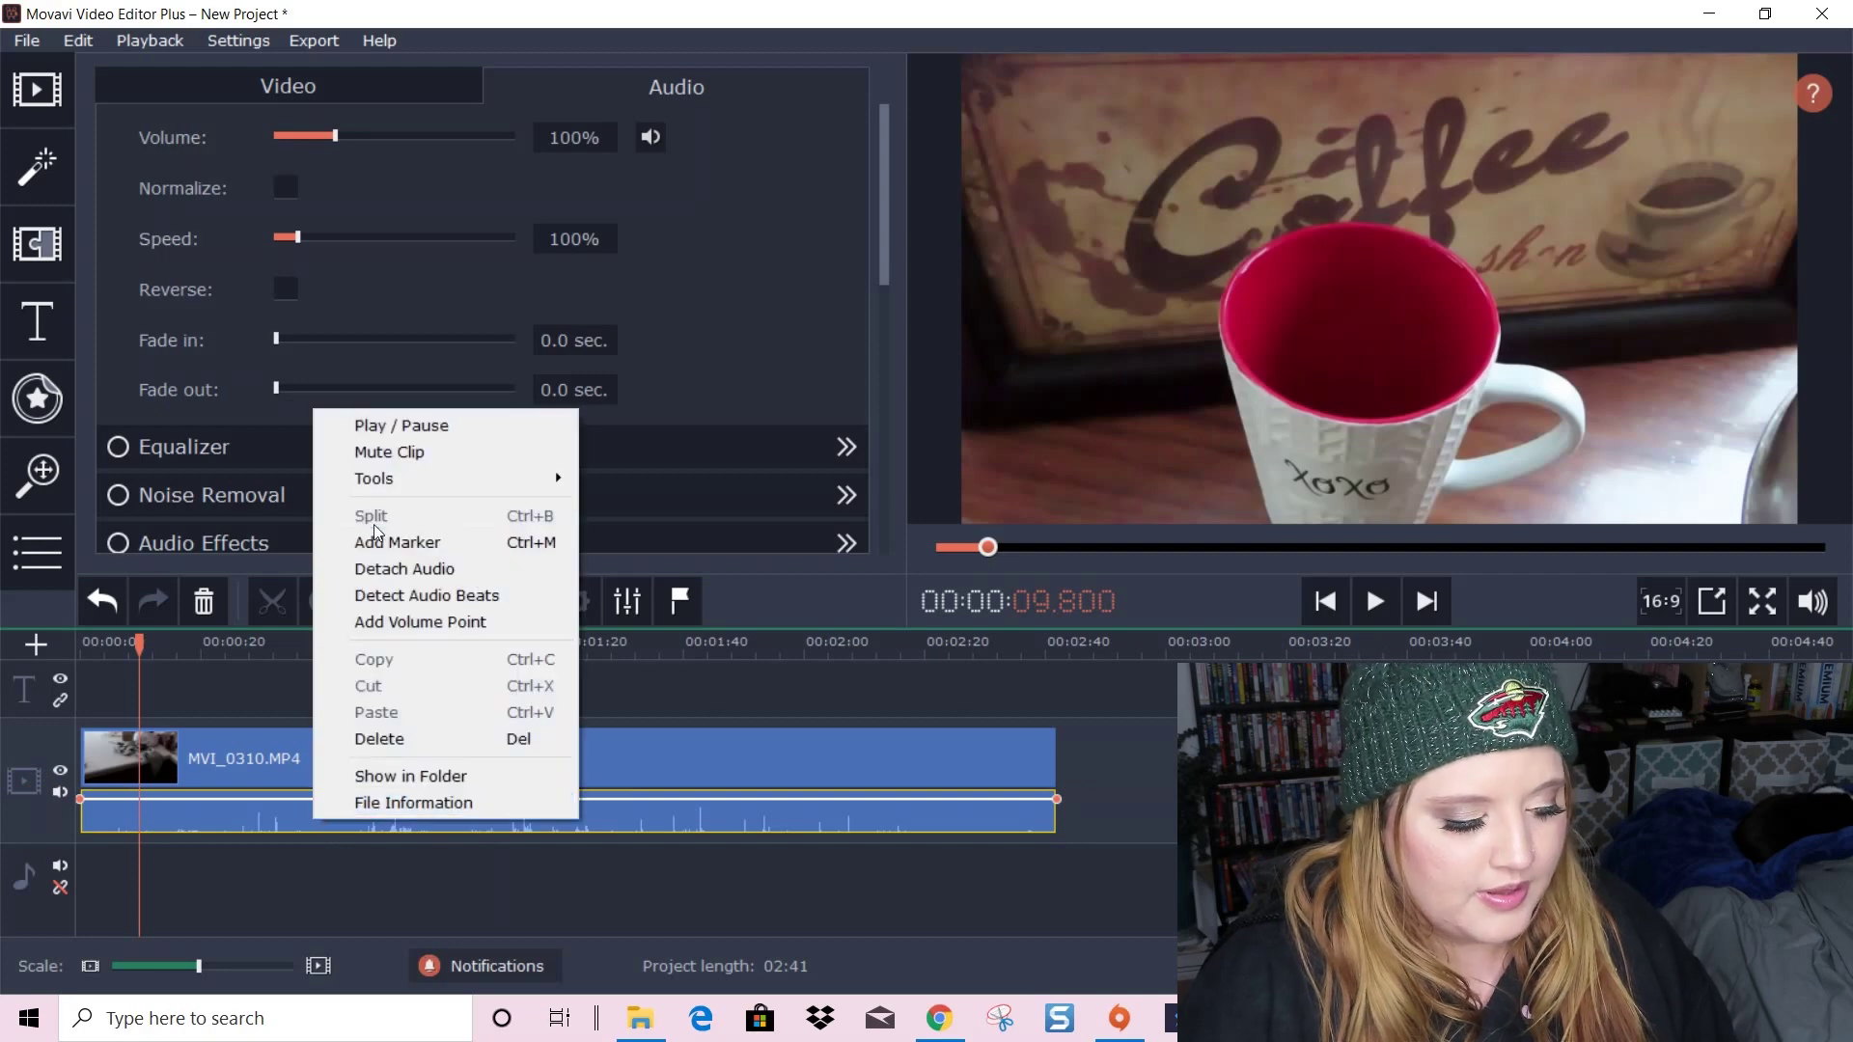
click(396, 454)
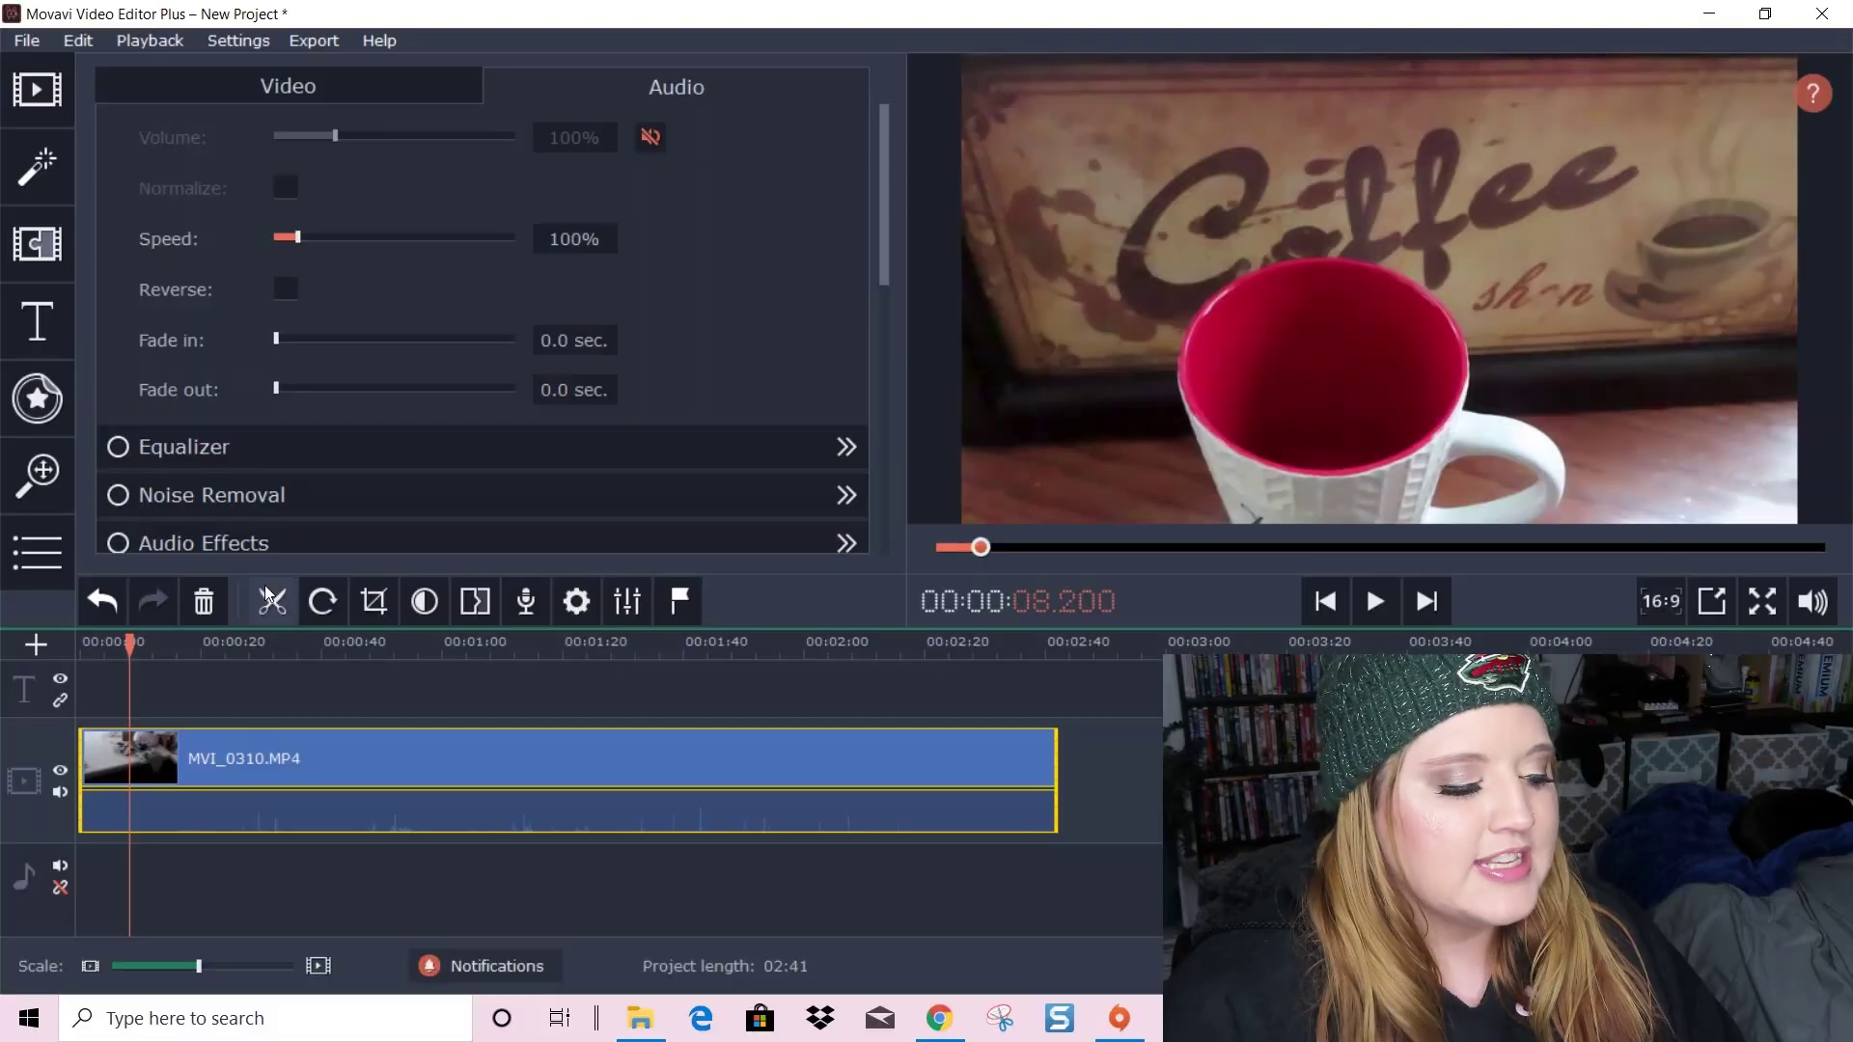
Split the MVI_0310.MP4 clip at 14.4 seconds, where water is being poured into the mug
click(271, 585)
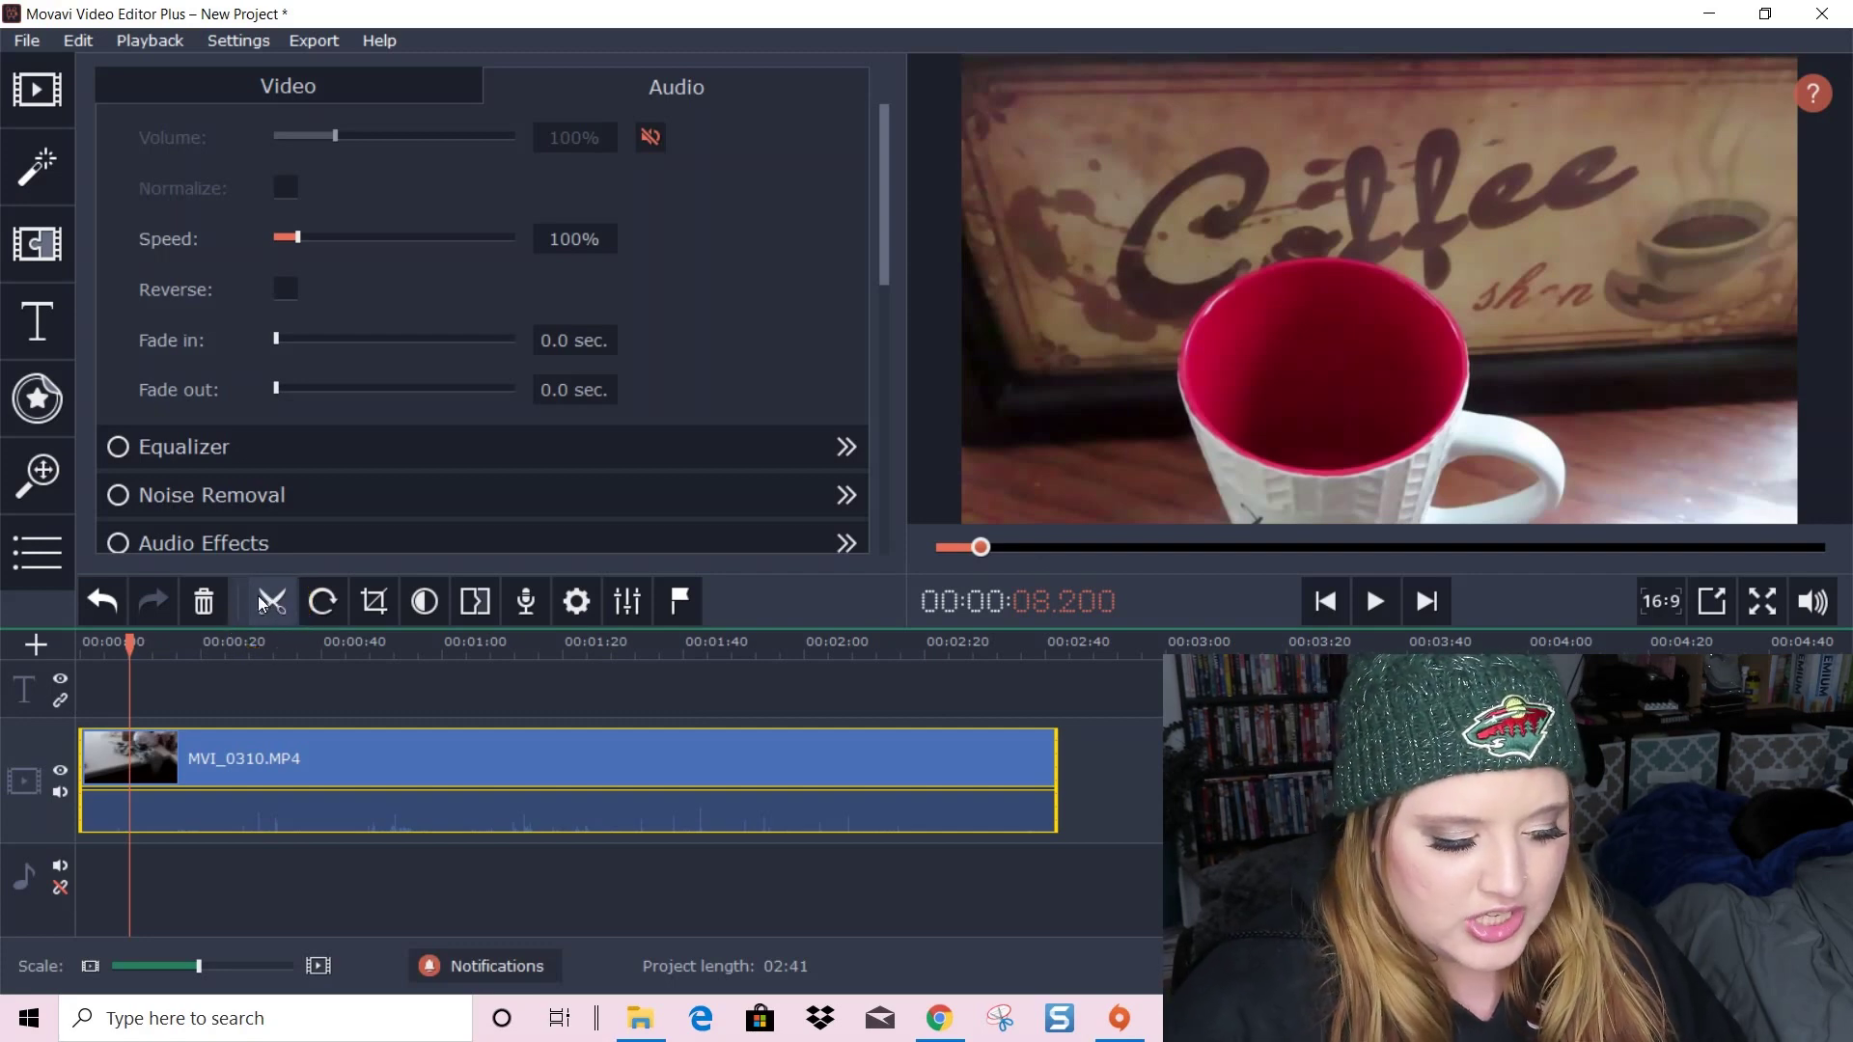
click(126, 641)
drag(126, 641, 160, 645)
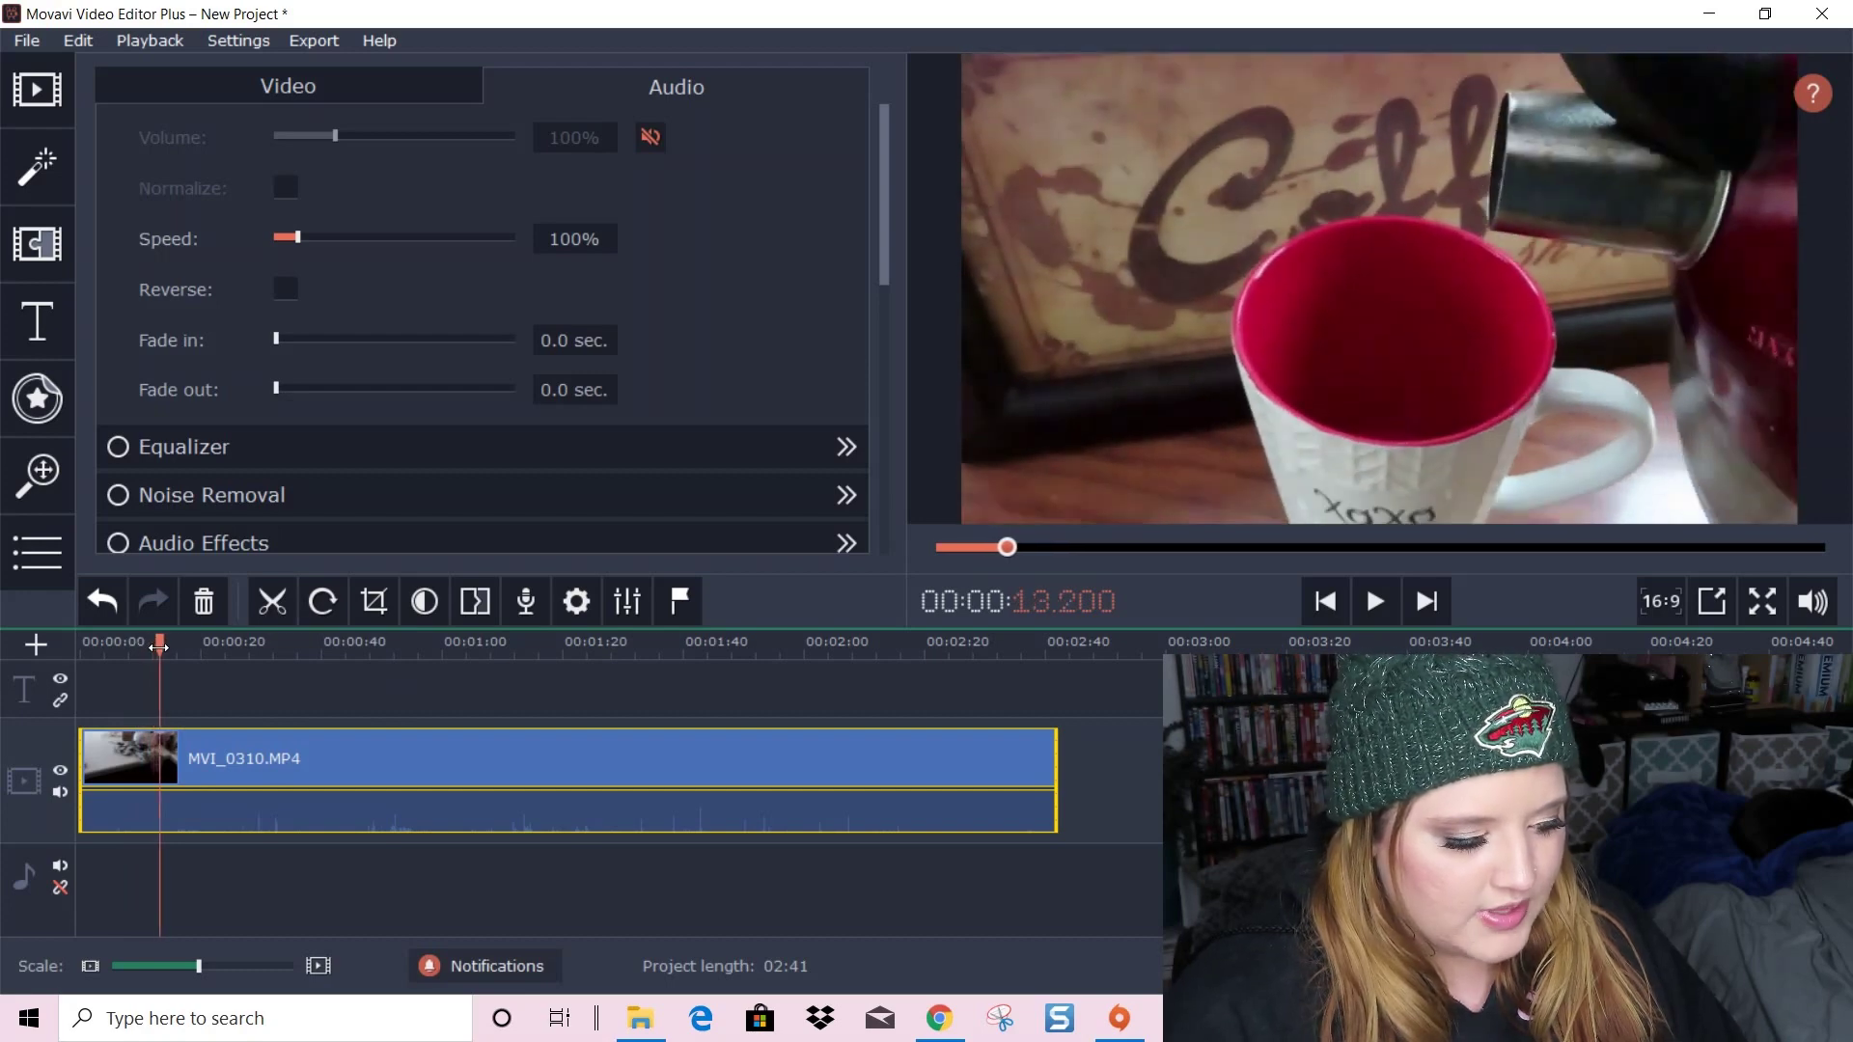
drag(159, 647, 174, 648)
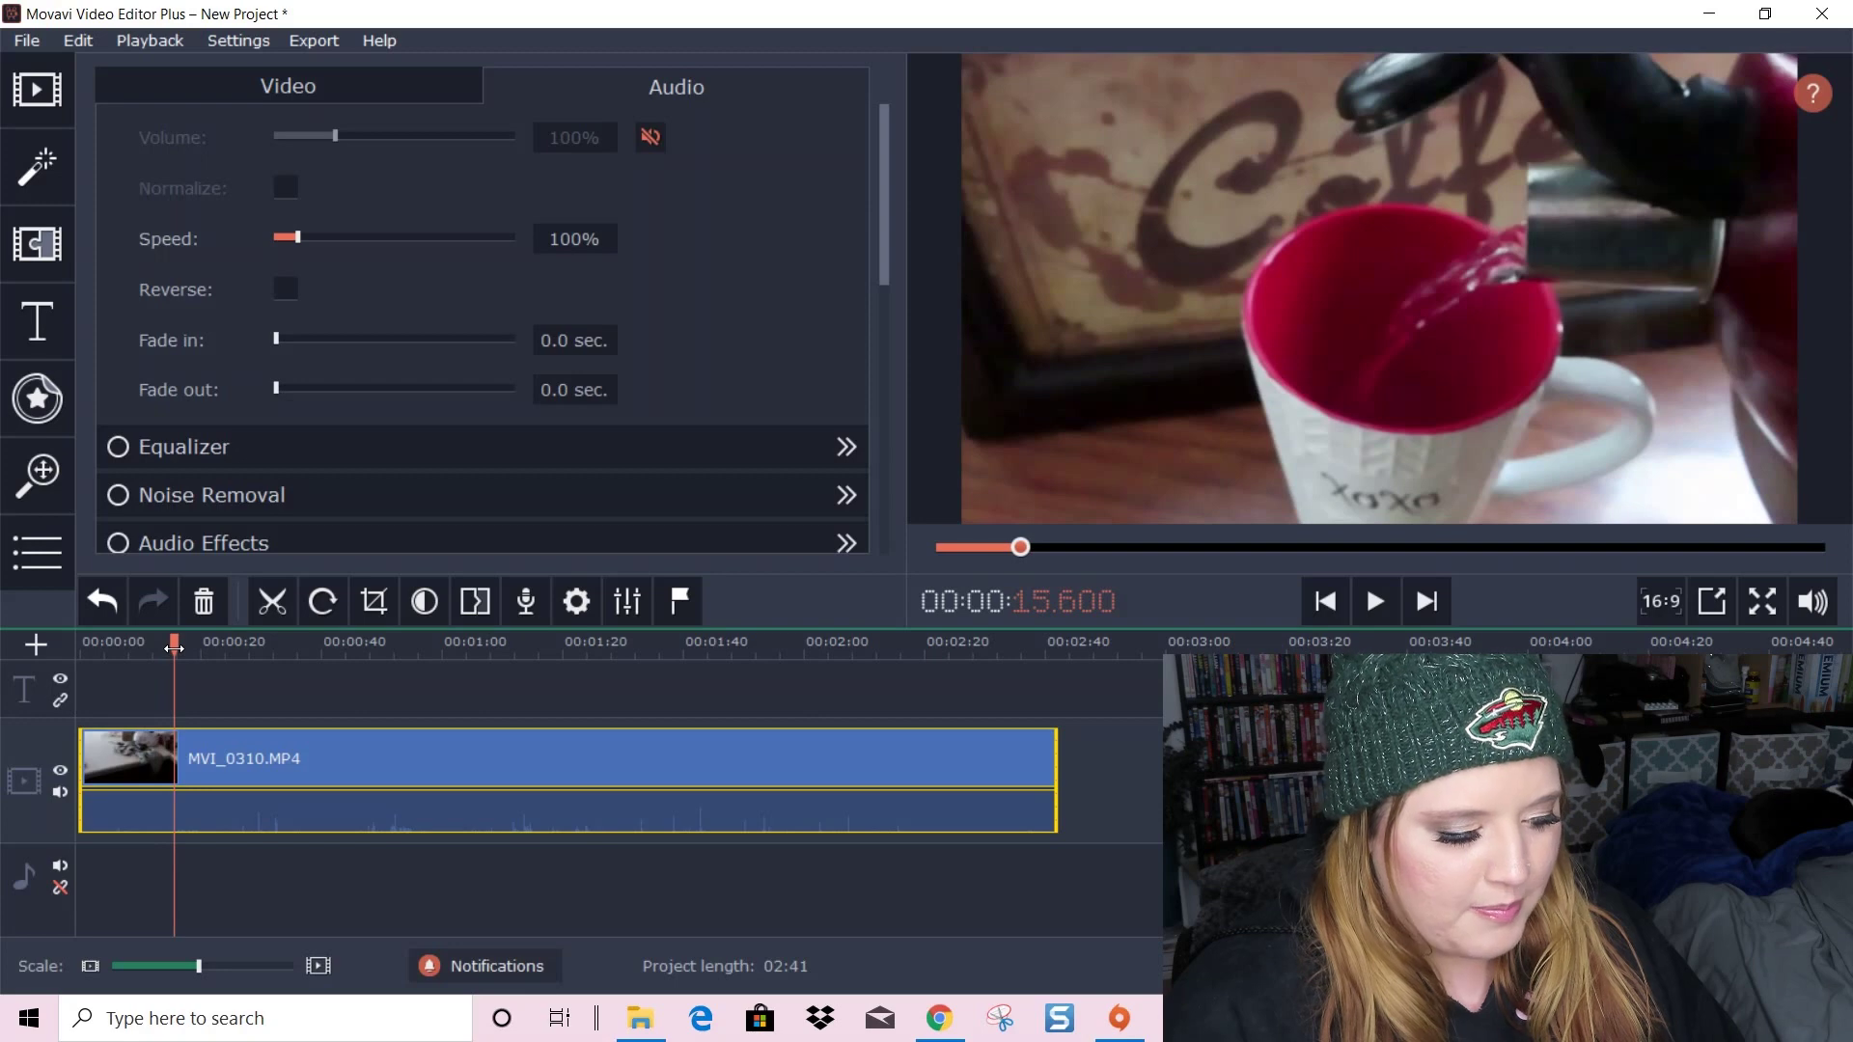
drag(173, 647, 167, 647)
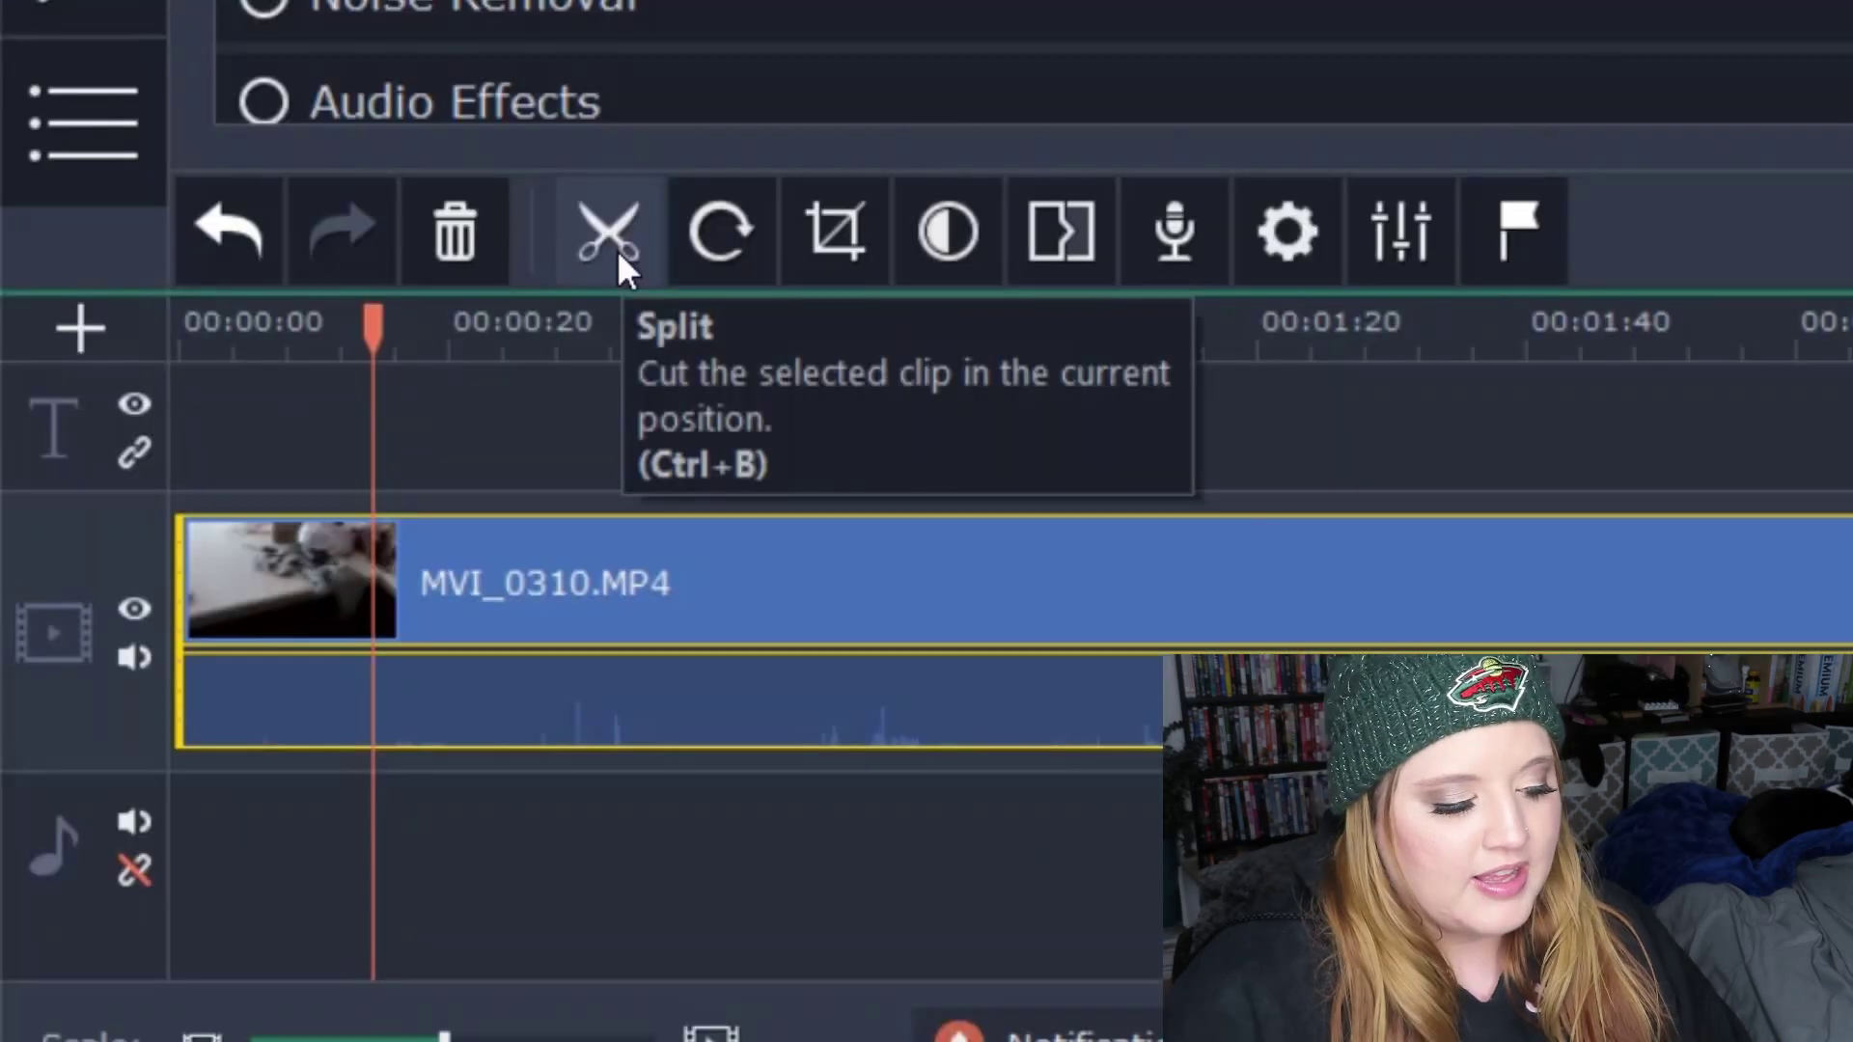
click(276, 608)
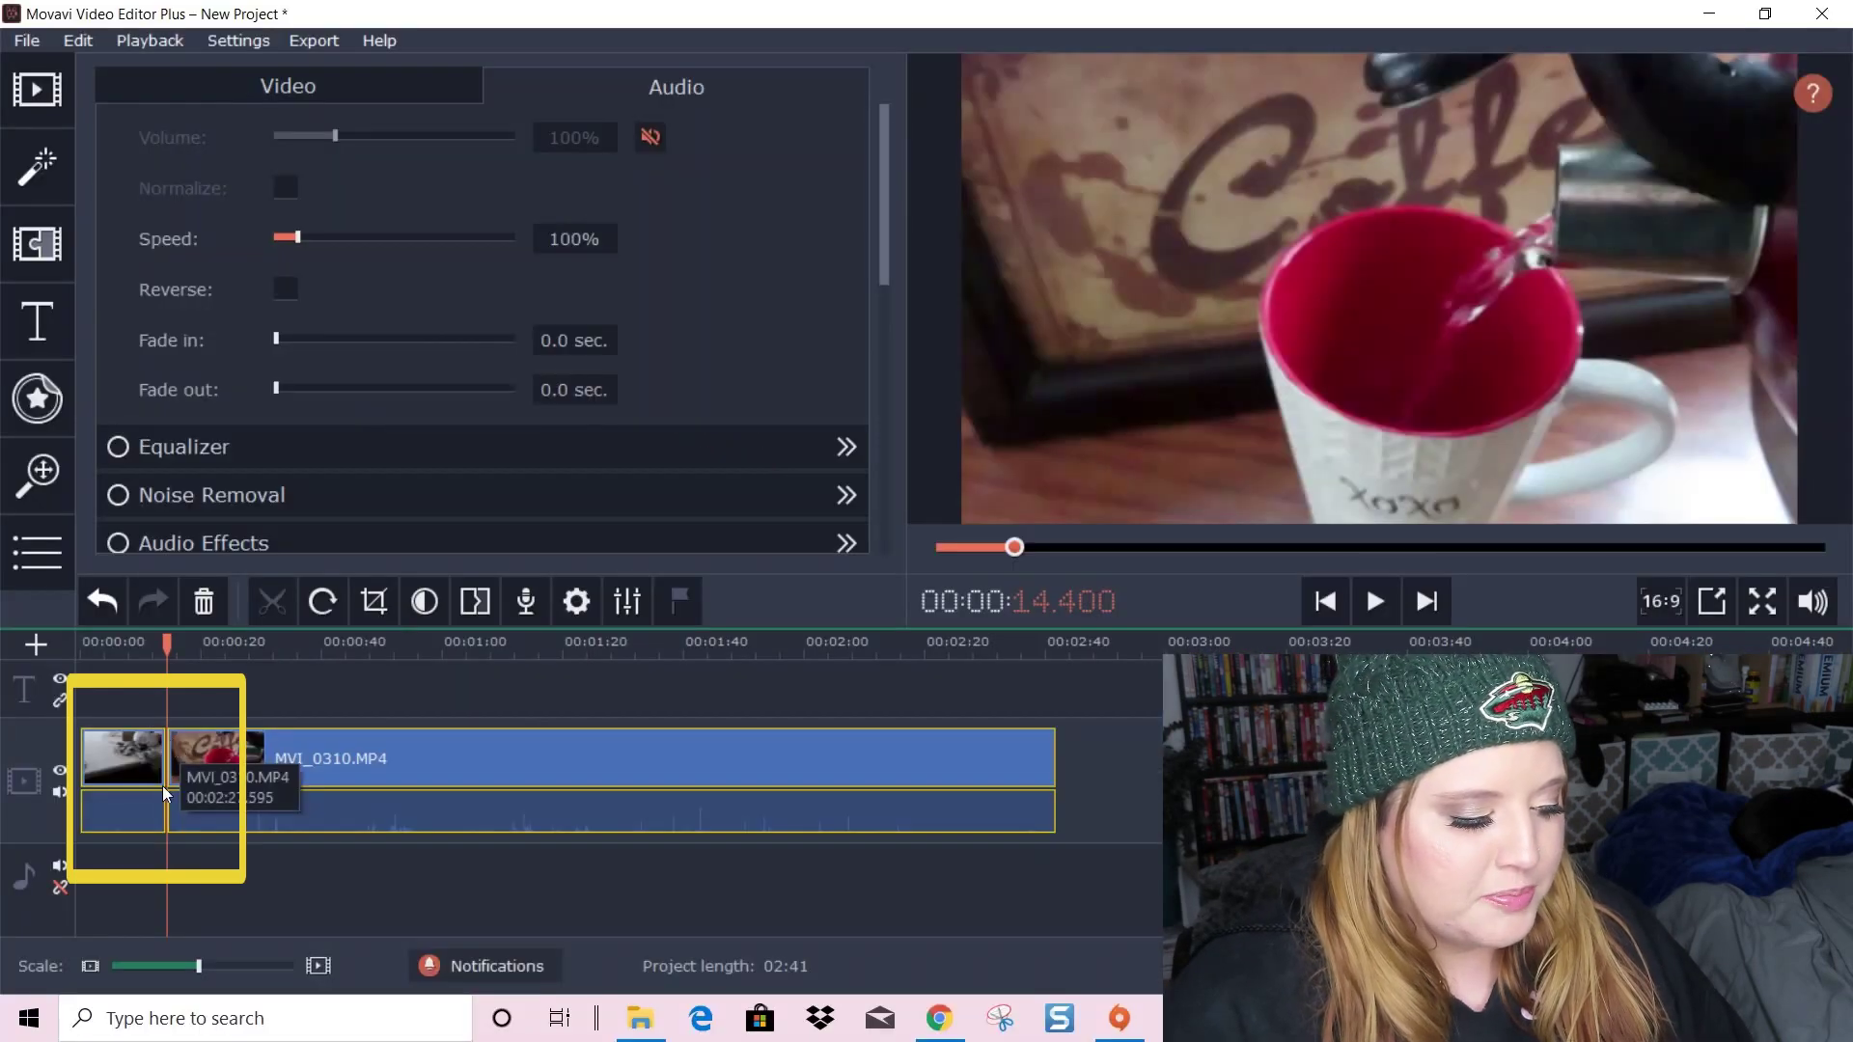
Delete the short opening segment before the cut
click(136, 750)
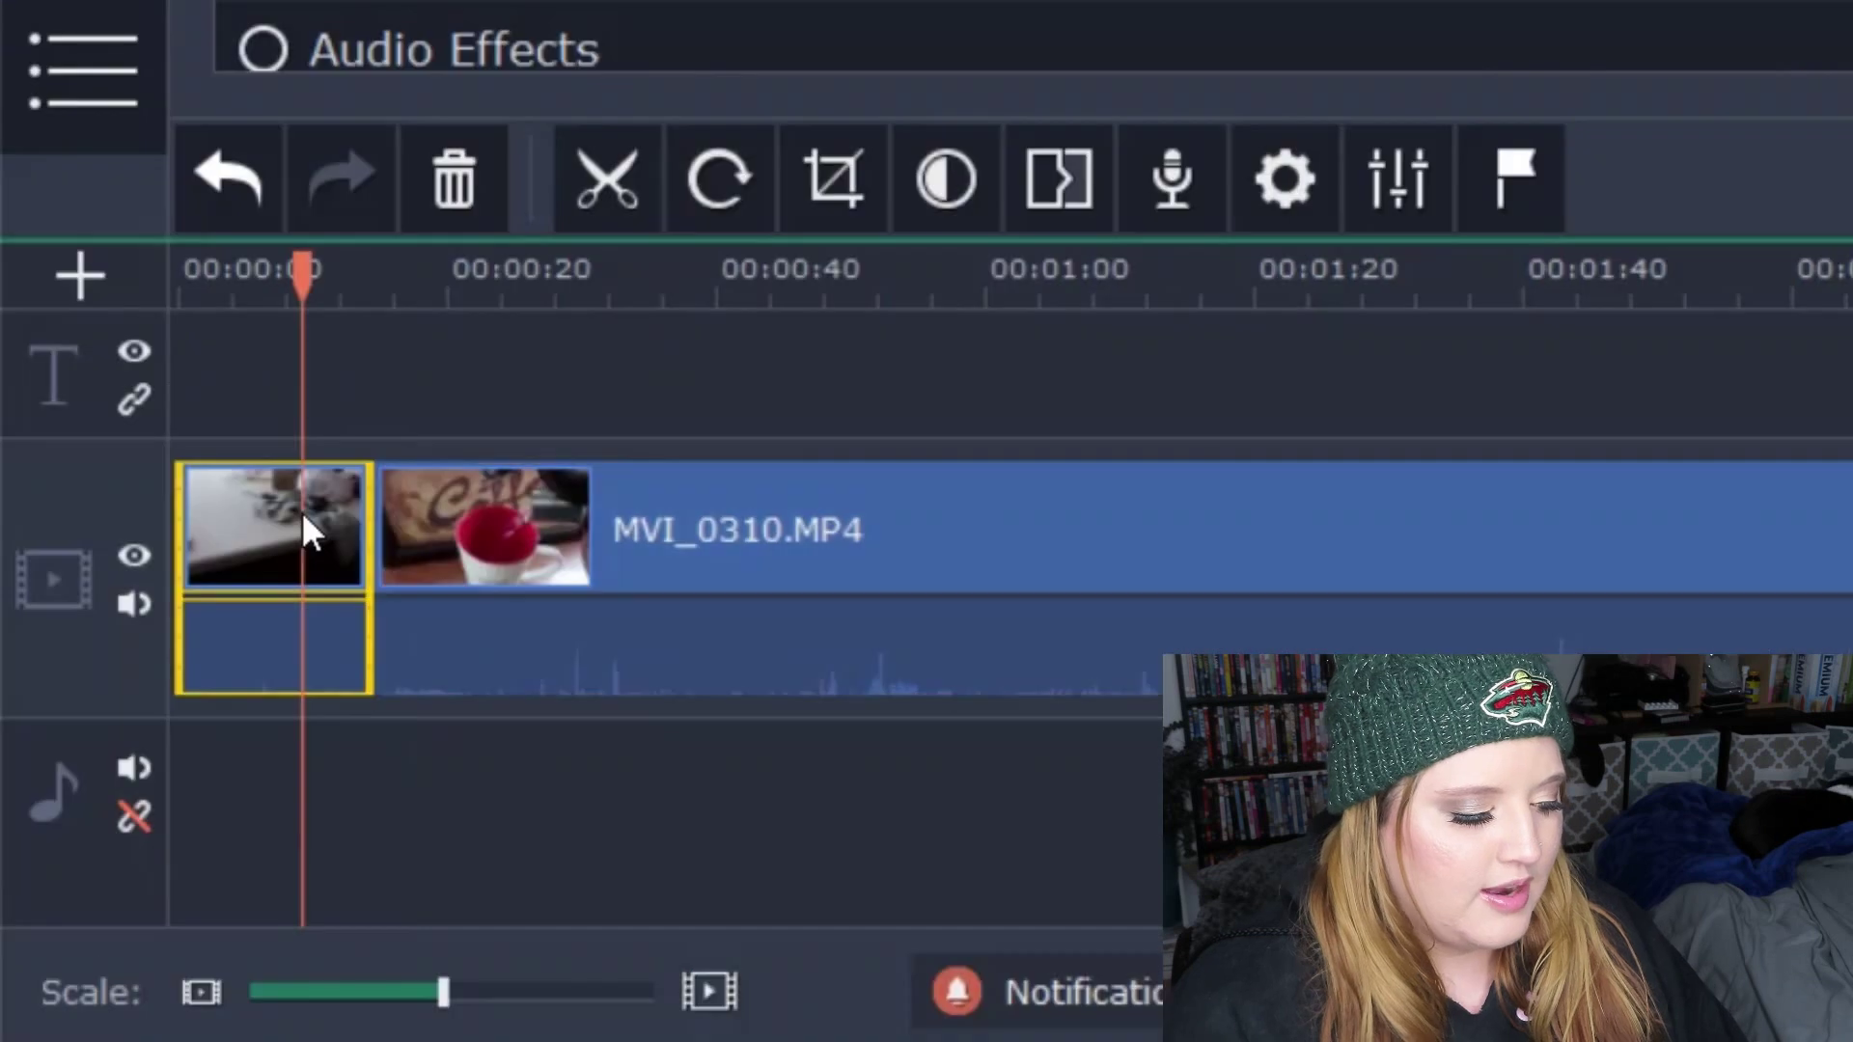
click(300, 505)
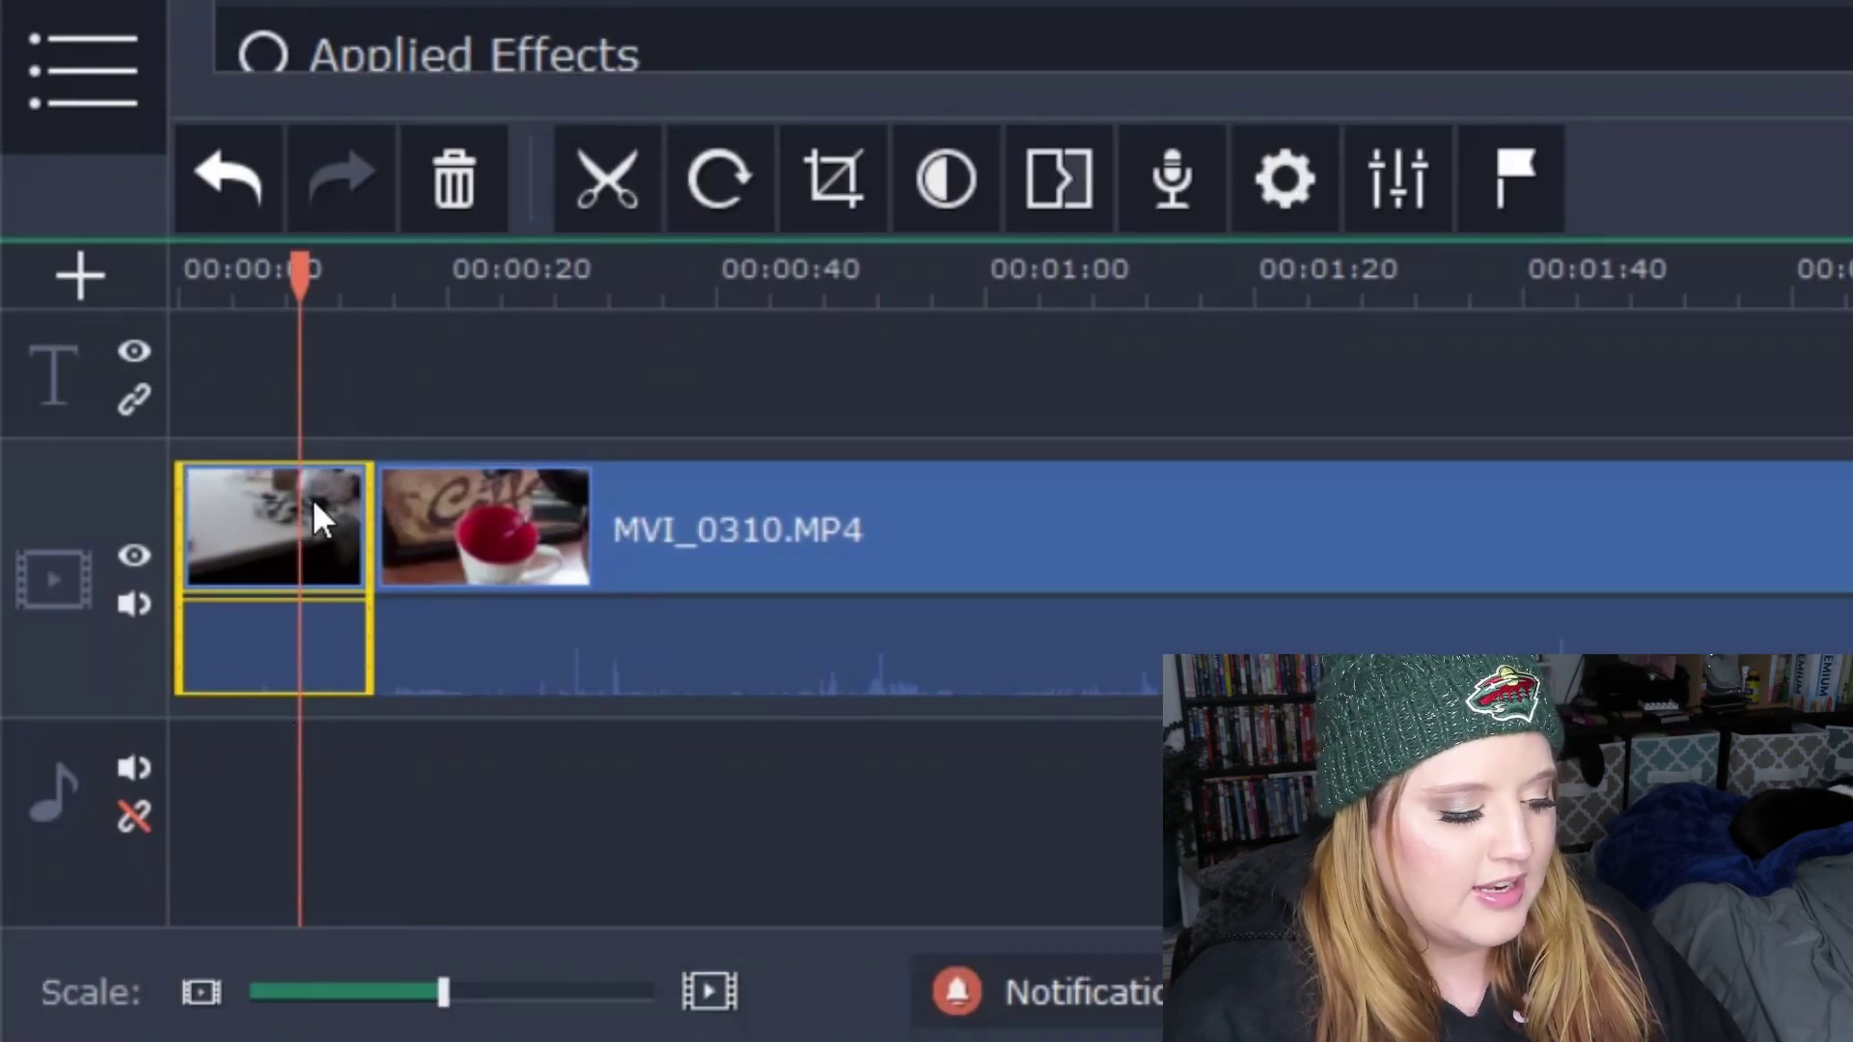
click(274, 514)
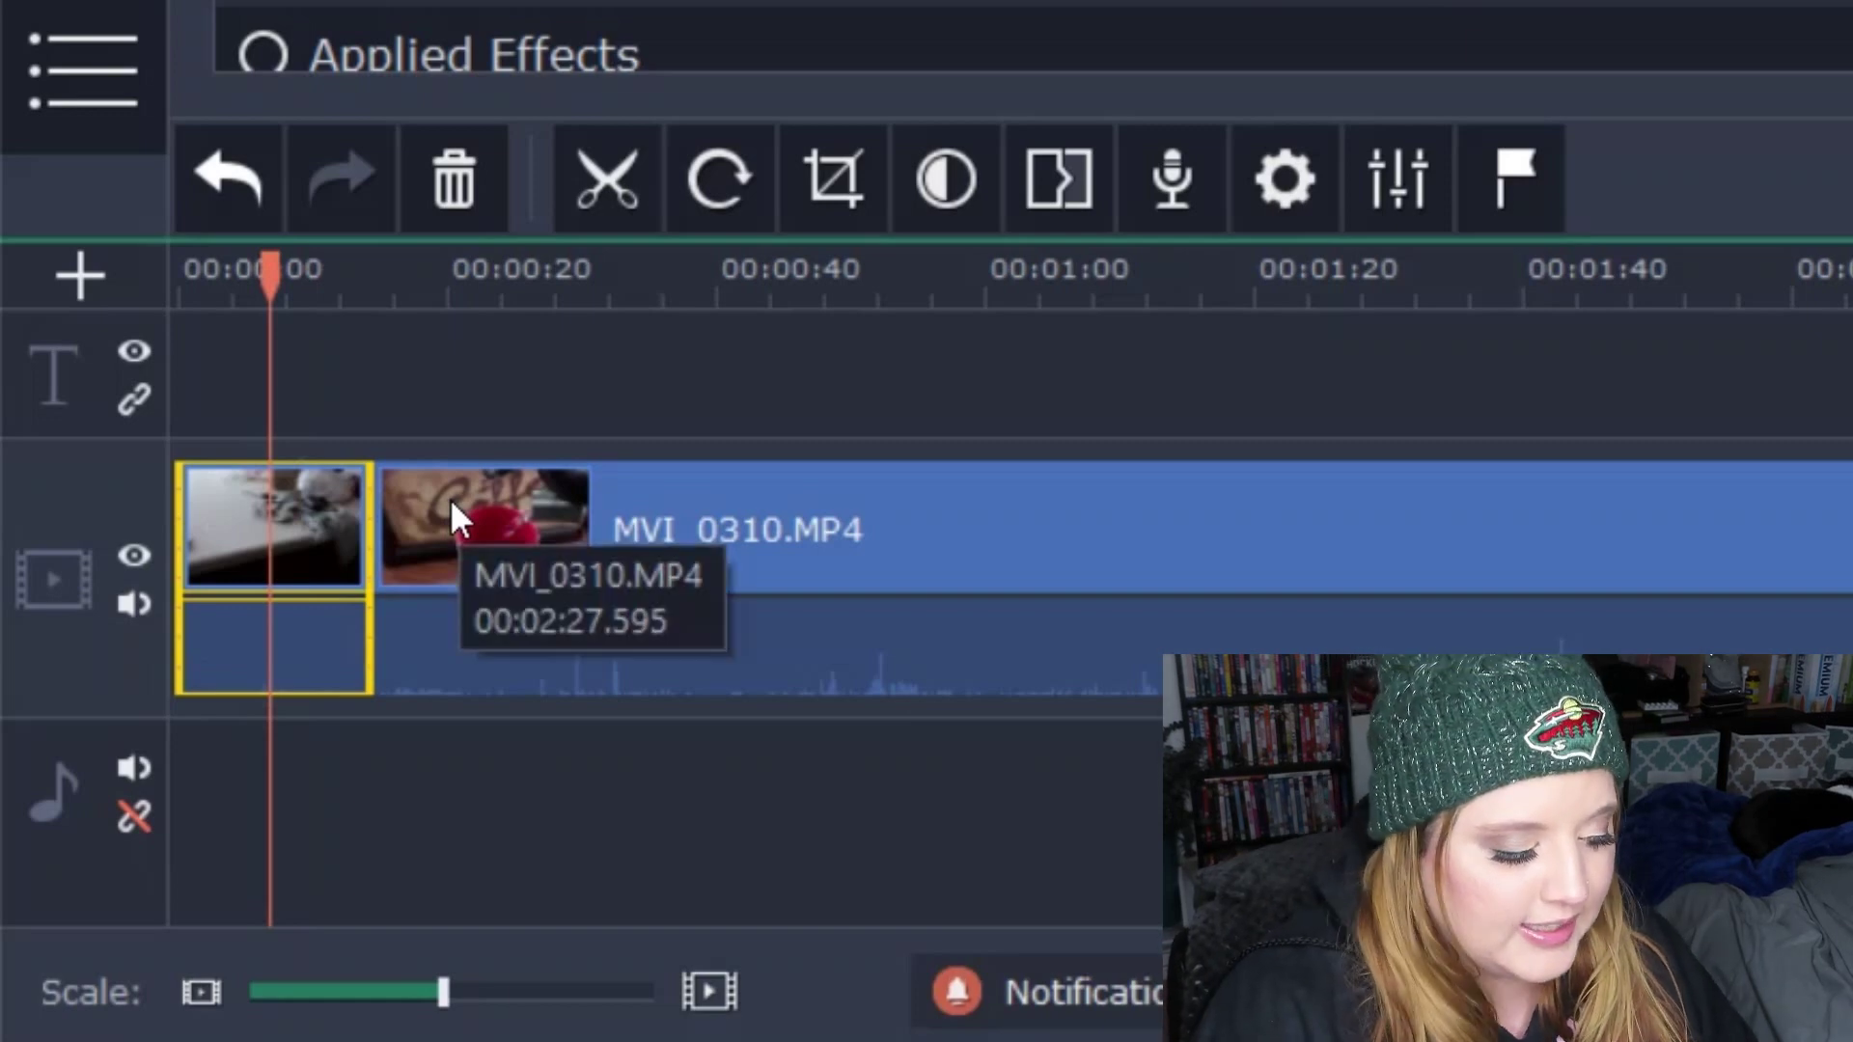
key(Delete)
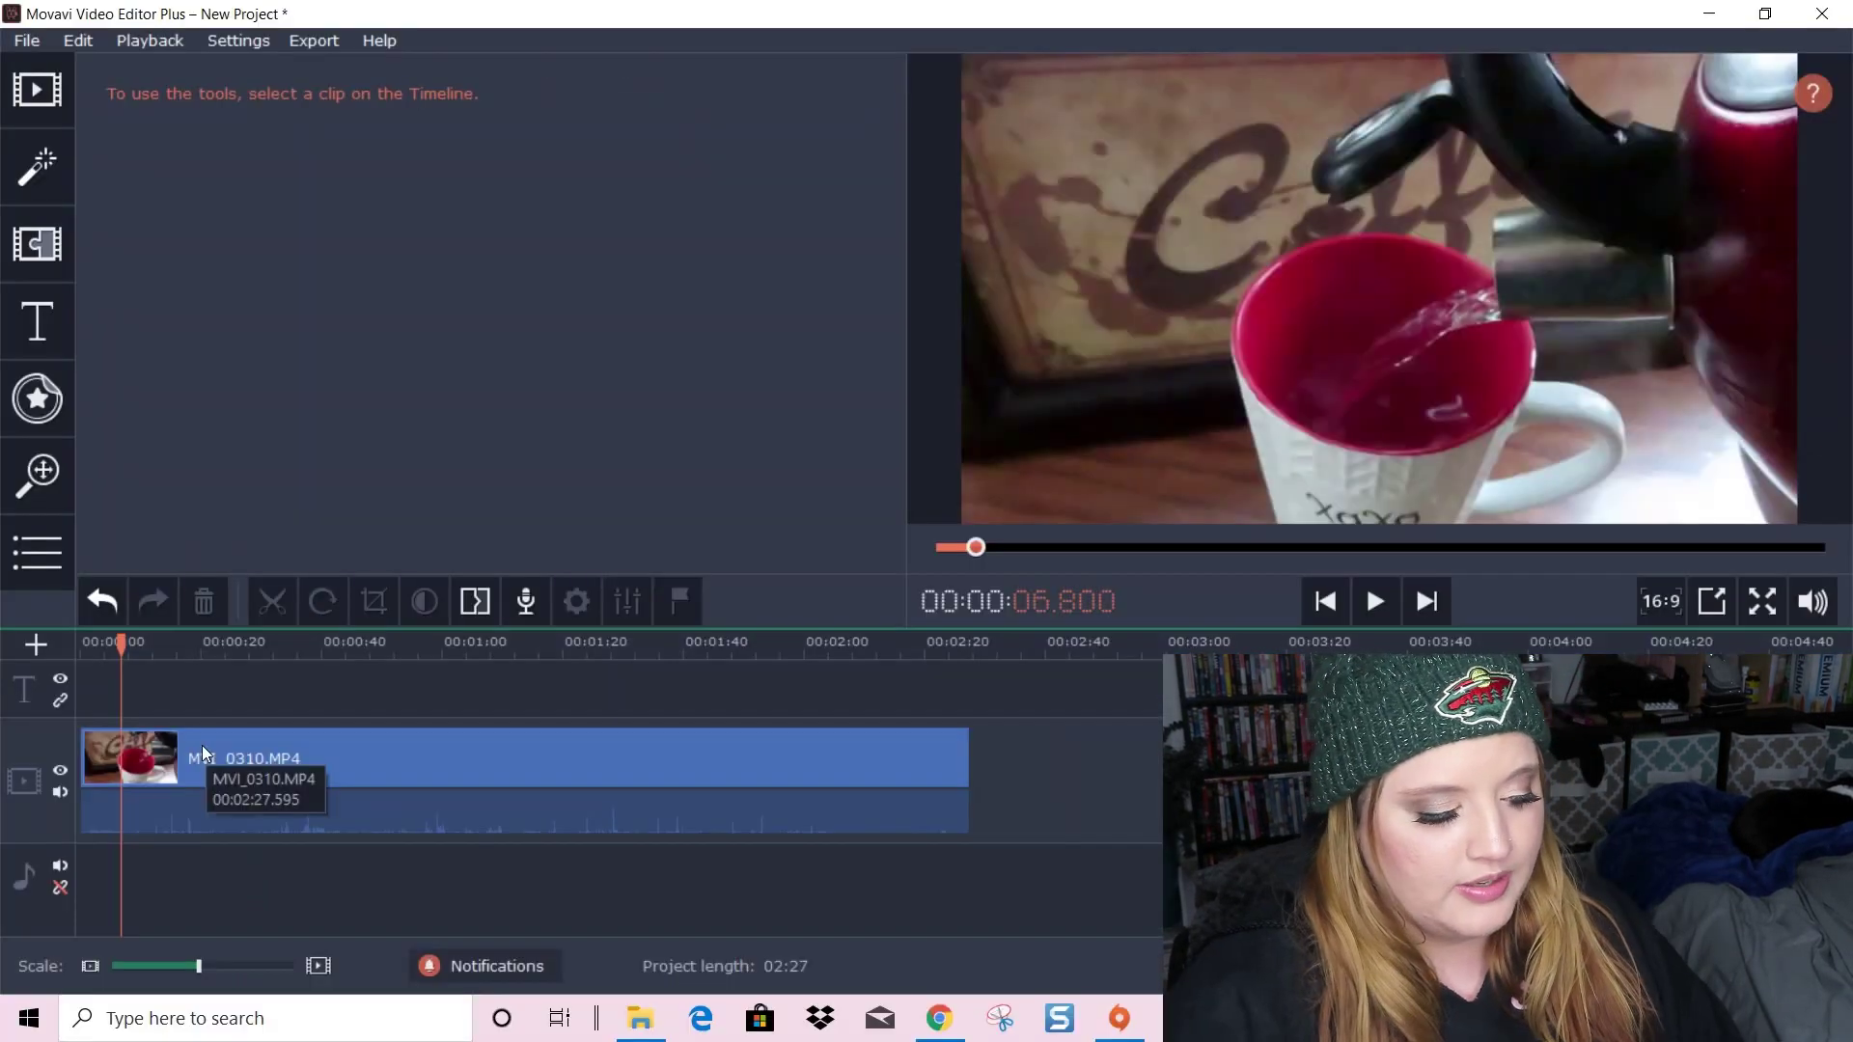
Split the remaining clip at about 9 seconds on the timeline
click(400, 527)
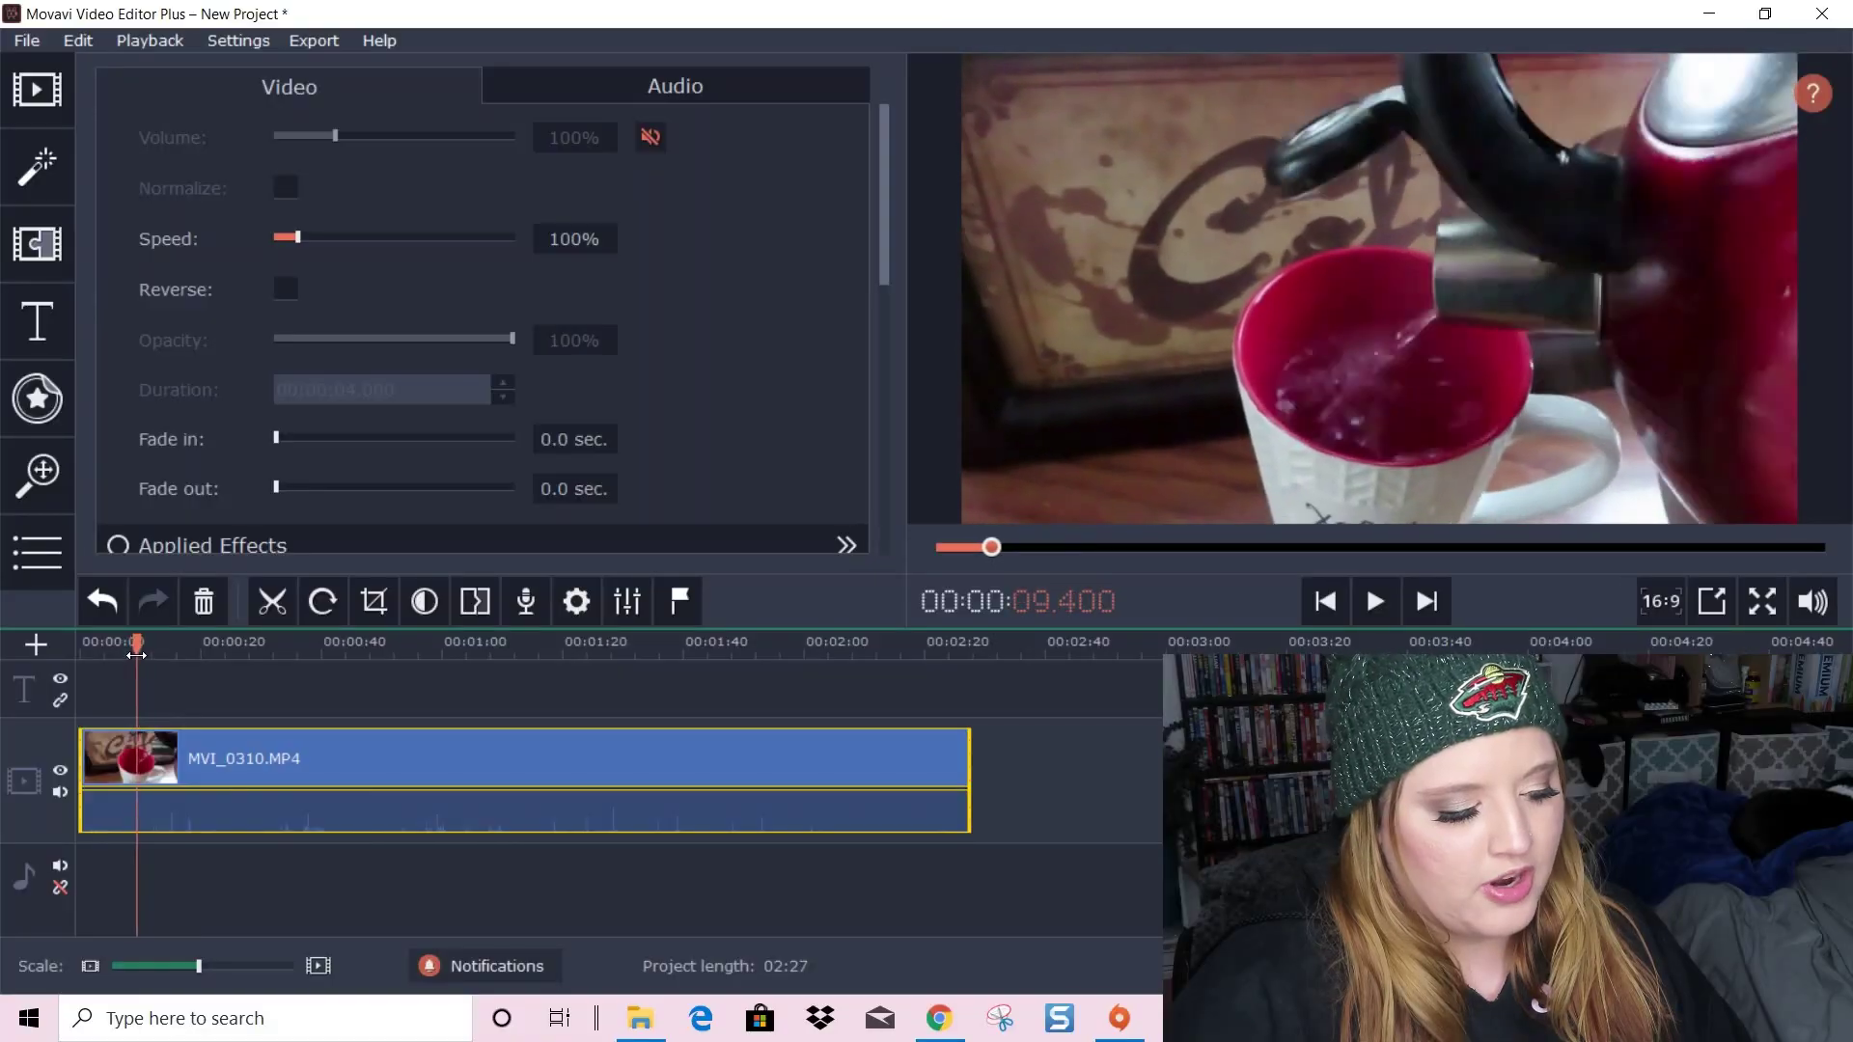
drag(136, 654, 135, 654)
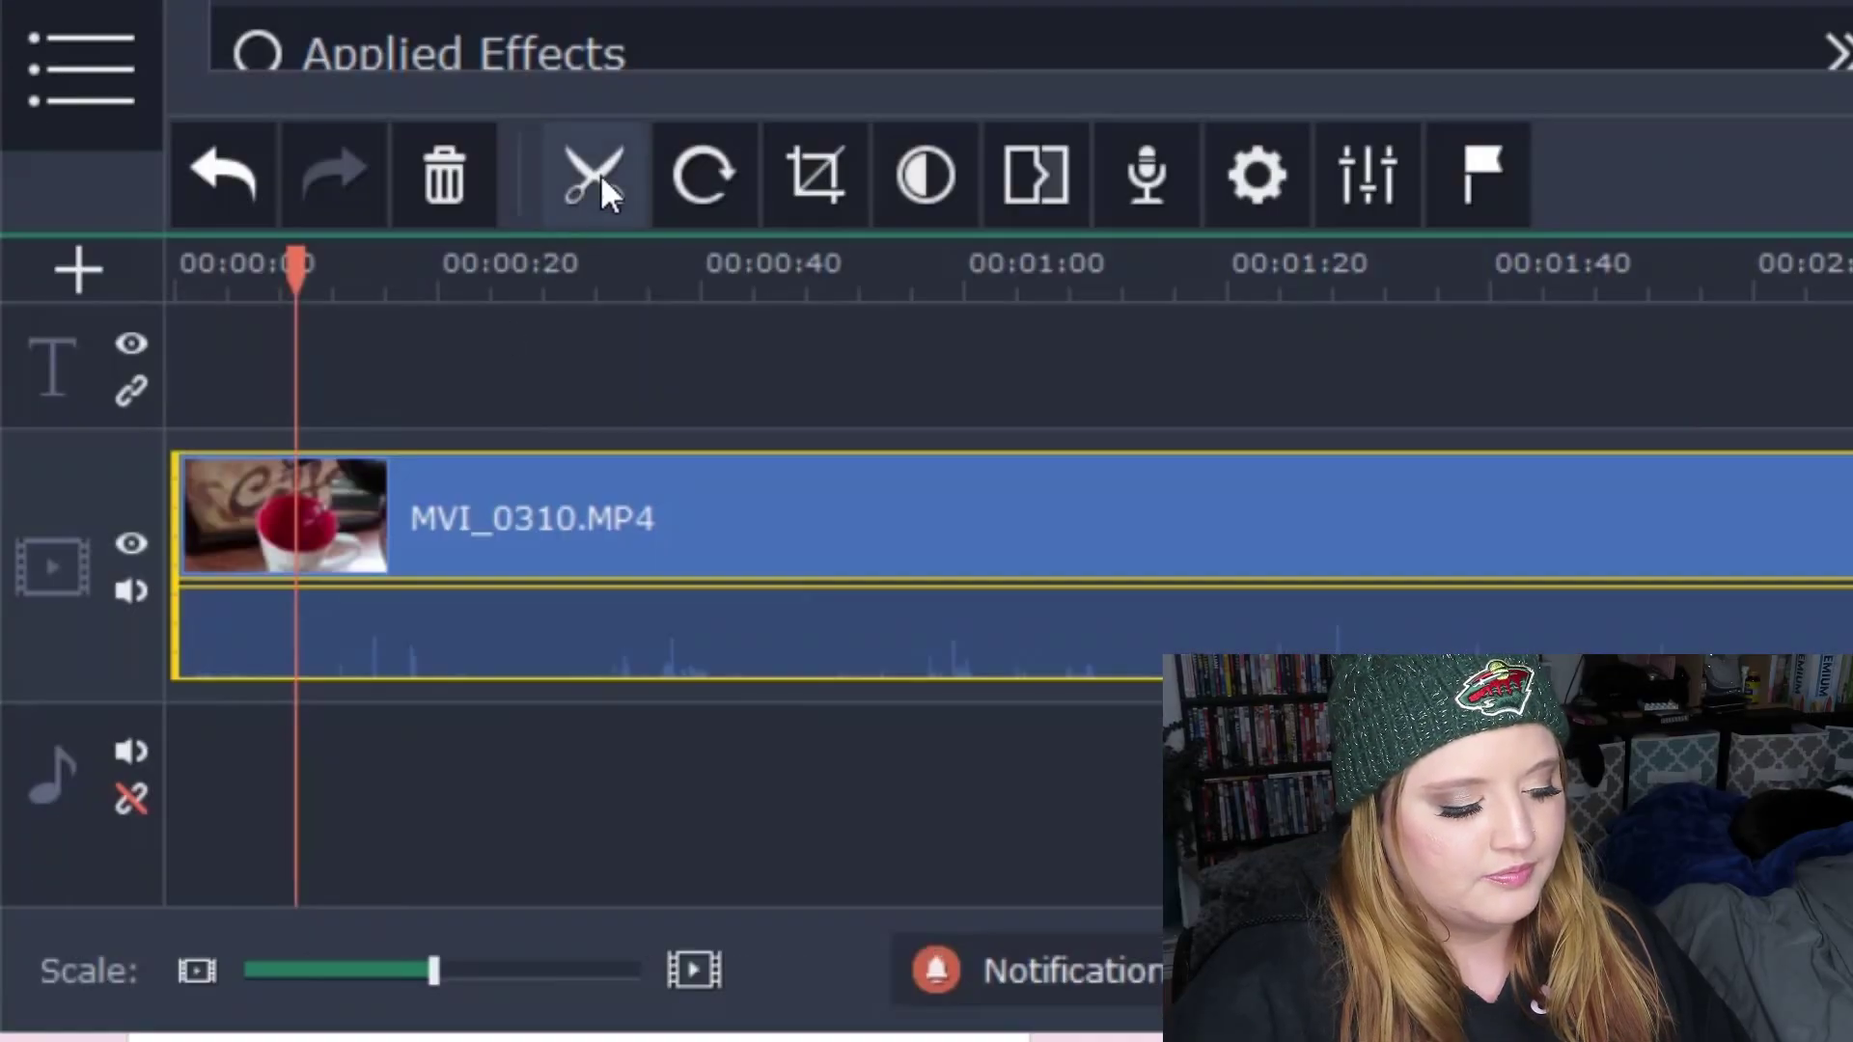
click(274, 601)
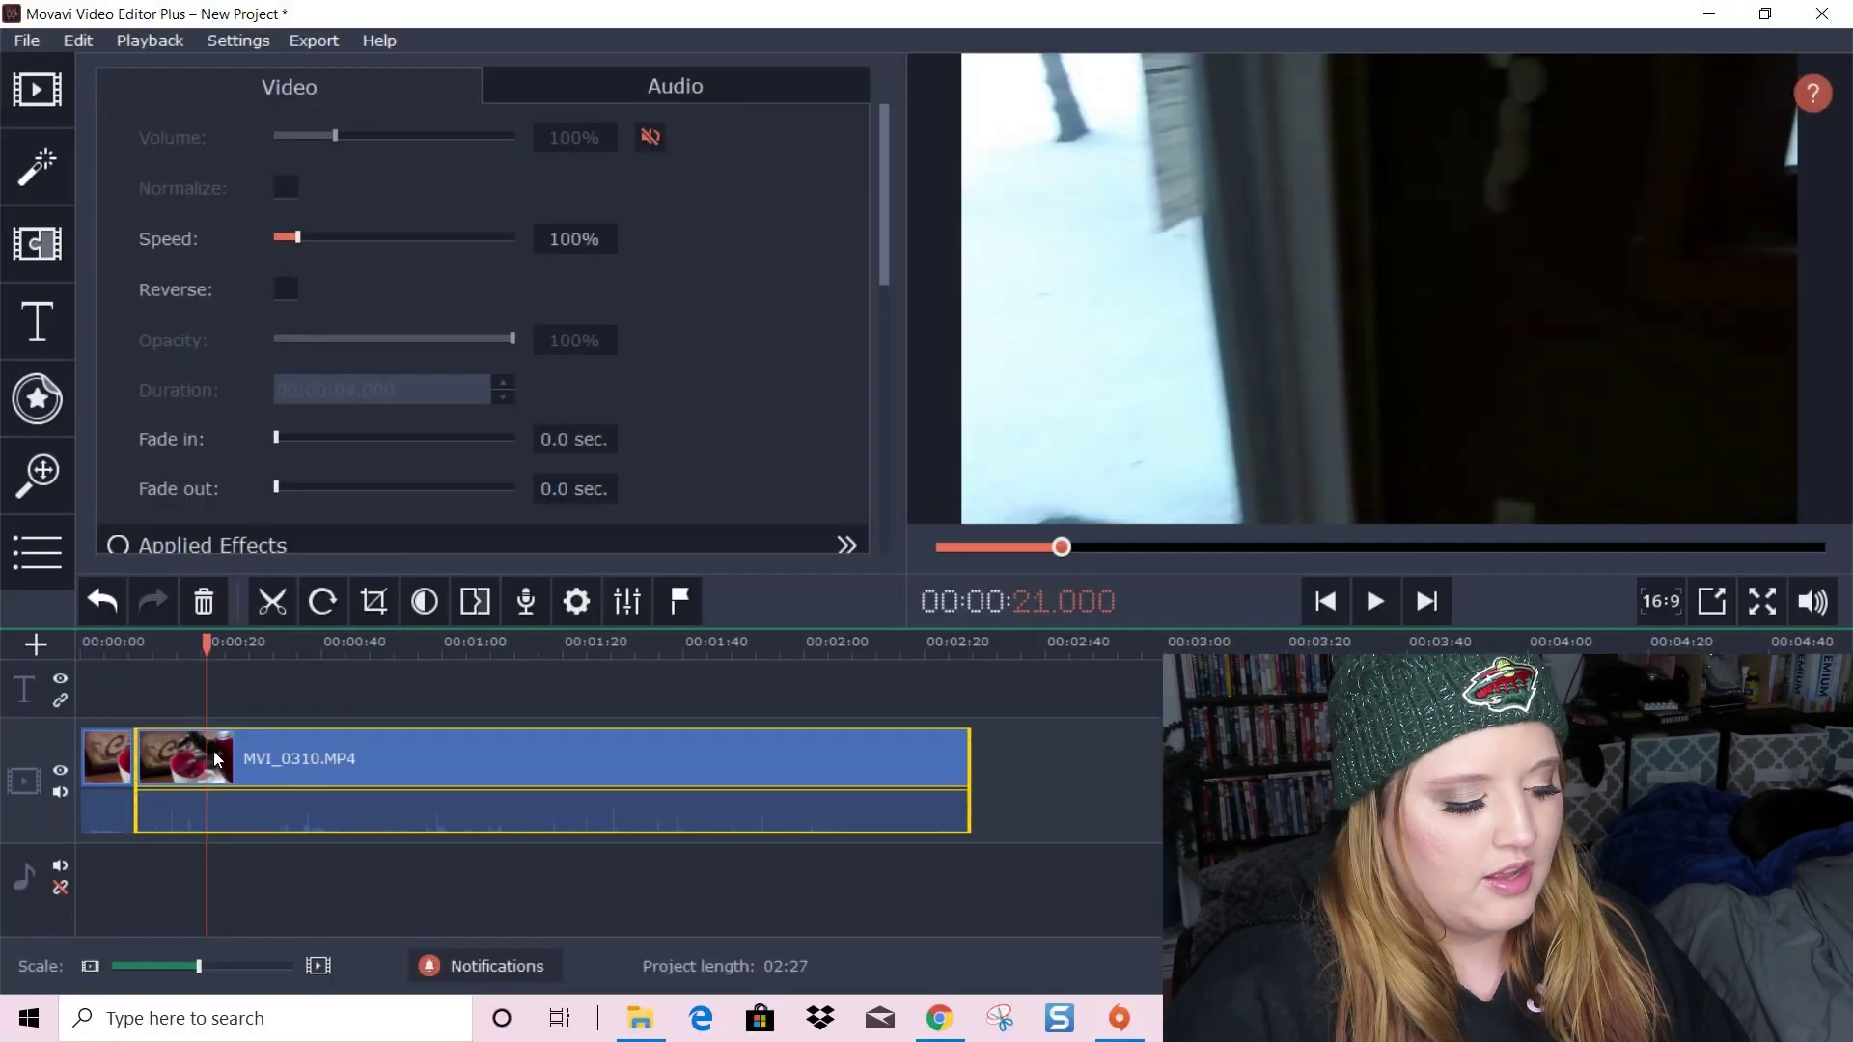
Find the end of the unwanted footage after the pour and split the long clip at about 26 seconds
click(476, 519)
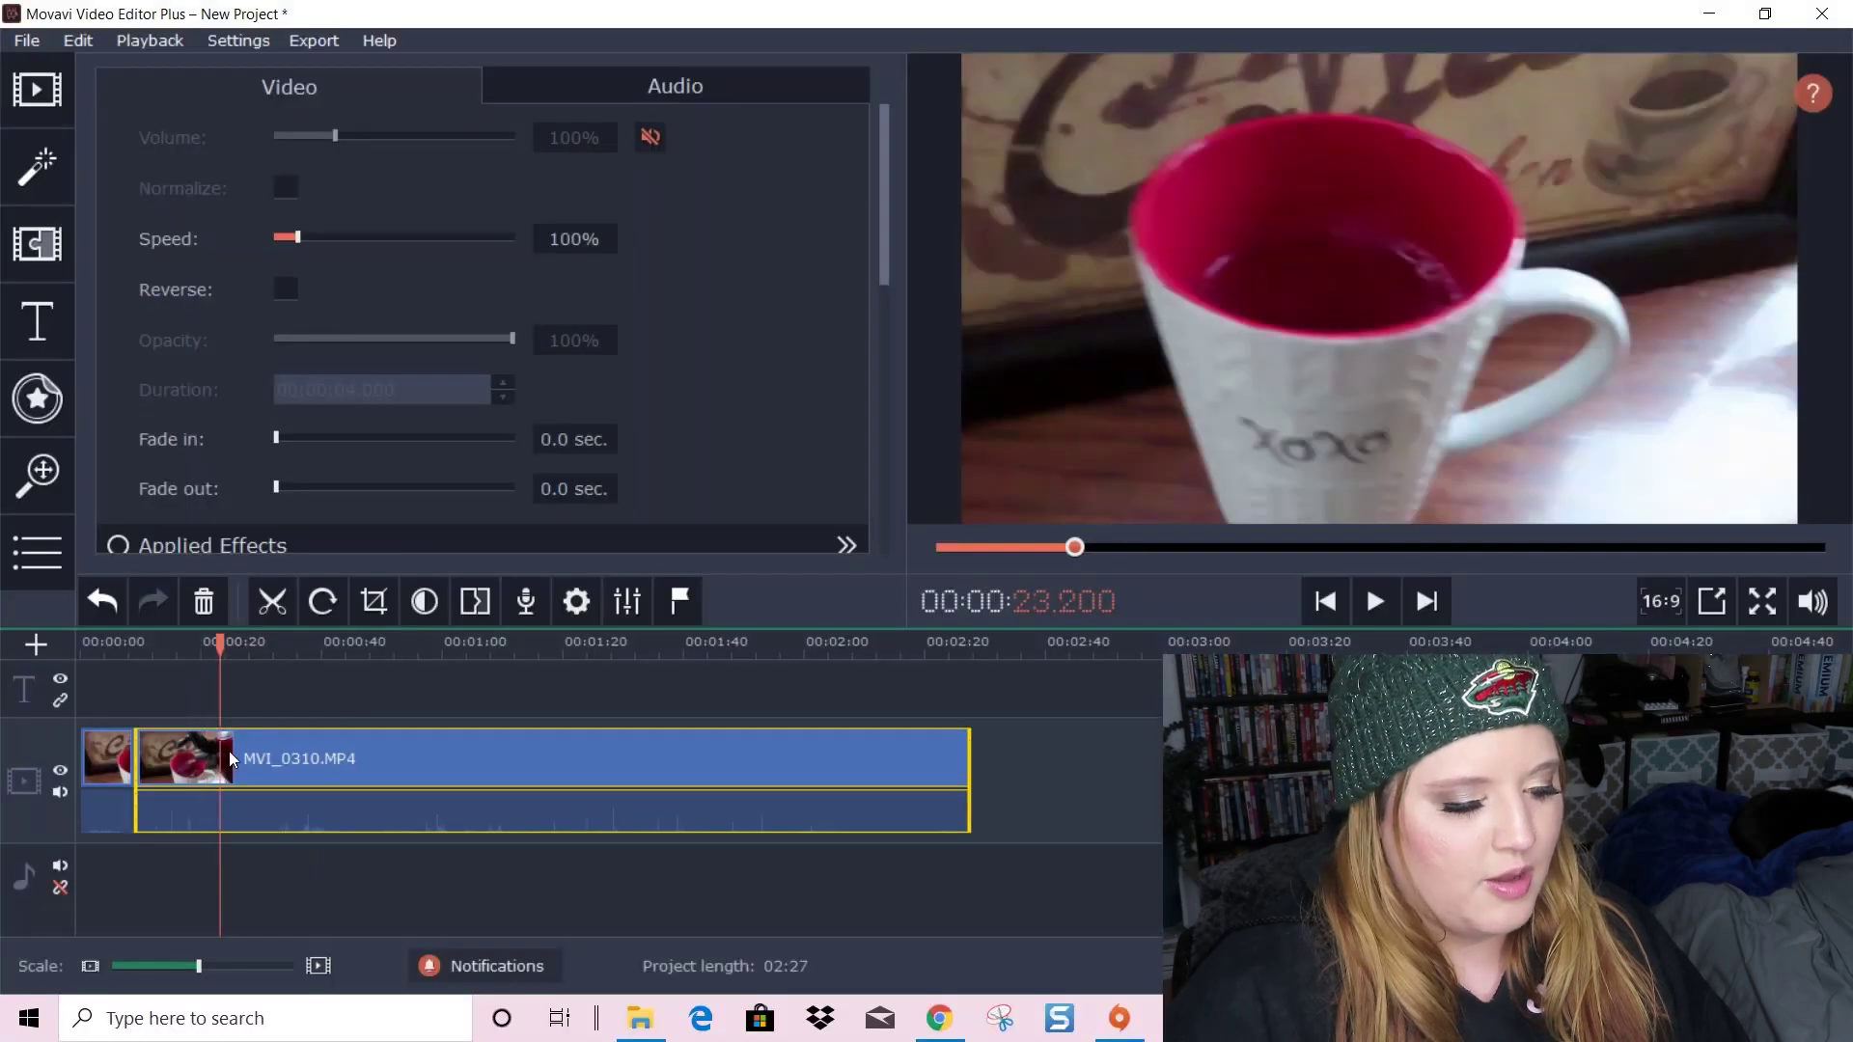
click(236, 759)
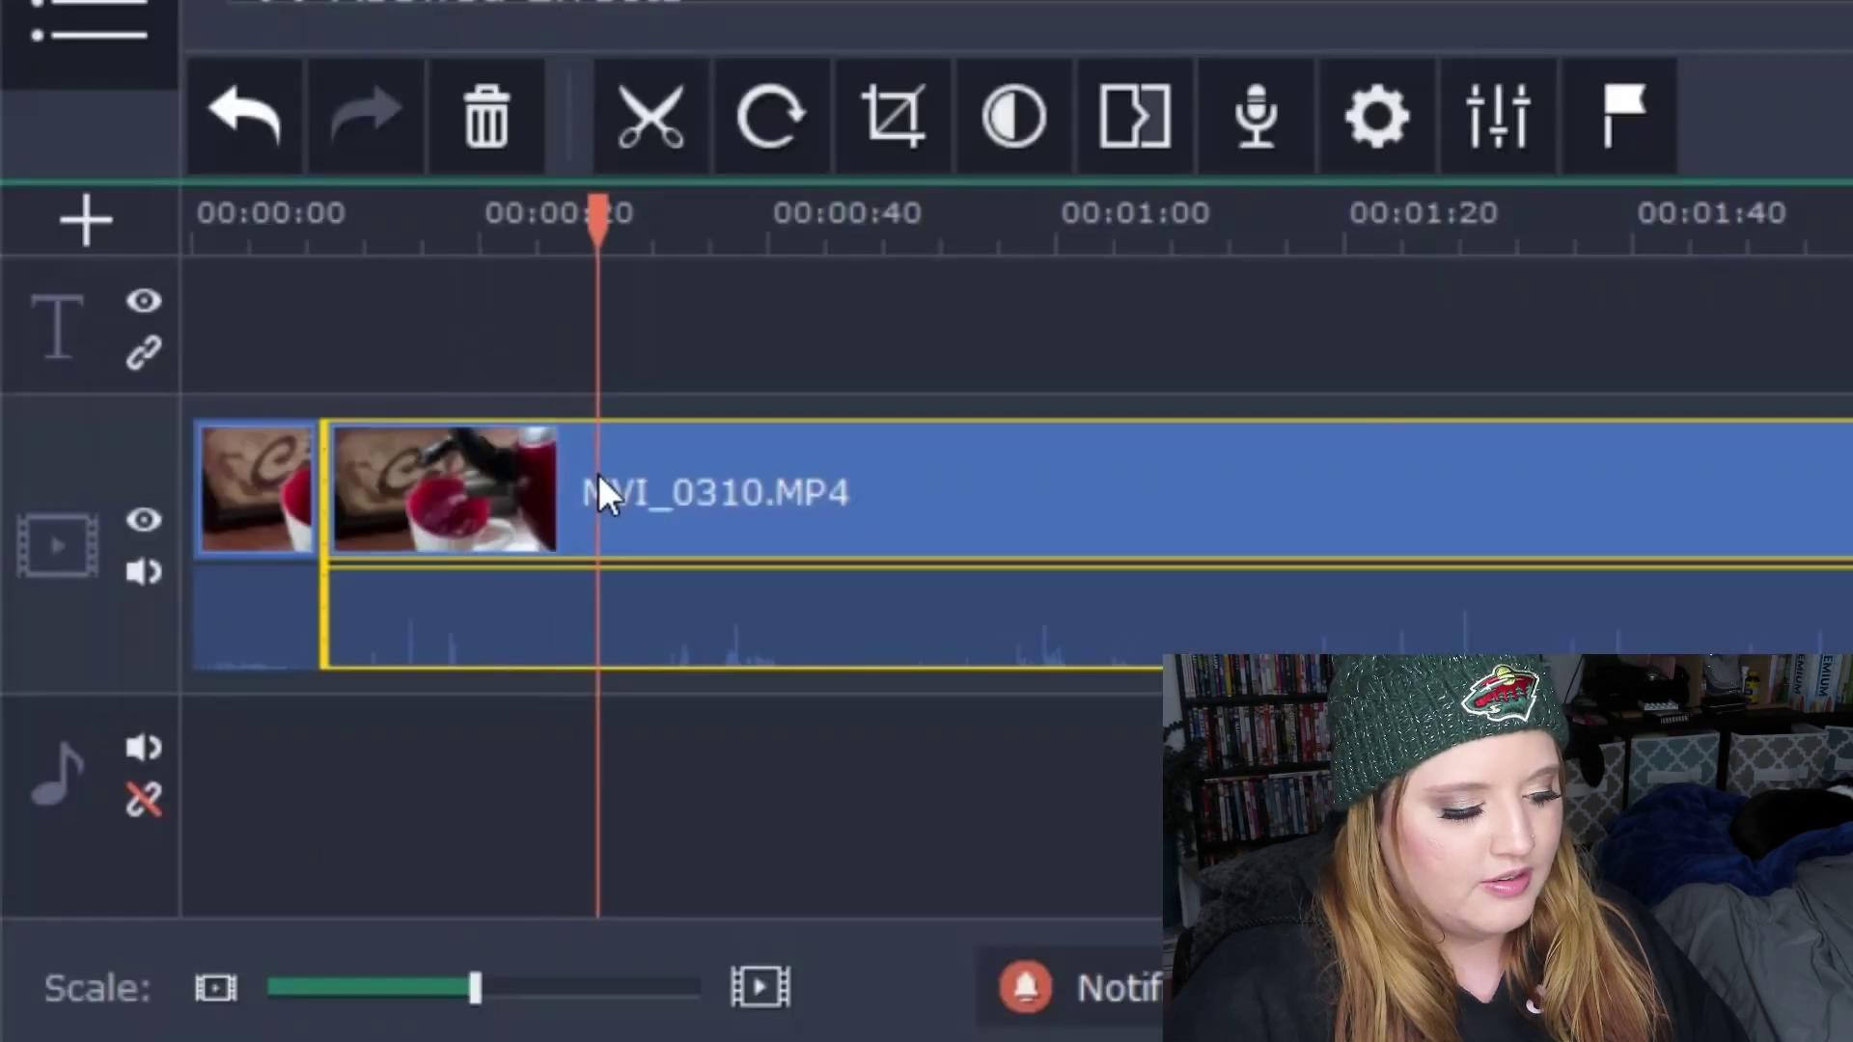
click(587, 478)
click(565, 477)
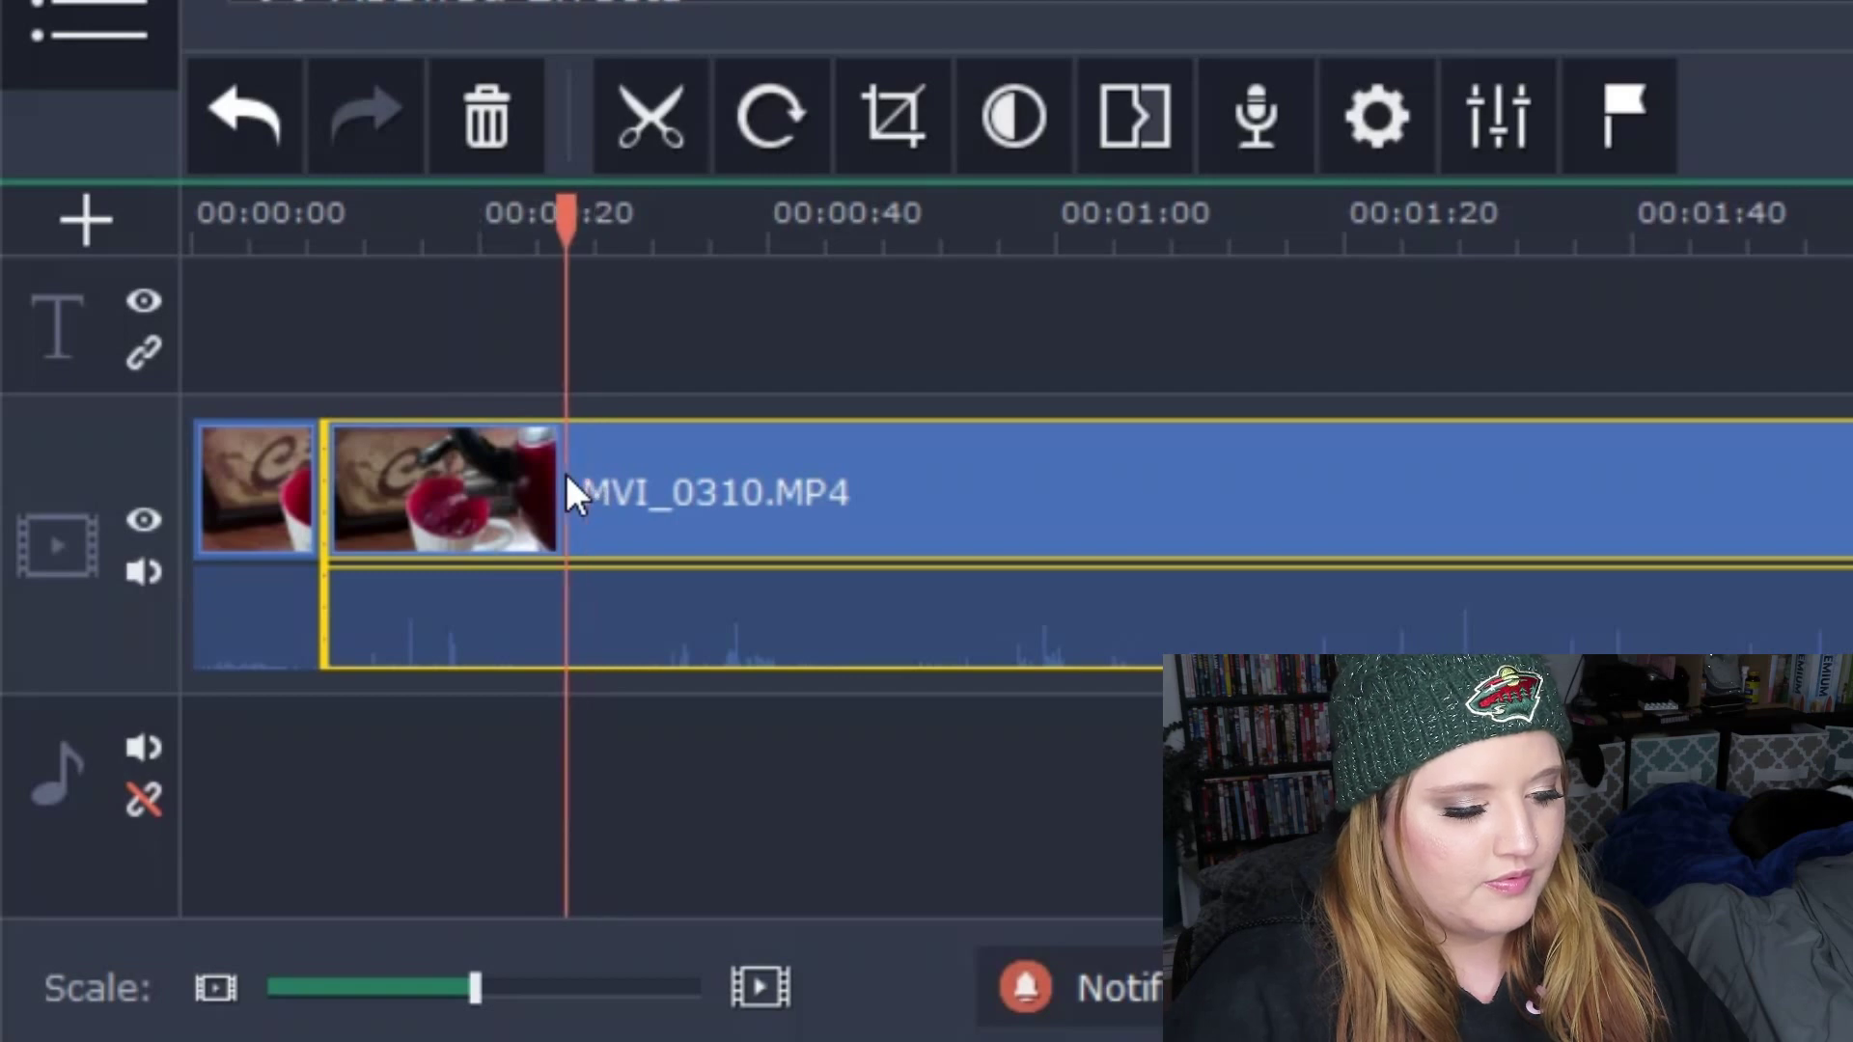
click(633, 141)
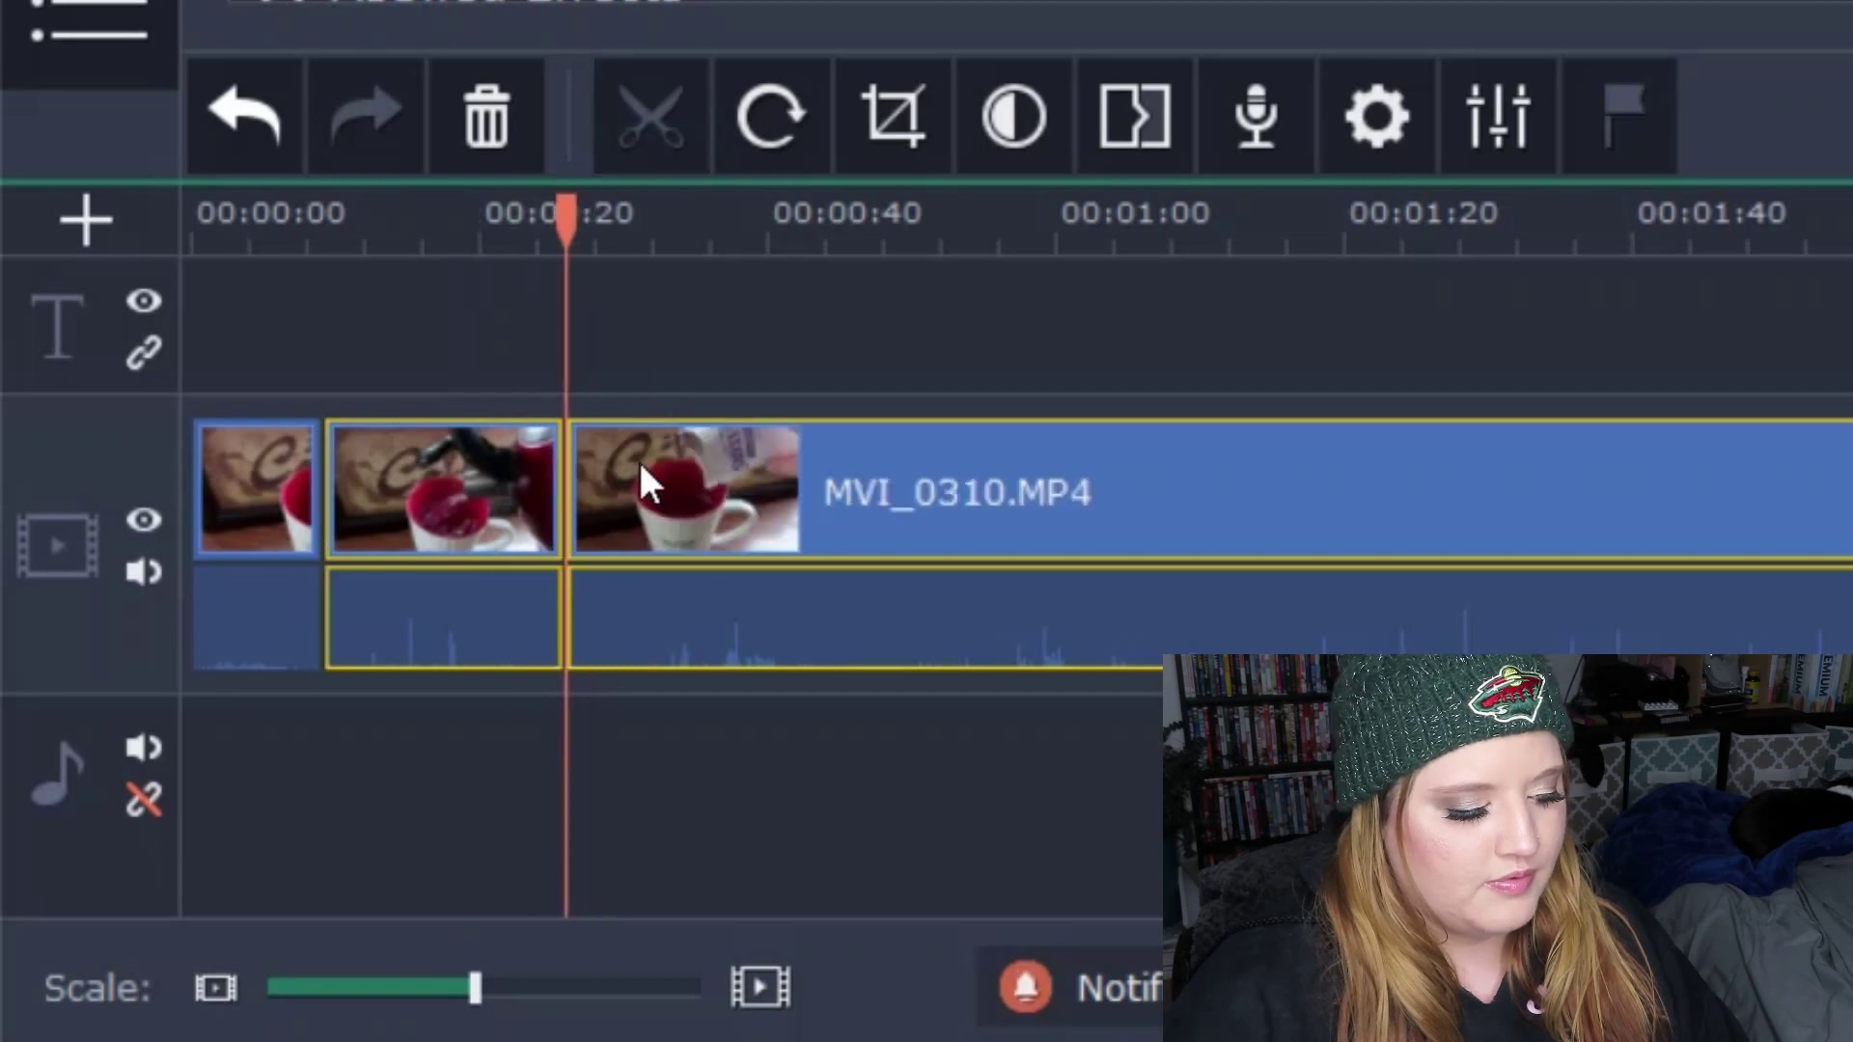
Split the last clip at about 32 seconds and delete the unwanted second segment between about 9 and 26 seconds
click(664, 485)
click(656, 480)
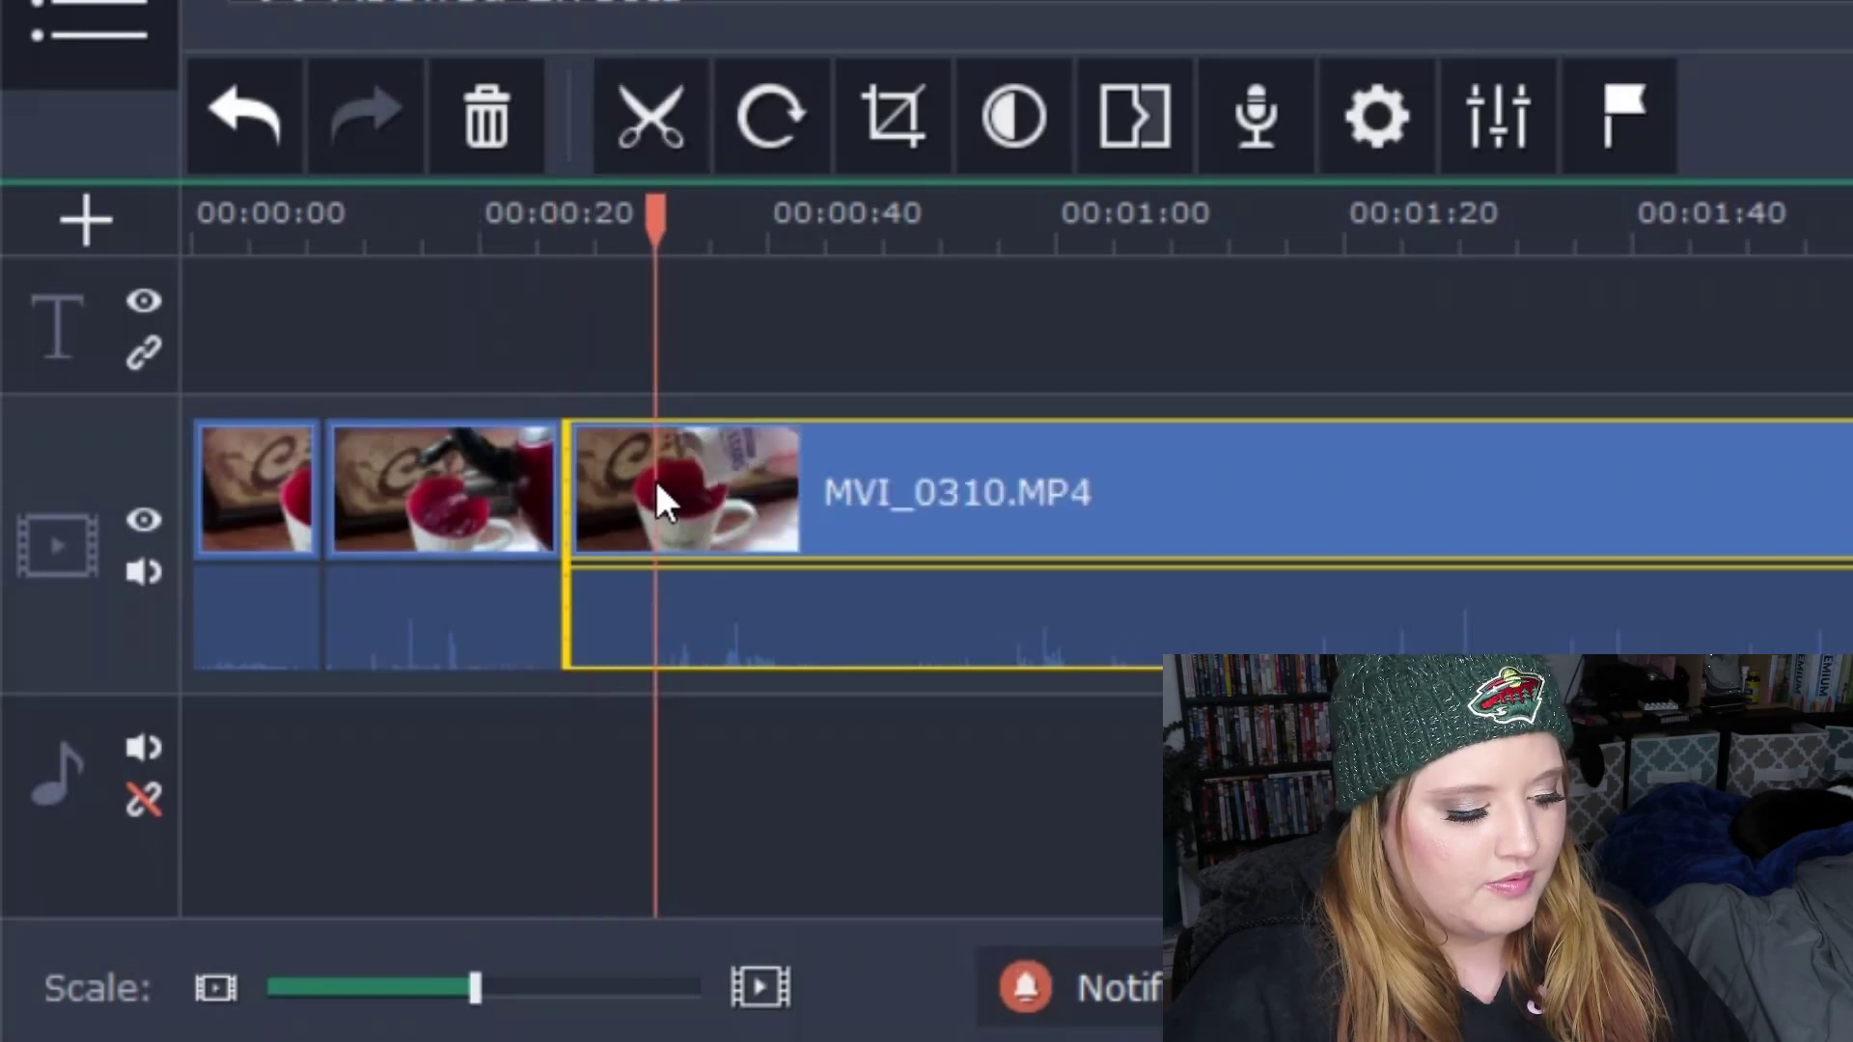
click(651, 123)
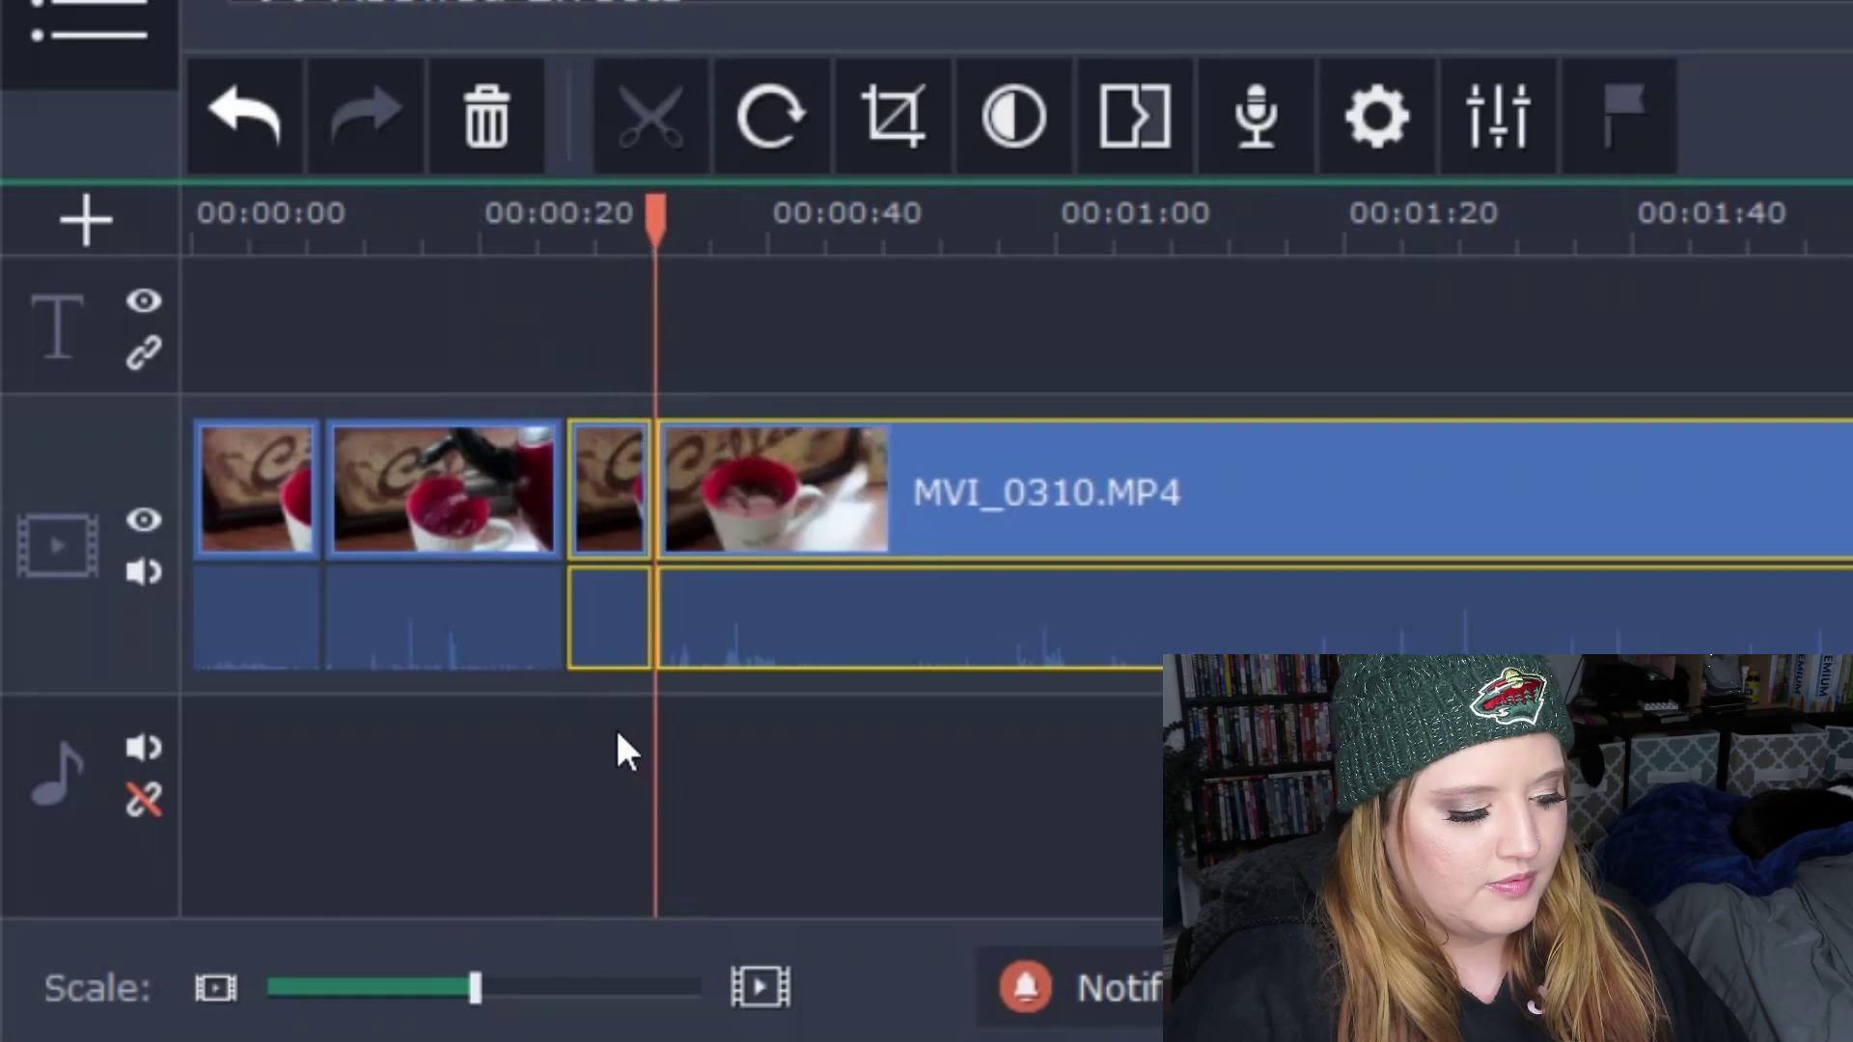
click(489, 523)
key(Delete)
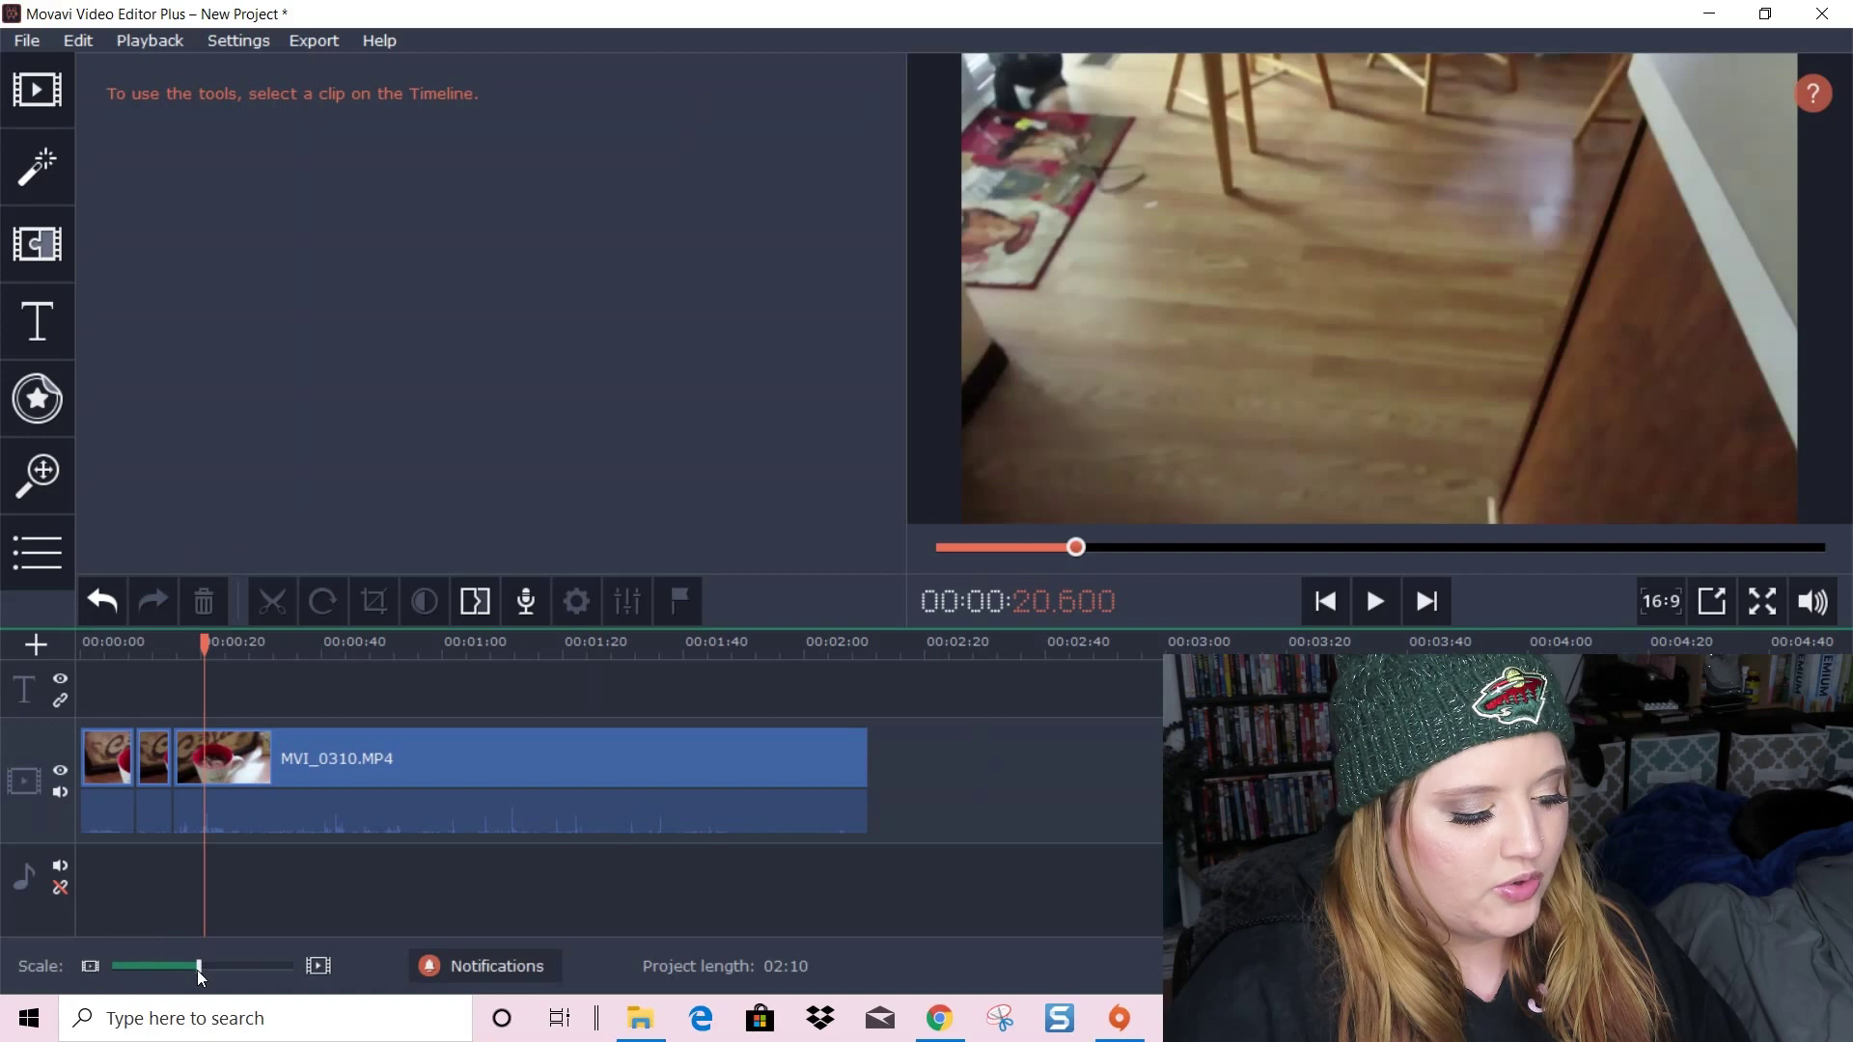
Enlarge the timeline scale and examine the join between the first and second clips
drag(199, 970, 202, 970)
click(261, 966)
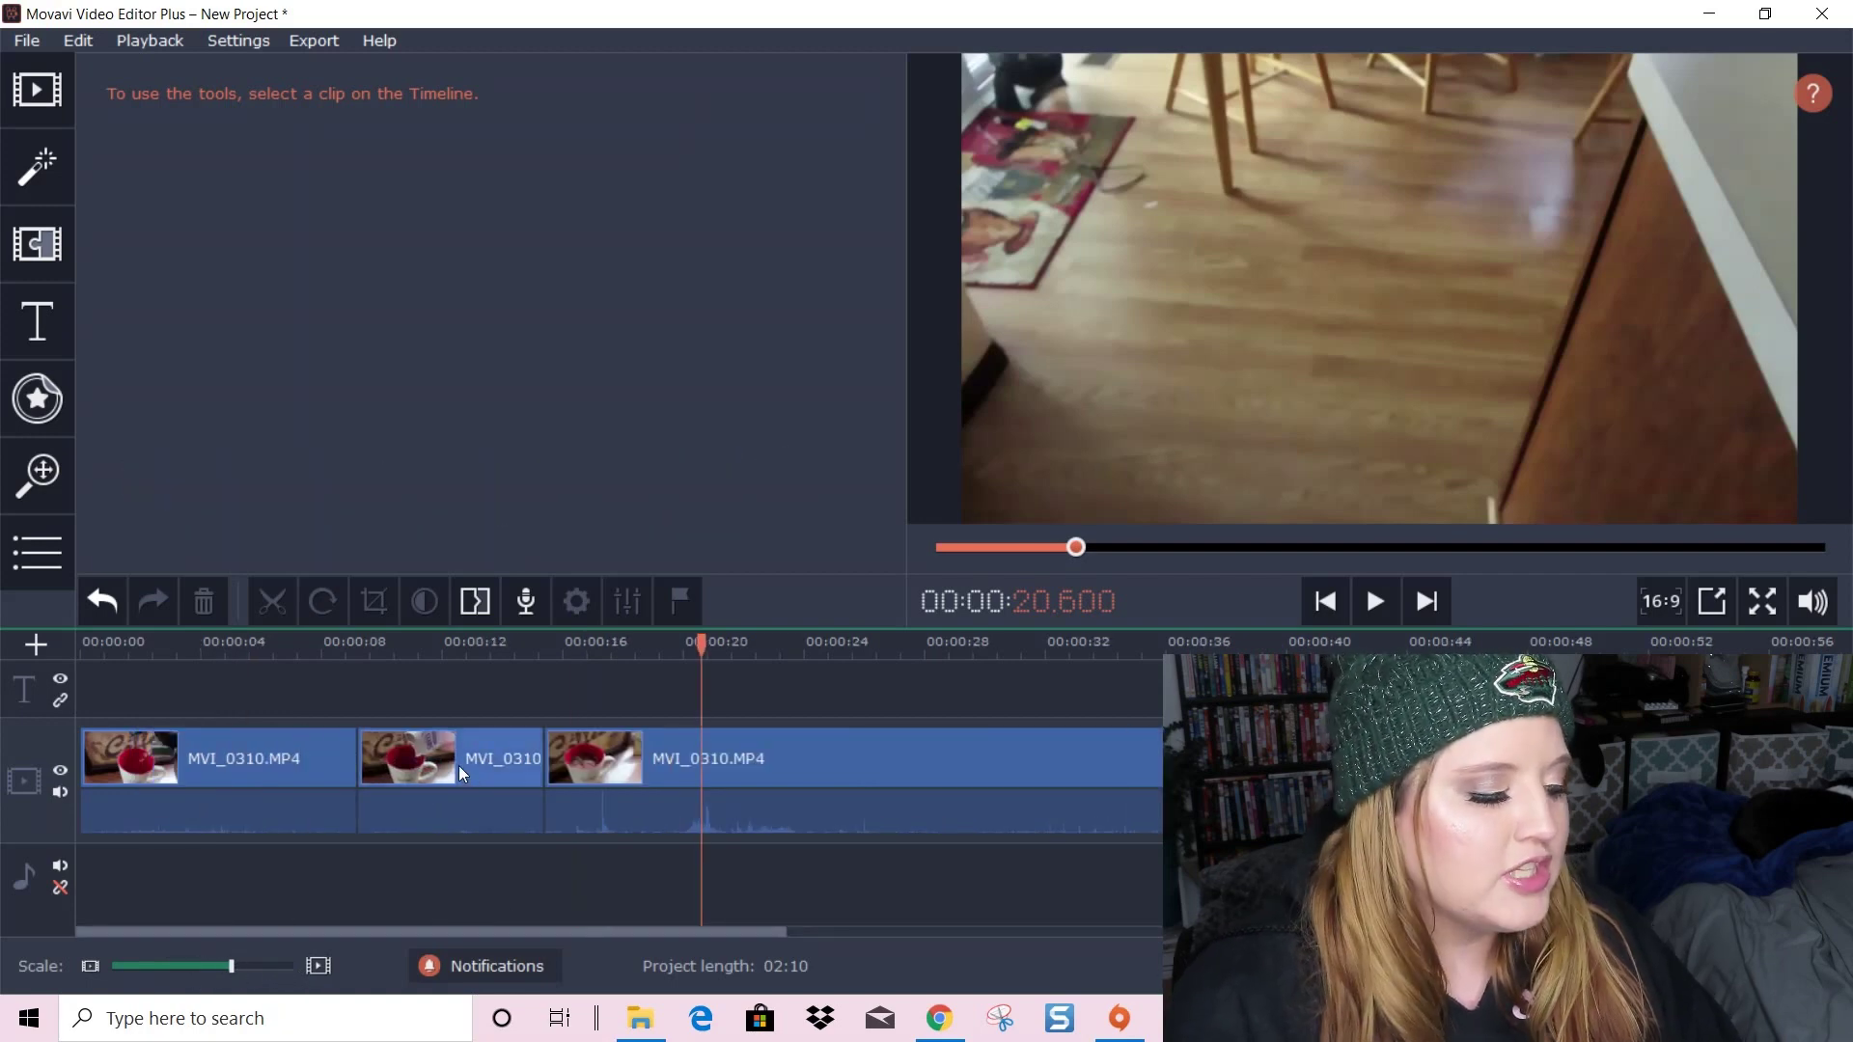
click(430, 751)
drag(358, 763, 321, 761)
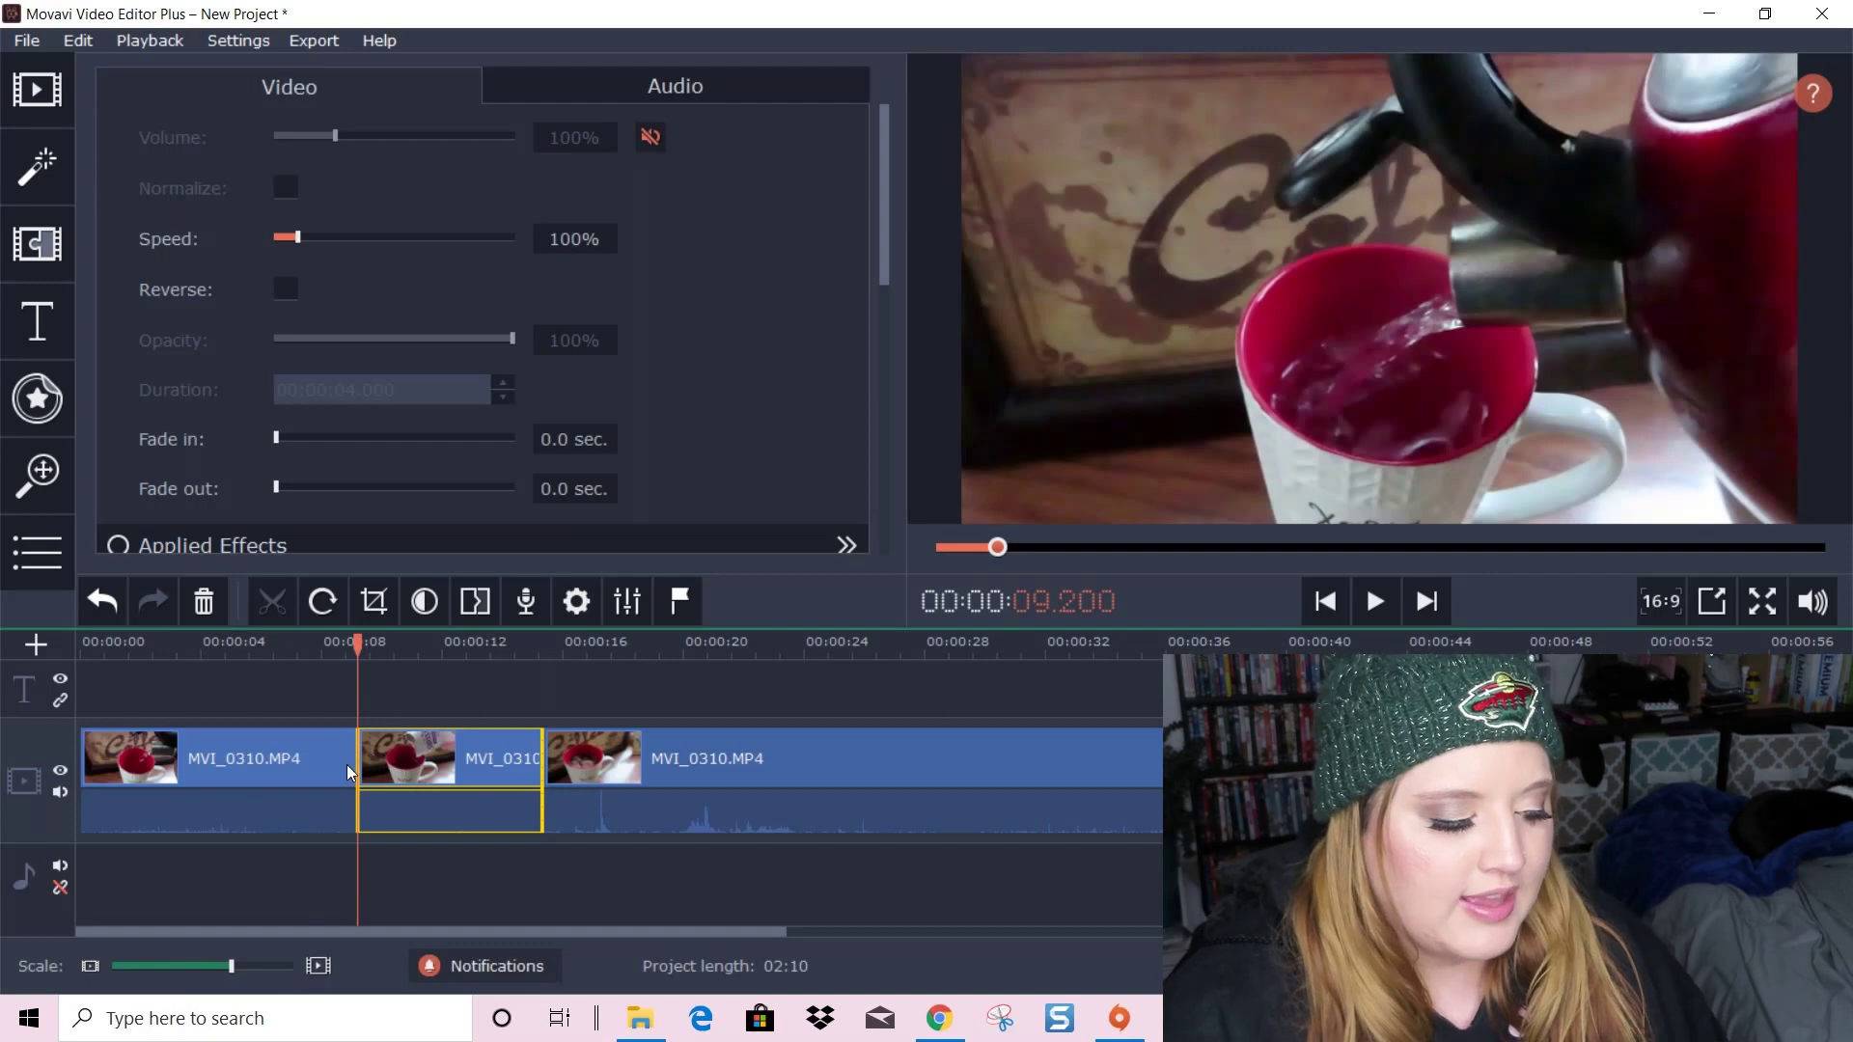
Apply the "Pop art - 4 tiles" filter to the first clip only
click(199, 760)
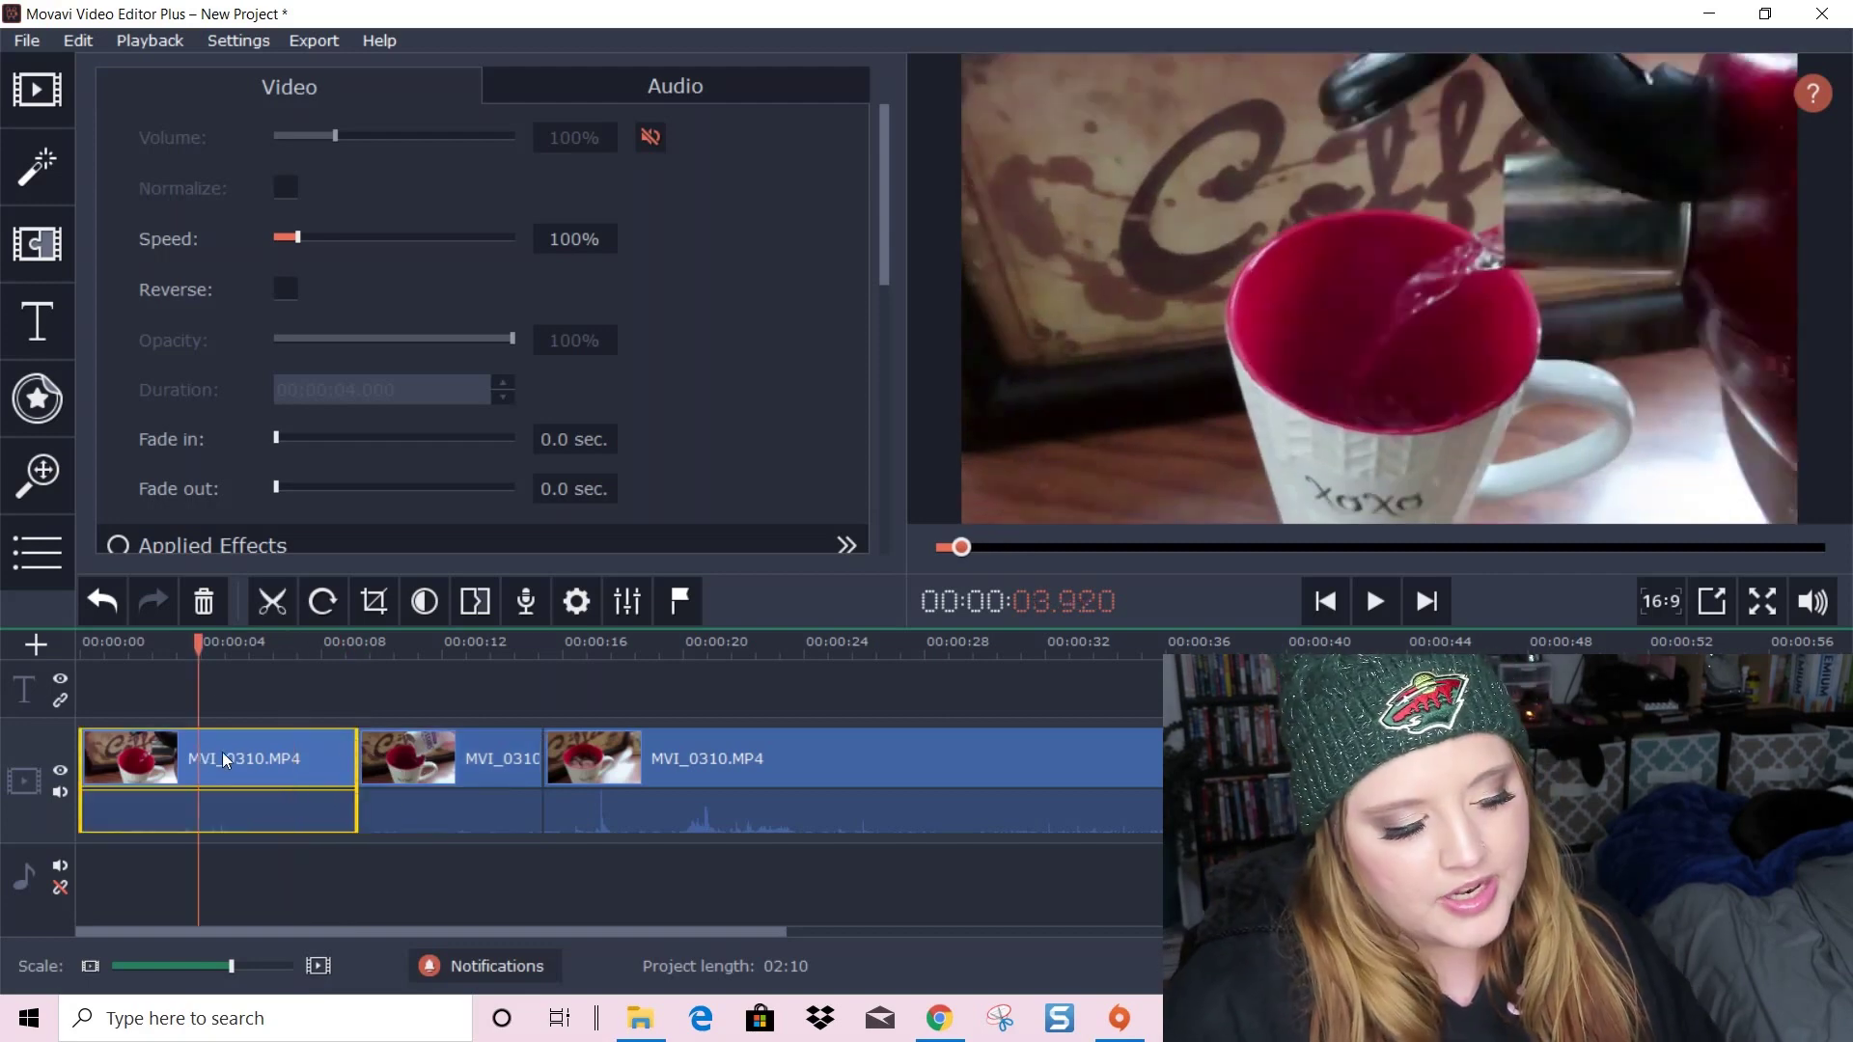
click(37, 162)
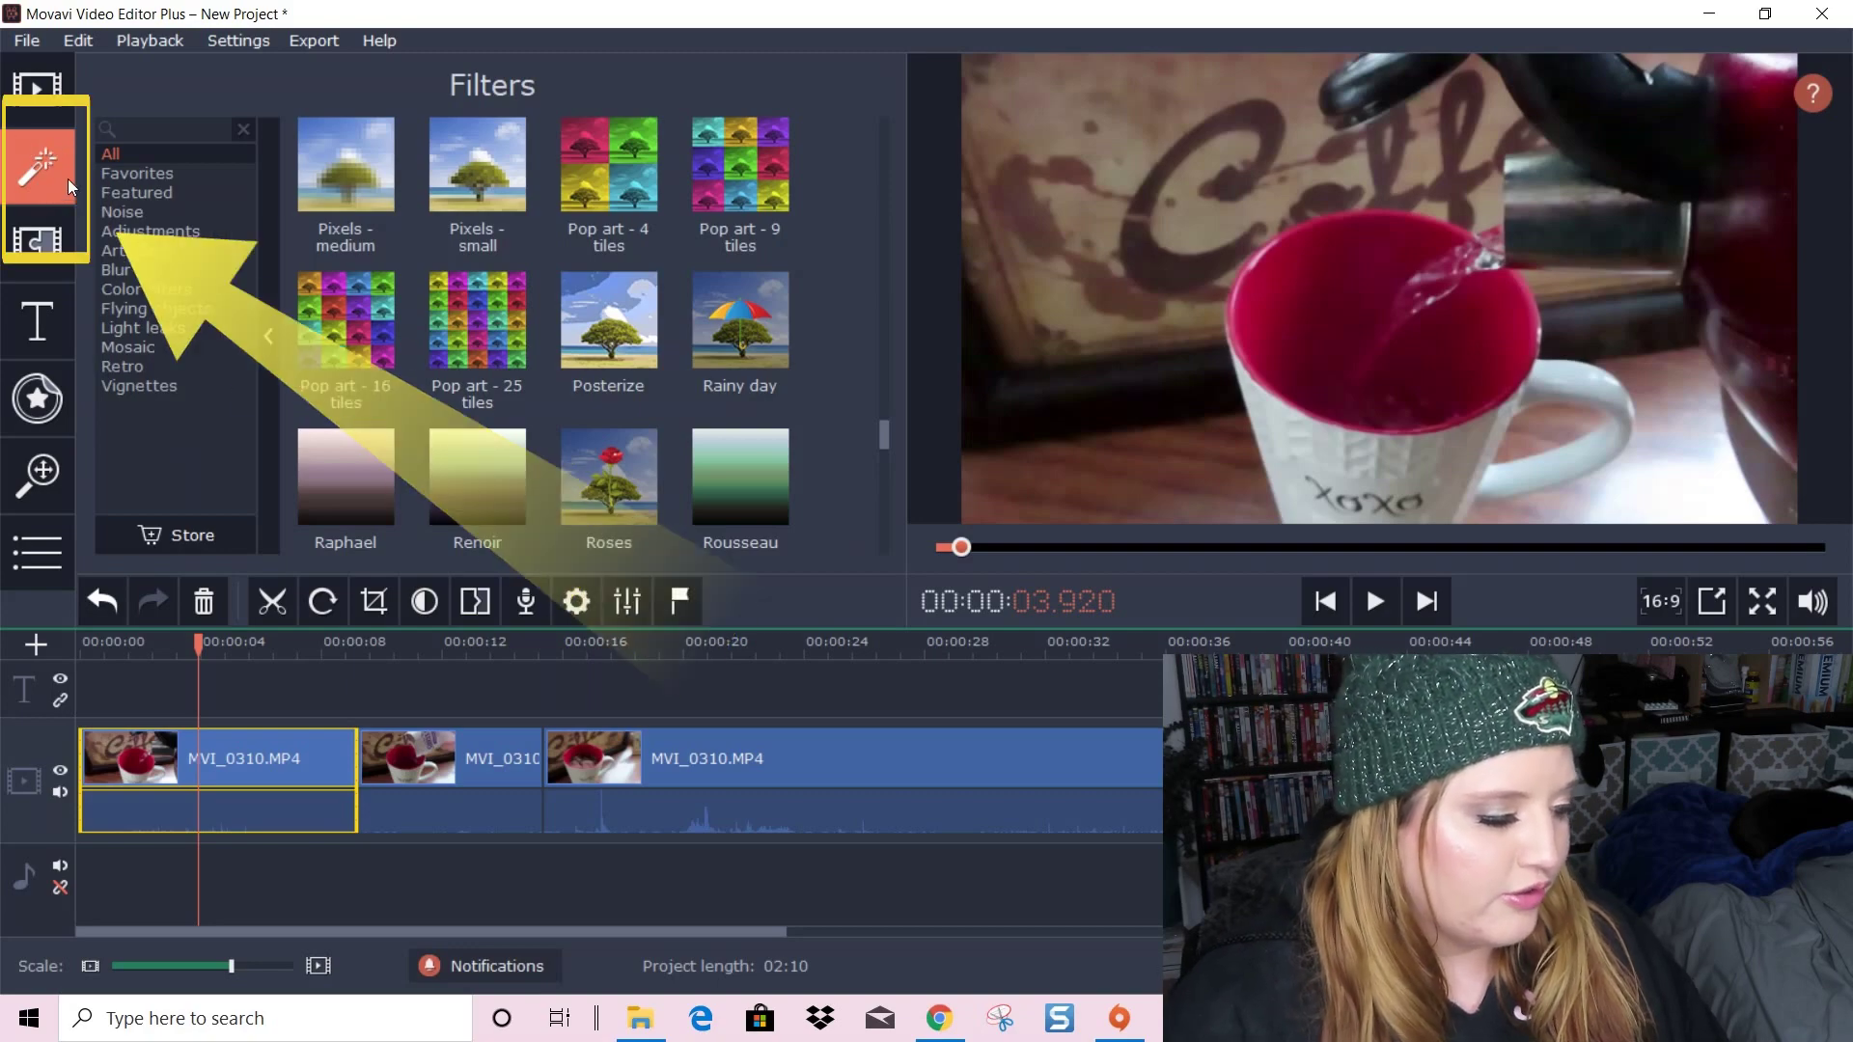
scroll(587, 444, up, 3)
scroll(587, 444, up, 10)
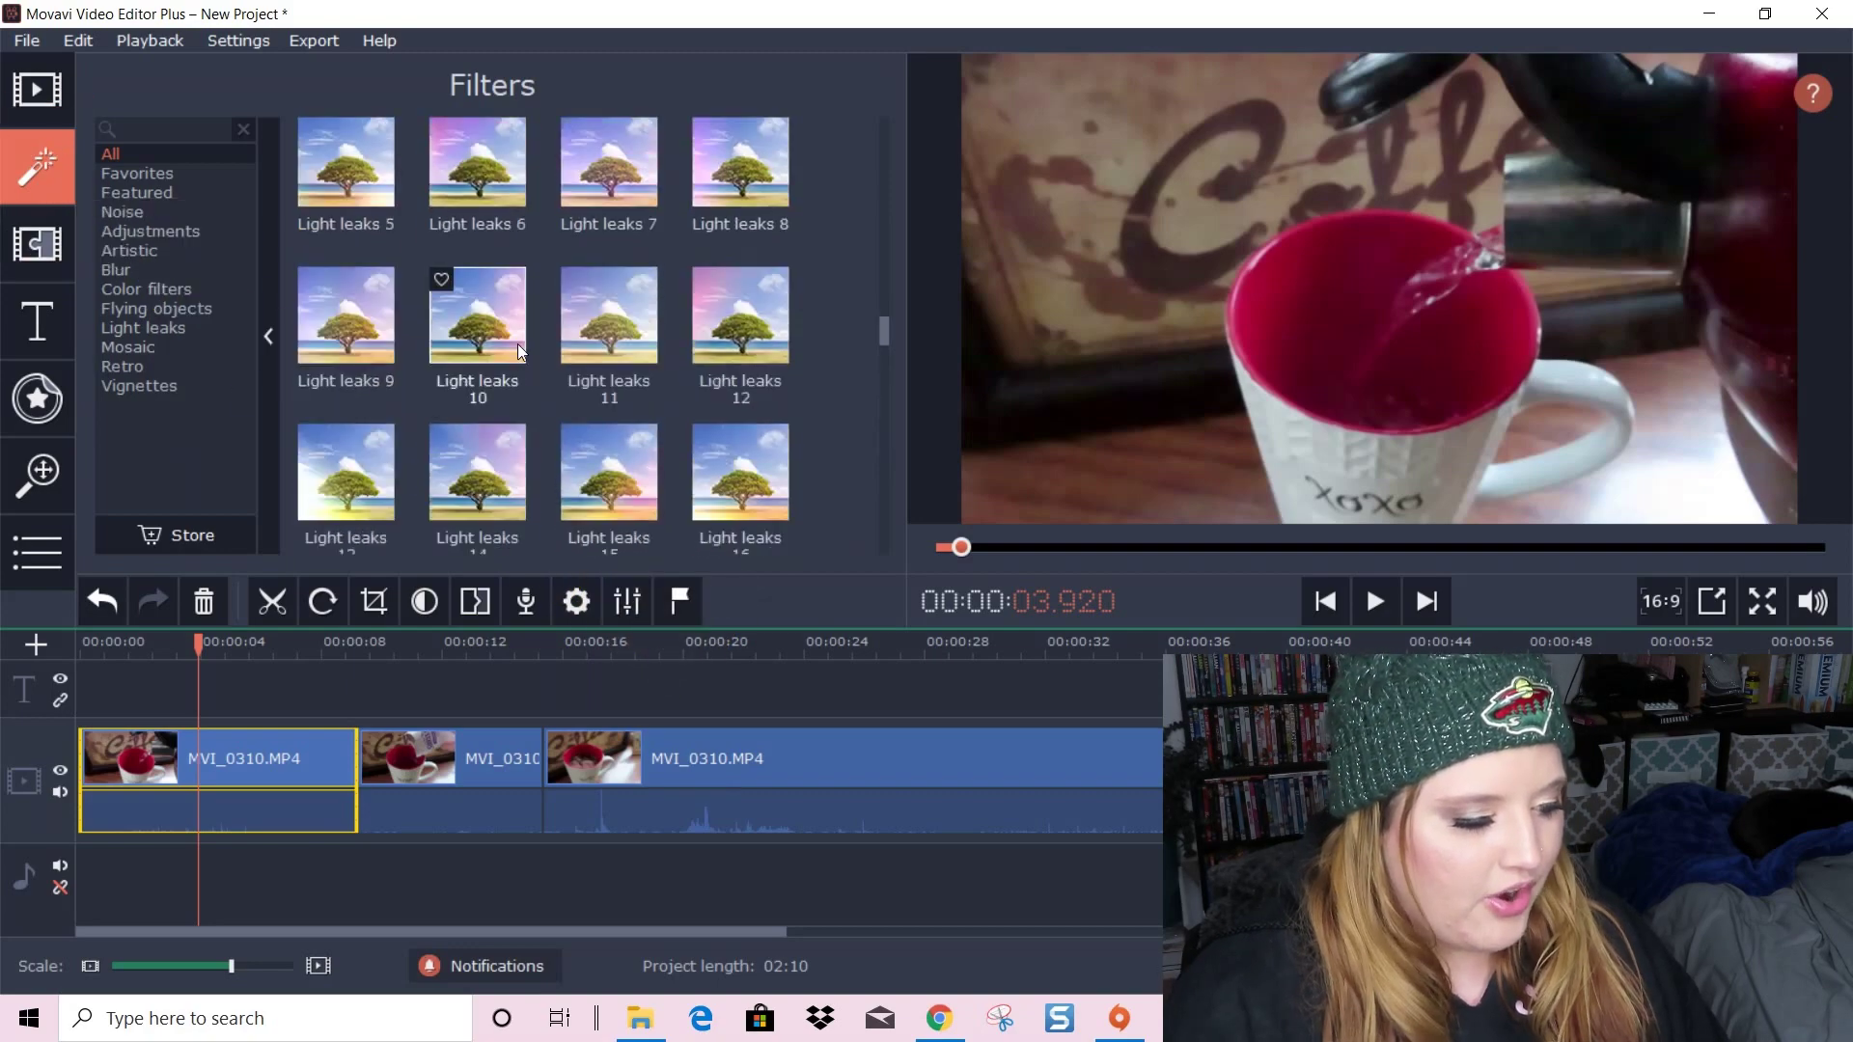
drag(880, 247, 880, 163)
scroll(720, 397, down, 15)
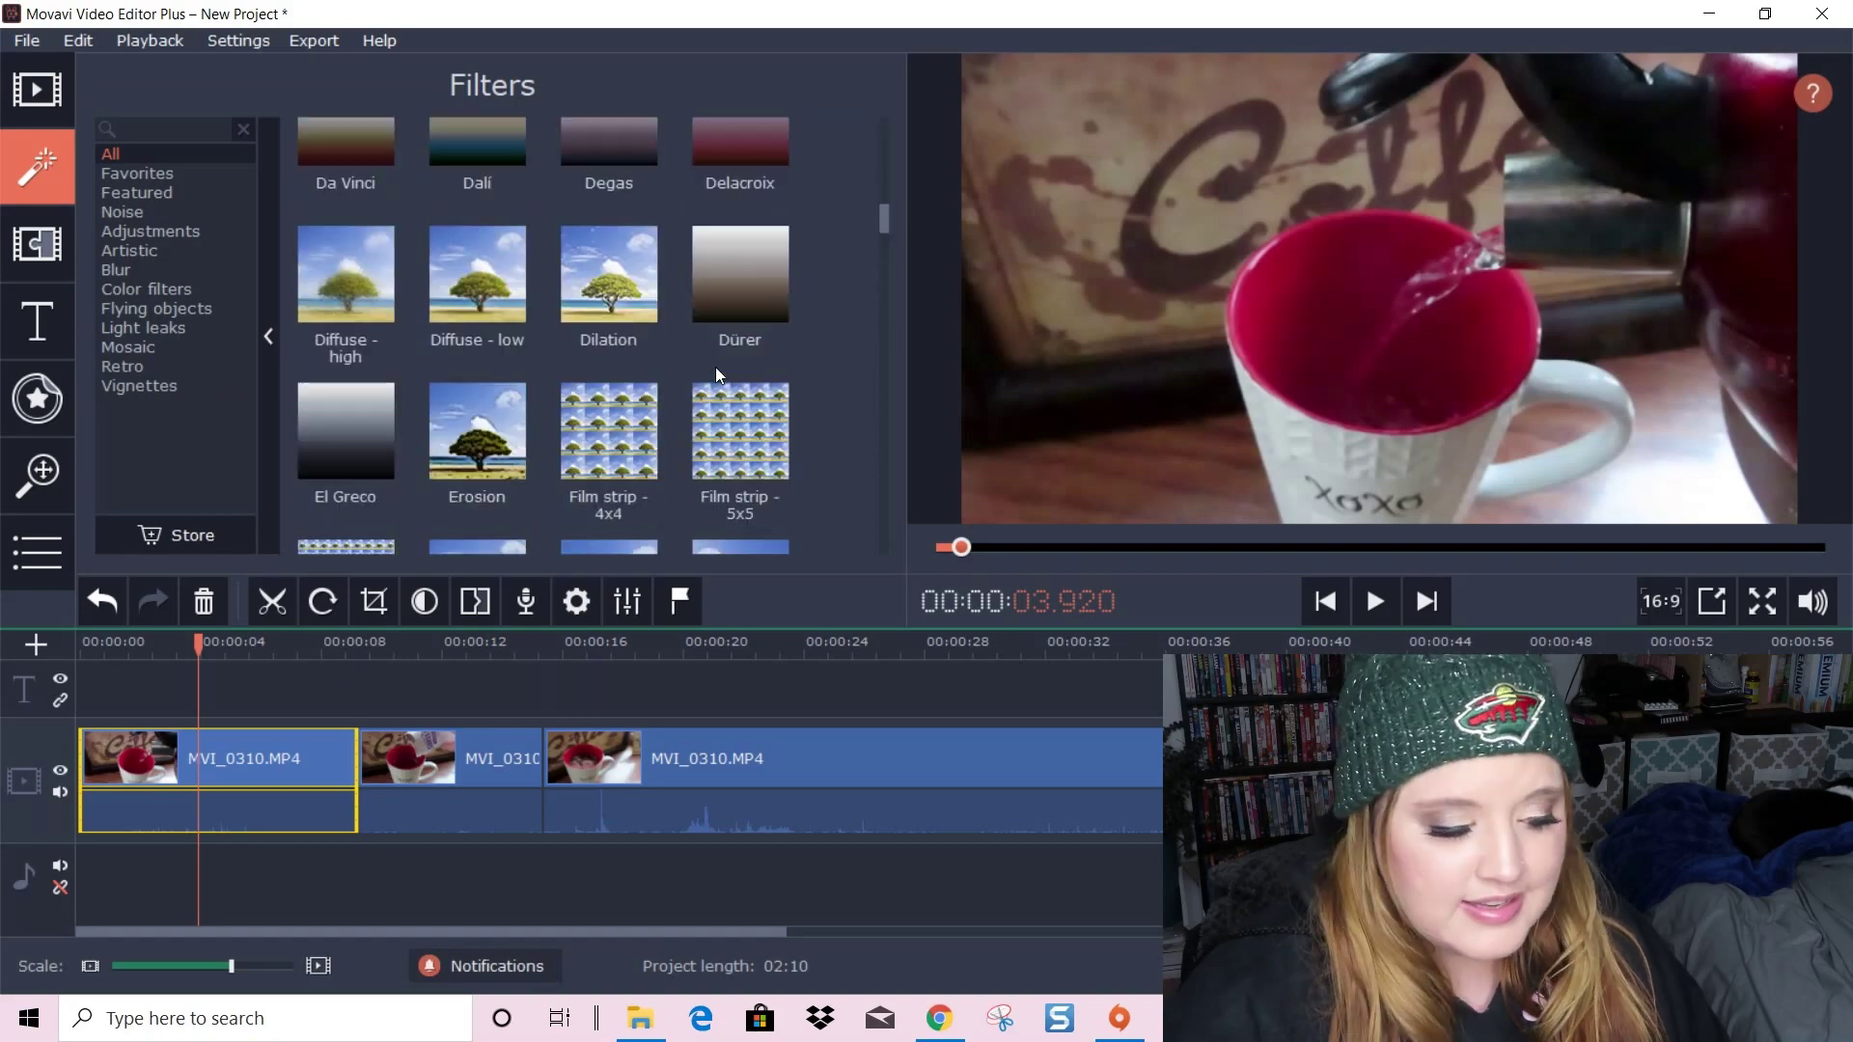
scroll(699, 369, down, 12)
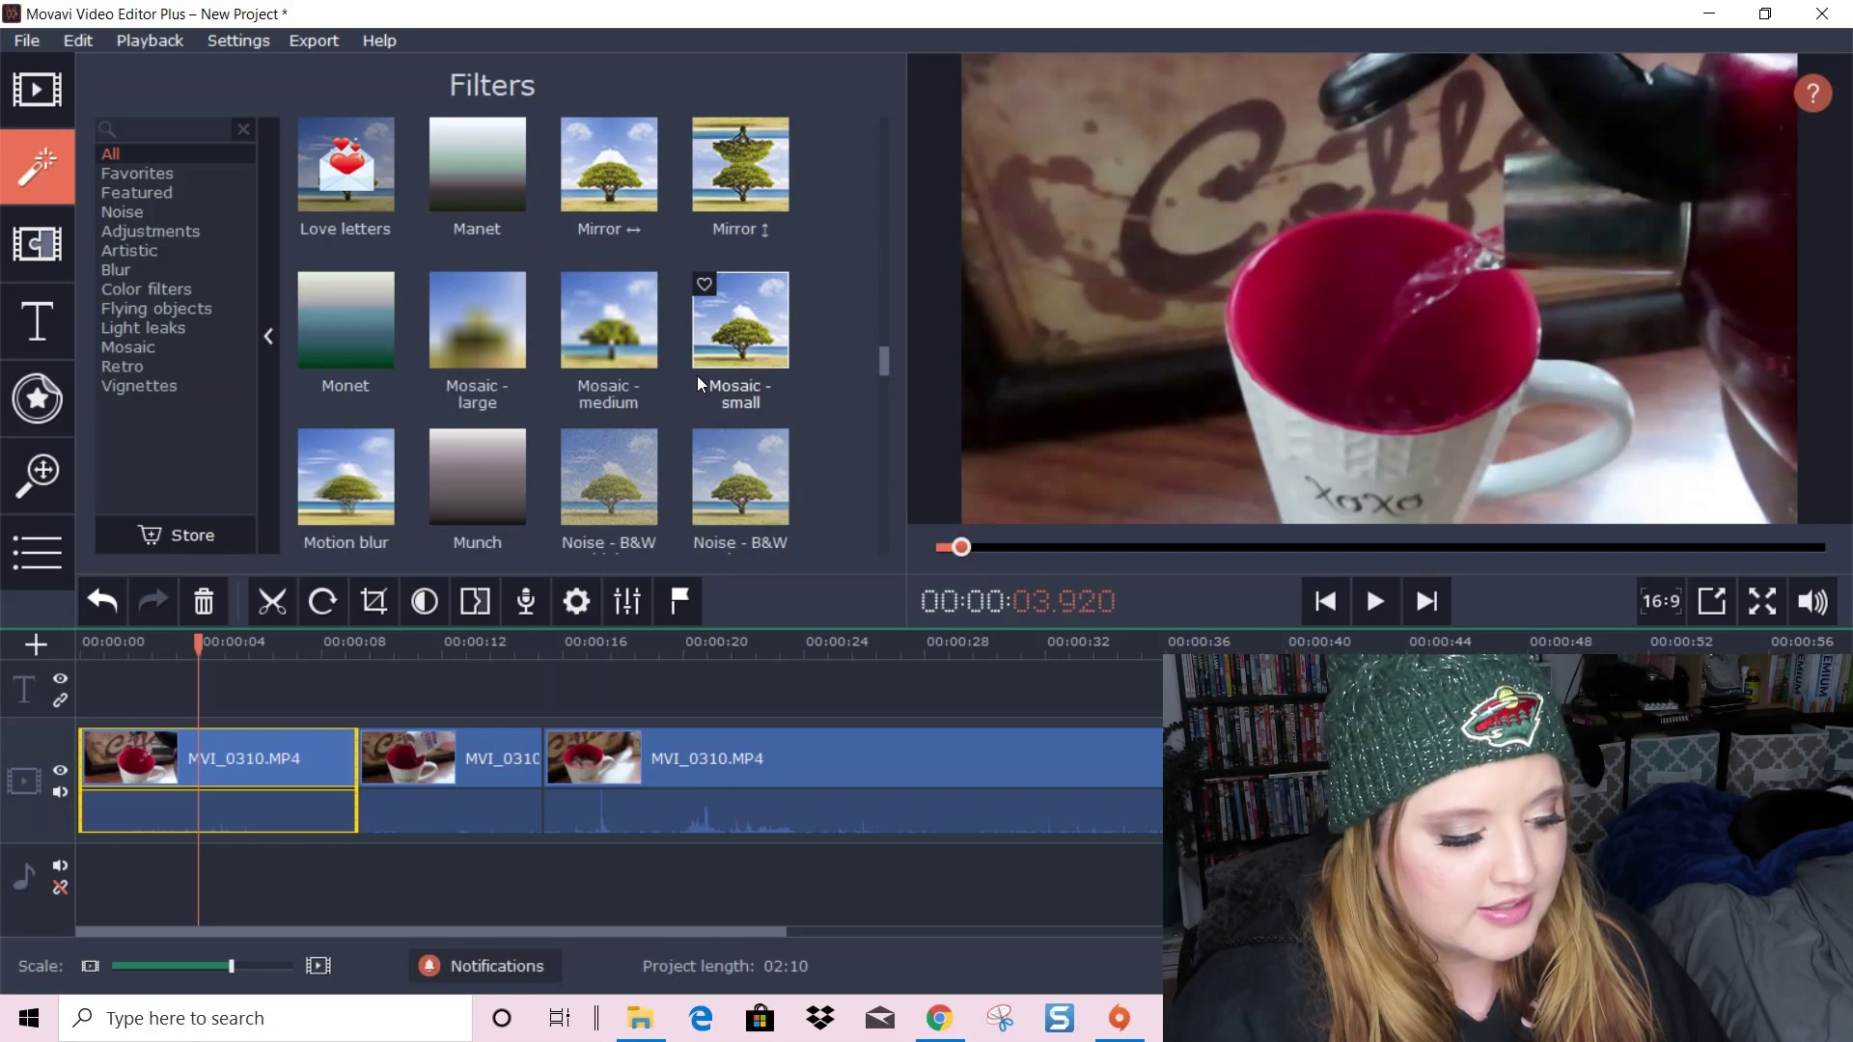
scroll(687, 396, down, 3)
scroll(692, 386, up, 6)
scroll(651, 390, up, 2)
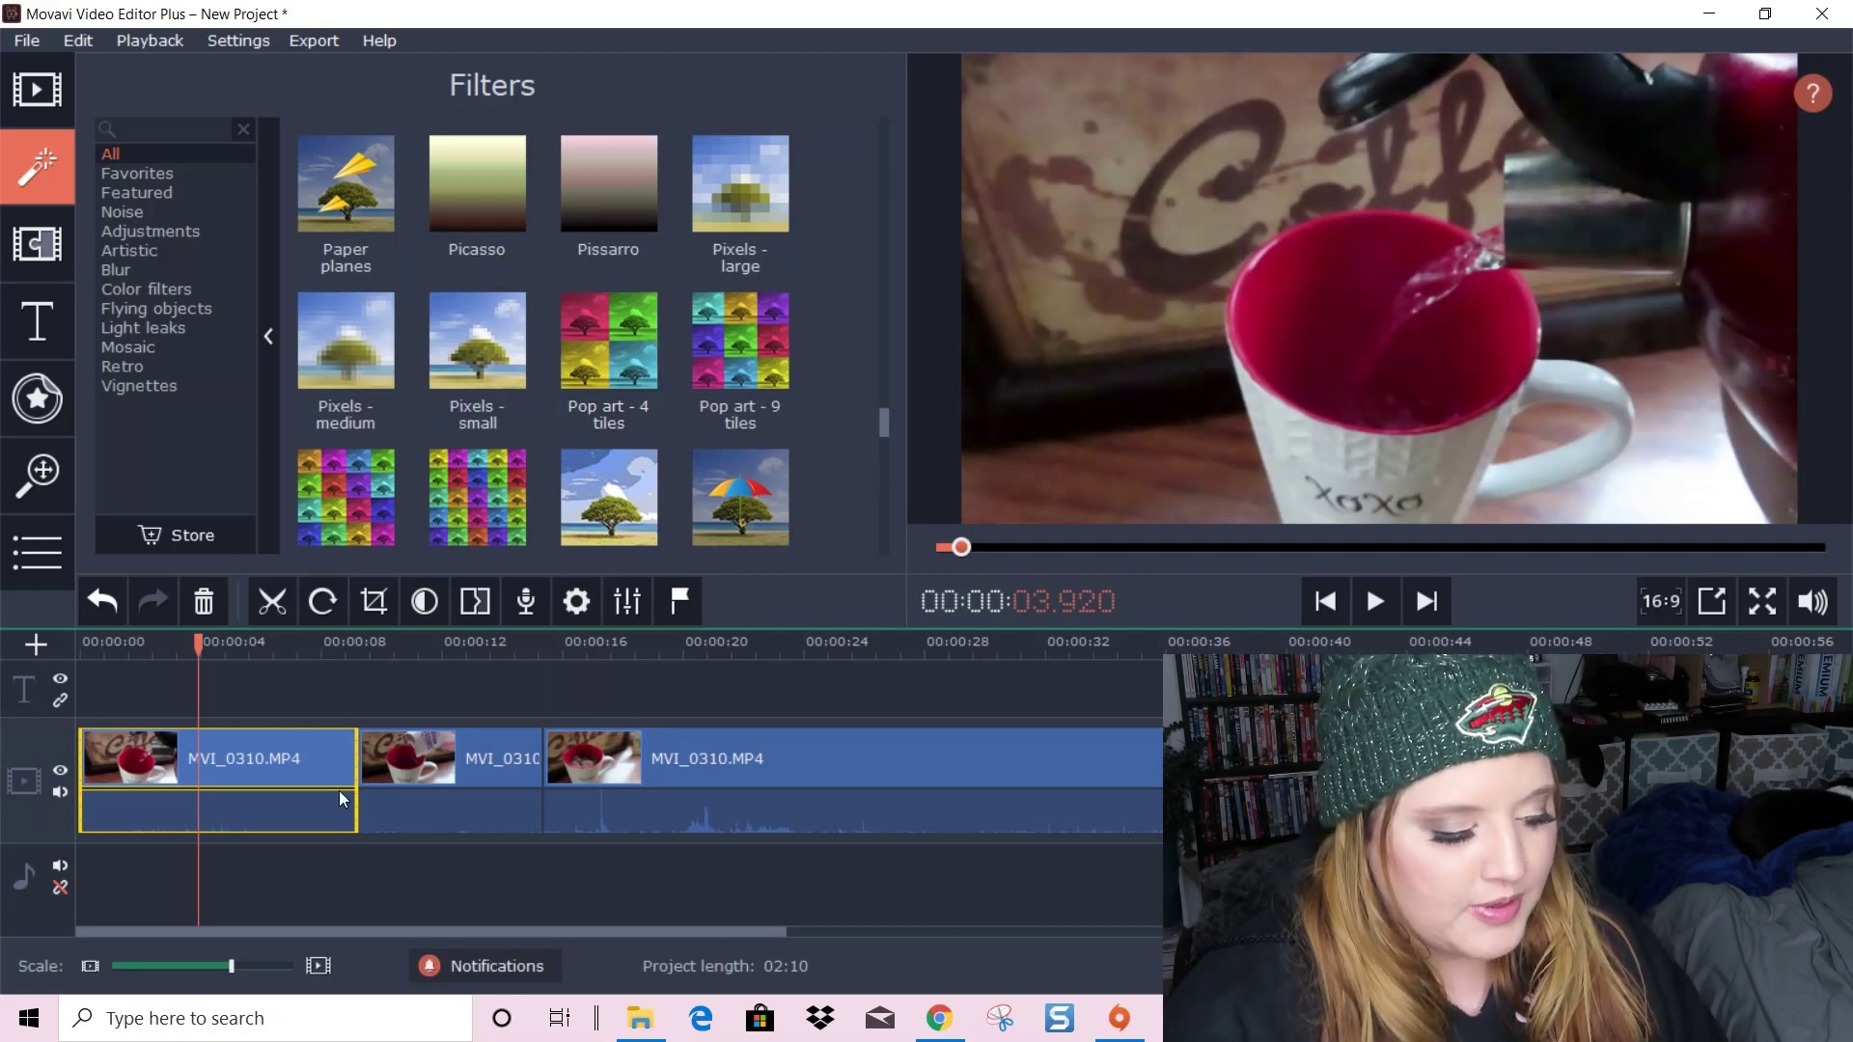
right_click(616, 334)
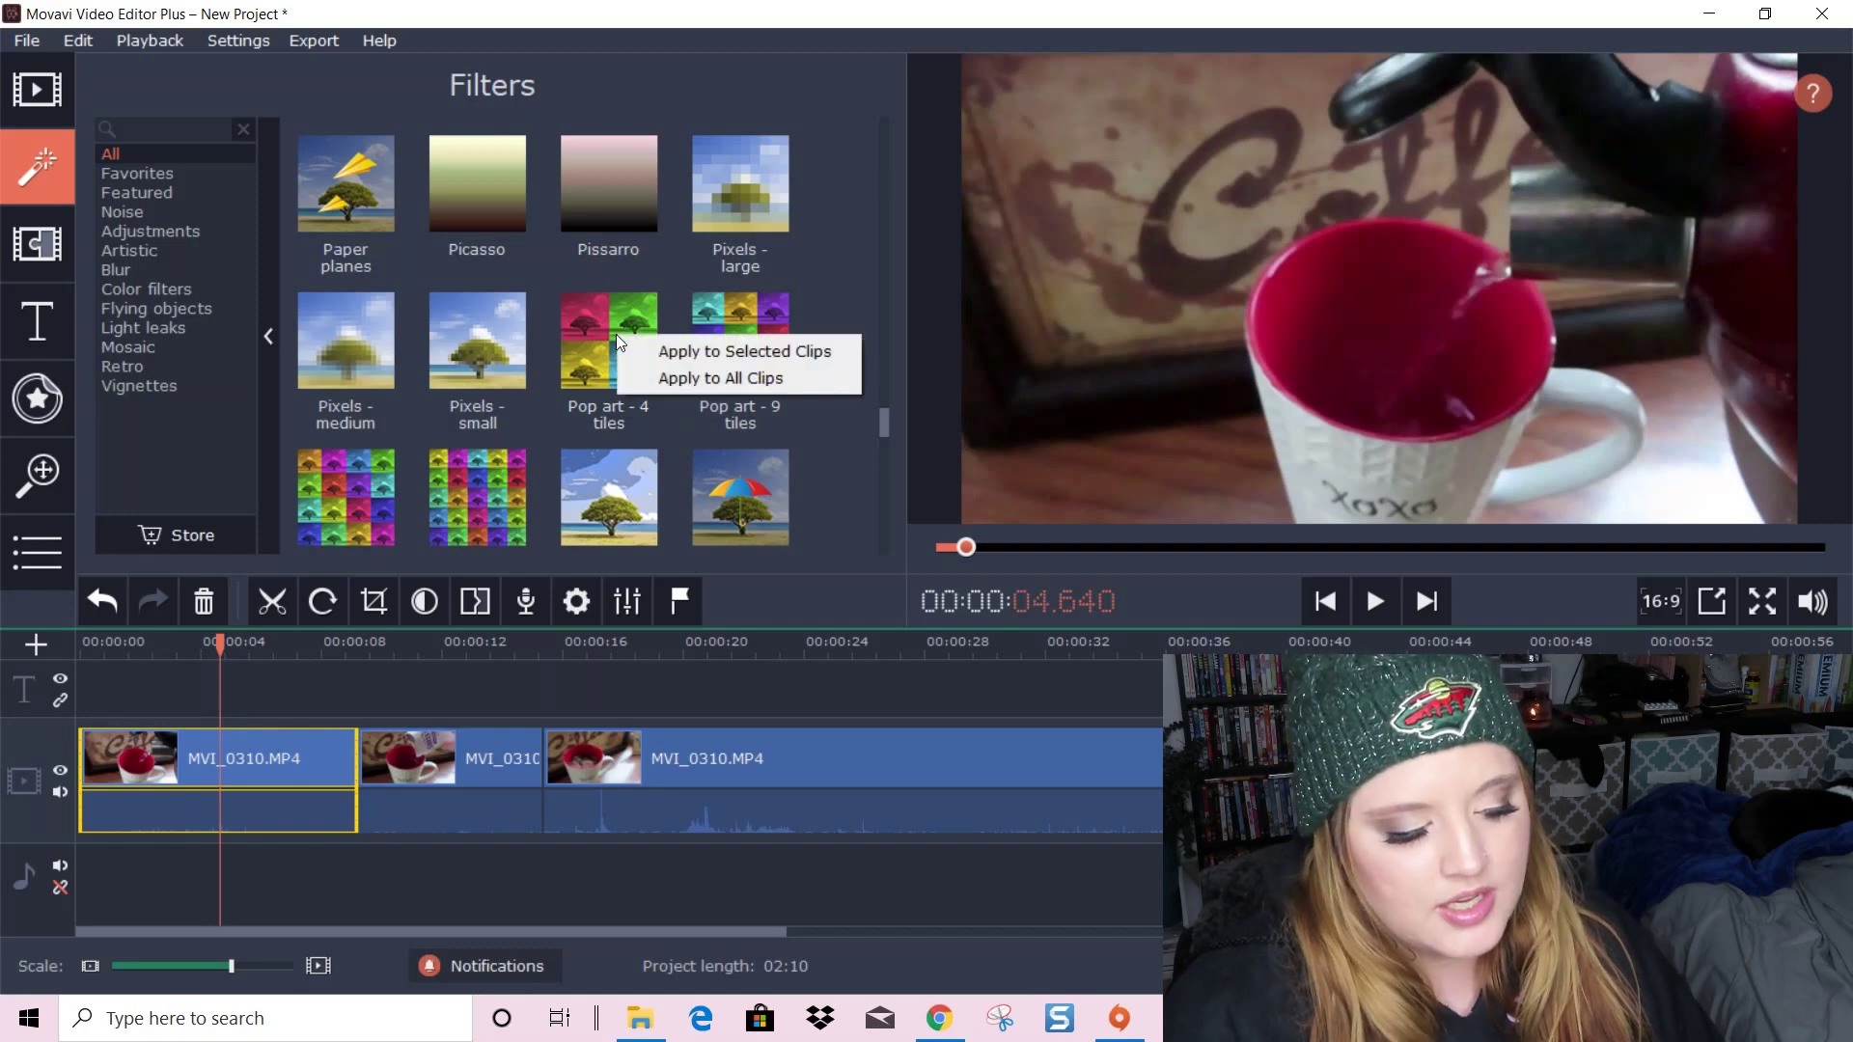
click(739, 351)
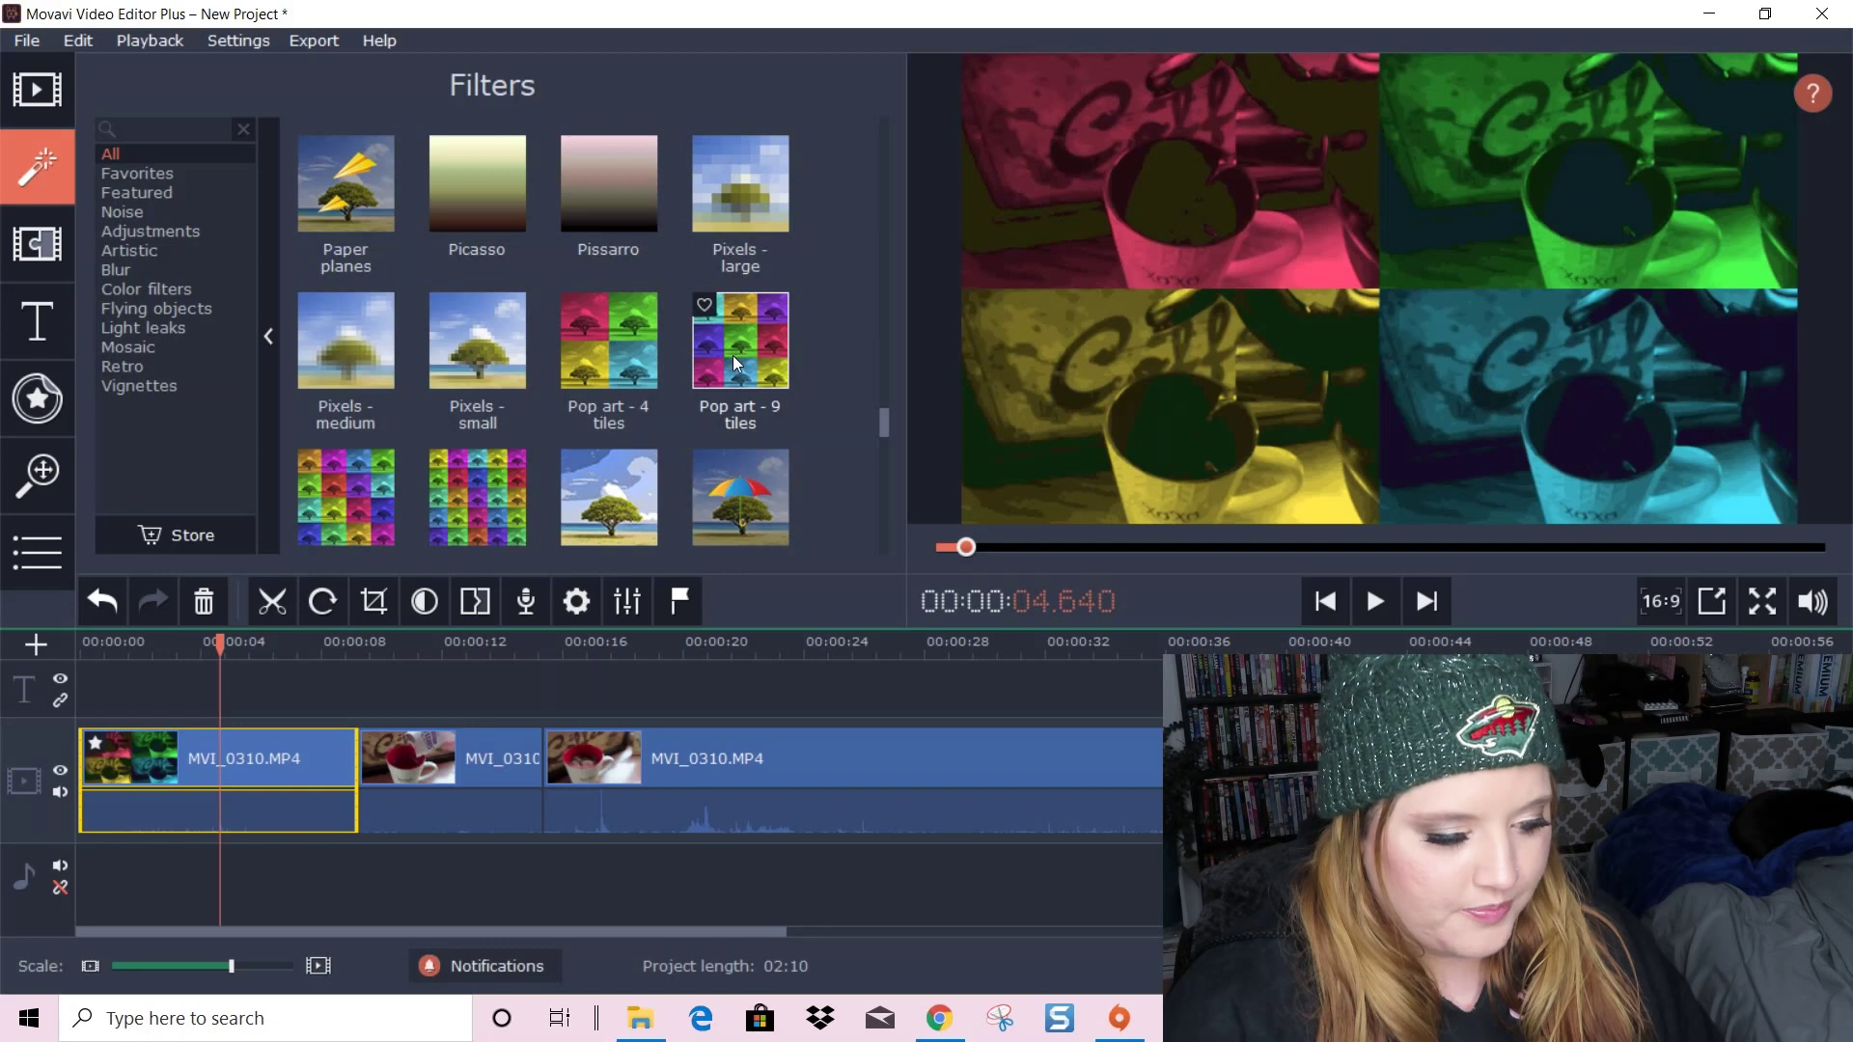
Apply the "Pop art - 9 tiles" filter to the second clip only
click(479, 745)
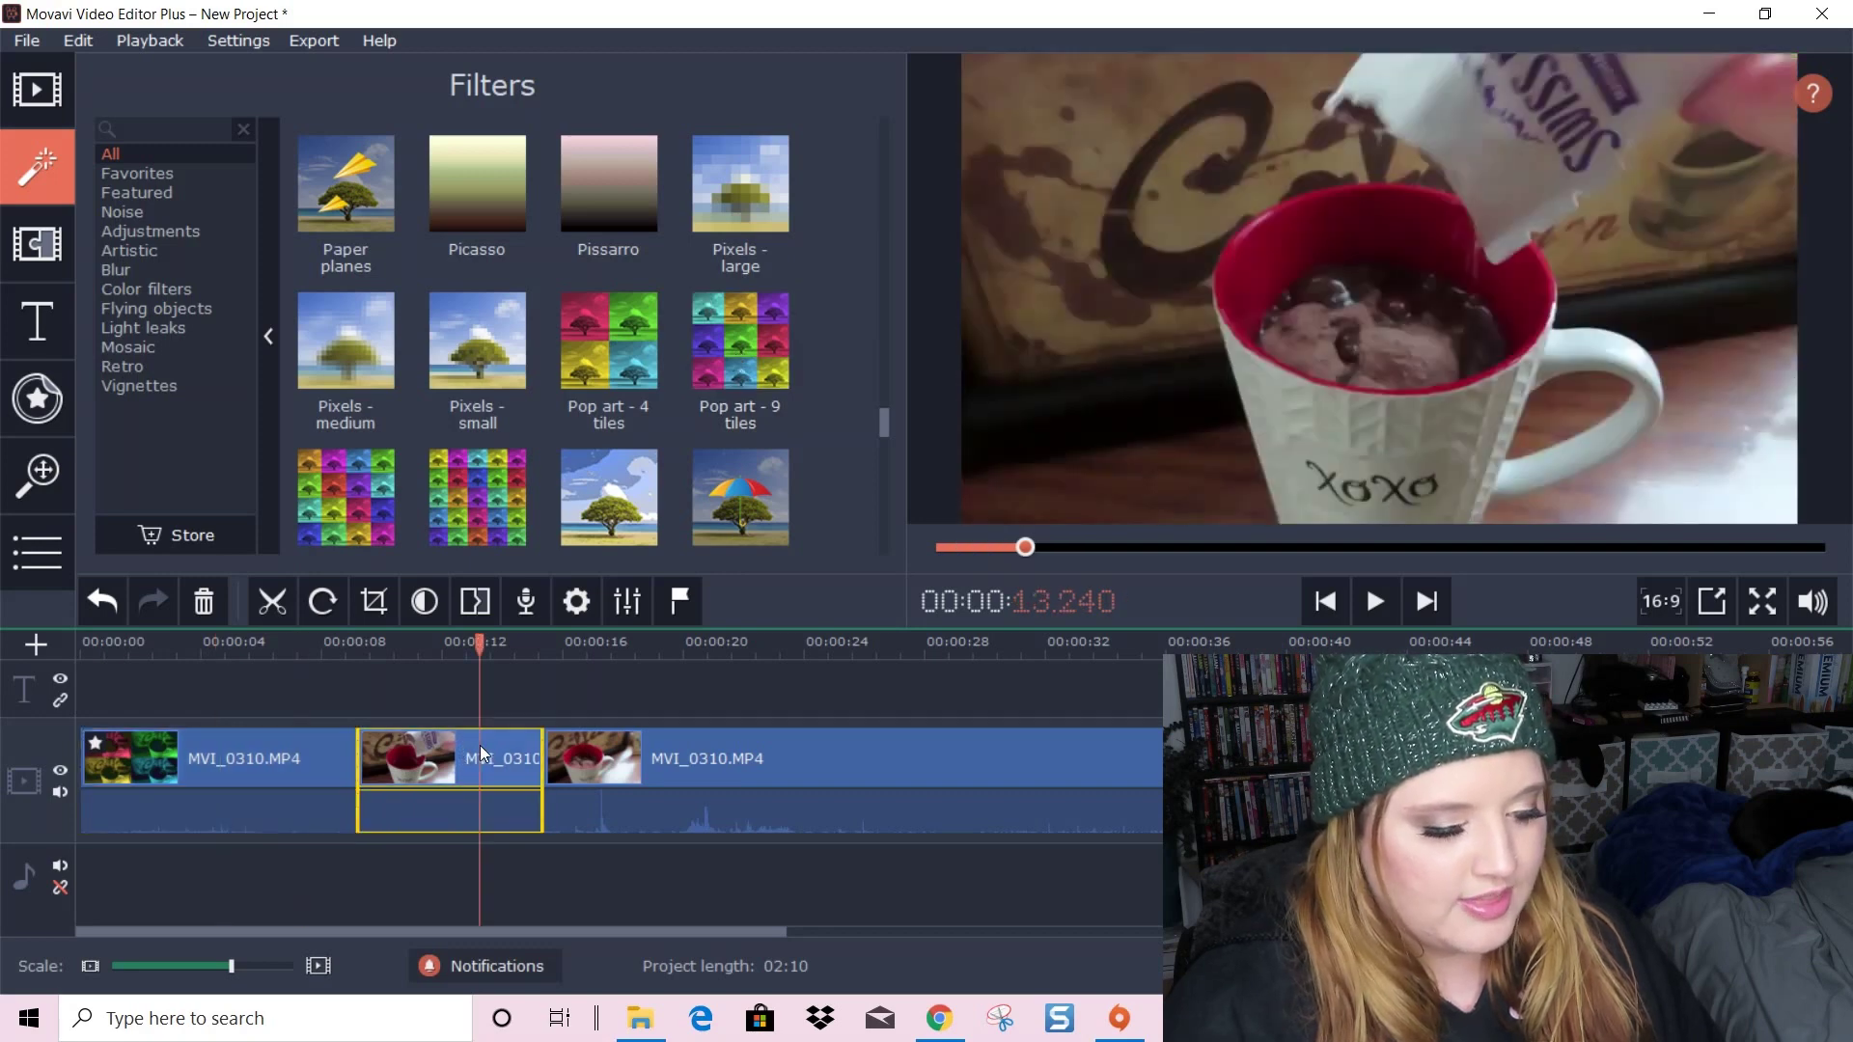
right_click(757, 339)
click(866, 351)
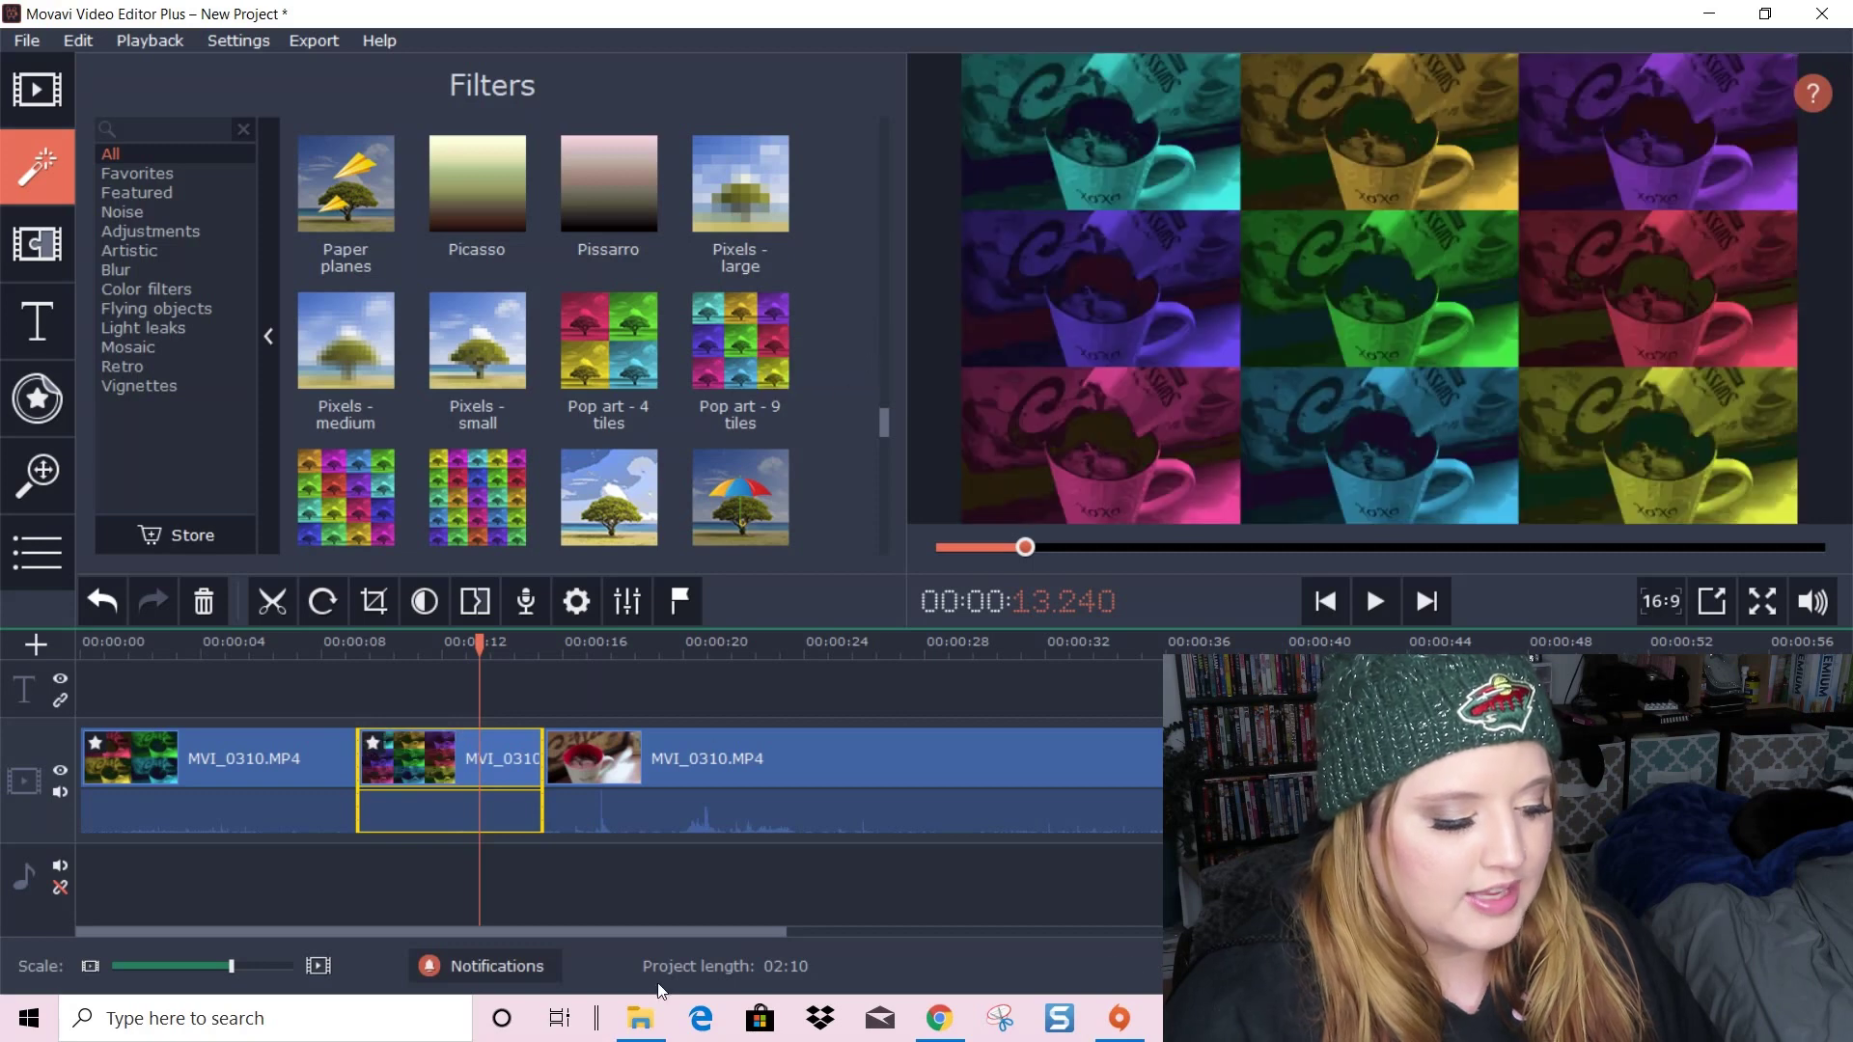
Add the "Warp - 2 waves left-down" transition after the first clip and play back the result
click(269, 768)
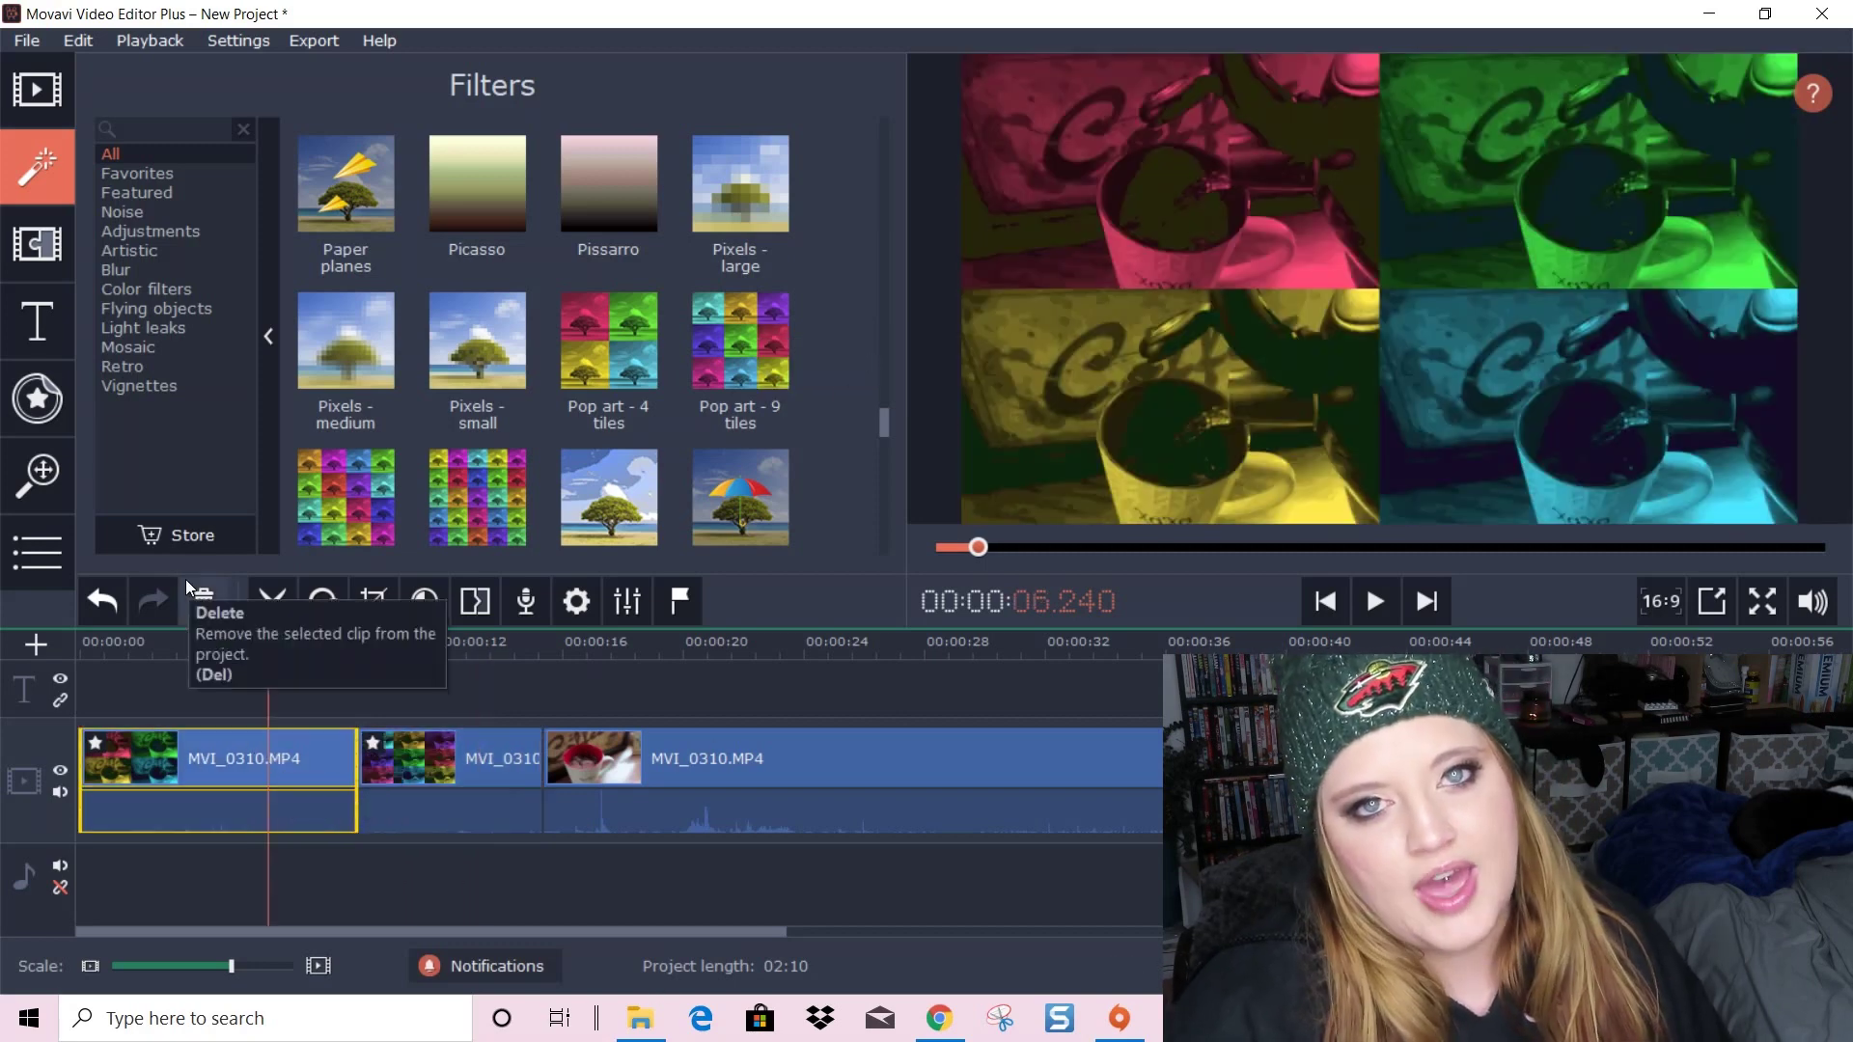
click(35, 247)
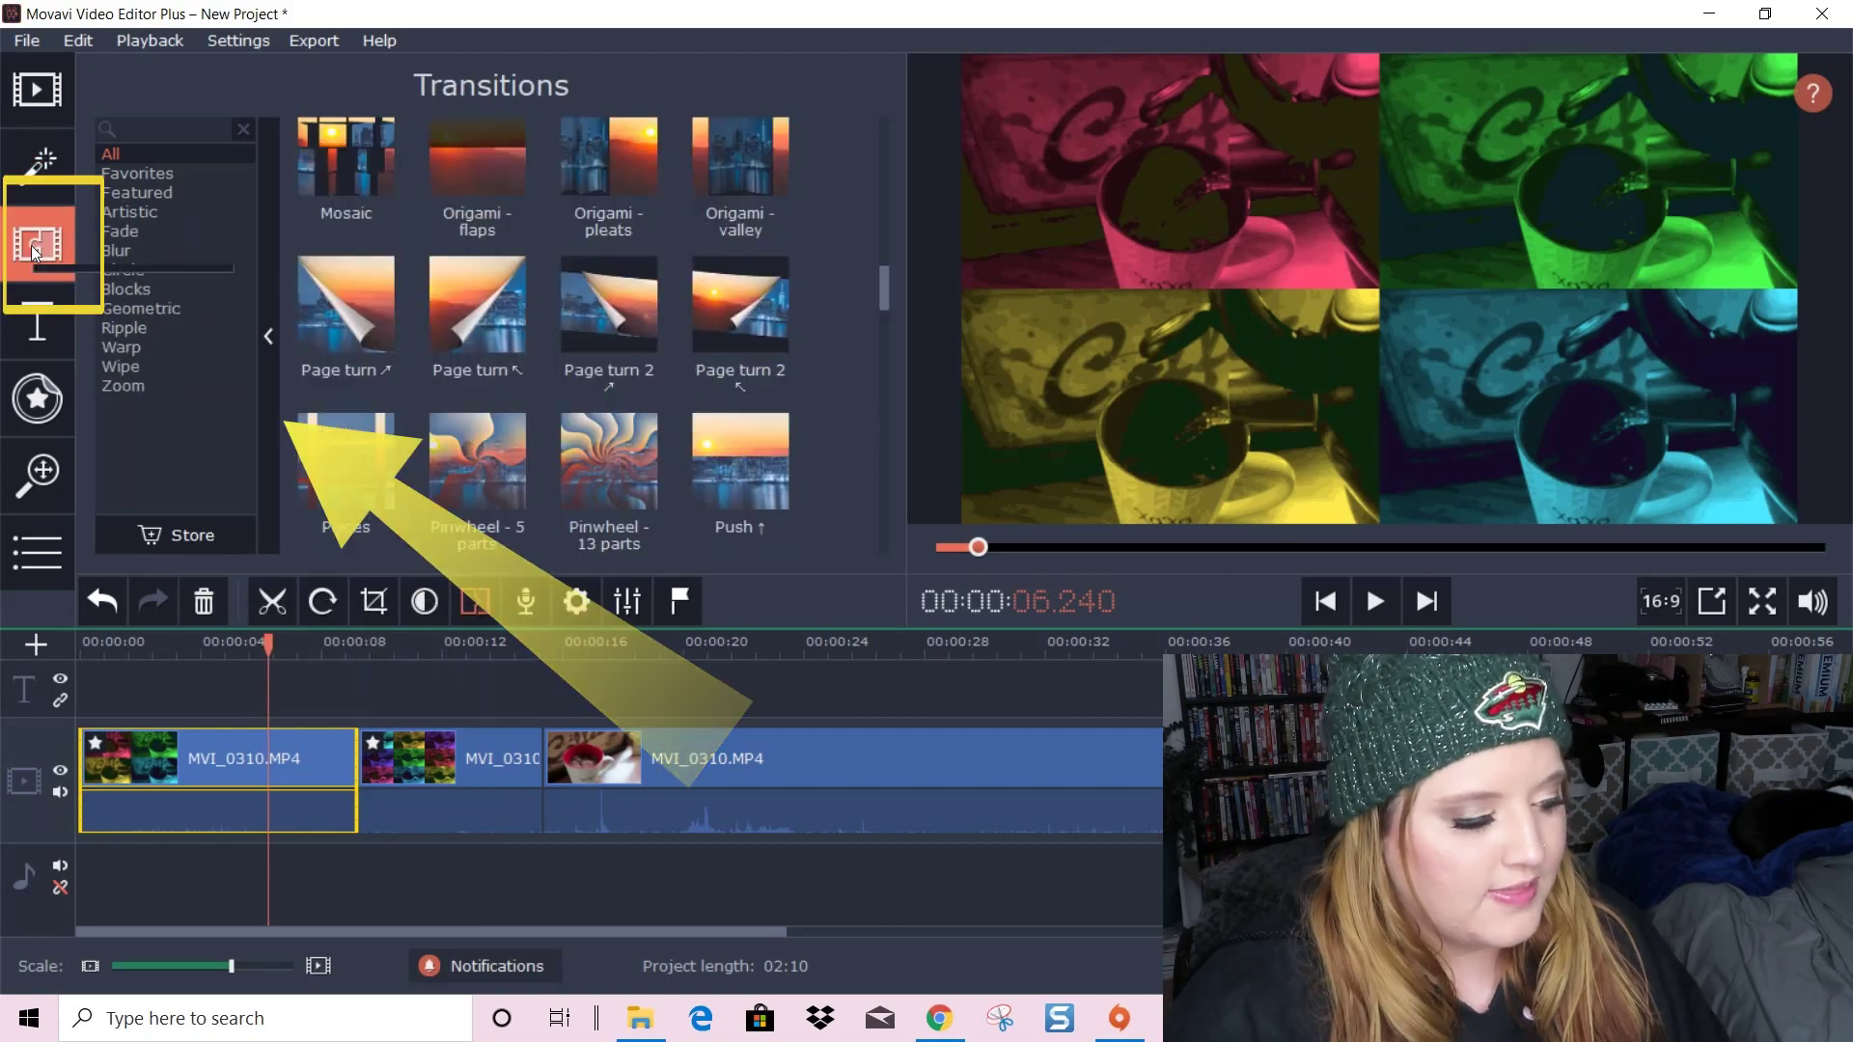
drag(851, 158, 884, 547)
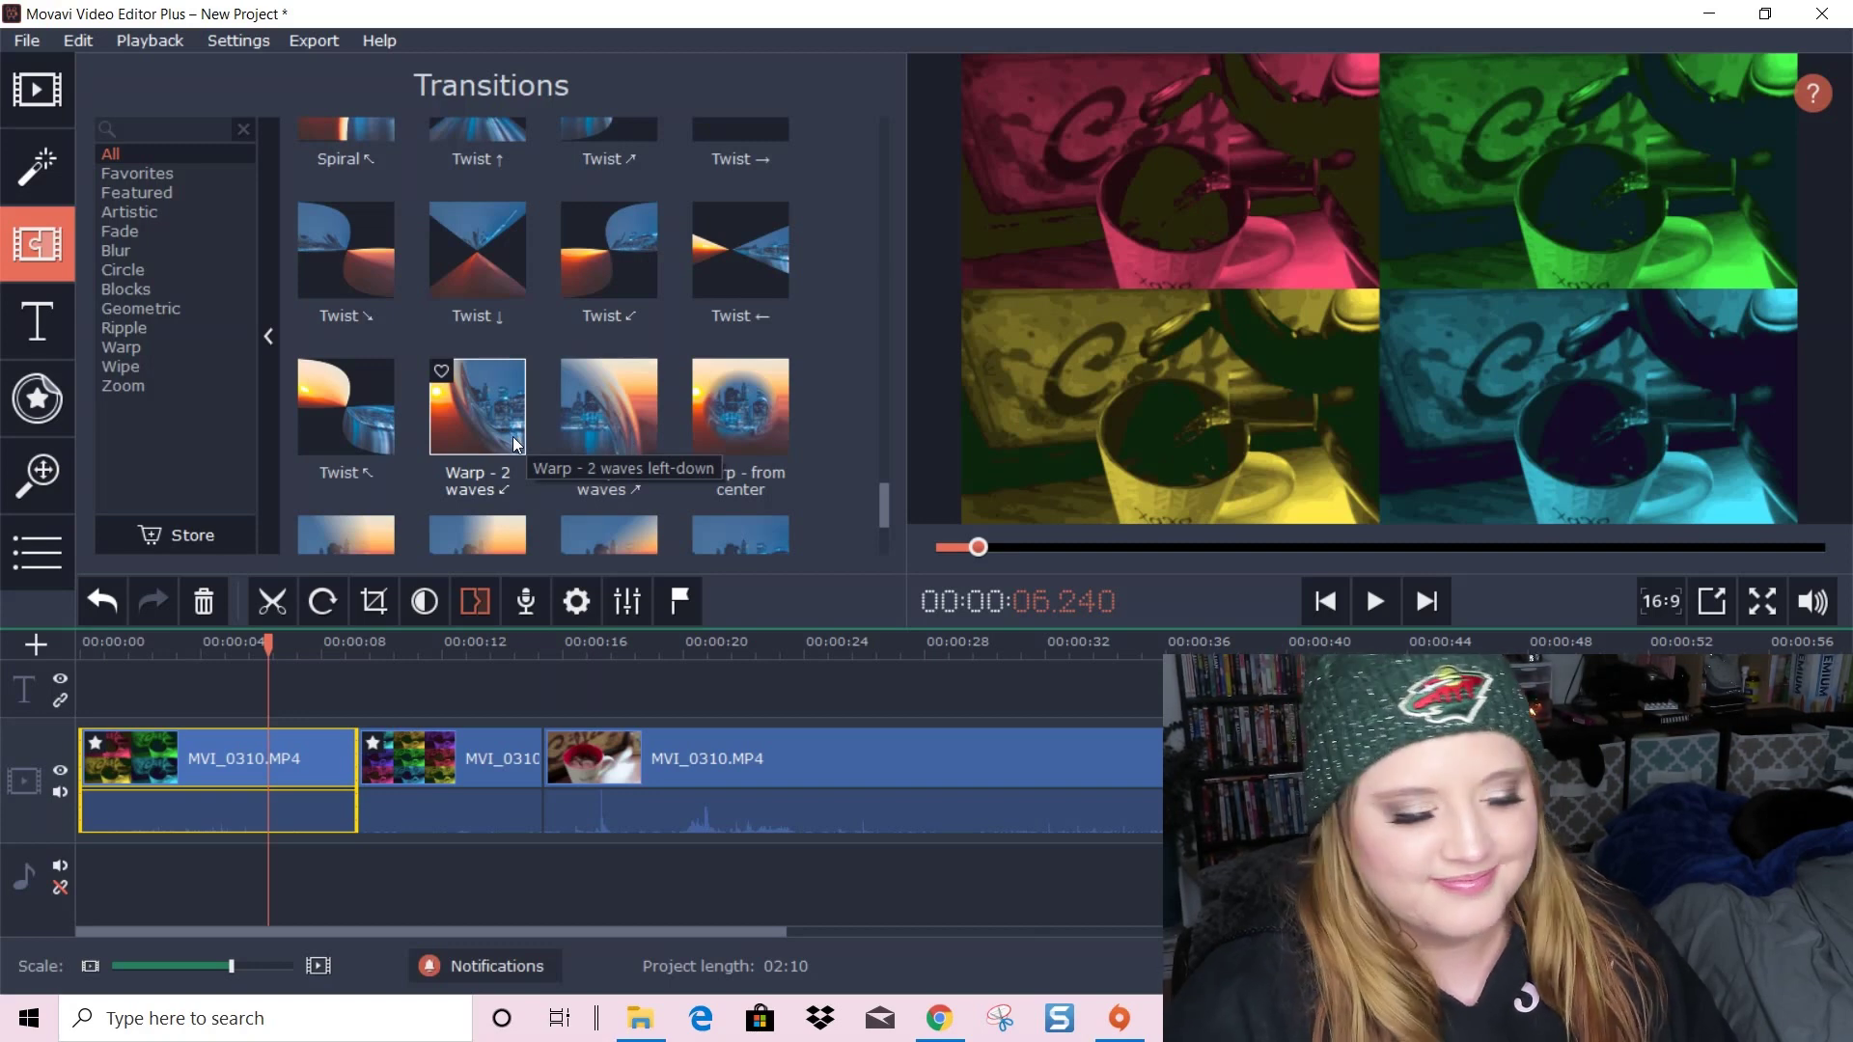
right_click(460, 442)
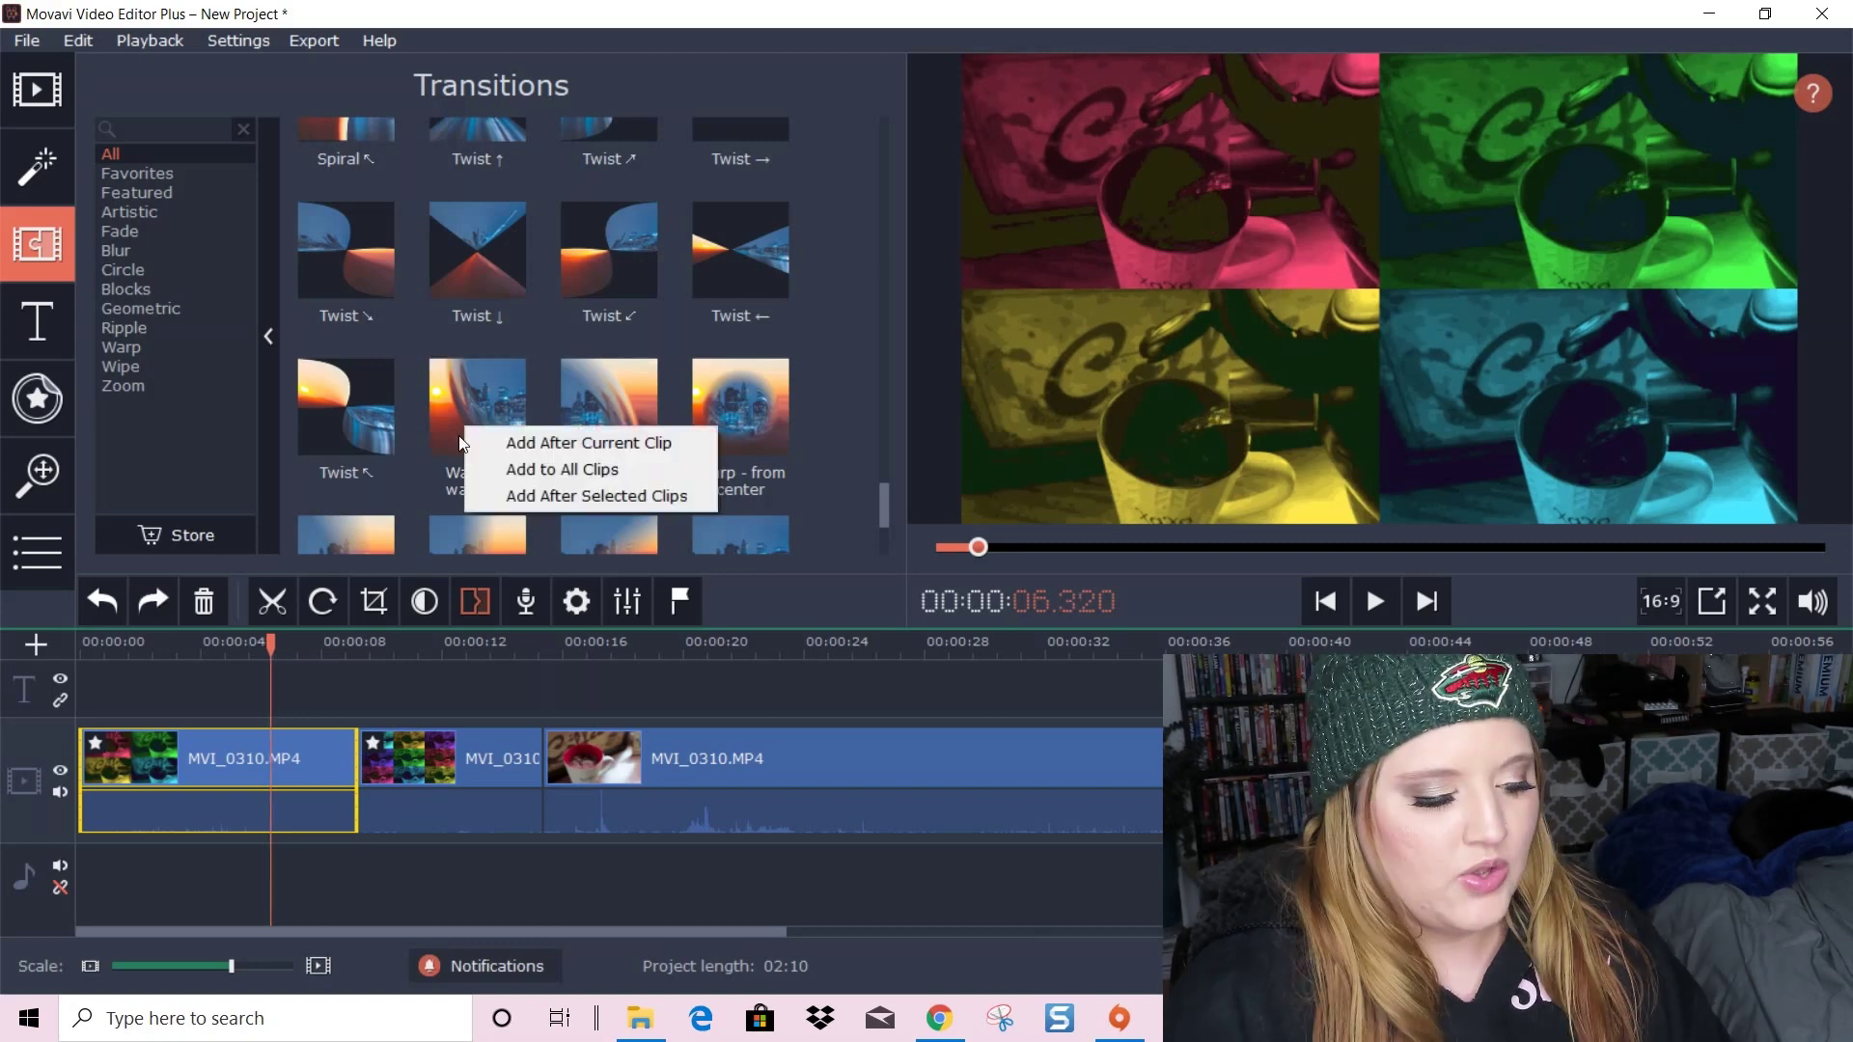
click(626, 444)
click(1377, 599)
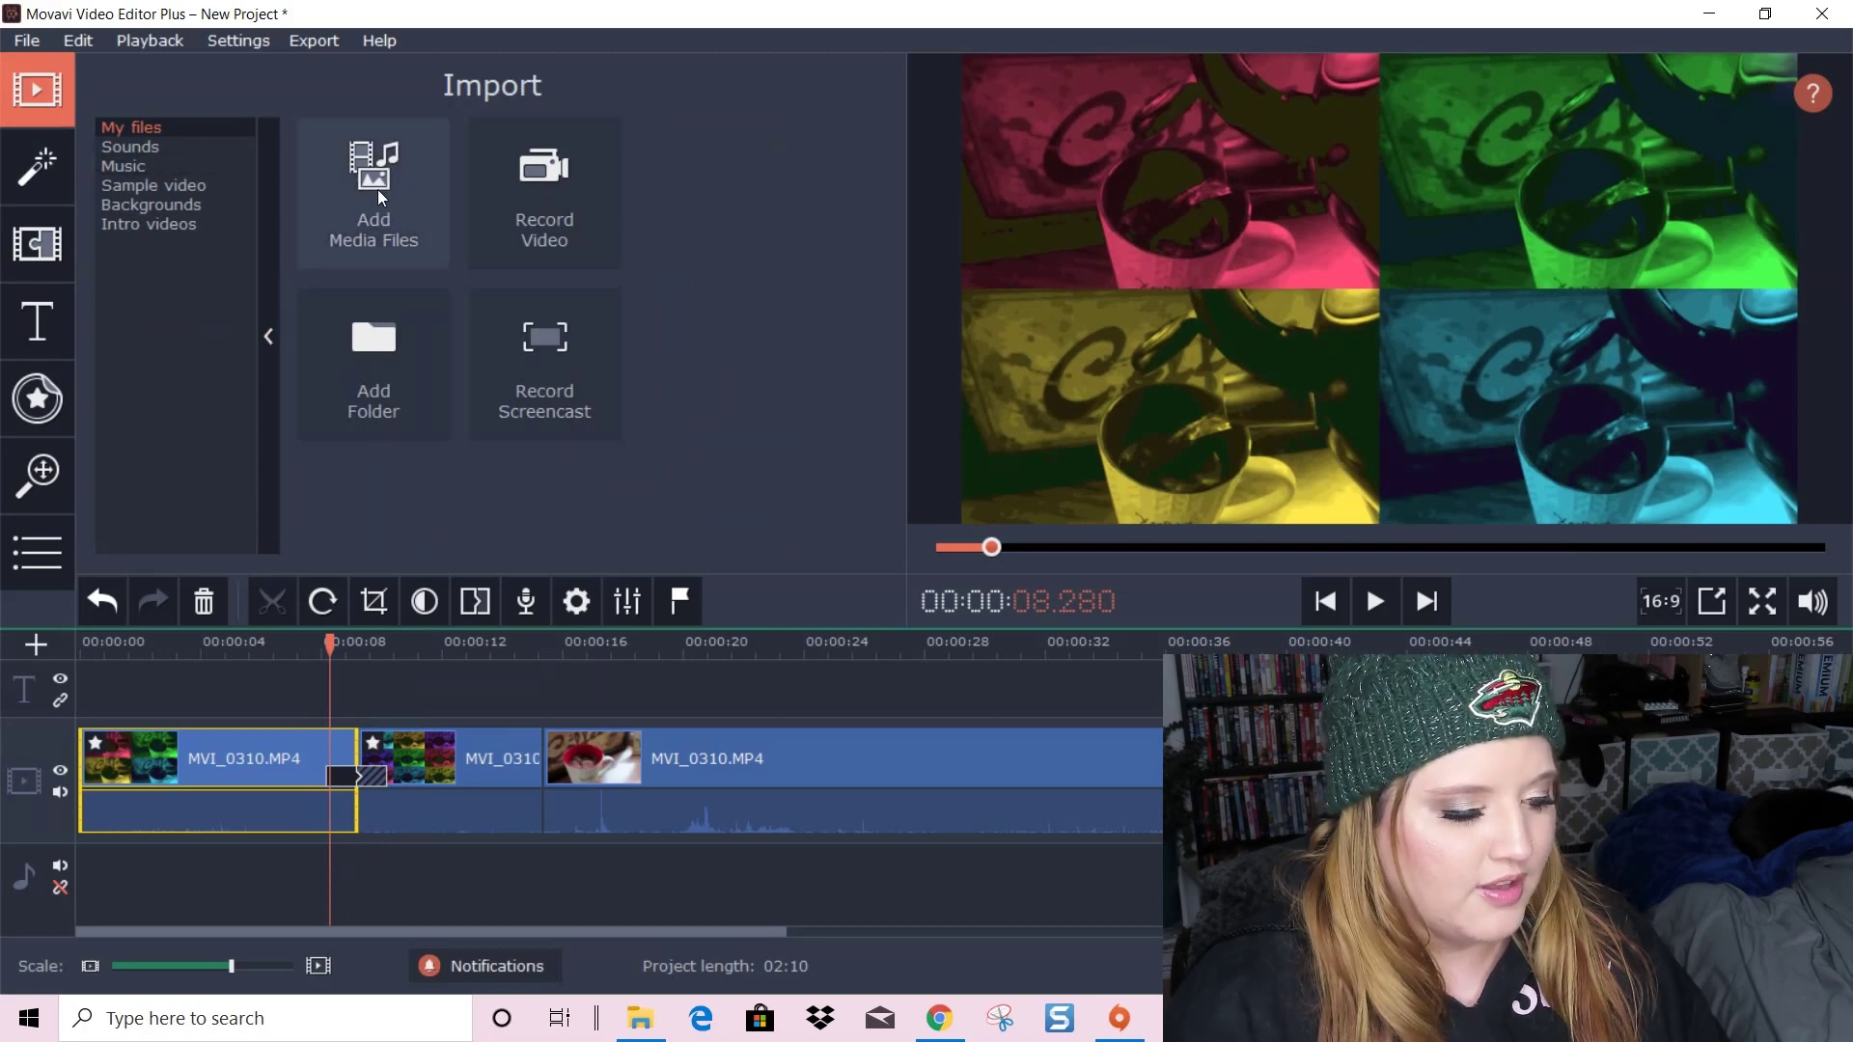
Examine the built-in import media: sounds, music, sample video, backgrounds and intro videos
click(136, 146)
scroll(562, 320, down, 2)
scroll(564, 334, down, 3)
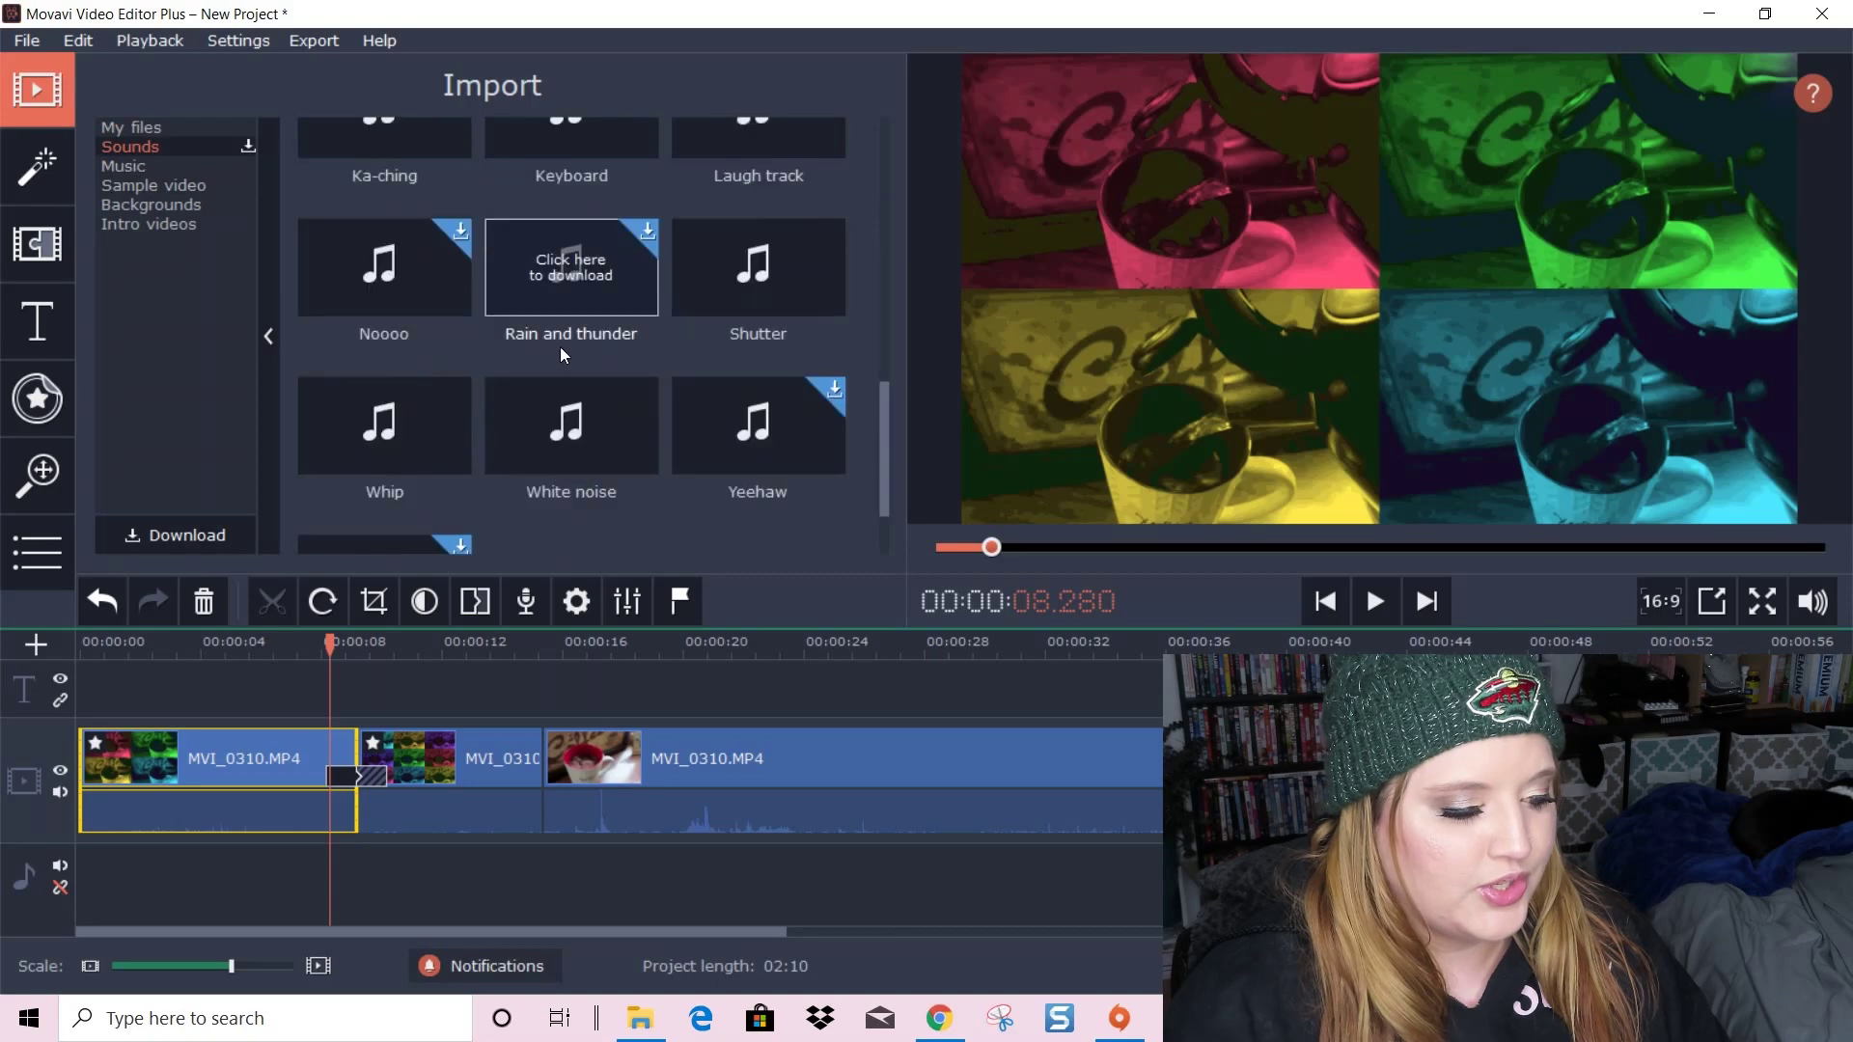
click(154, 170)
click(166, 188)
scroll(656, 401, down, 5)
scroll(542, 360, up, 5)
click(152, 204)
scroll(494, 356, down, 5)
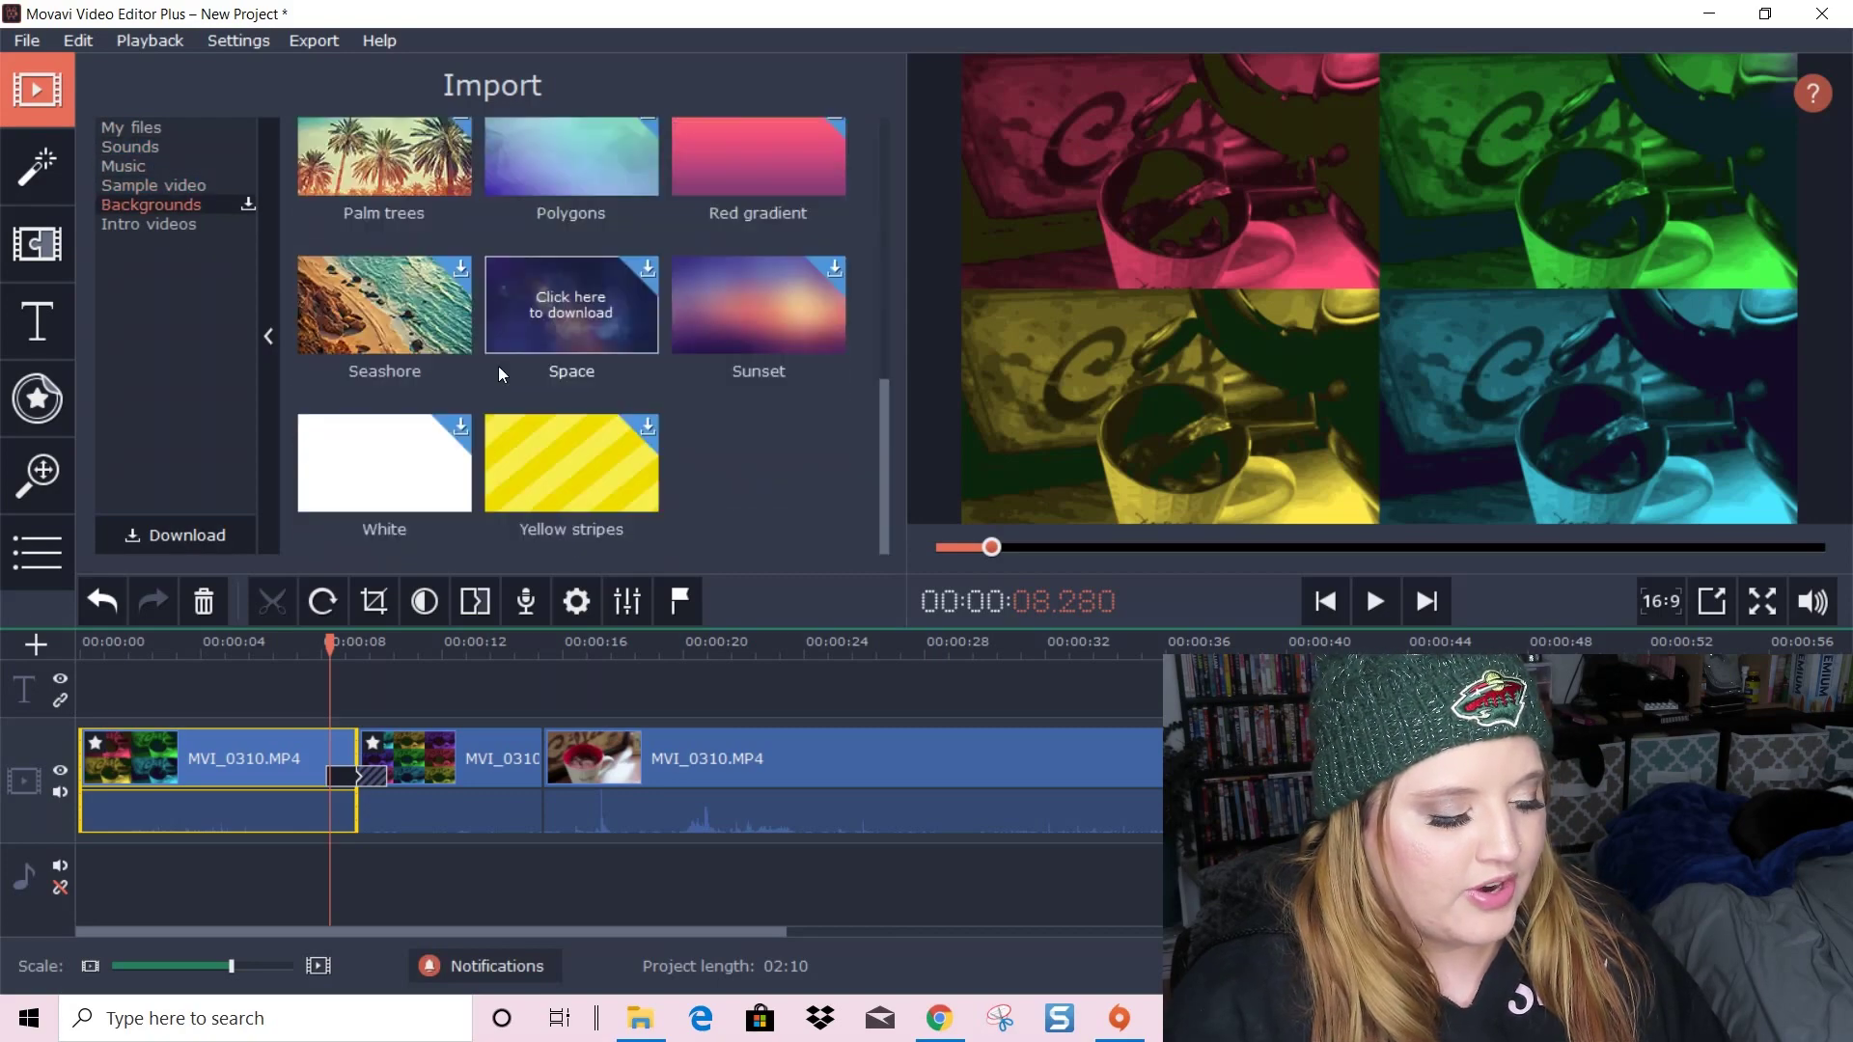
scroll(540, 367, up, 5)
scroll(612, 343, down, 3)
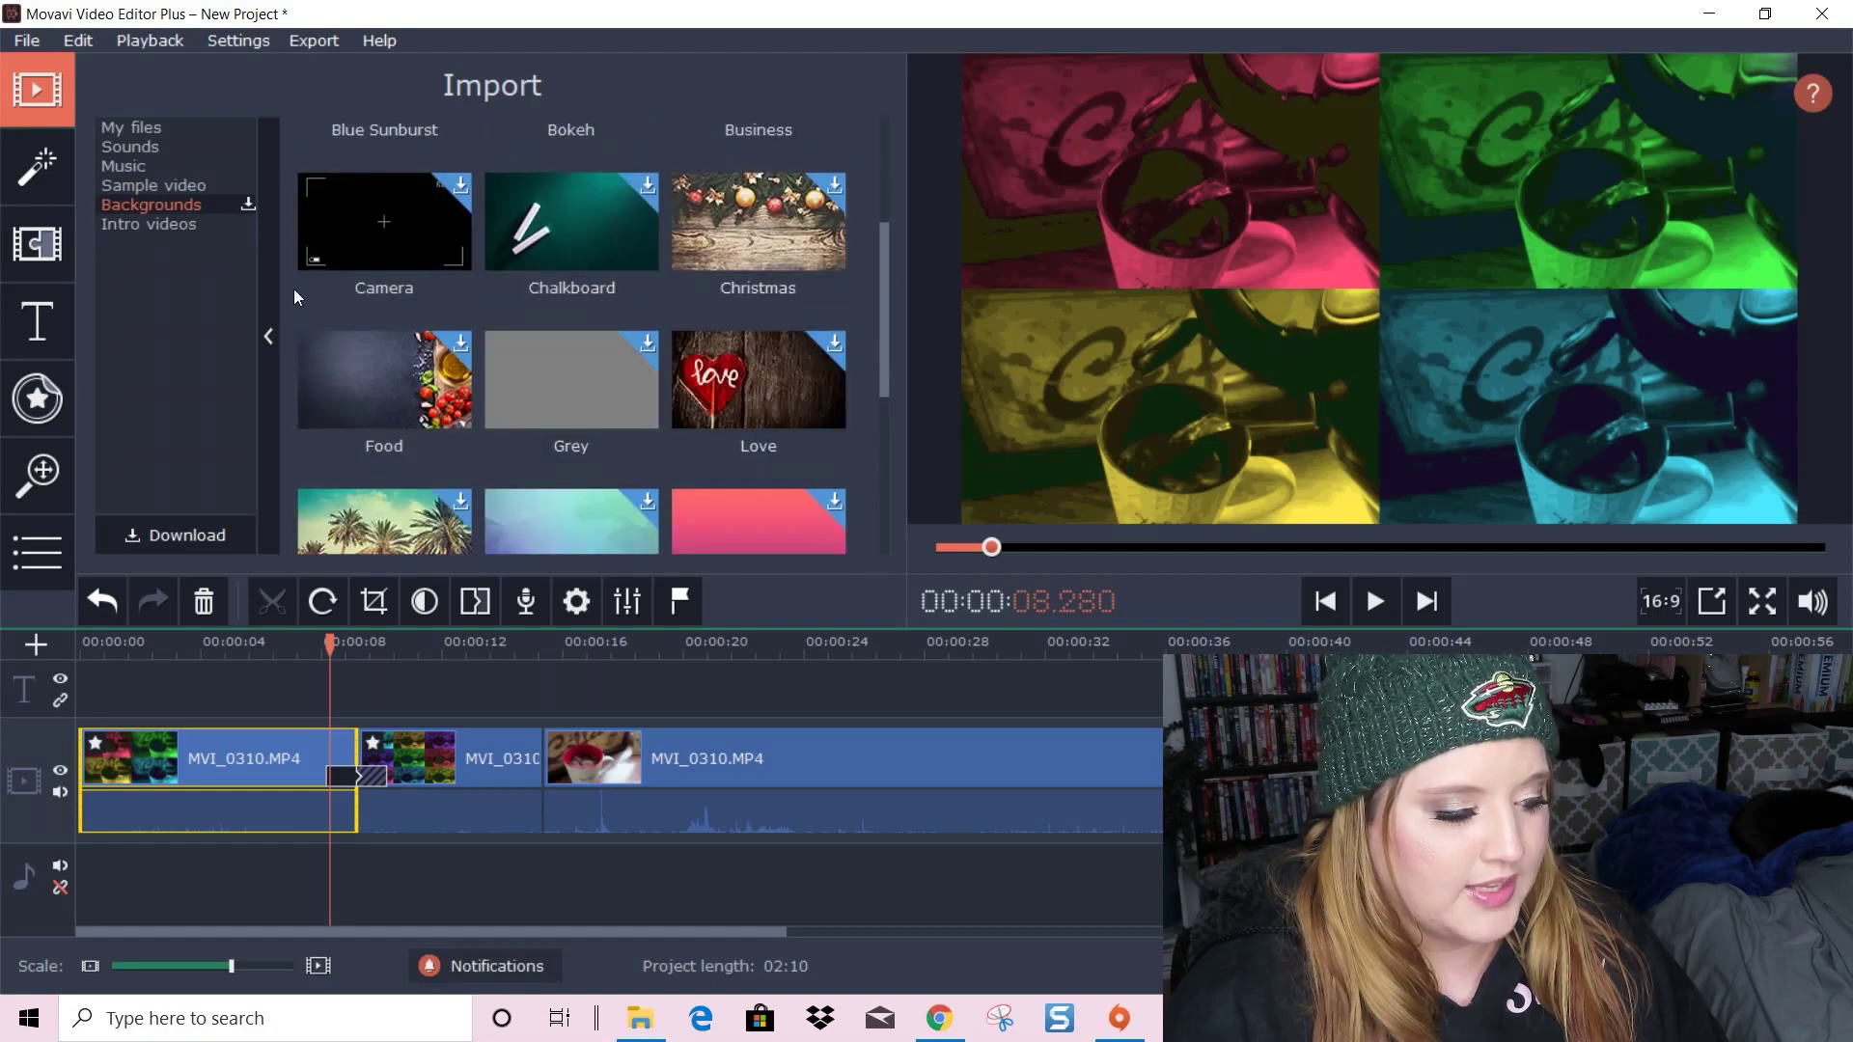
click(149, 223)
scroll(743, 408, down, 5)
scroll(744, 425, up, 5)
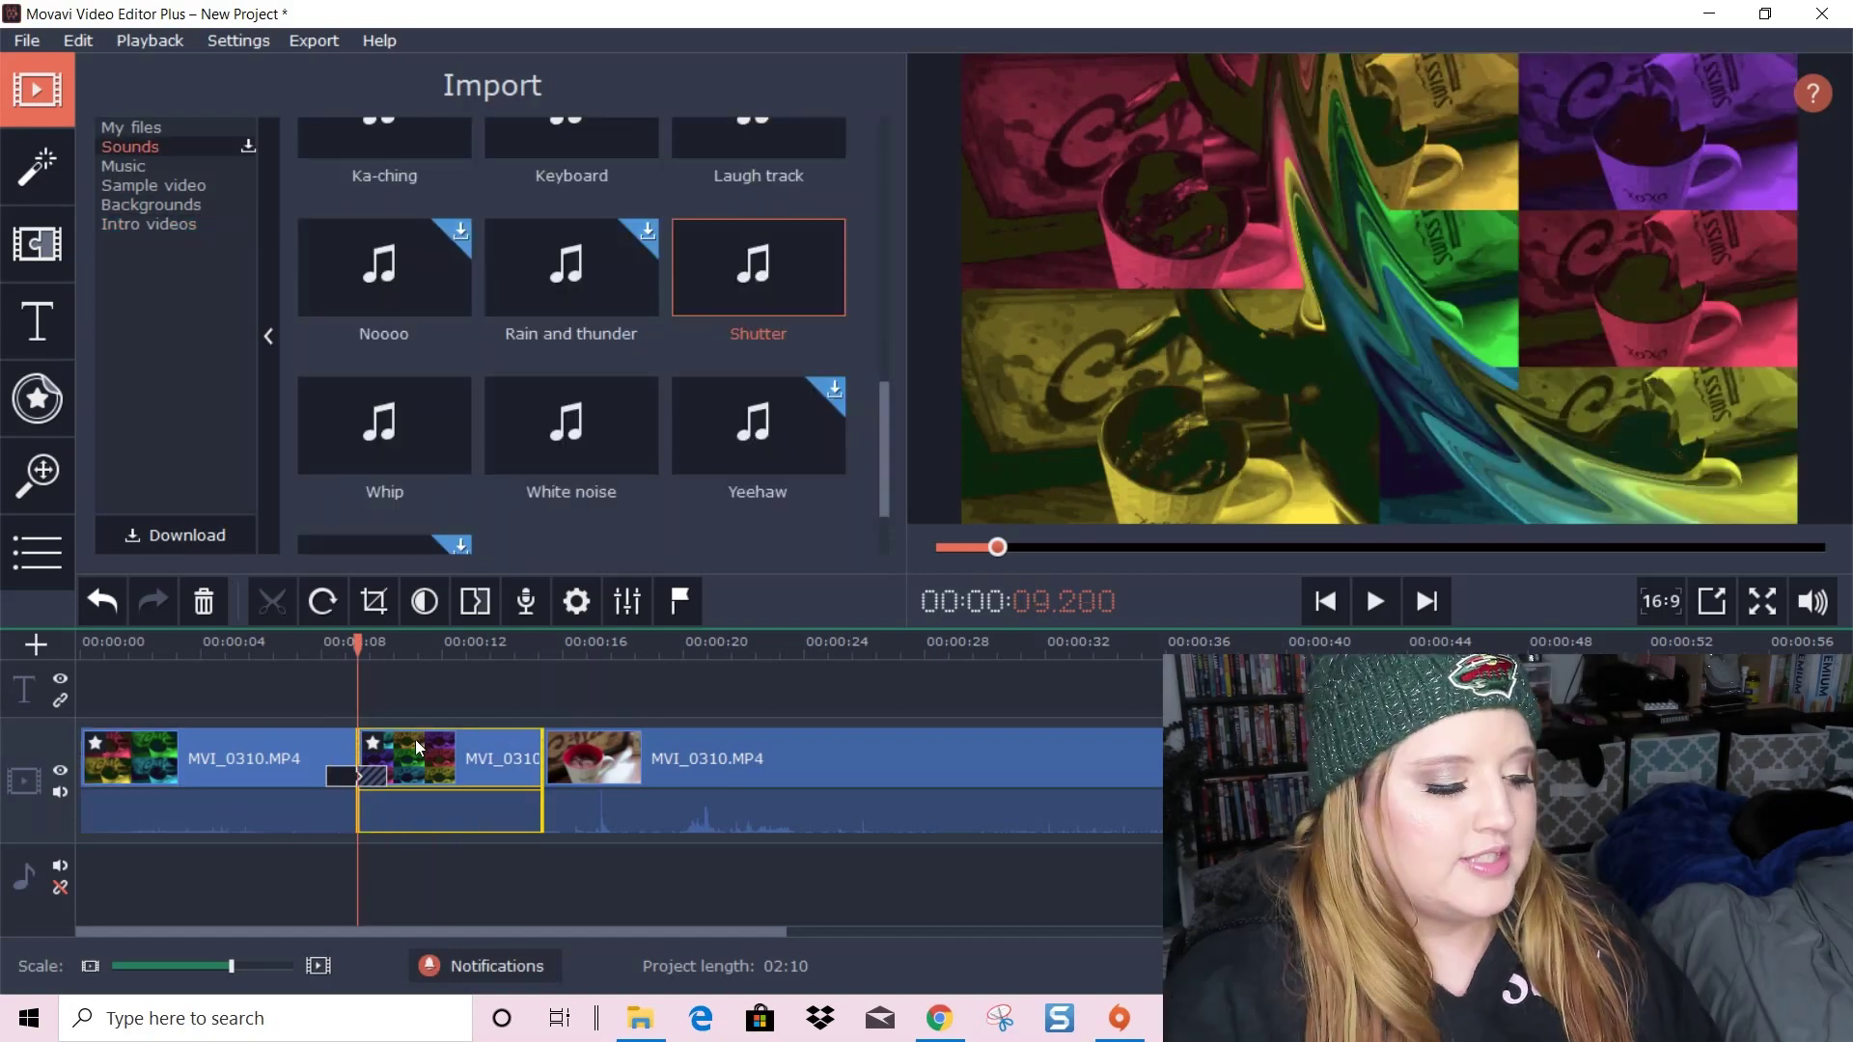
Add a "Simple text" title over the second clip at about 11 seconds and trim its end to that clip's end
click(415, 739)
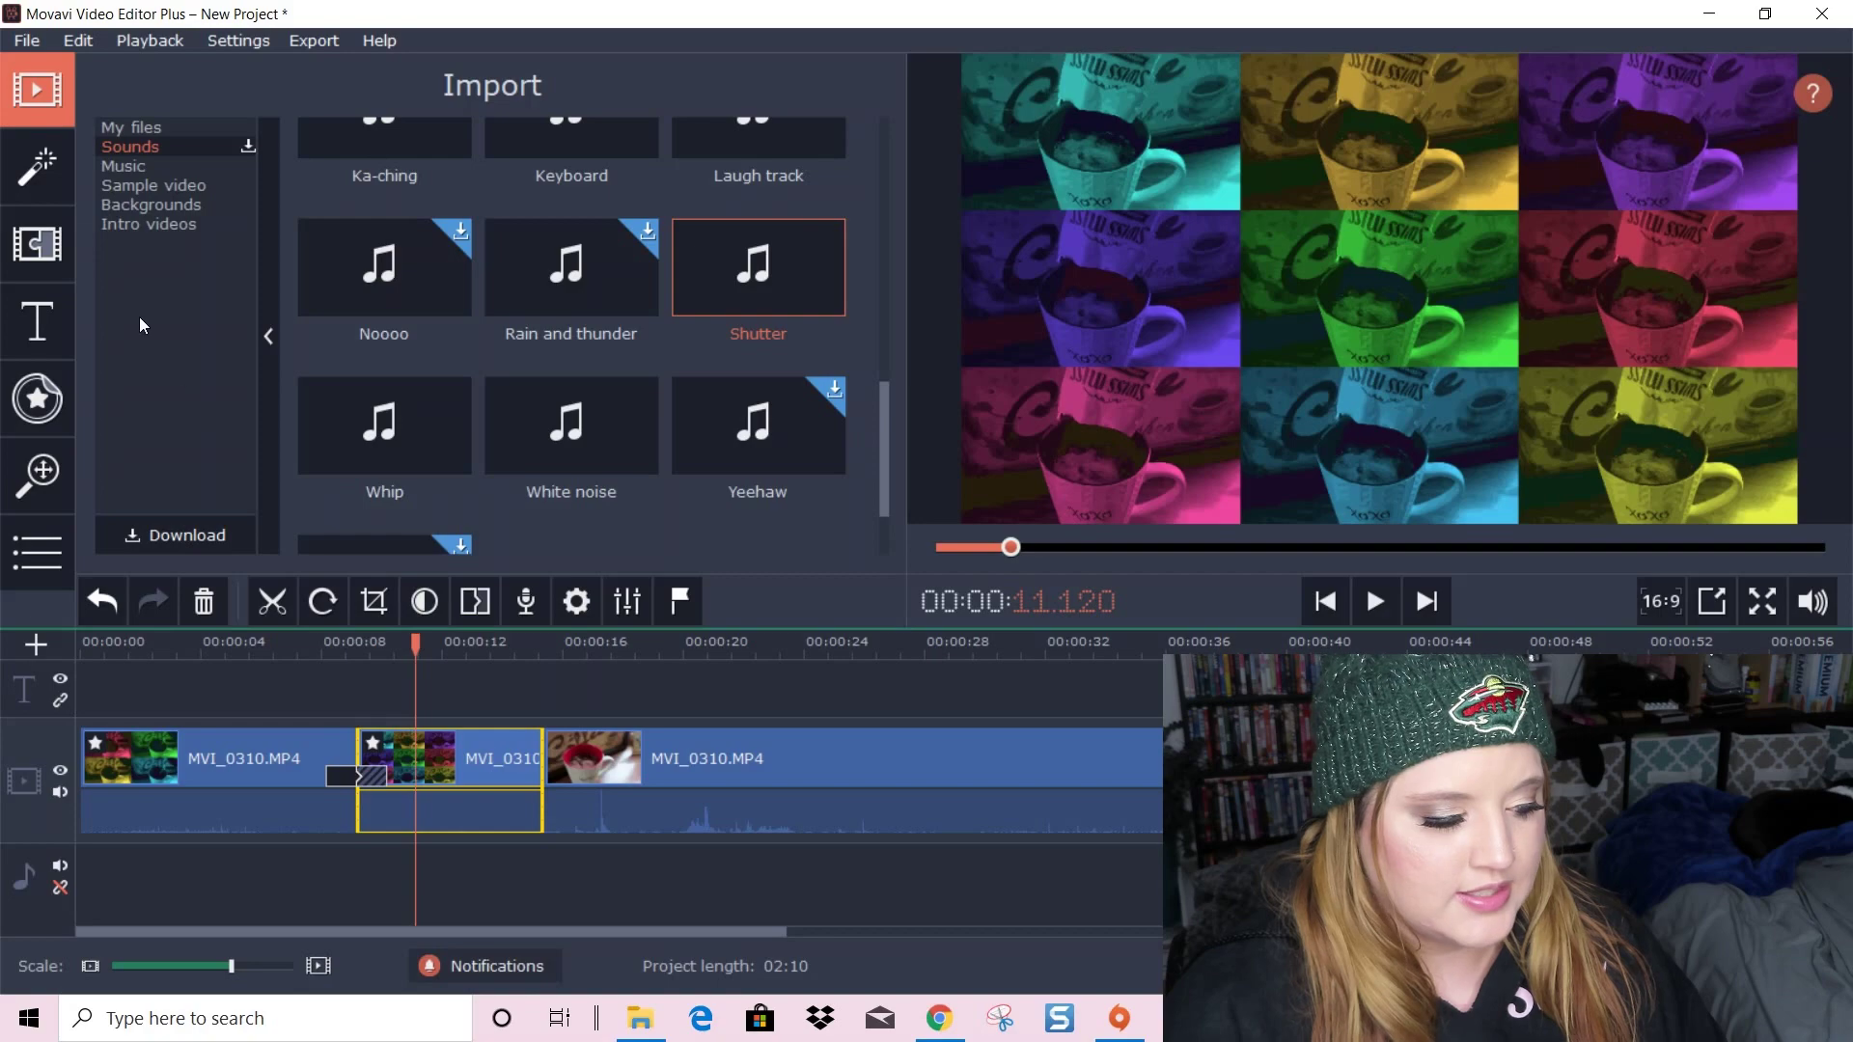
click(20, 319)
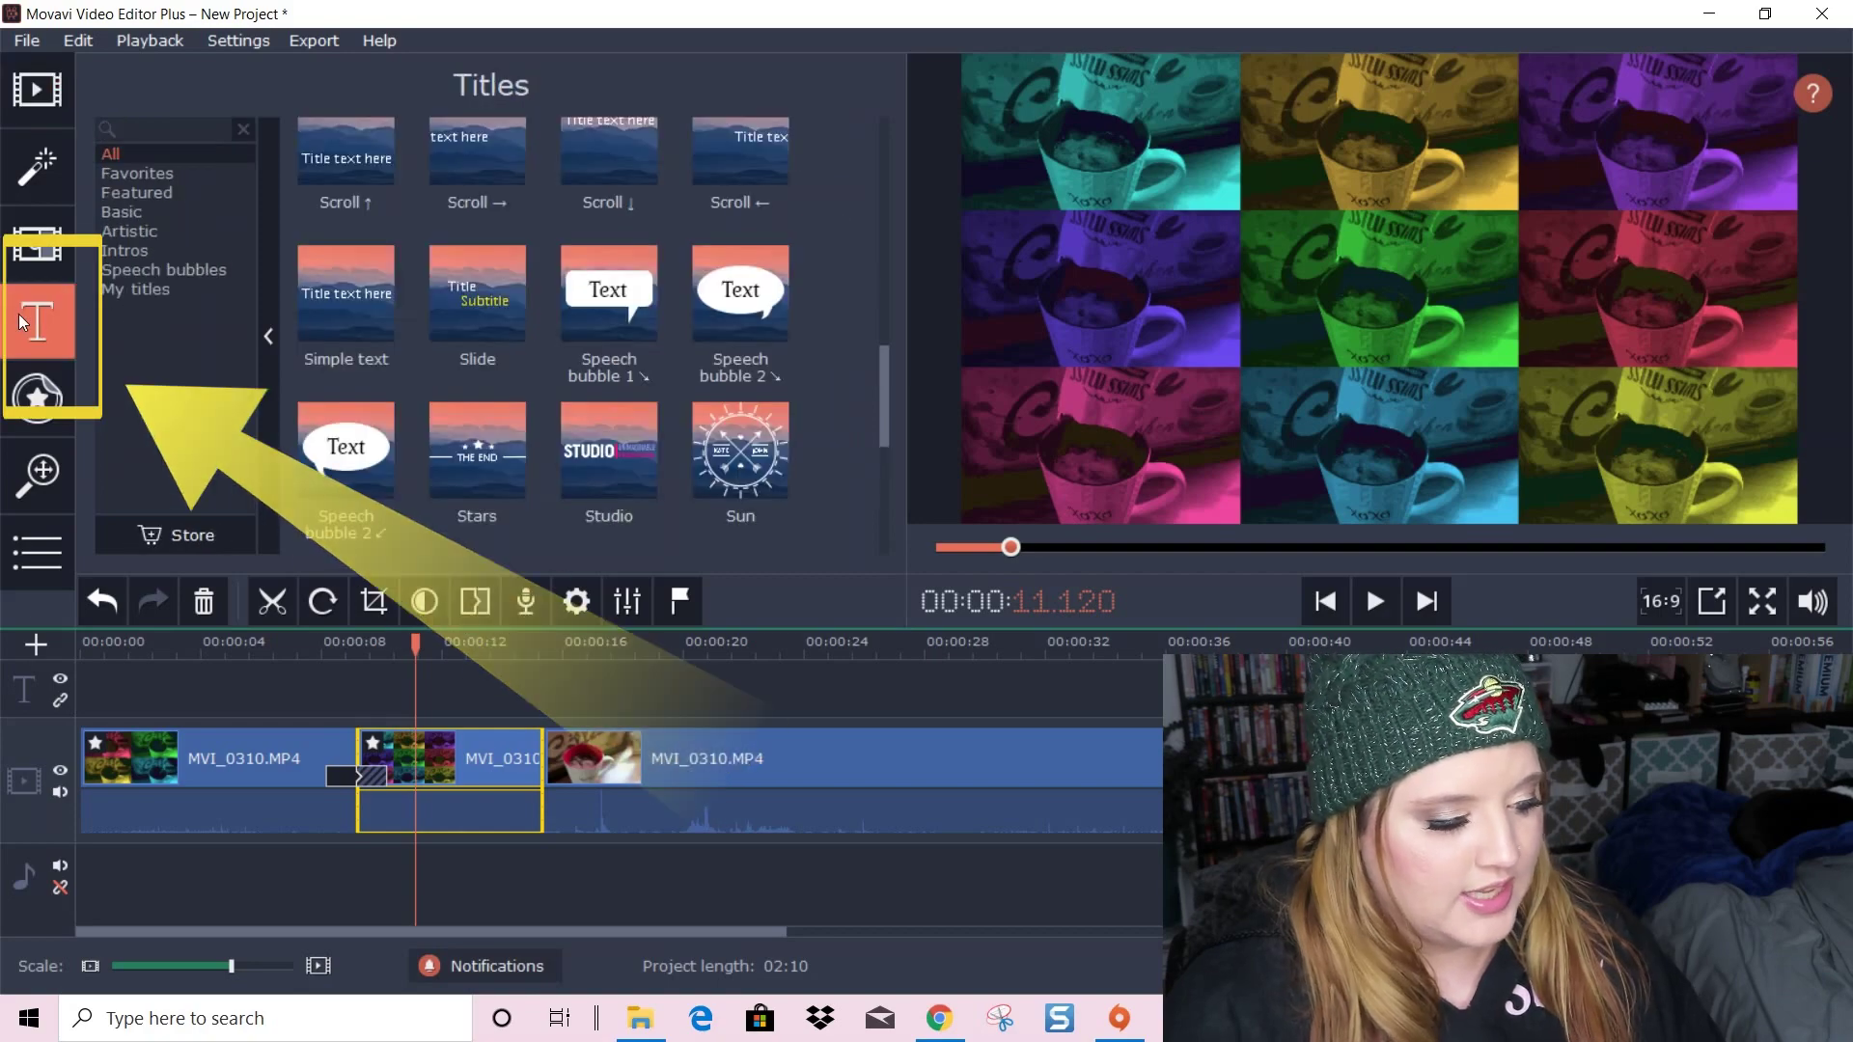
drag(883, 395, 860, 436)
scroll(859, 473, down, 3)
scroll(847, 442, up, 4)
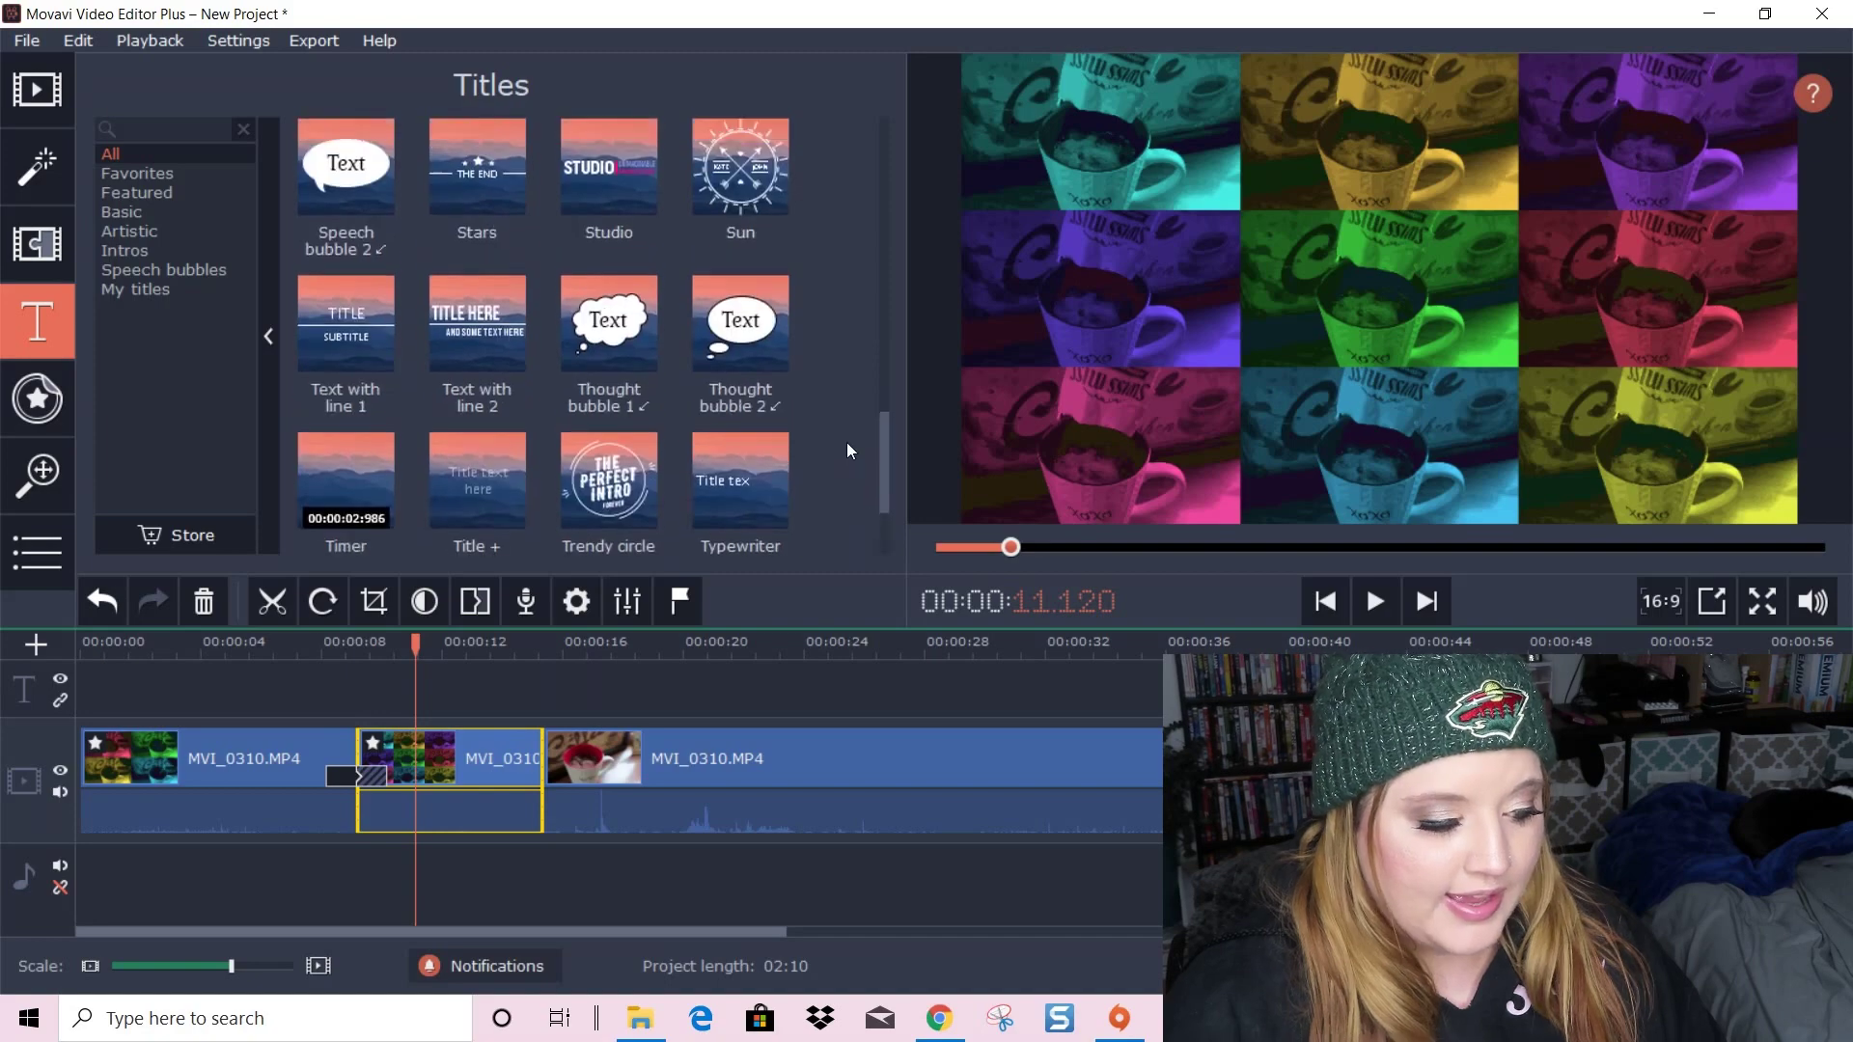
scroll(828, 399, up, 2)
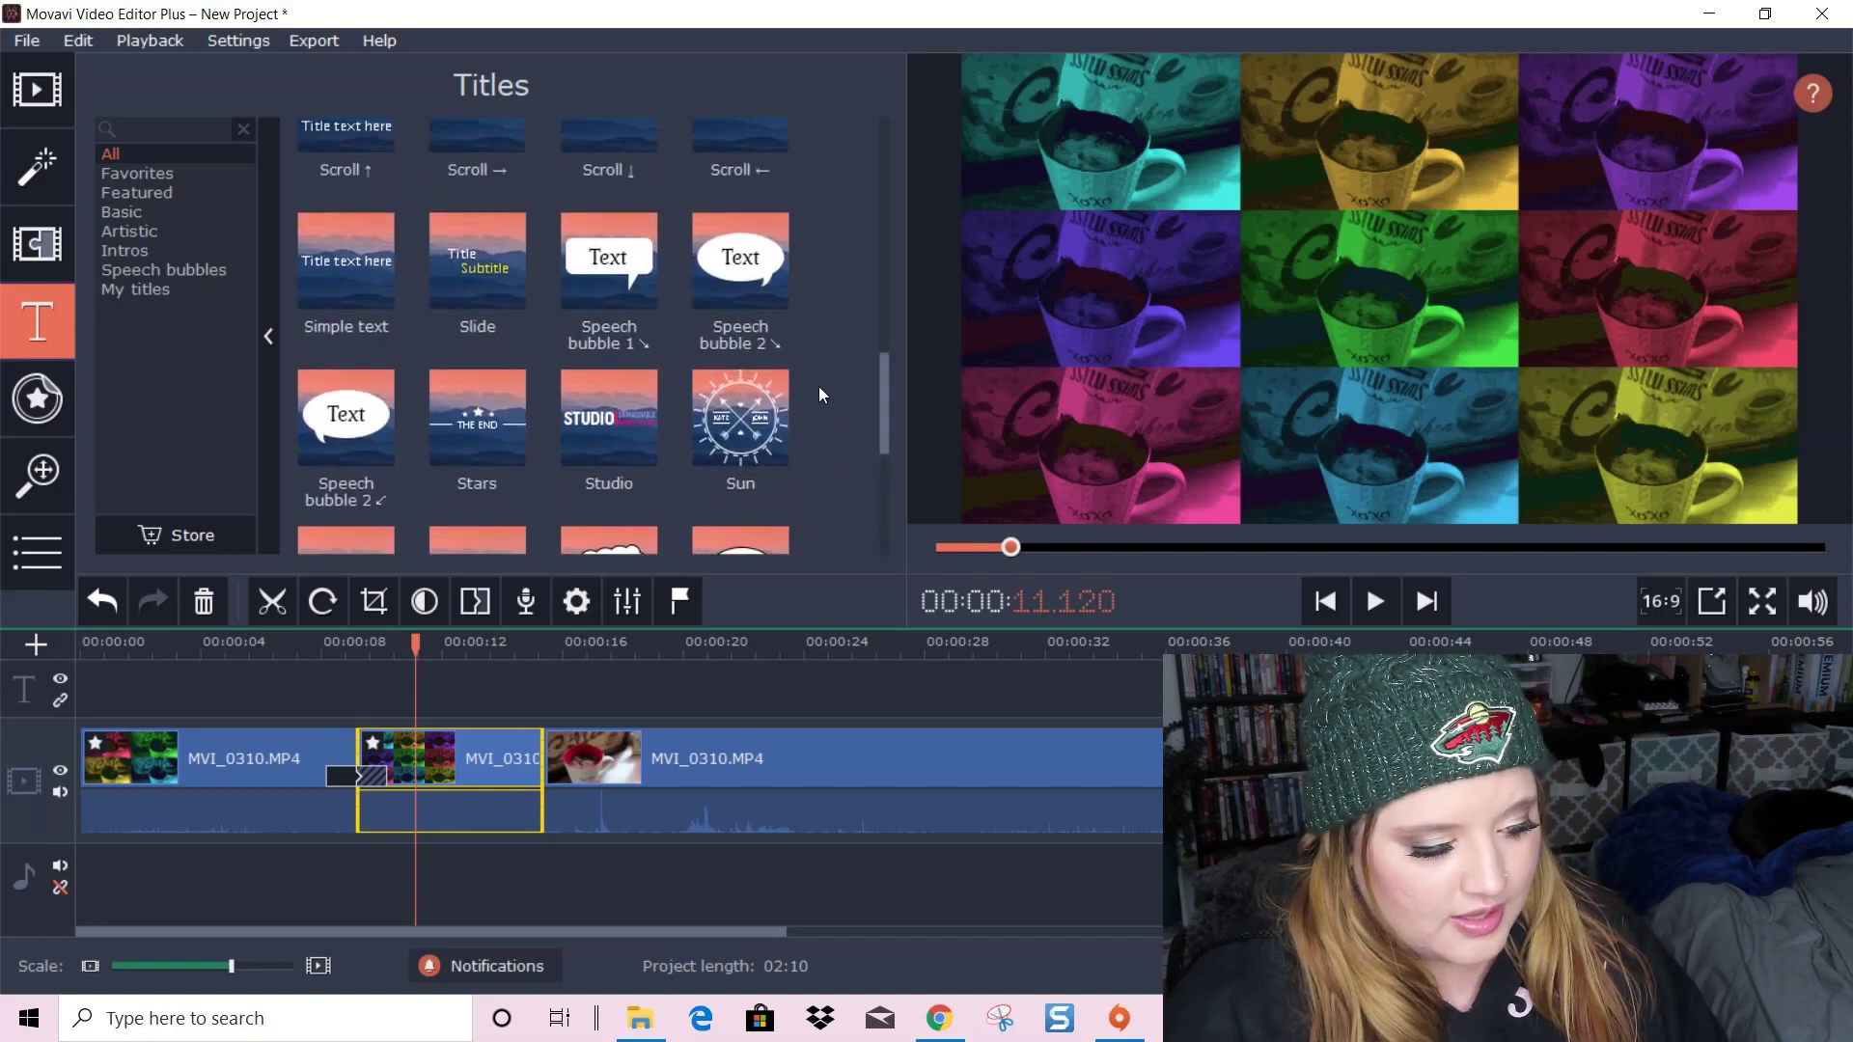
right_click(373, 274)
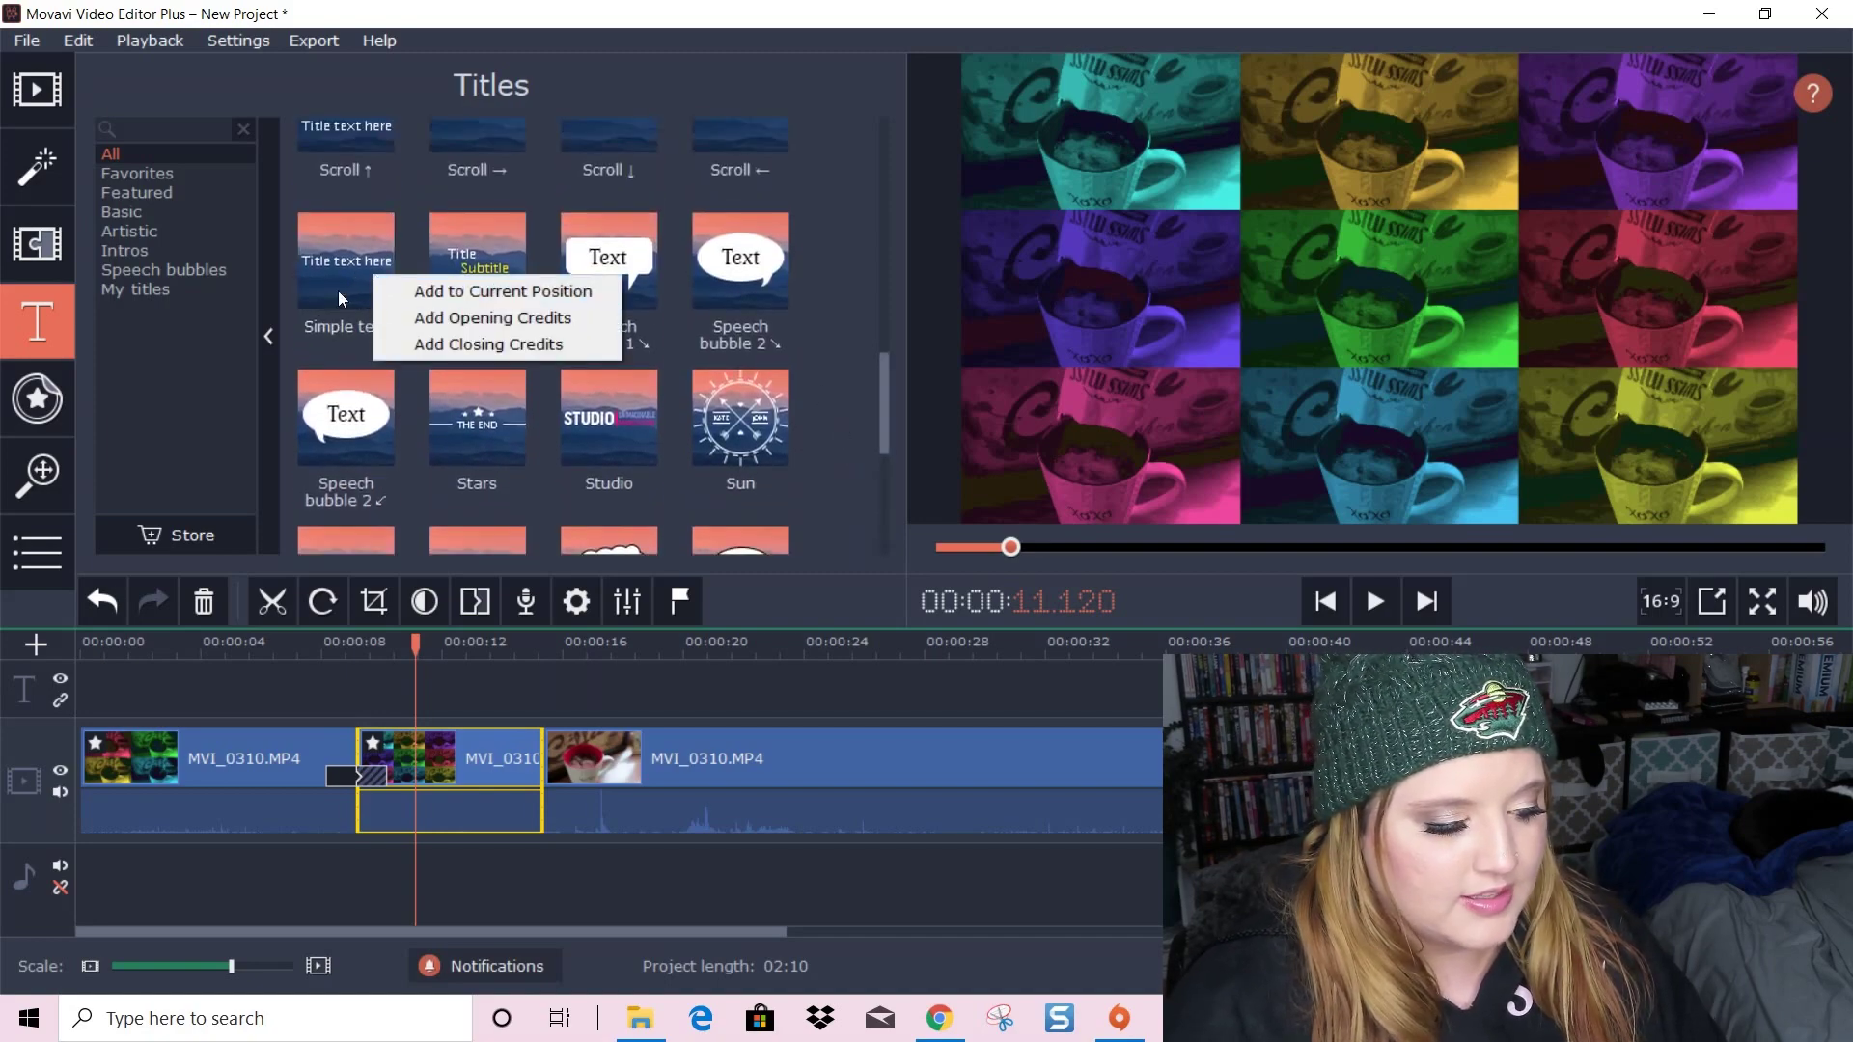
scroll(374, 295, down, 1)
right_click(358, 250)
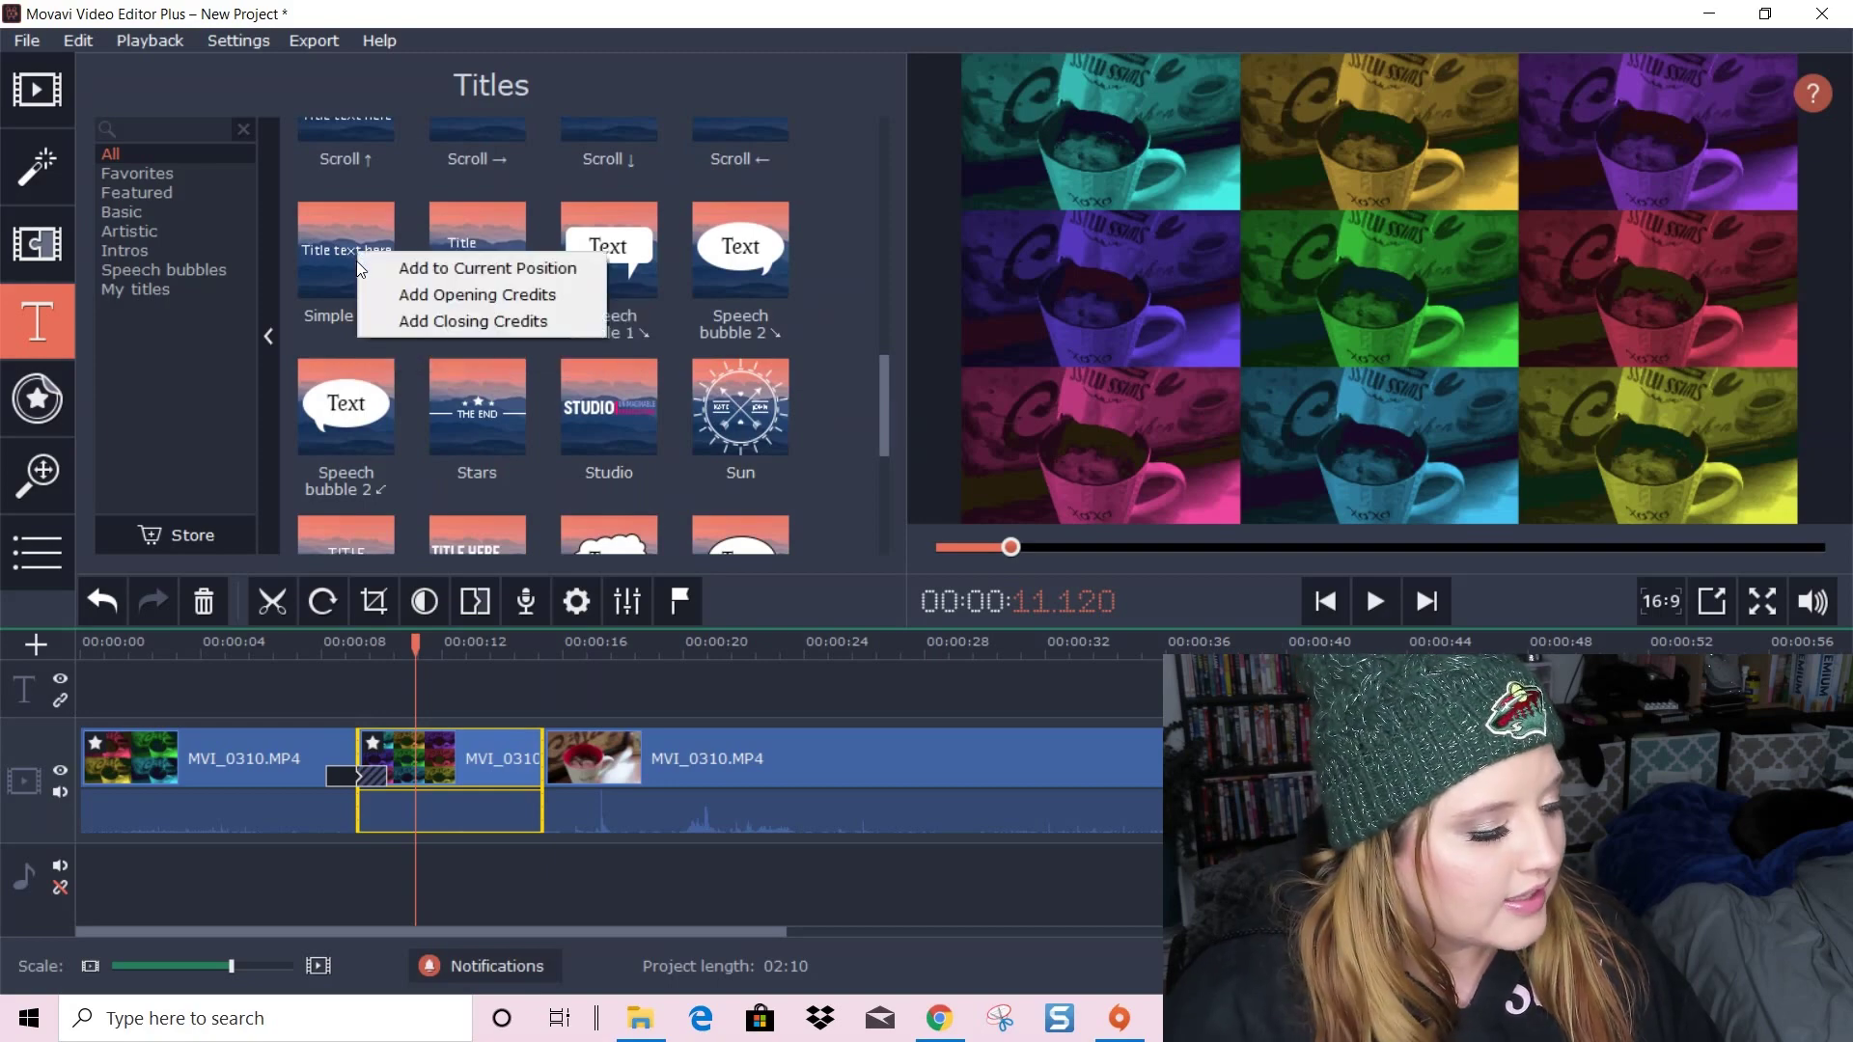
click(459, 269)
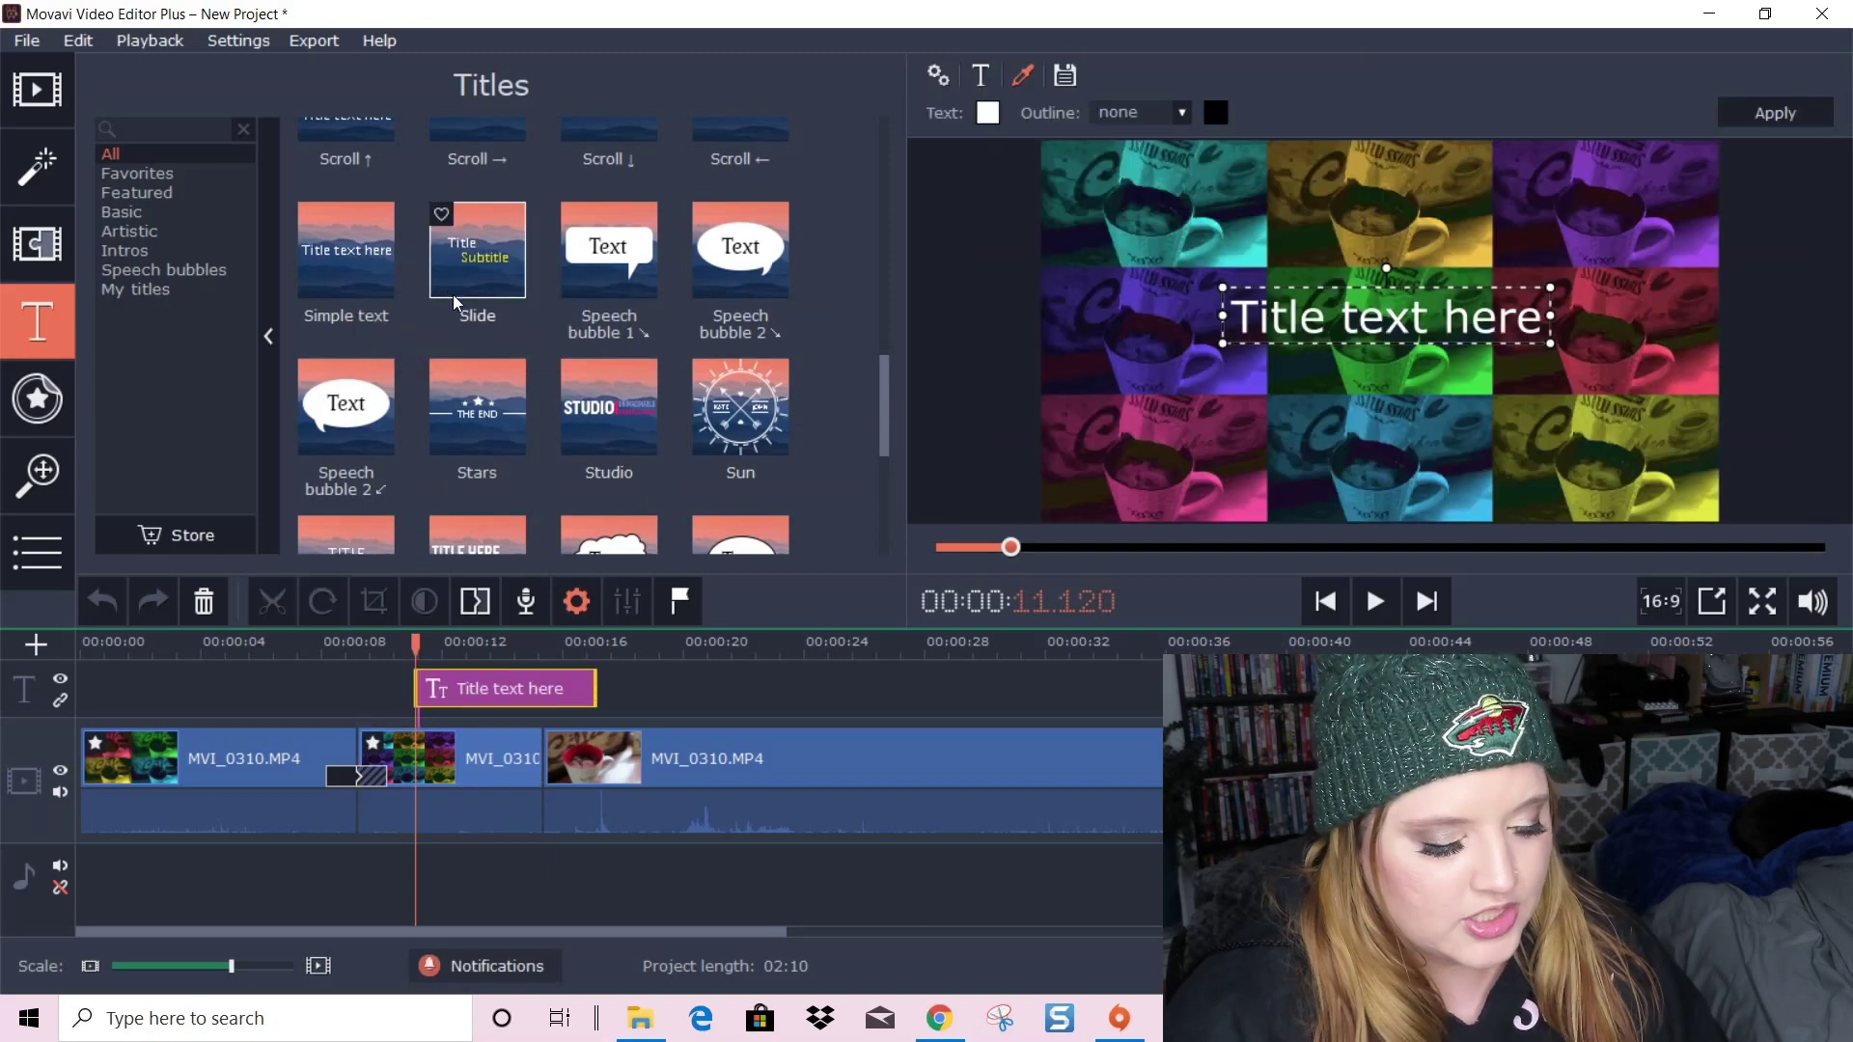
drag(596, 688, 551, 656)
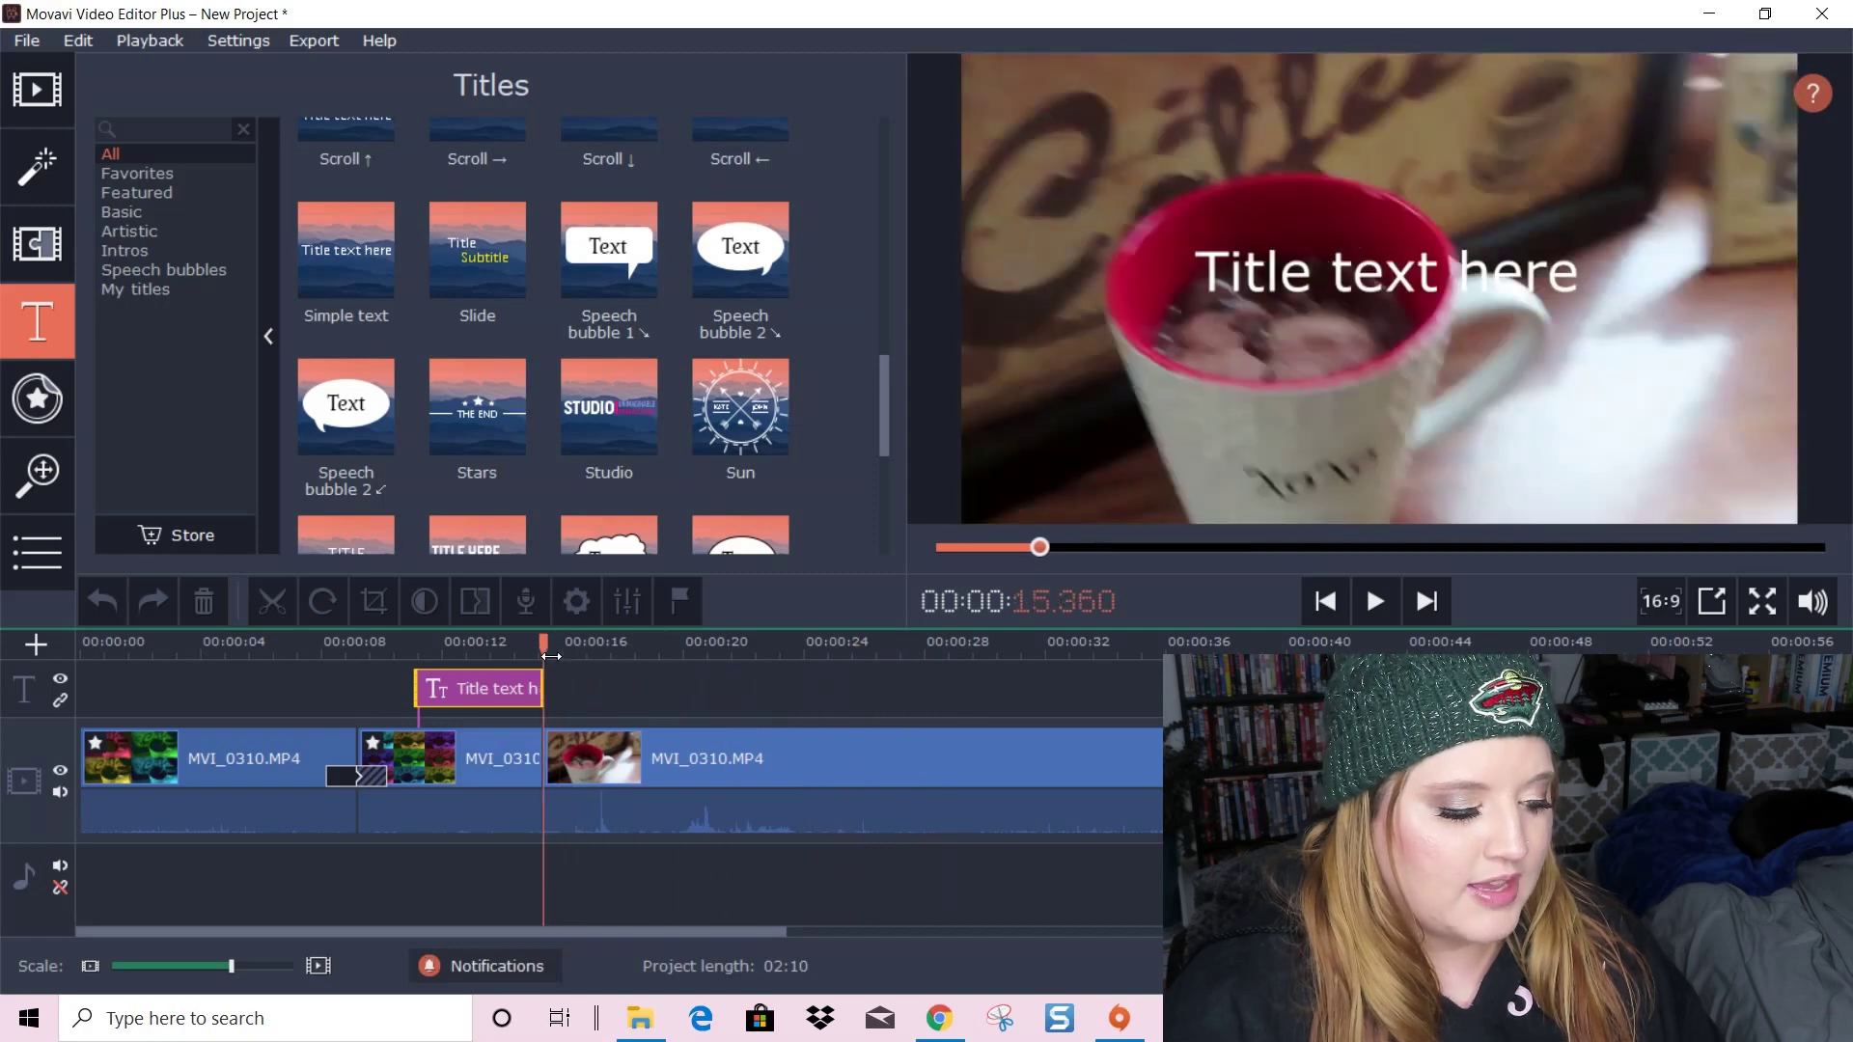
Change the title's text to "SUBSCRIBE :)" and place it slightly enlarged in the lower-left corner of the video frame
double_click(468, 685)
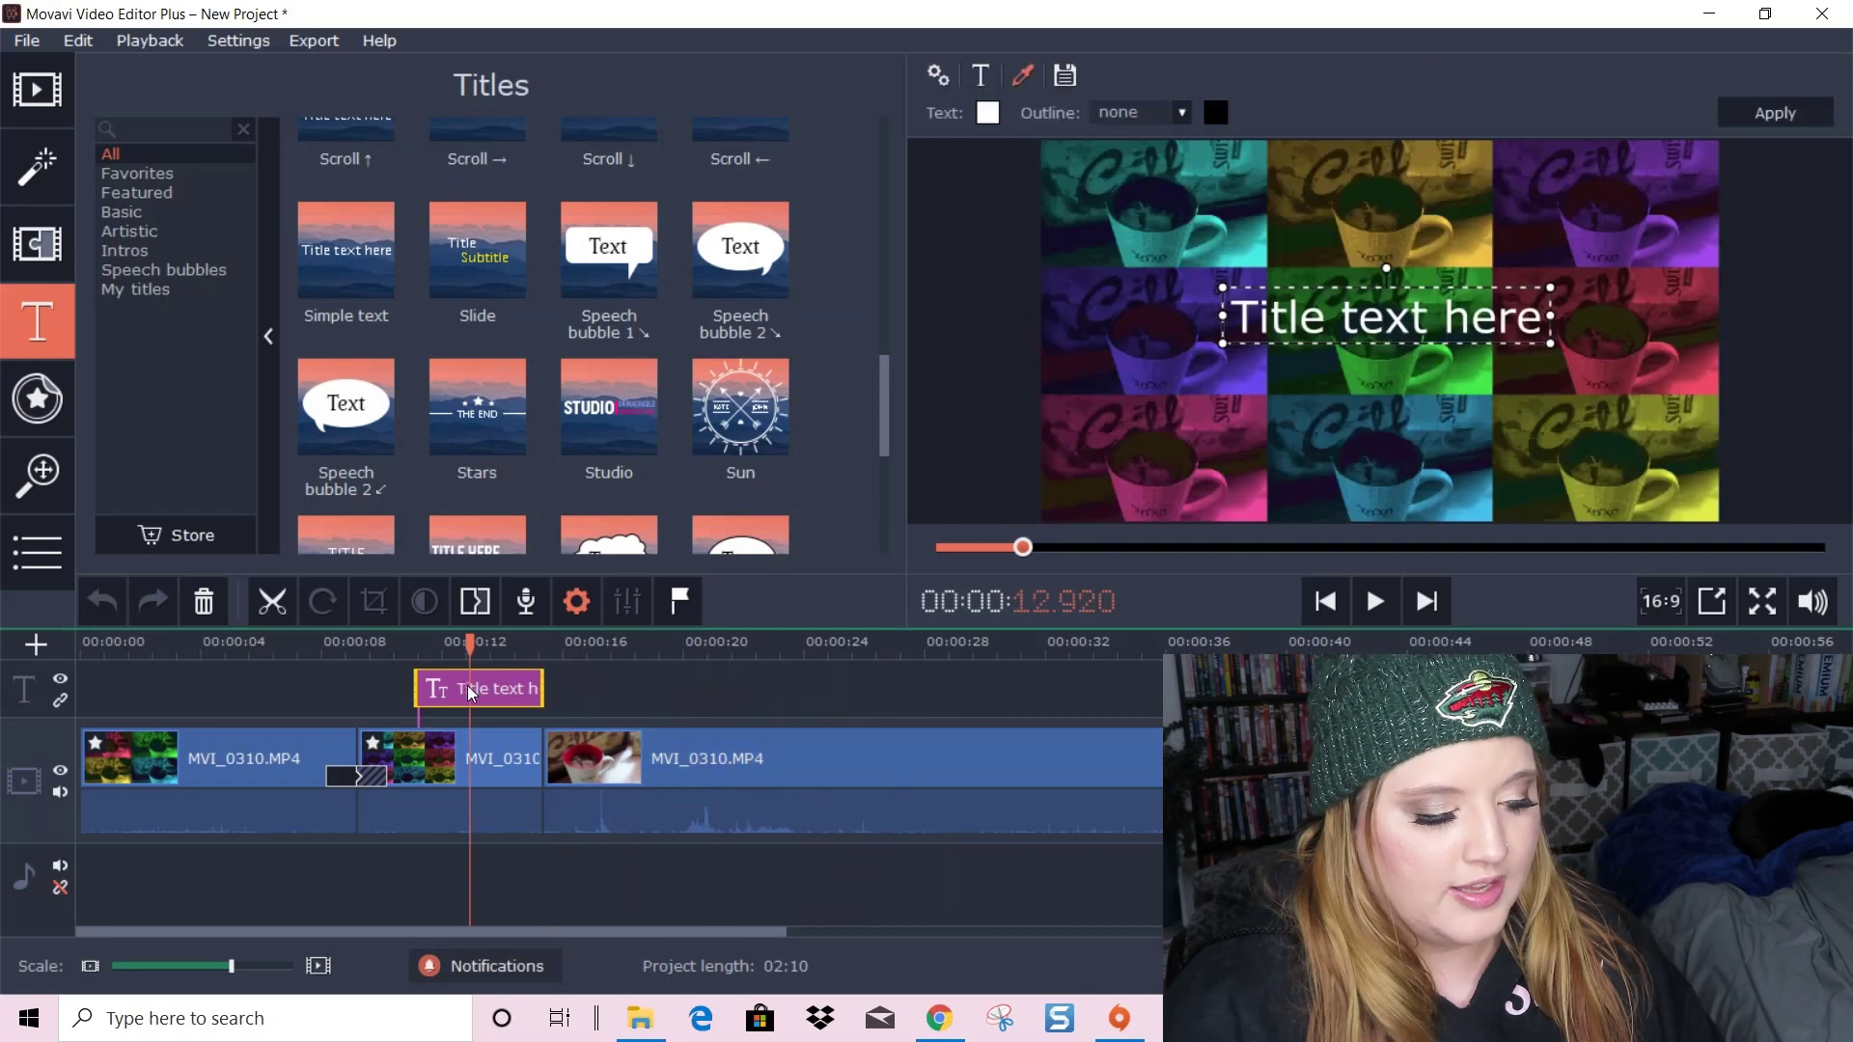
double_click(1308, 318)
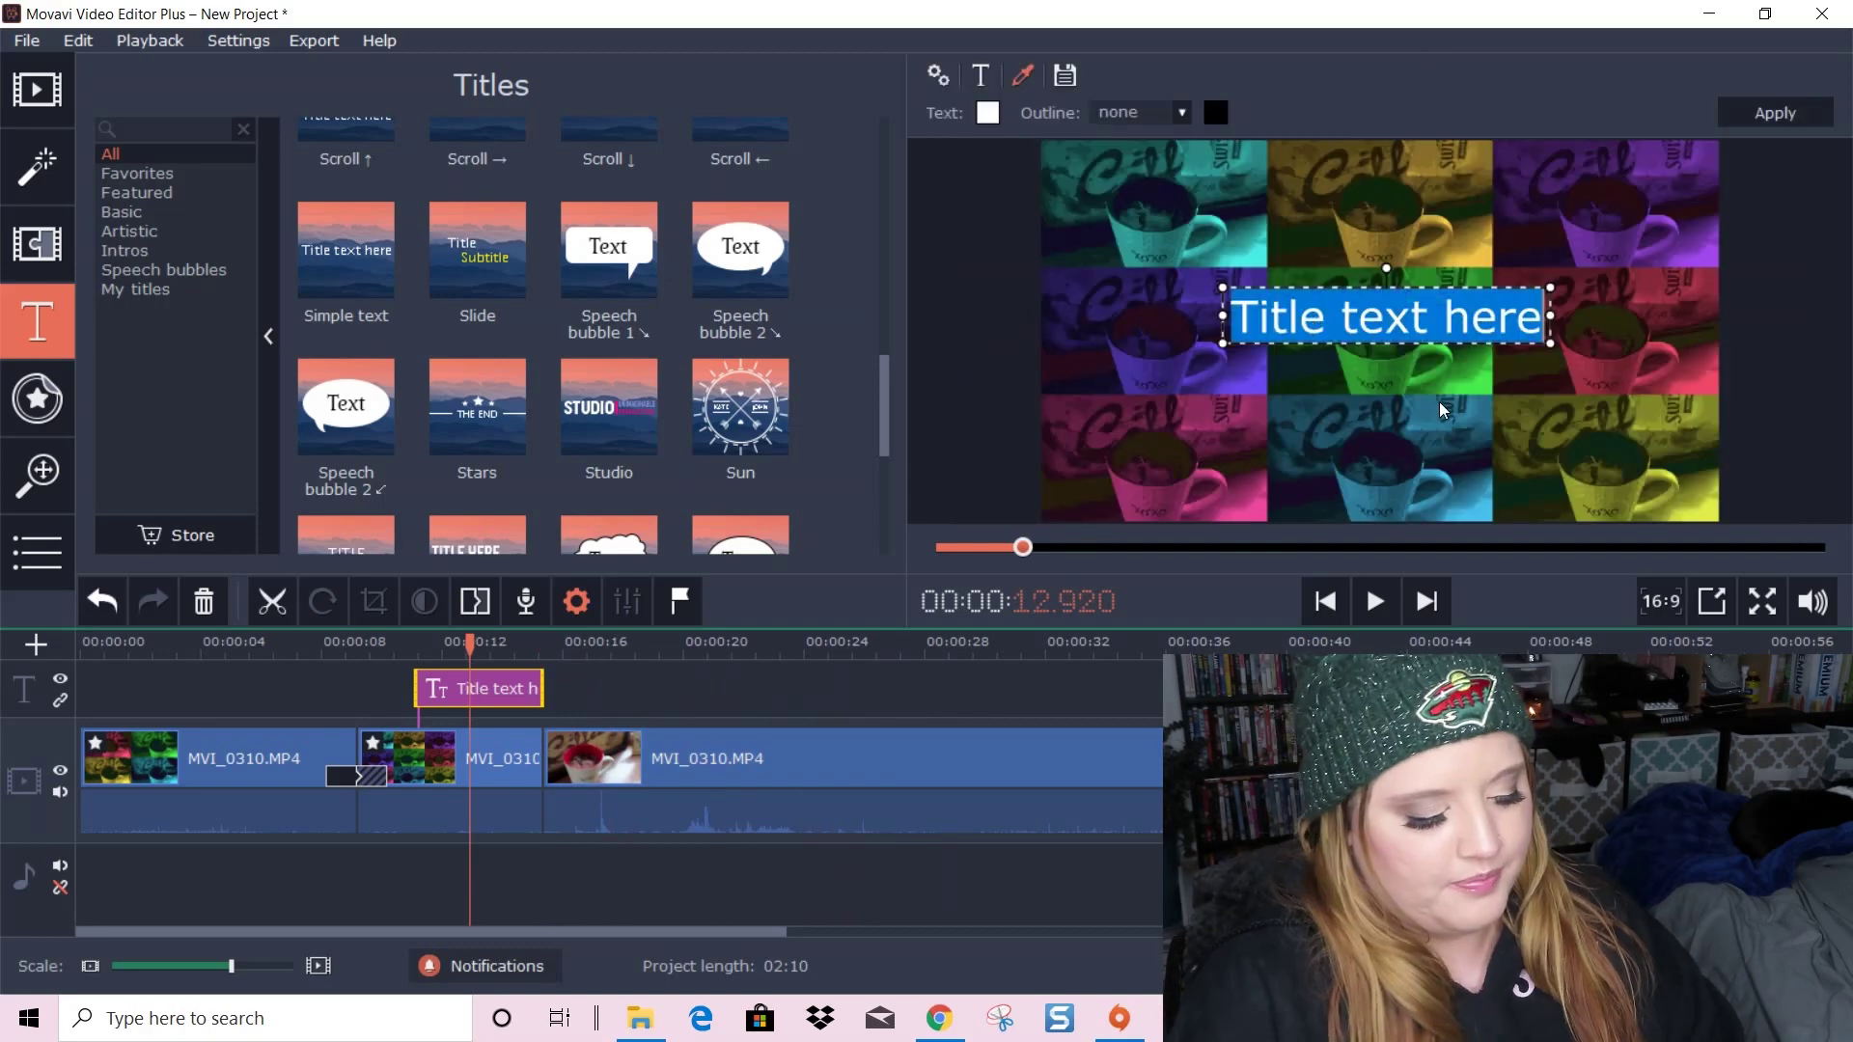
text(SUBSCRIB)
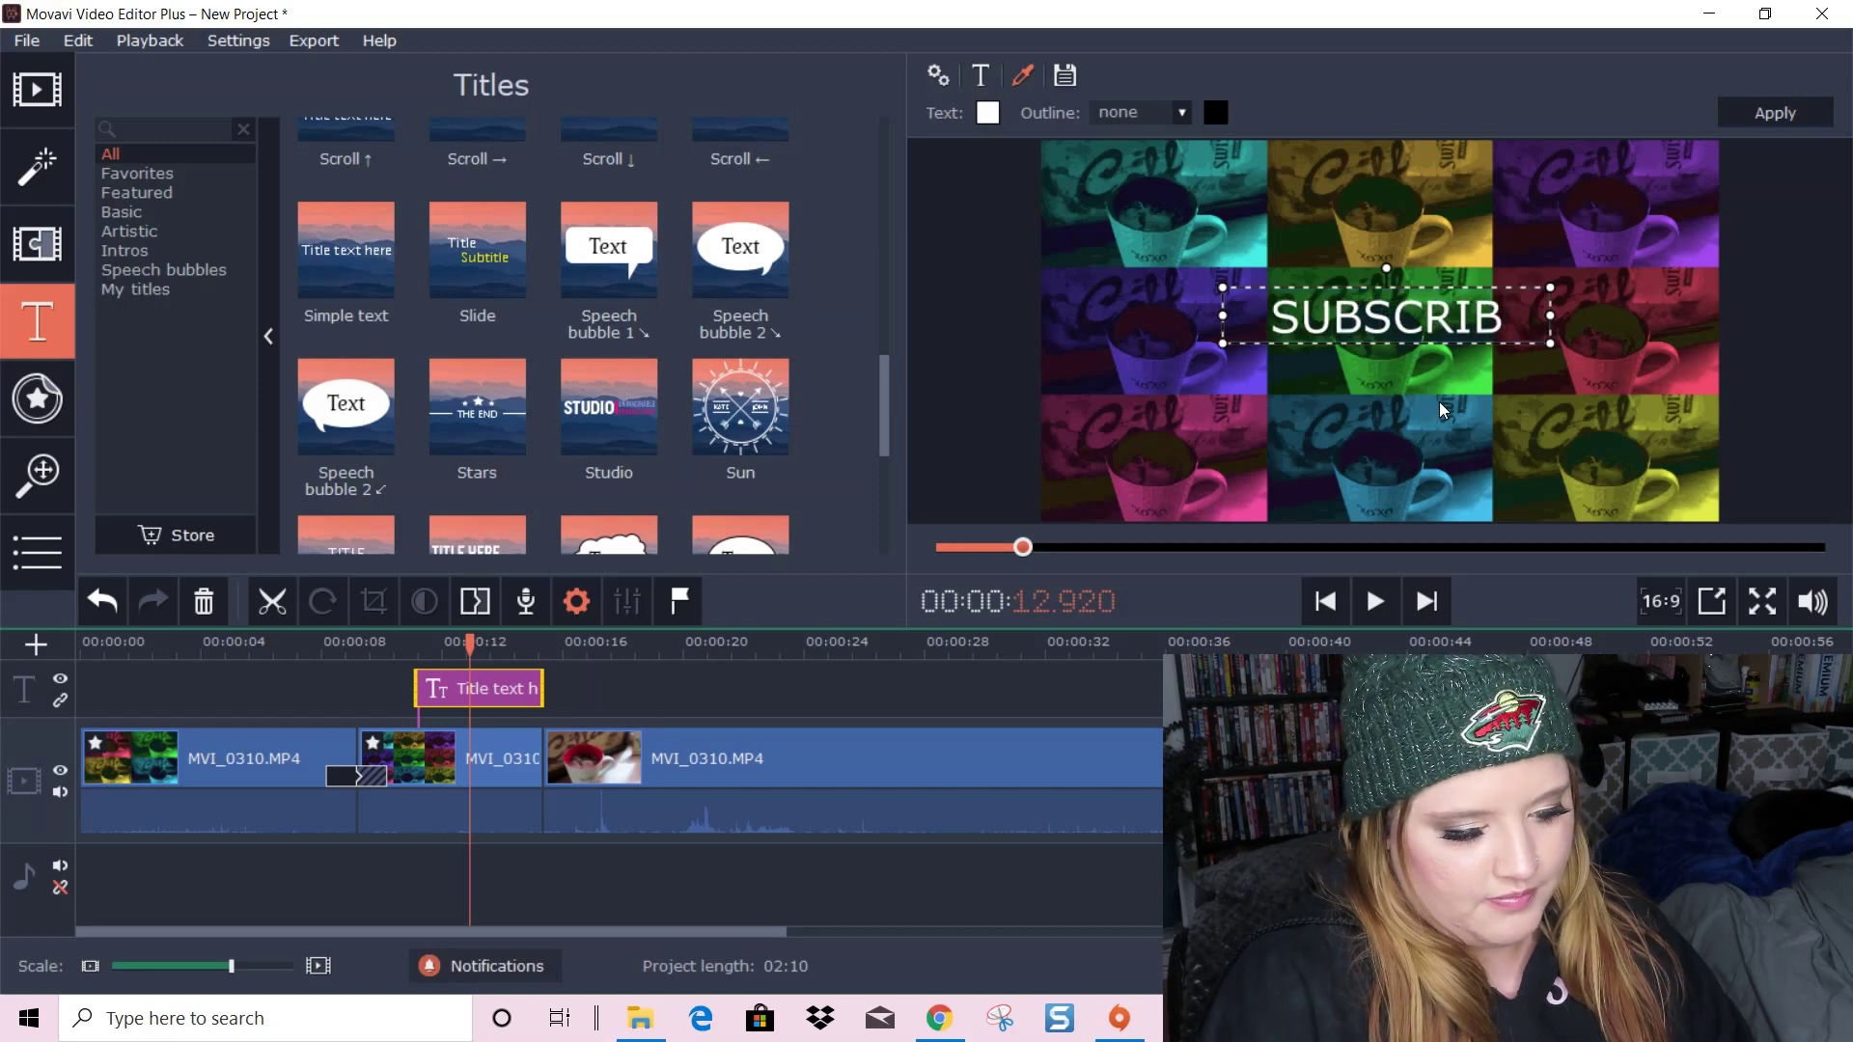
text(E :))
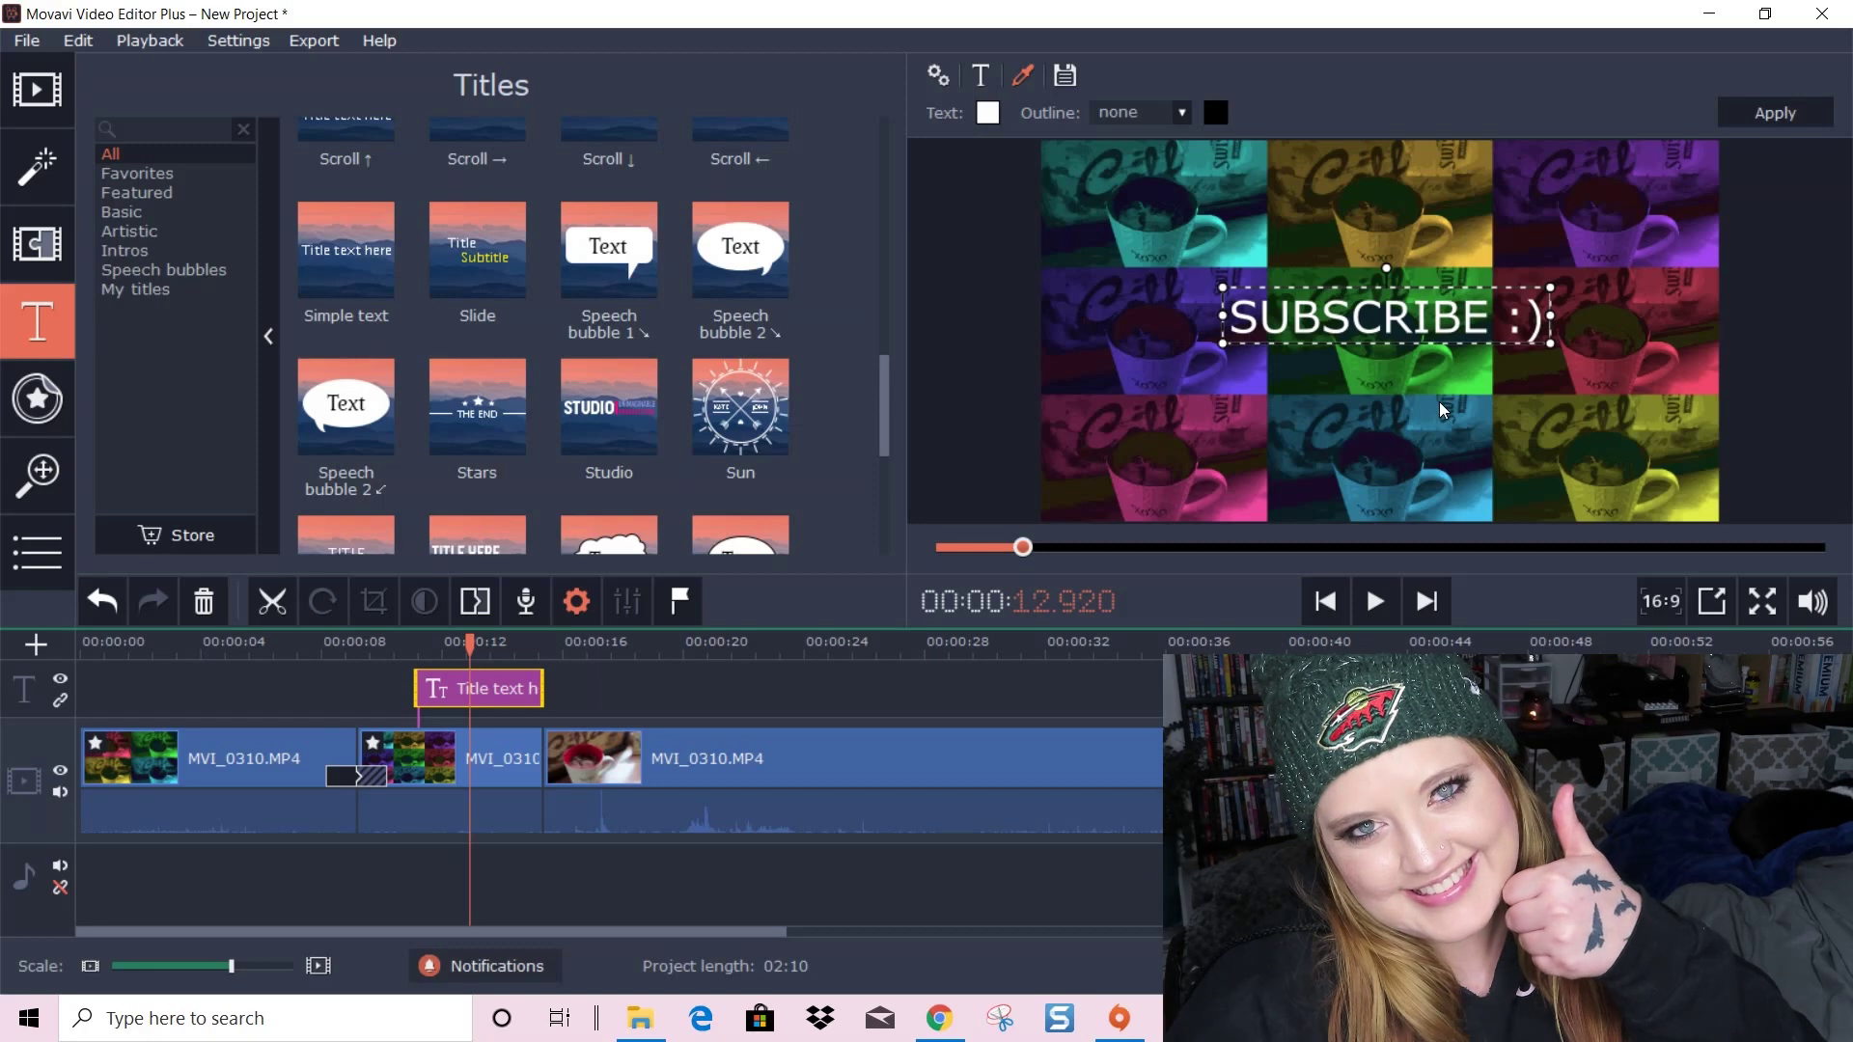
drag(1400, 317, 1219, 496)
drag(1368, 466, 1417, 460)
Try the Symbol font on the "SUBSCRIBE :)" title and set its font to Segoe UI Symbol
click(992, 78)
click(992, 111)
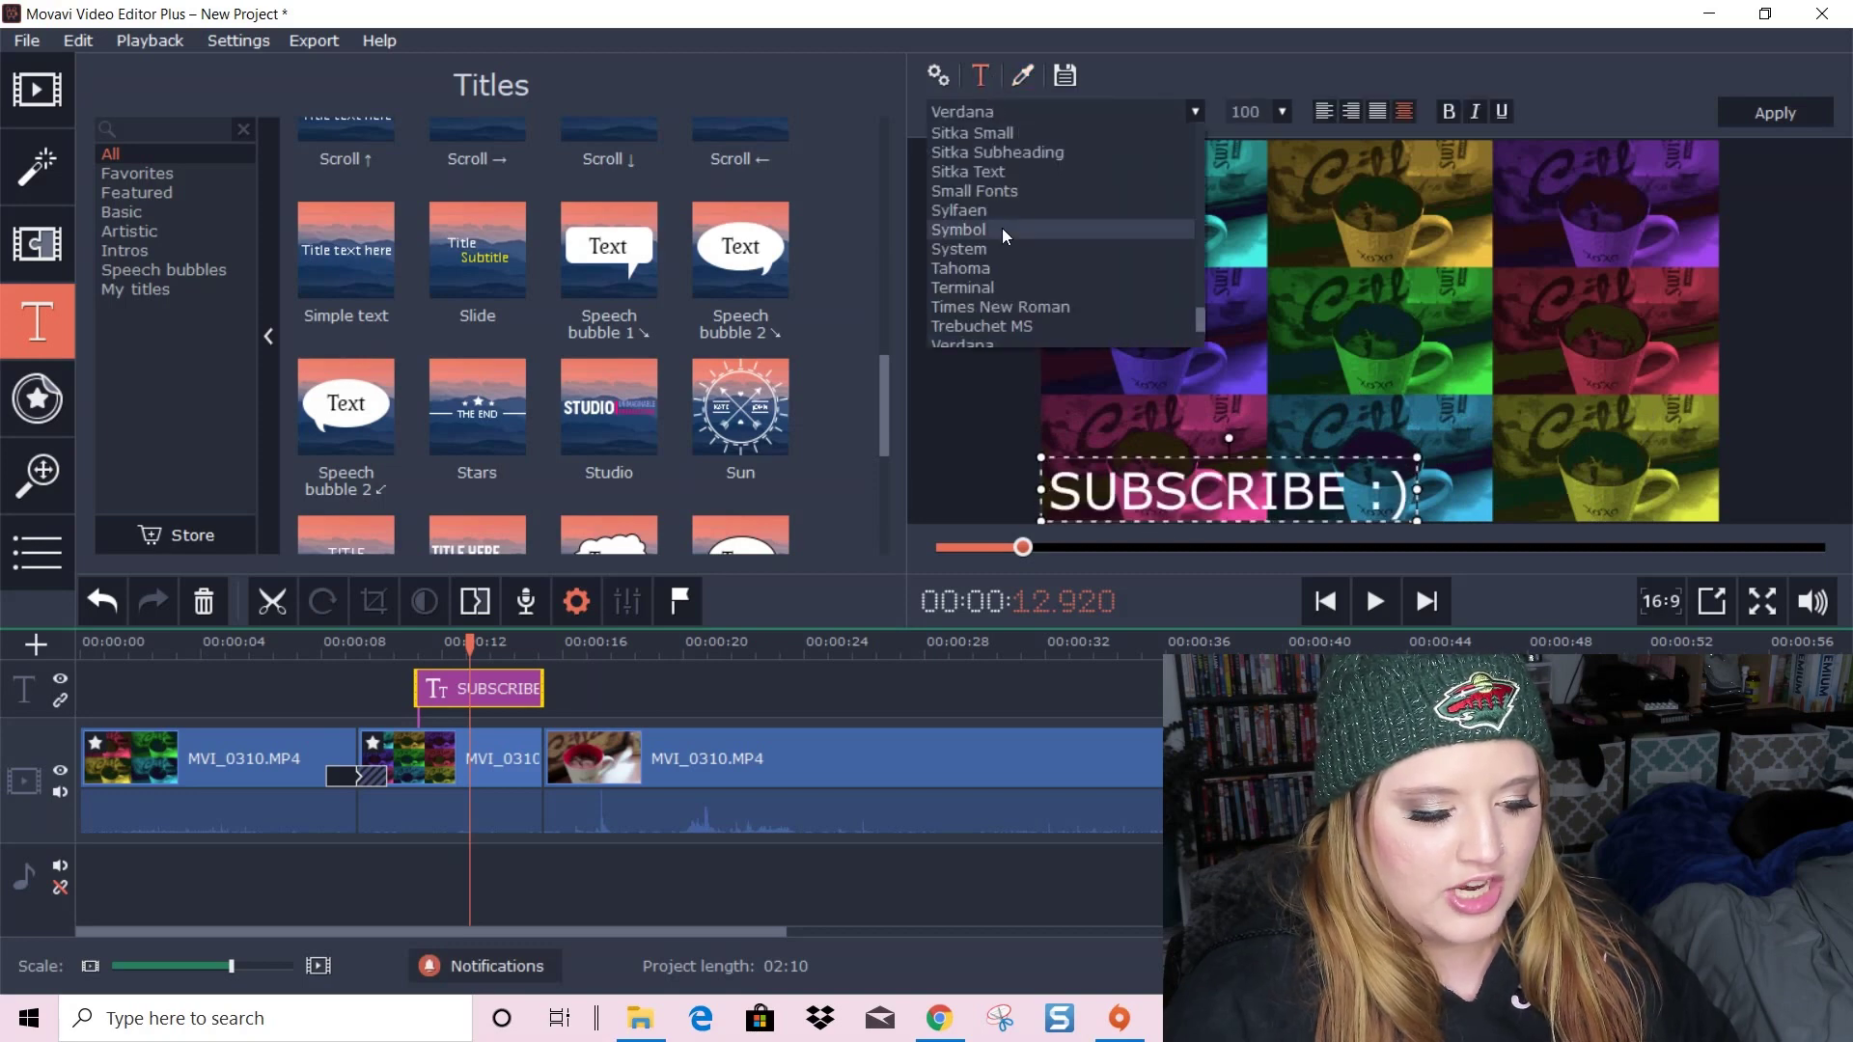
click(1002, 230)
click(953, 110)
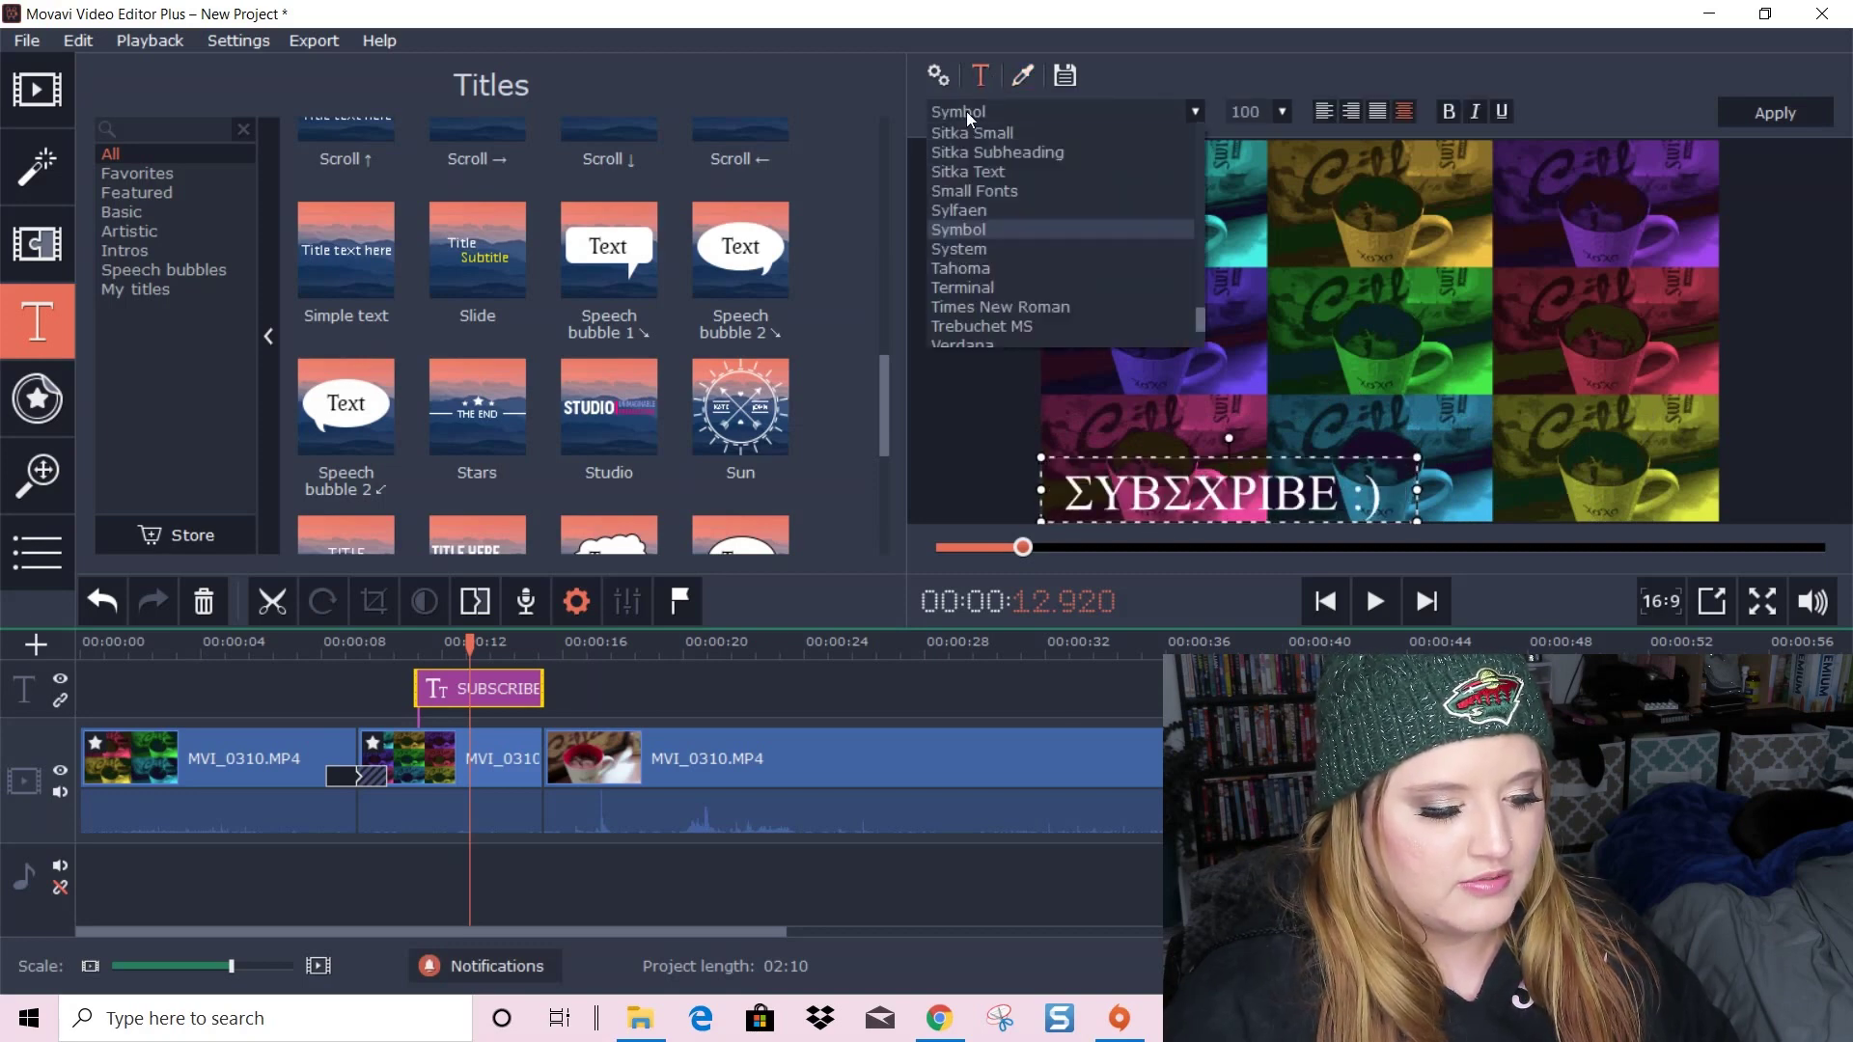
scroll(965, 118, up, 5)
click(1019, 193)
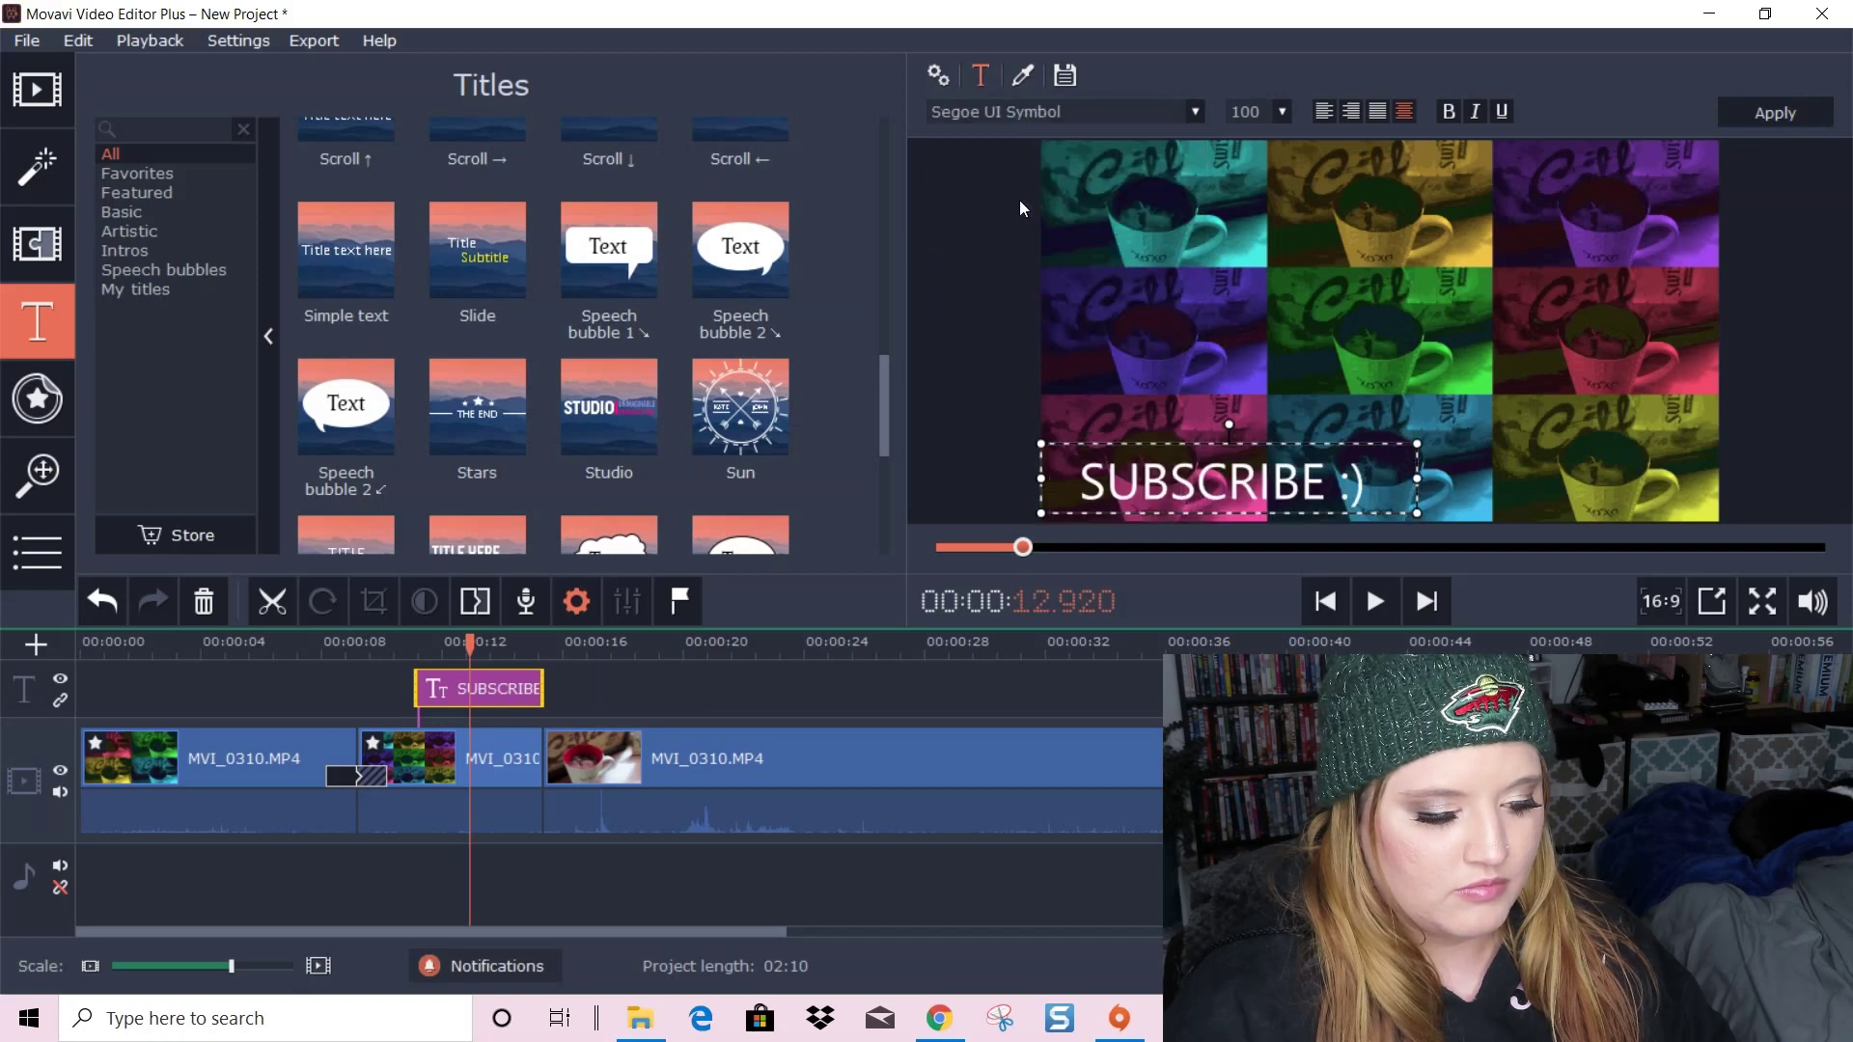
Recolour the "SUBSCRIBE :)" title text, starting with yellow #f4eb49 and trying several other palette colours
click(1023, 75)
click(988, 113)
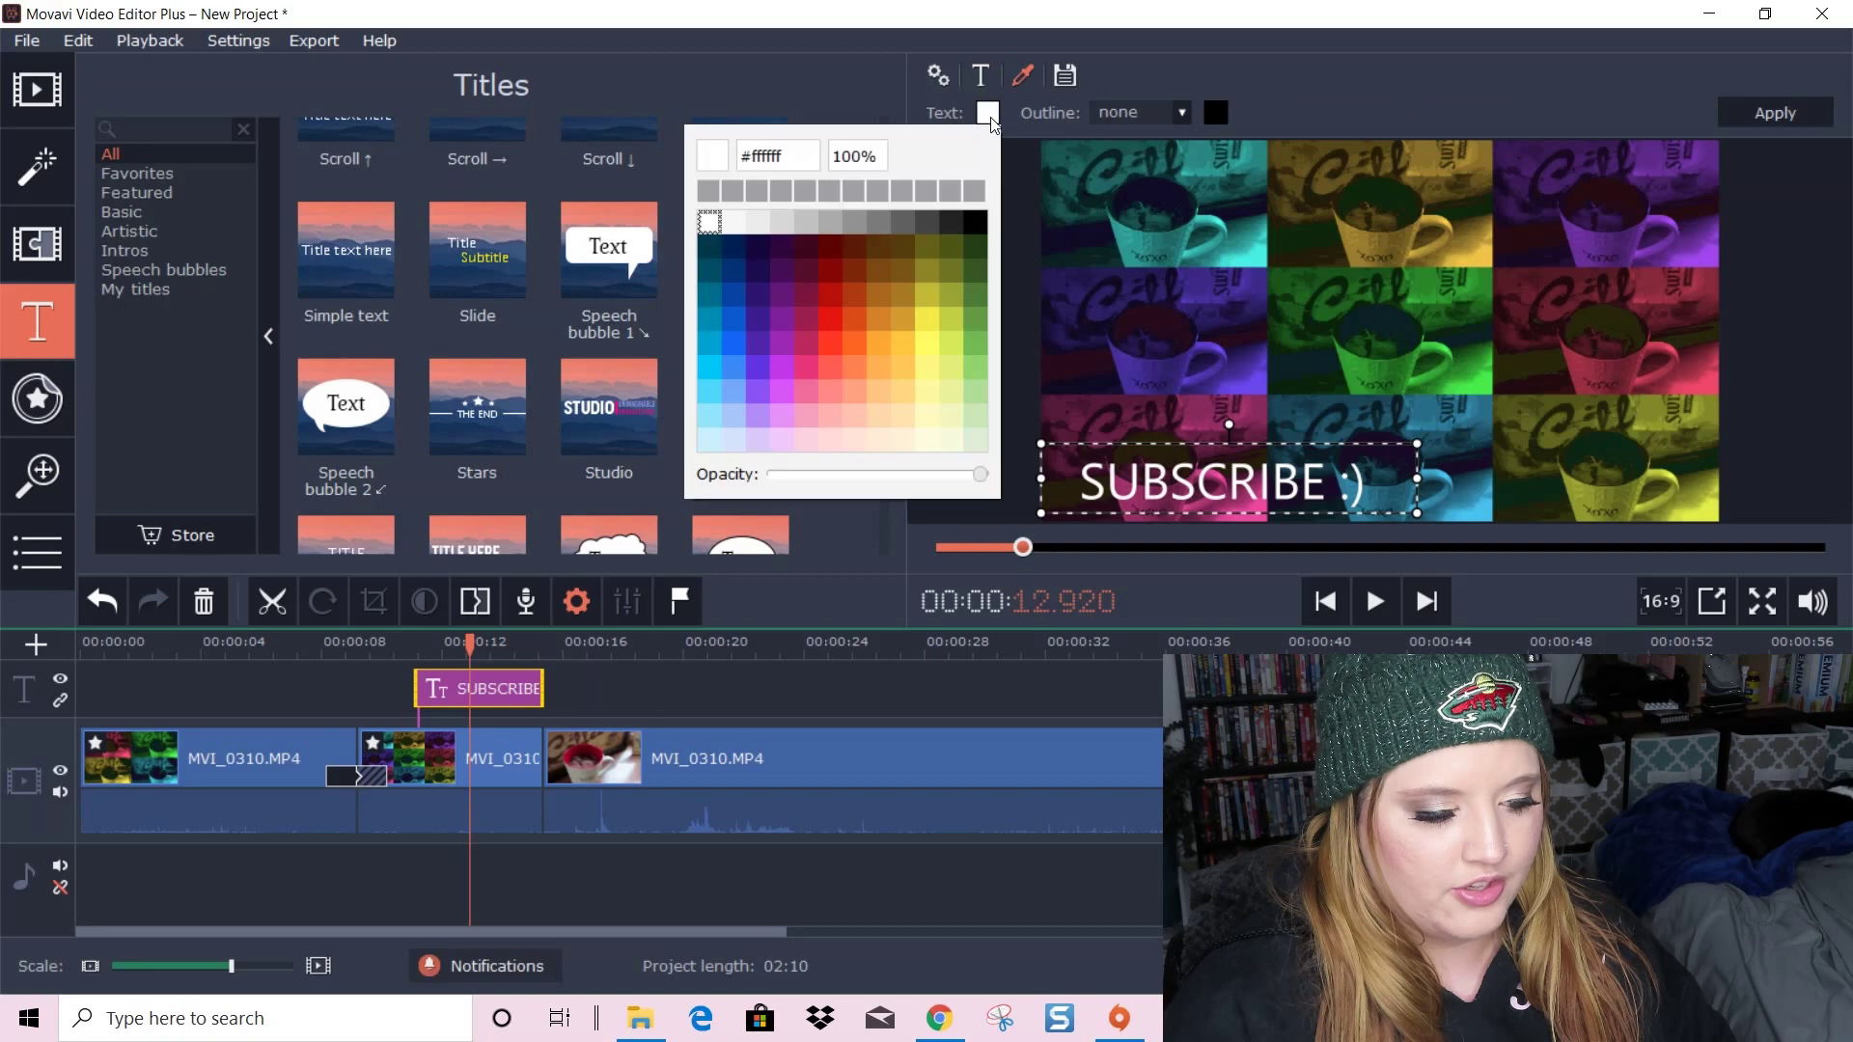
click(927, 322)
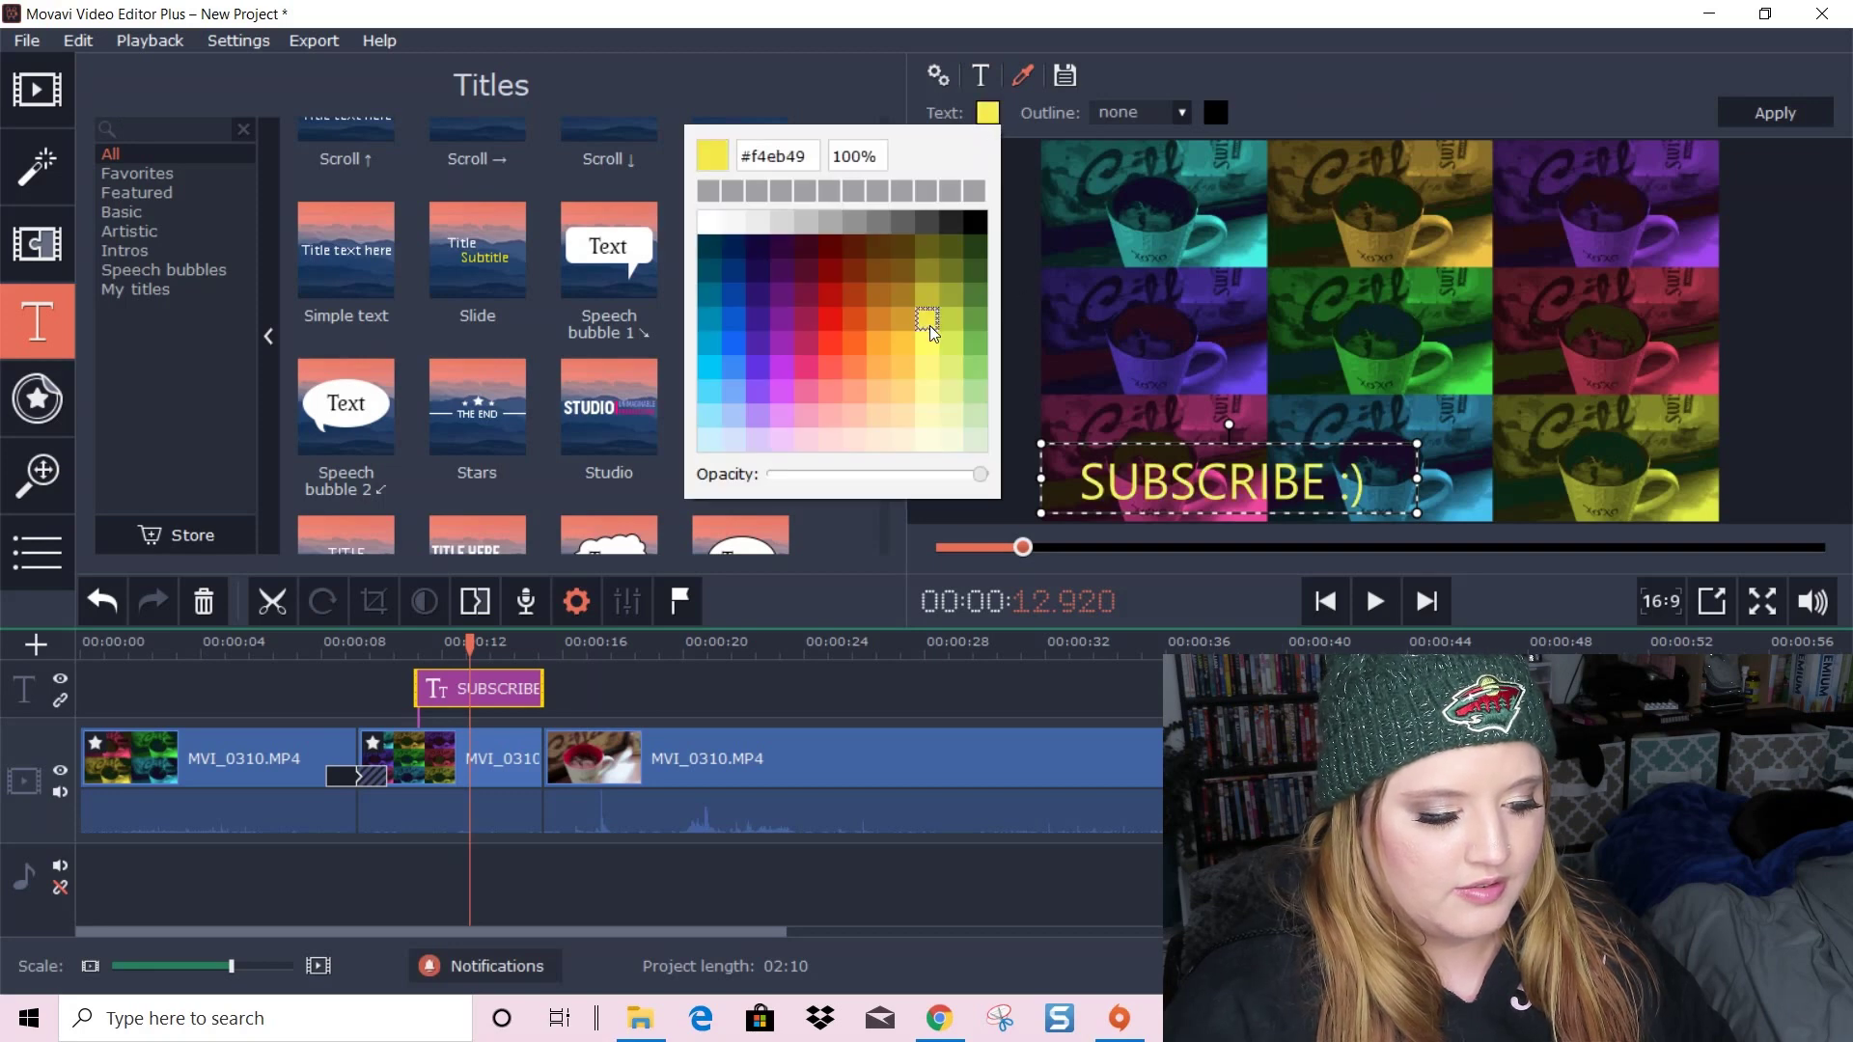
click(806, 368)
click(734, 295)
click(804, 259)
click(902, 367)
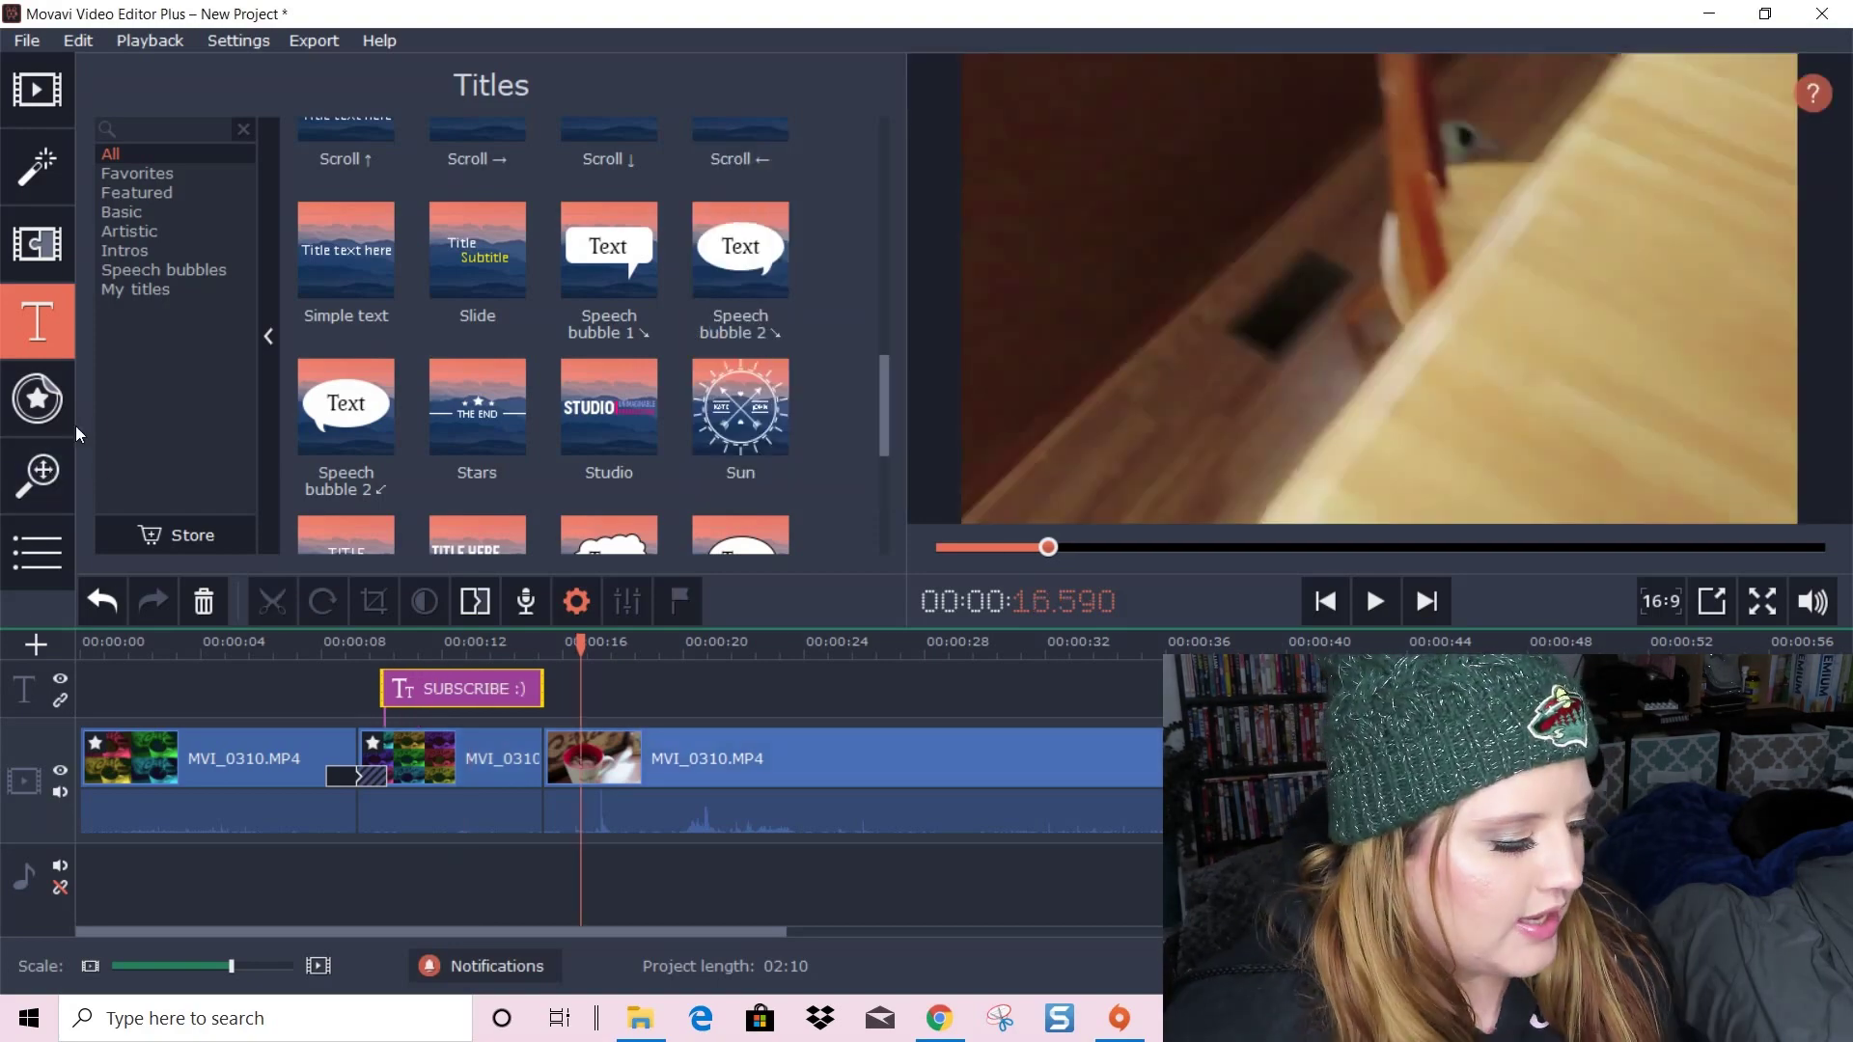
Try the "Two Hearts" sticker at about 16.6 seconds in the lower-left part of the video frame, and delete it
click(38, 398)
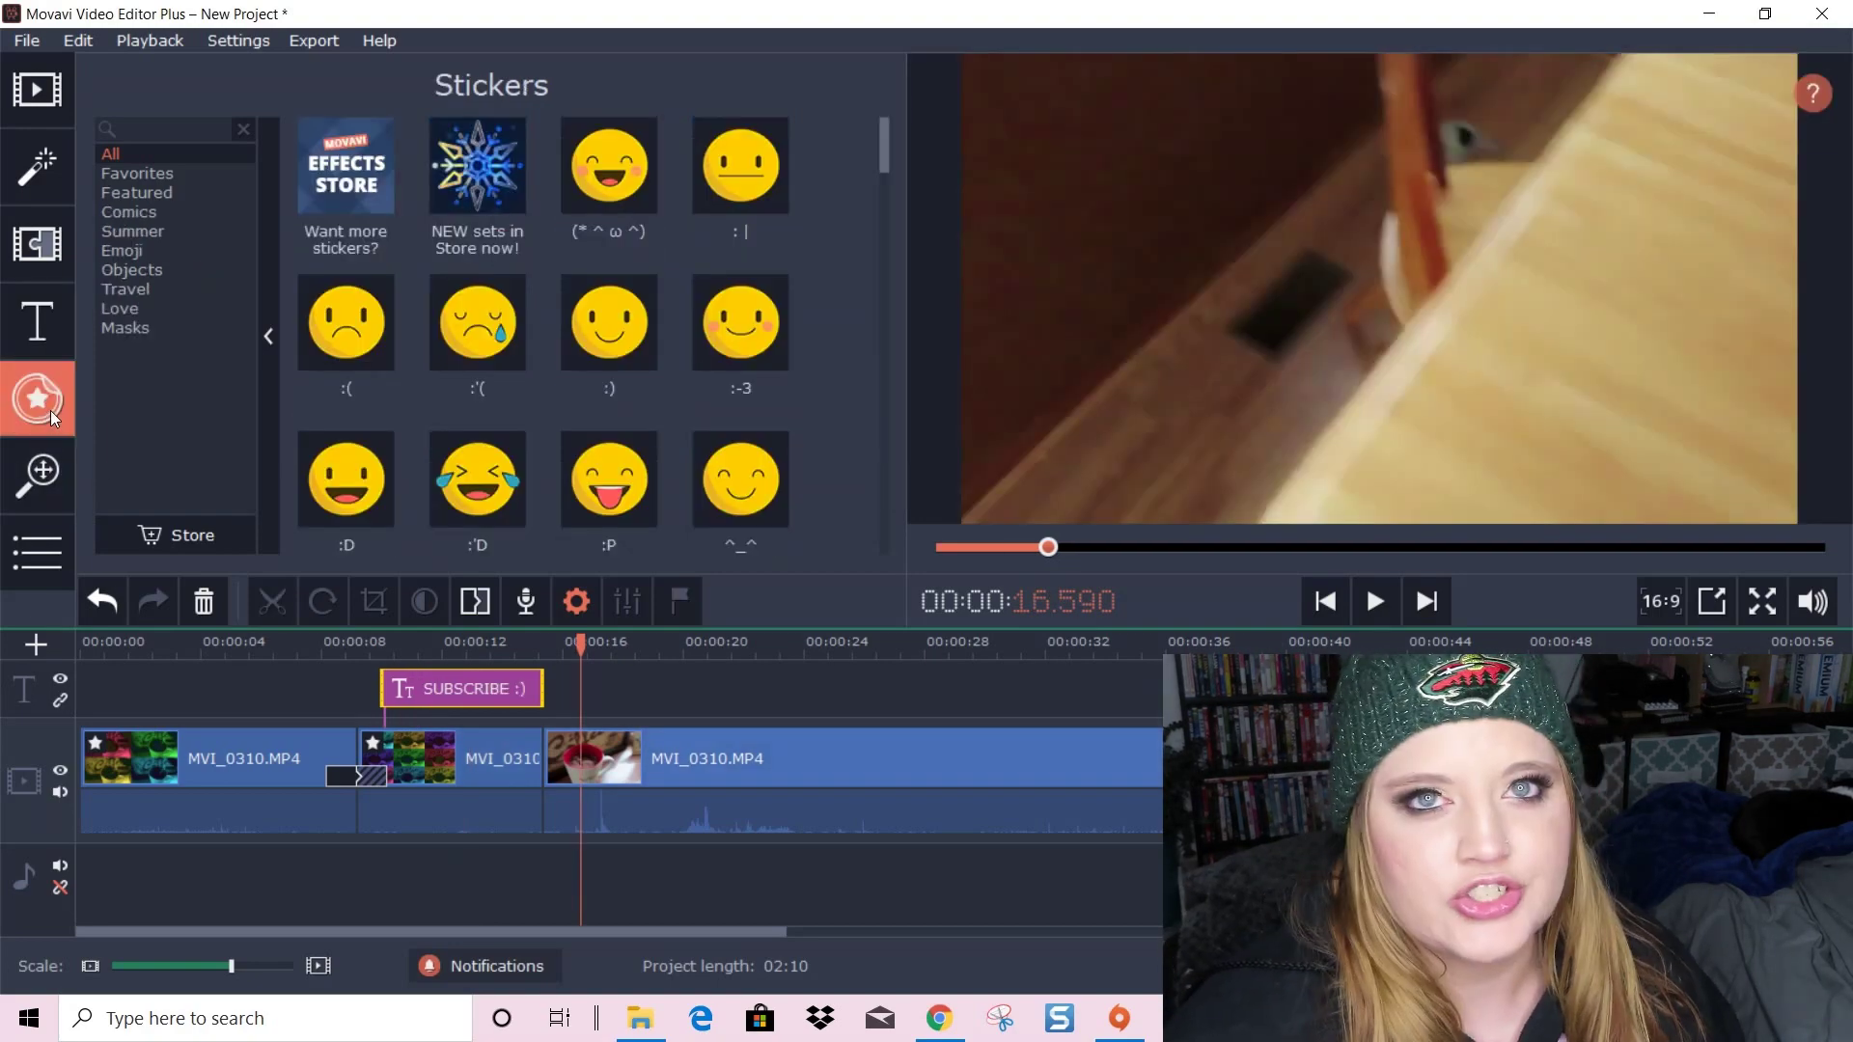
scroll(593, 374, down, 5)
scroll(593, 374, down, 15)
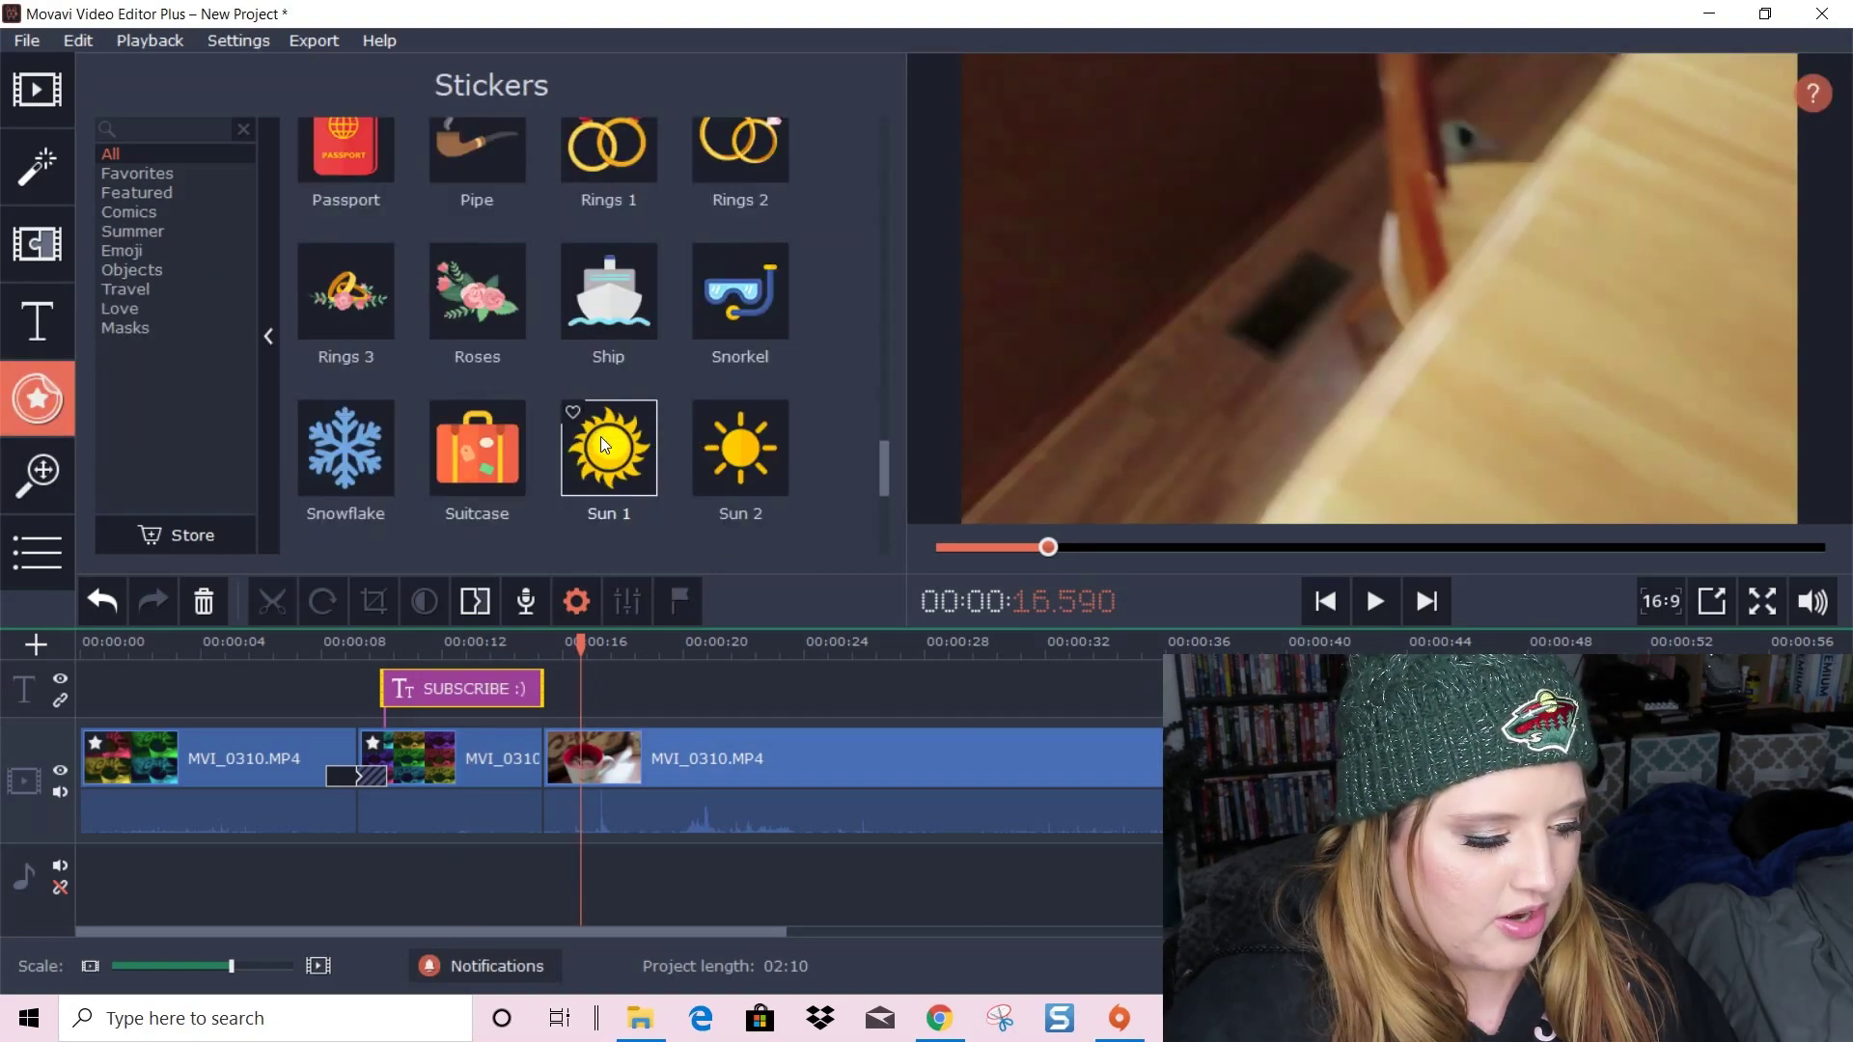
double_click(569, 328)
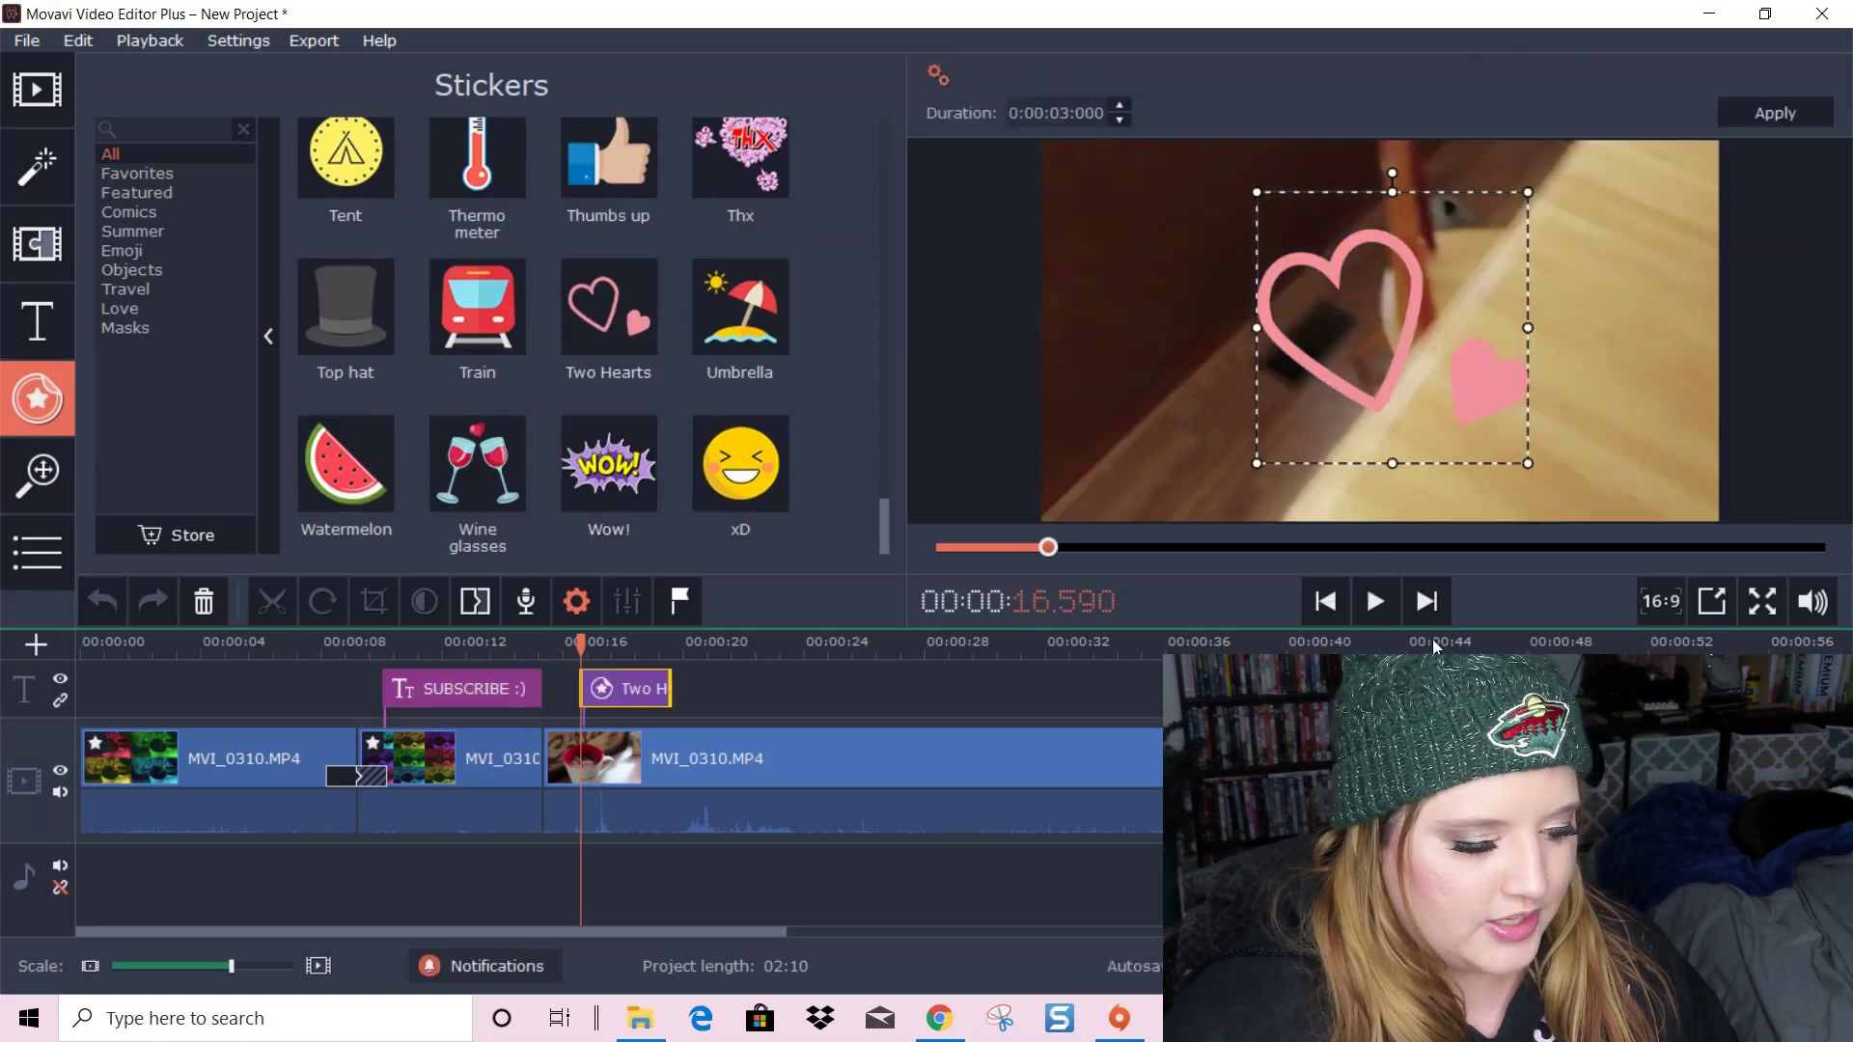
drag(1397, 336, 1431, 304)
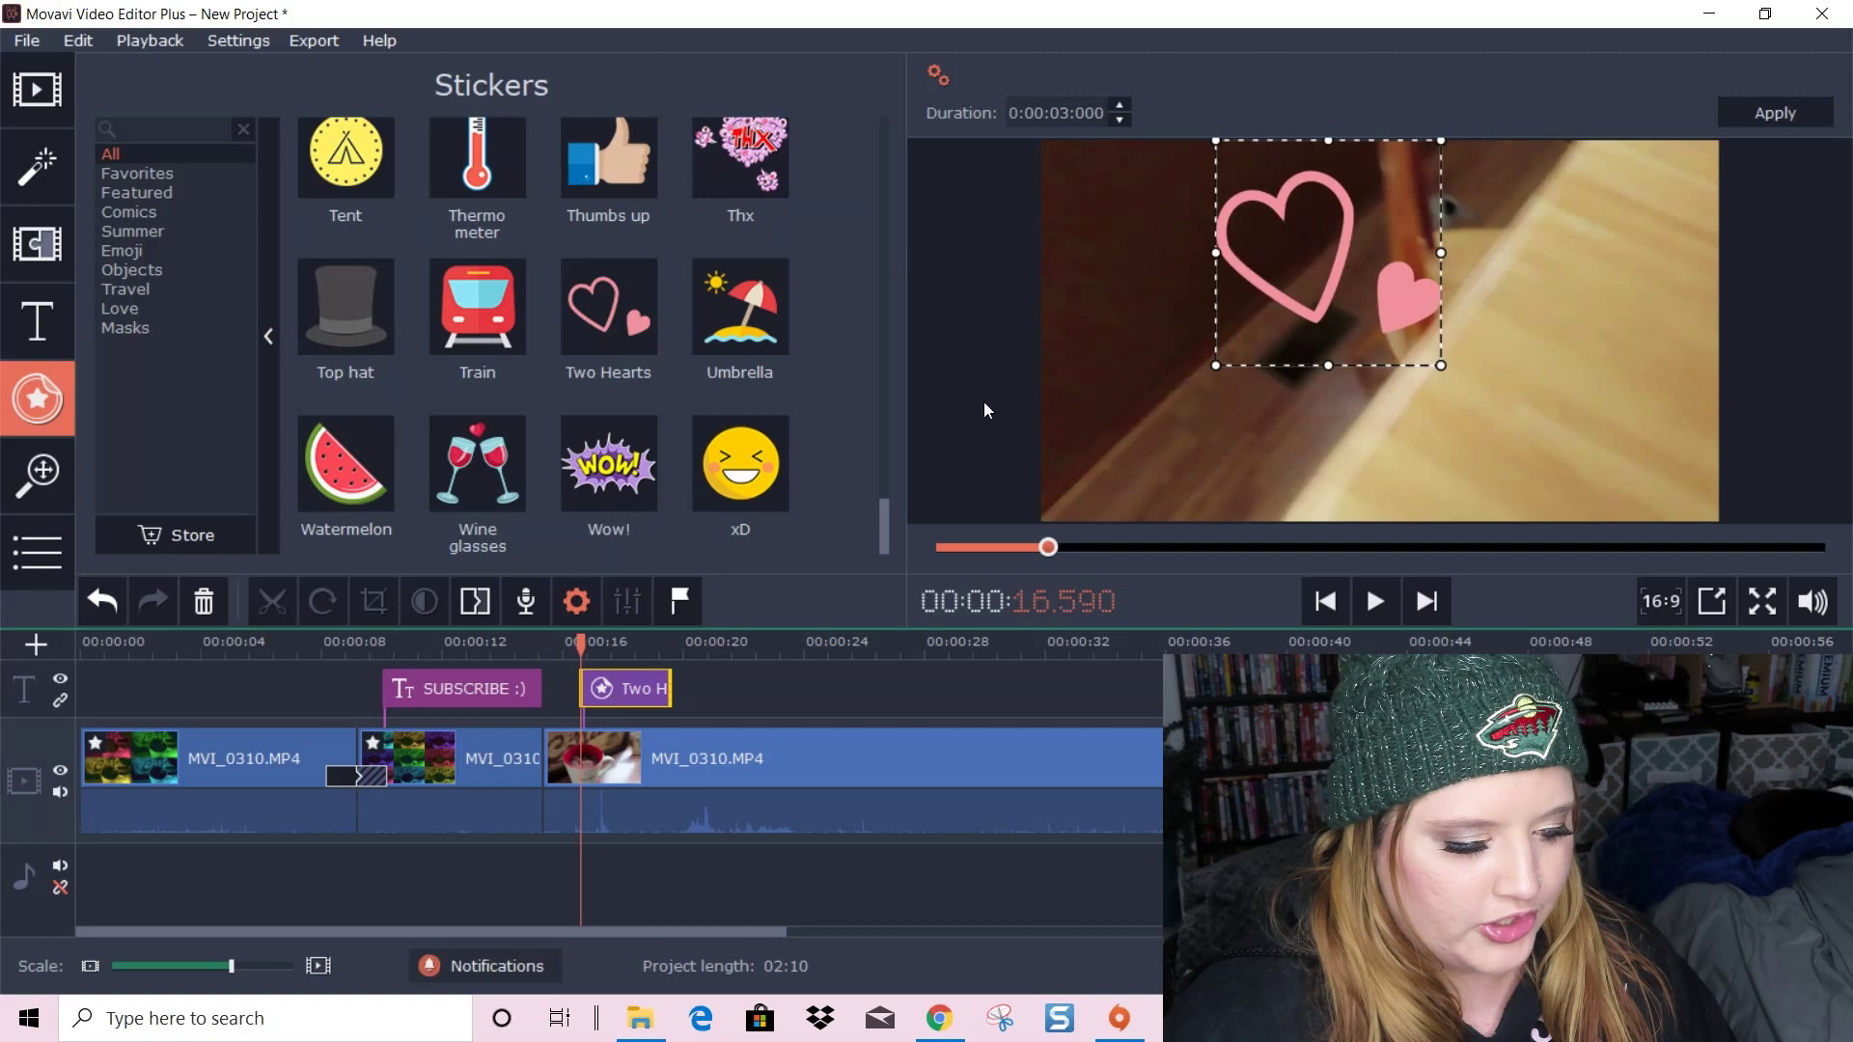
drag(1454, 229, 1303, 385)
right_click(614, 680)
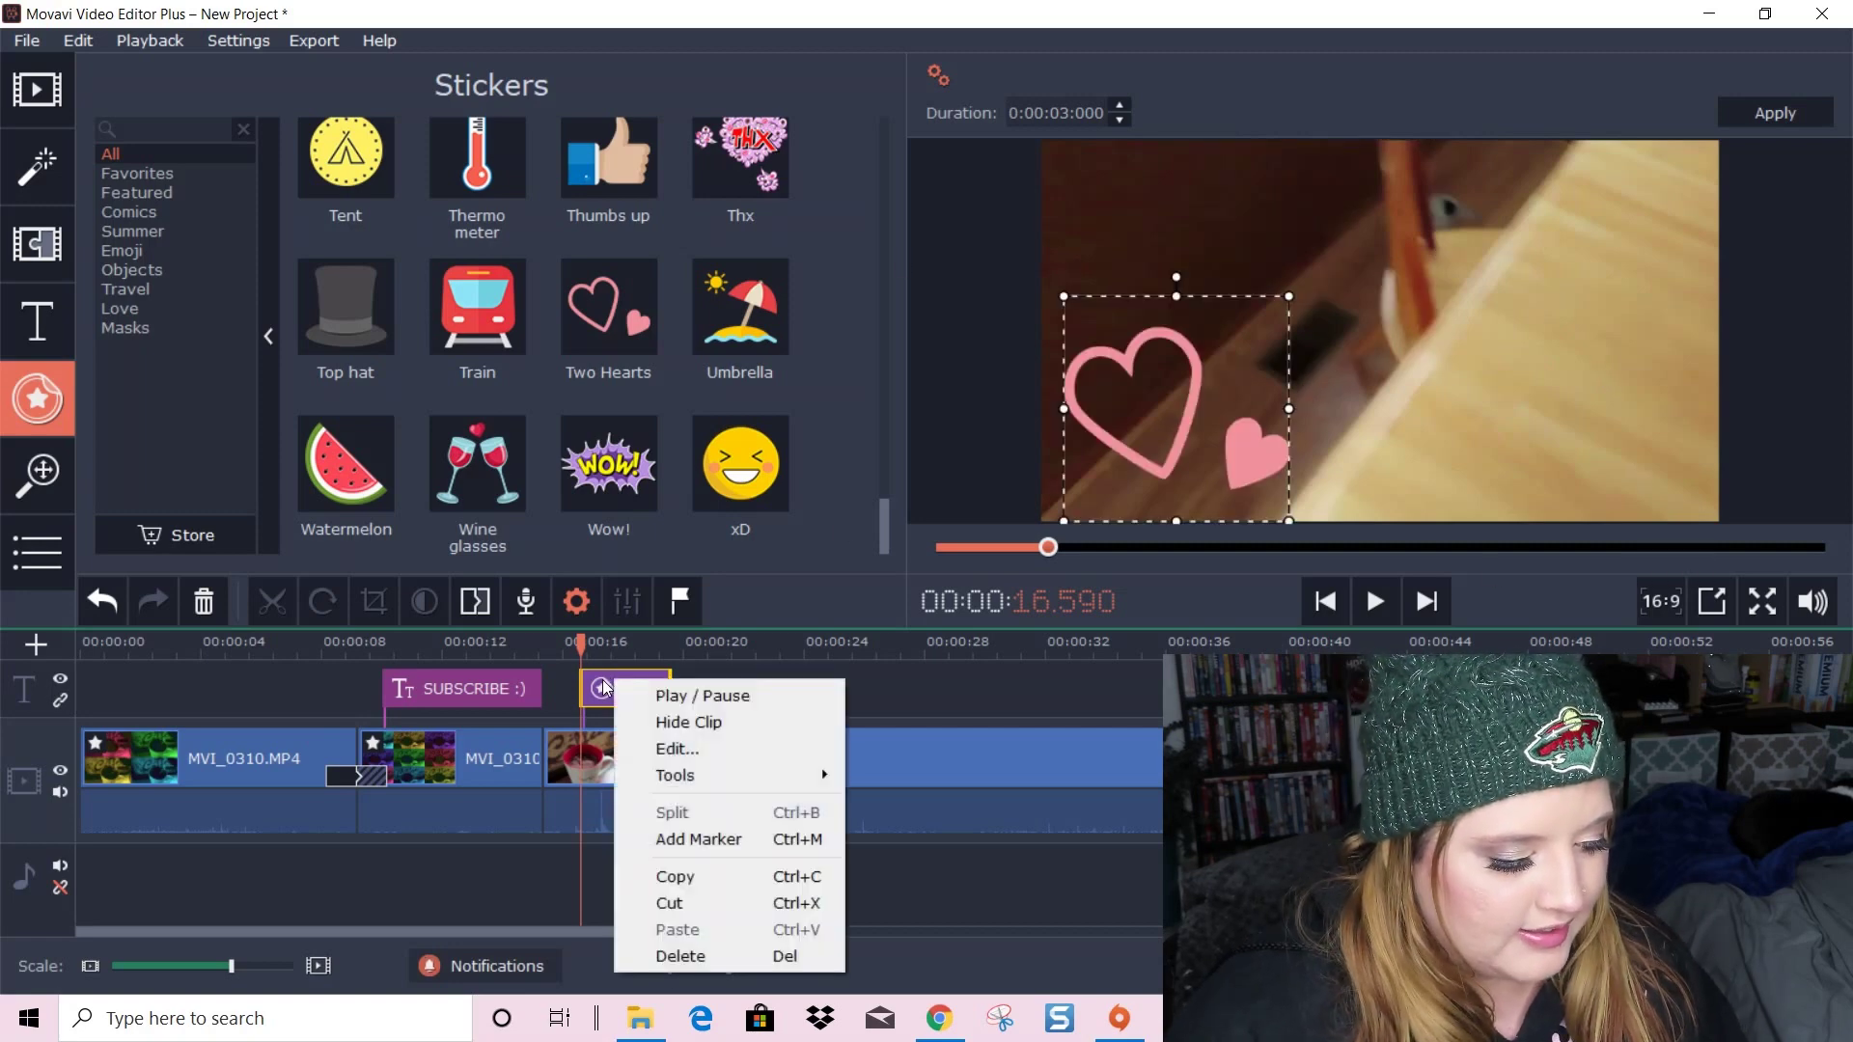
click(693, 952)
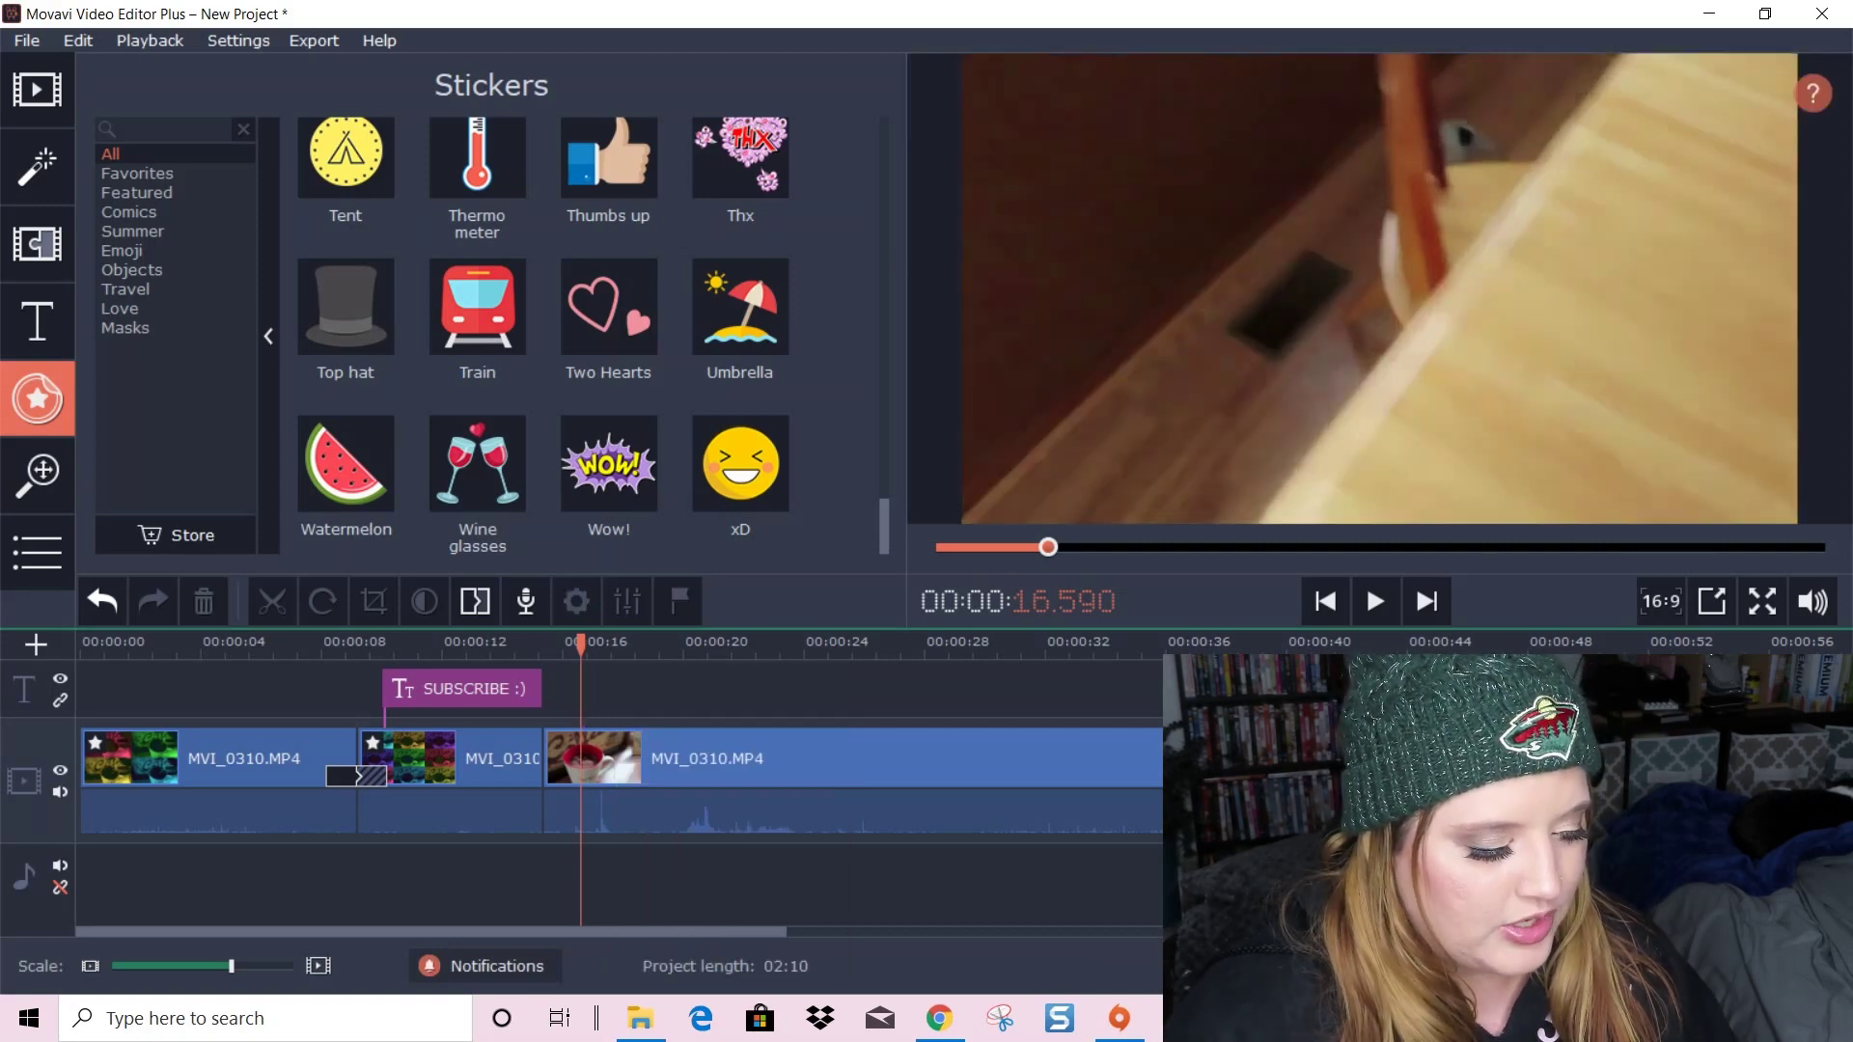
Look through the featured stickers, then the callout collection and its categories
click(136, 192)
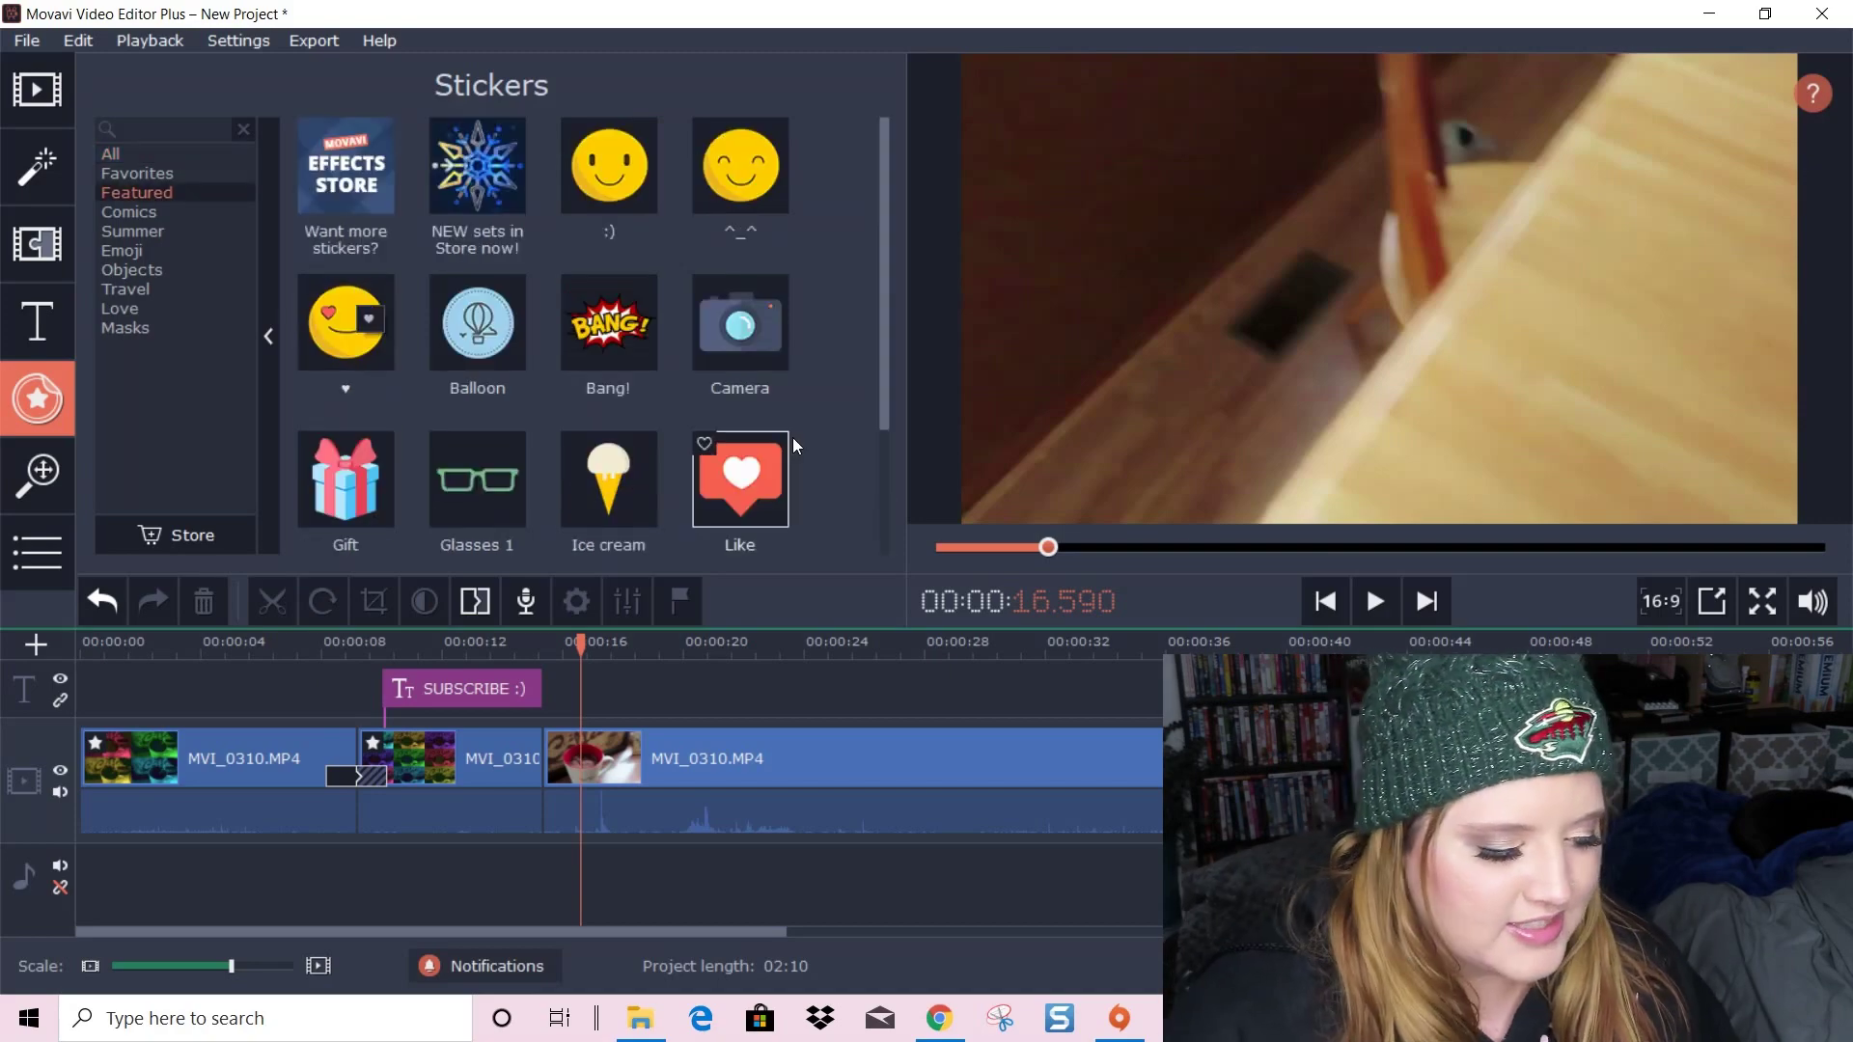
click(37, 552)
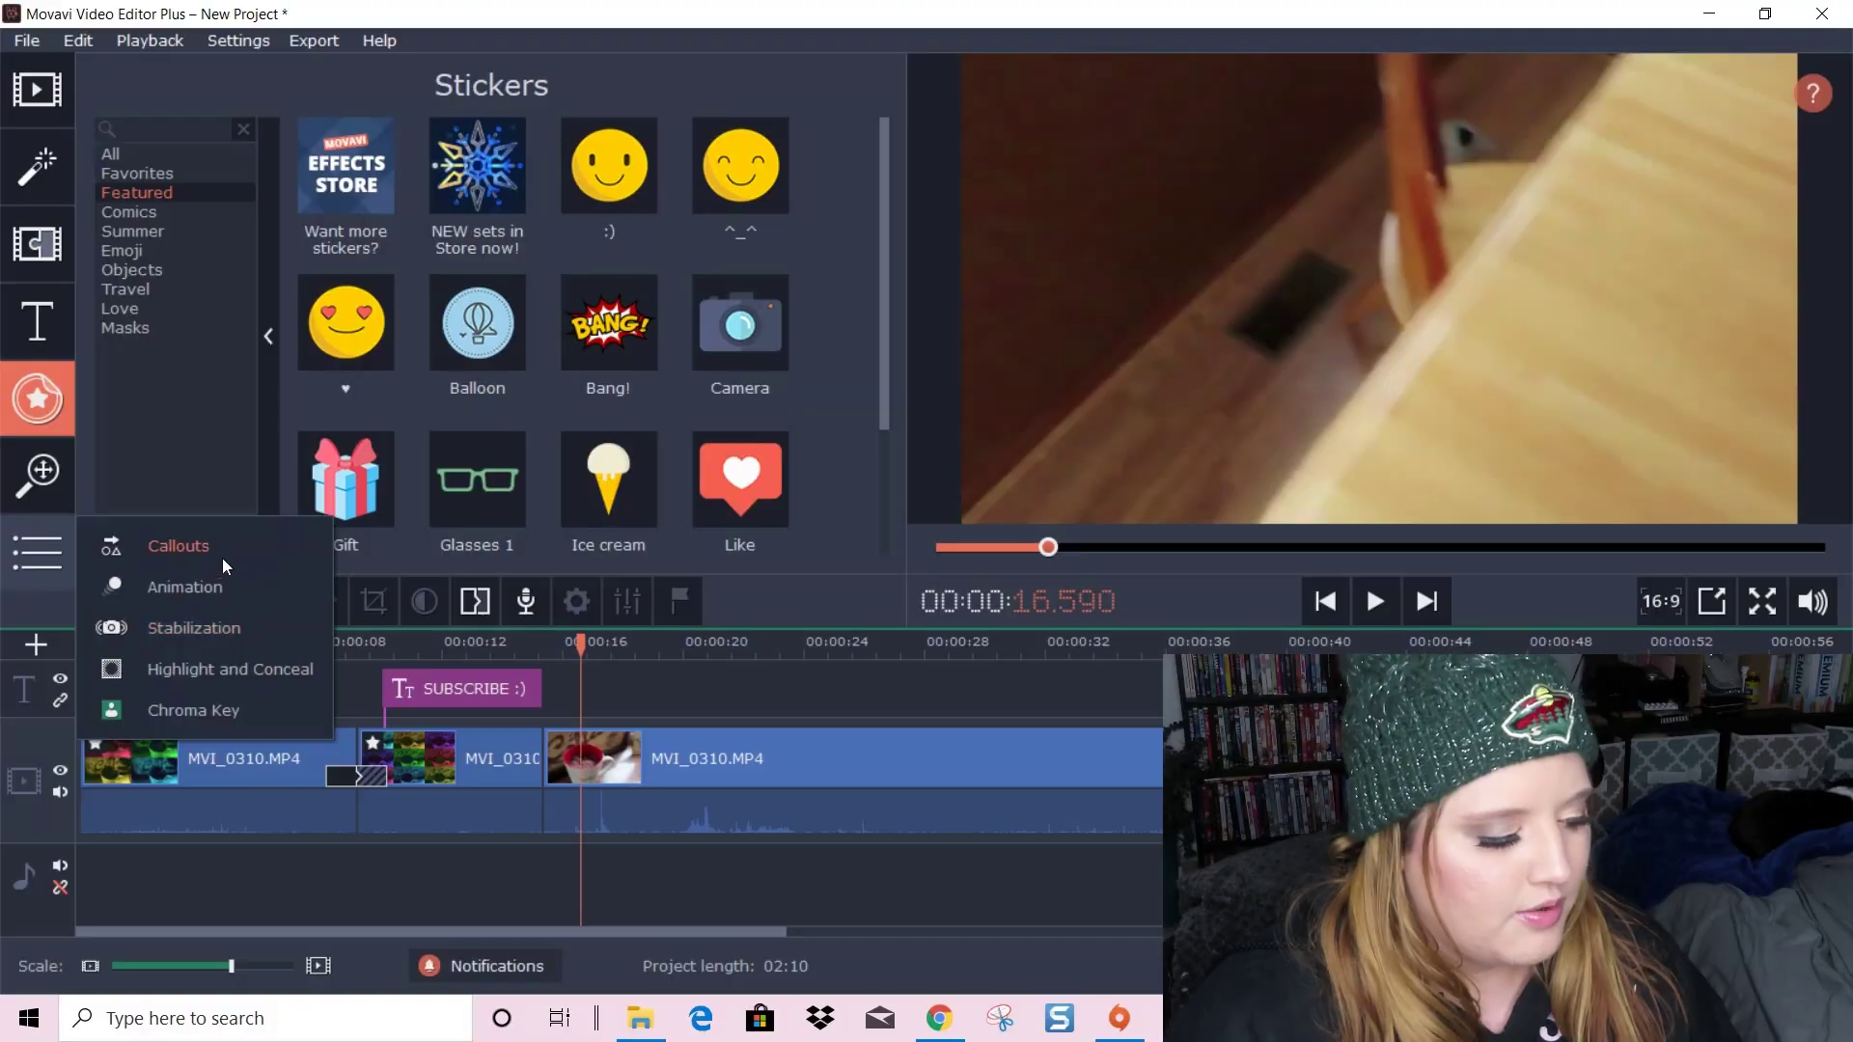
click(975, 266)
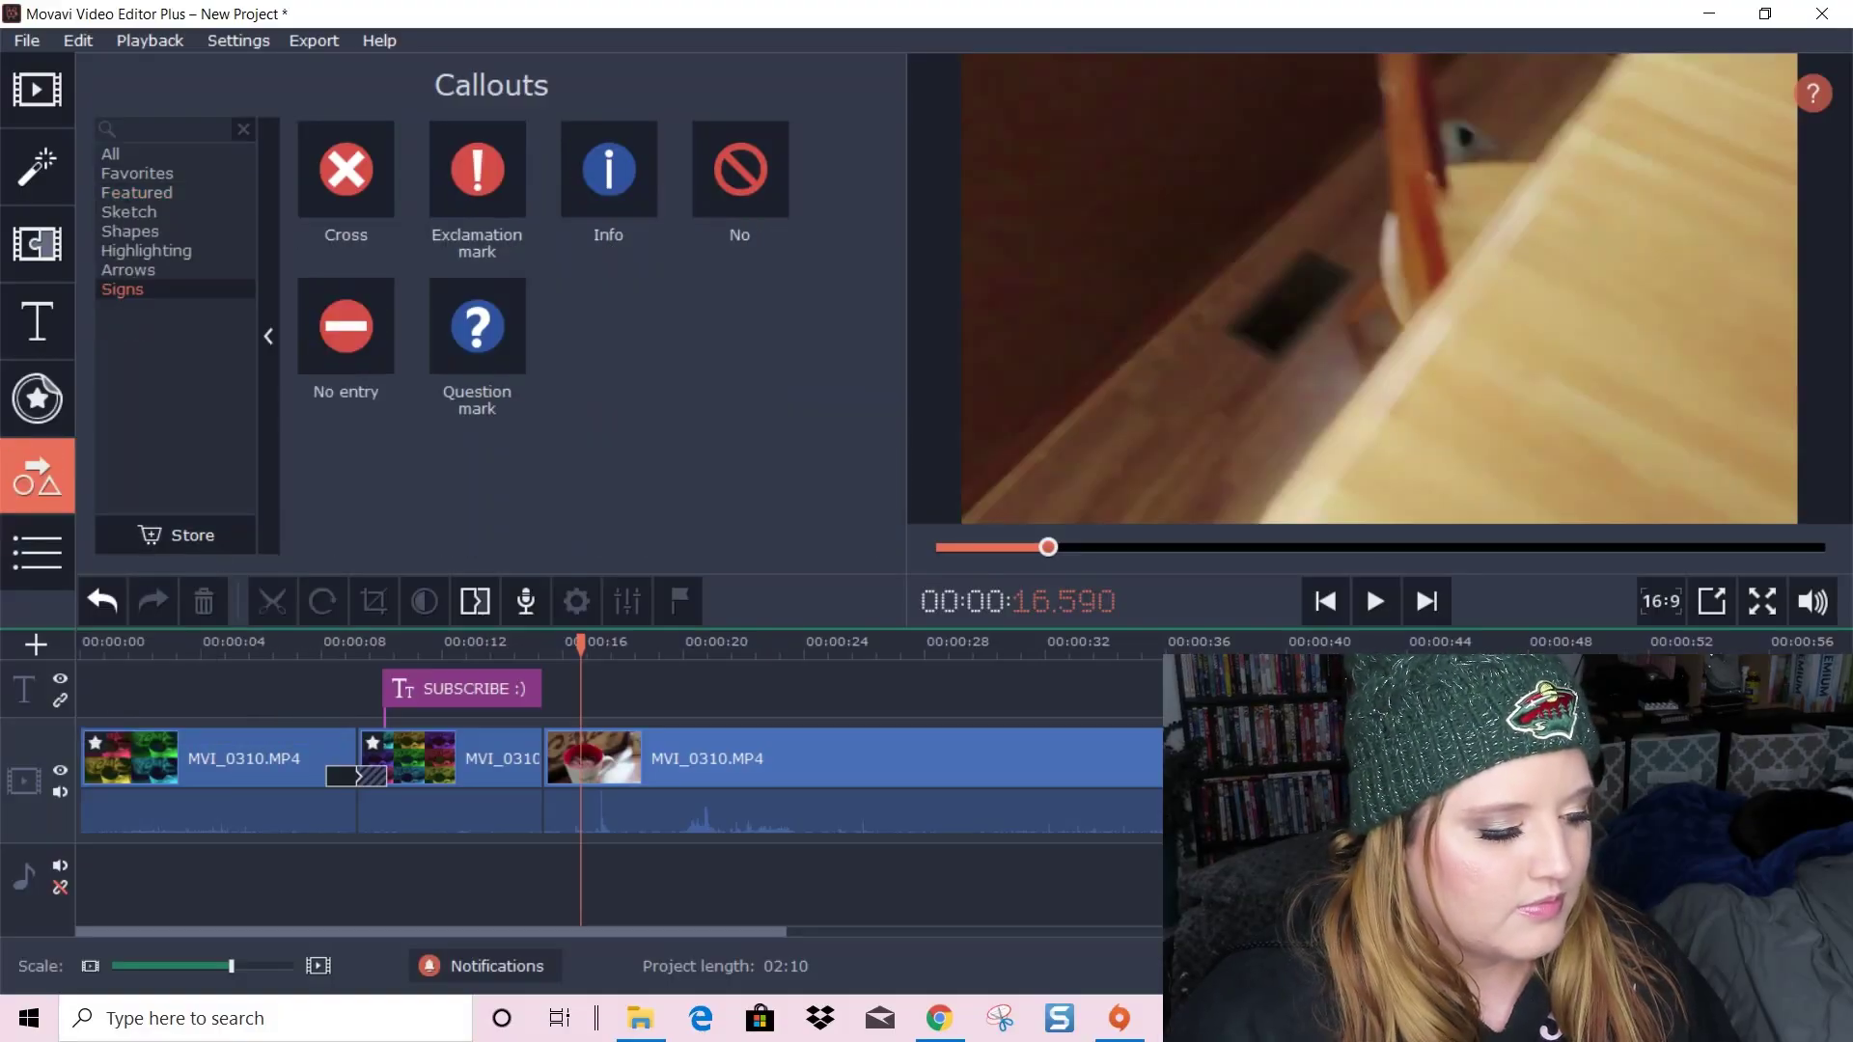
click(135, 173)
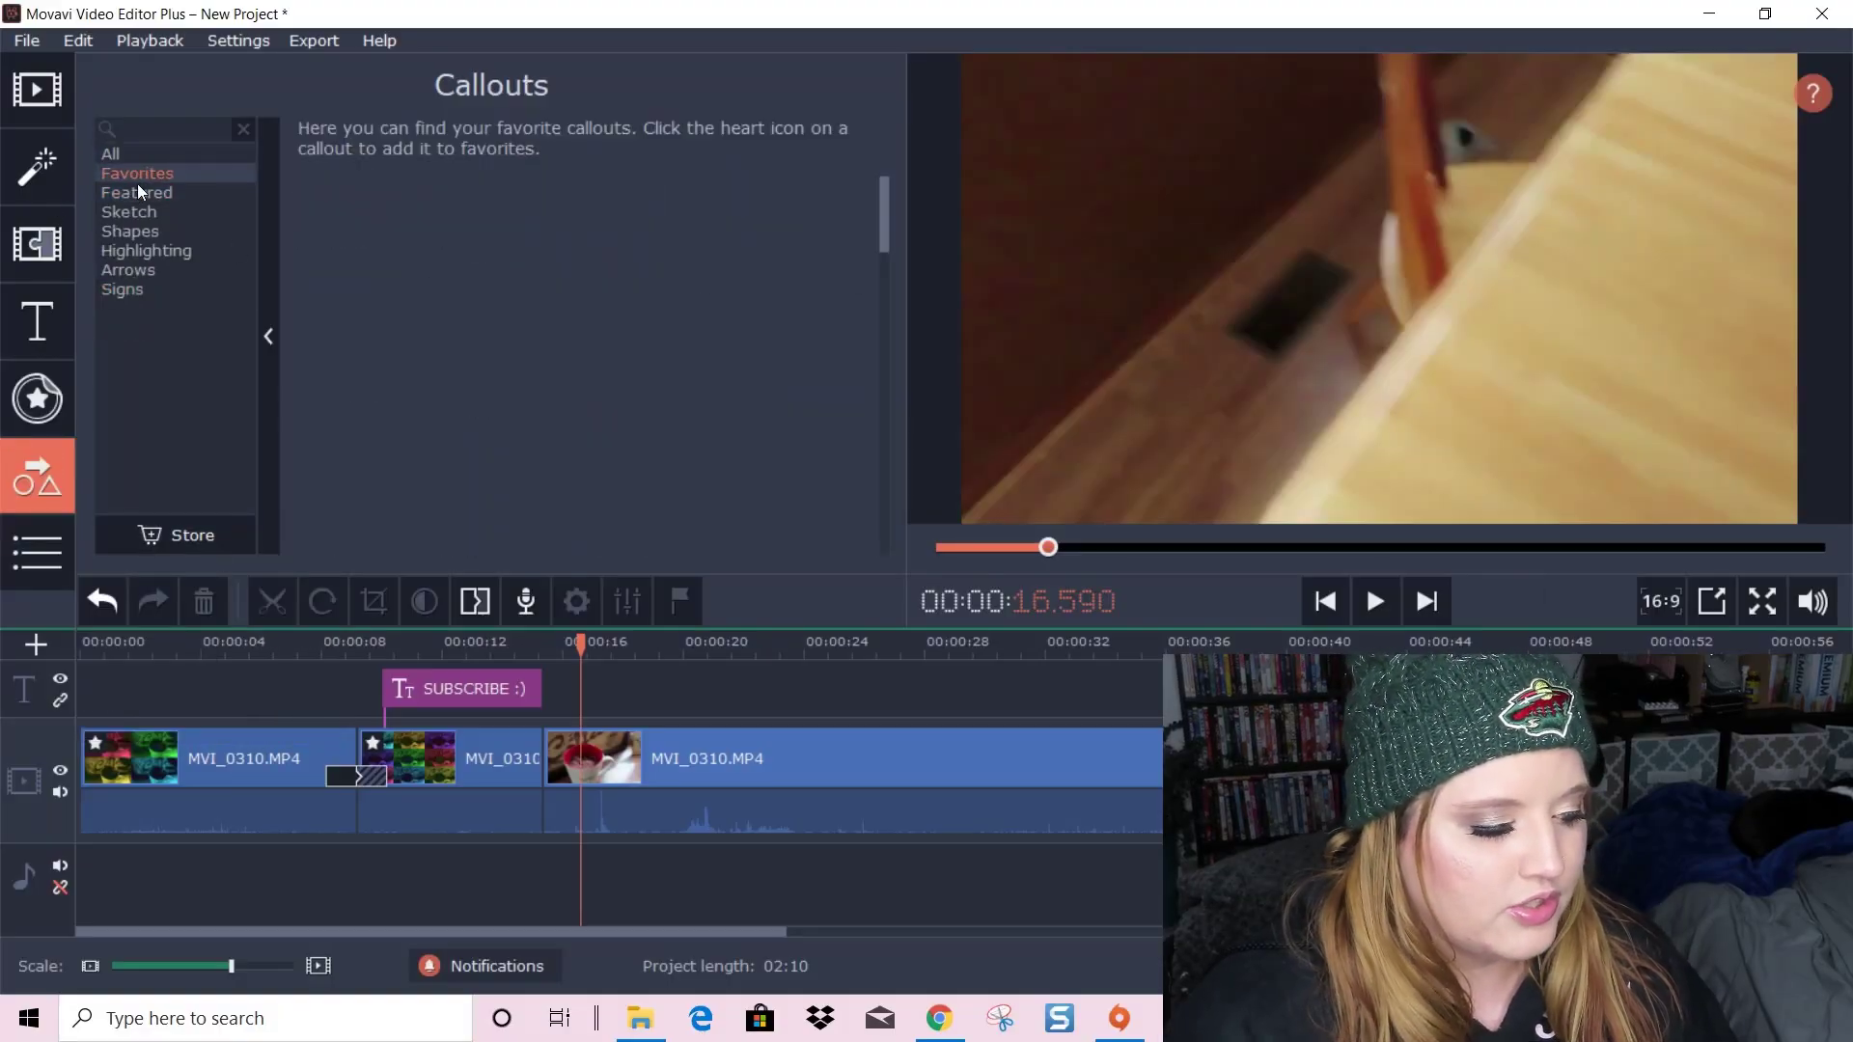
click(130, 206)
click(142, 160)
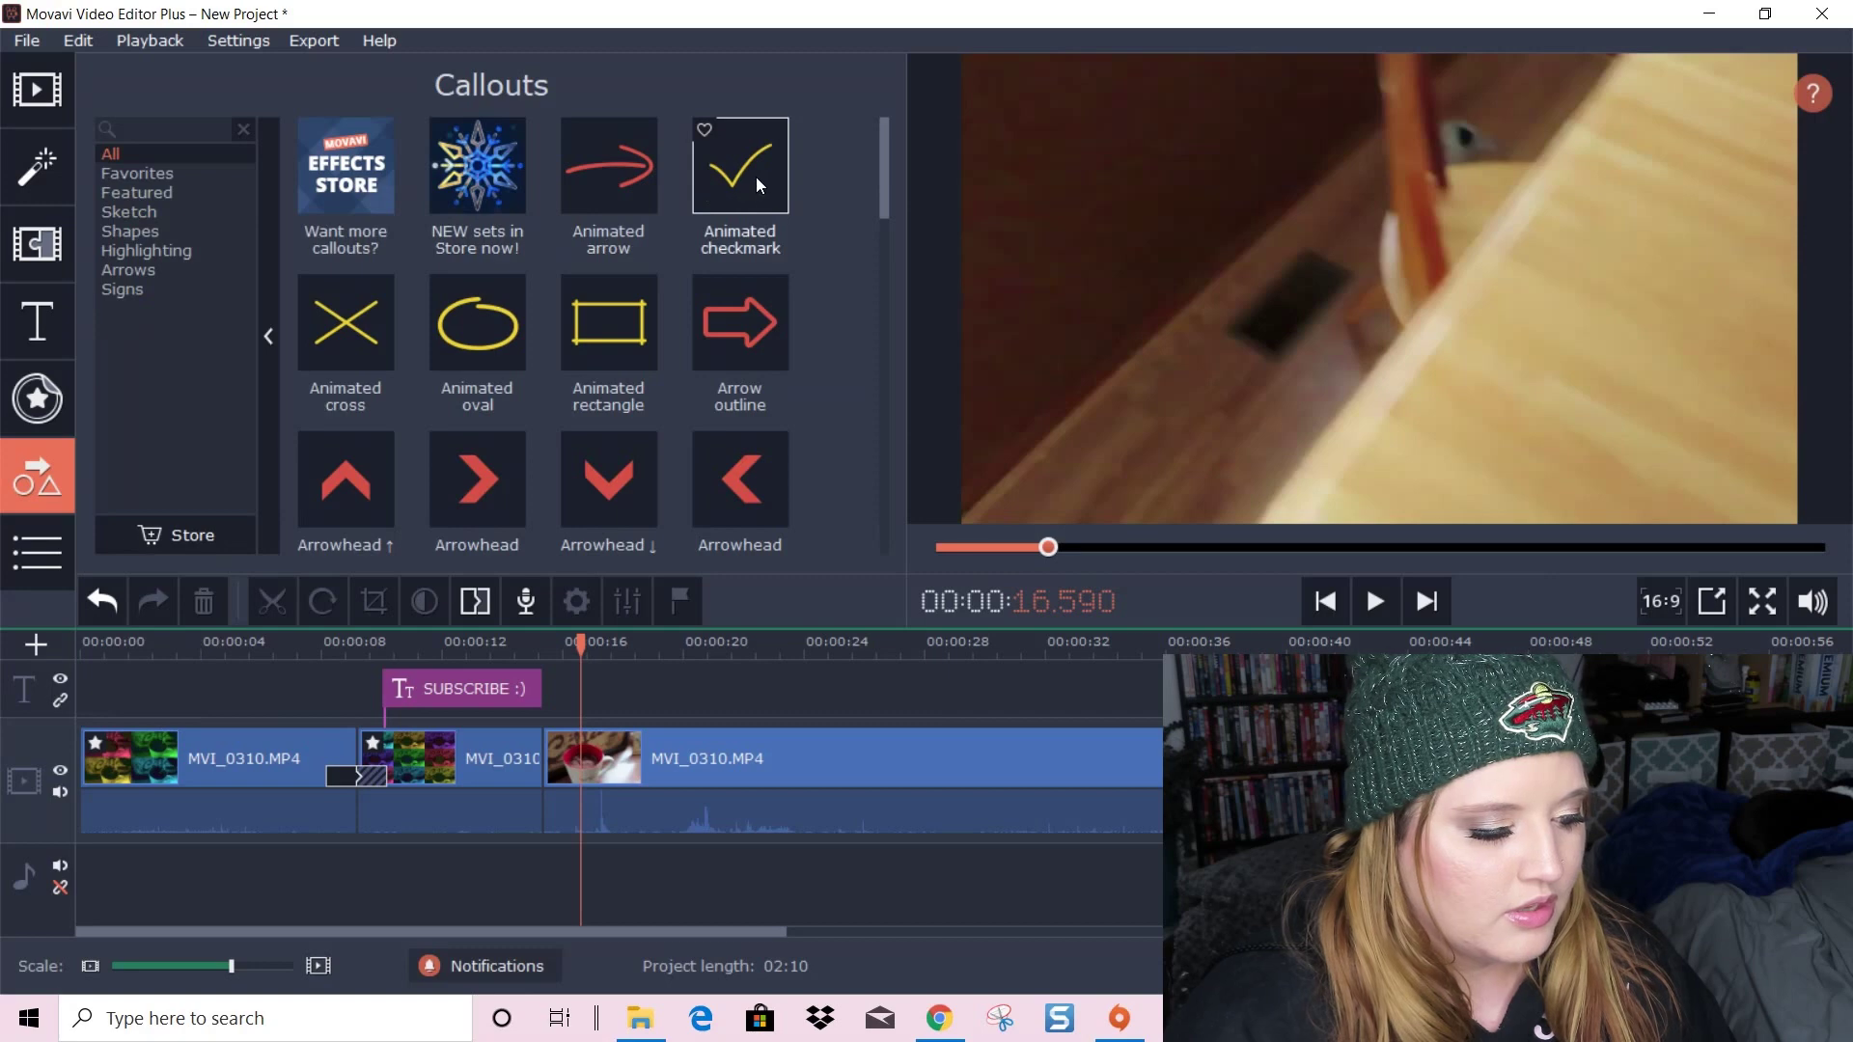
Try the "Animated arrow" callout at 12.440 seconds over the second pop art clip, moving and rotating it above the "SUBSCRIBE :)" title
click(453, 739)
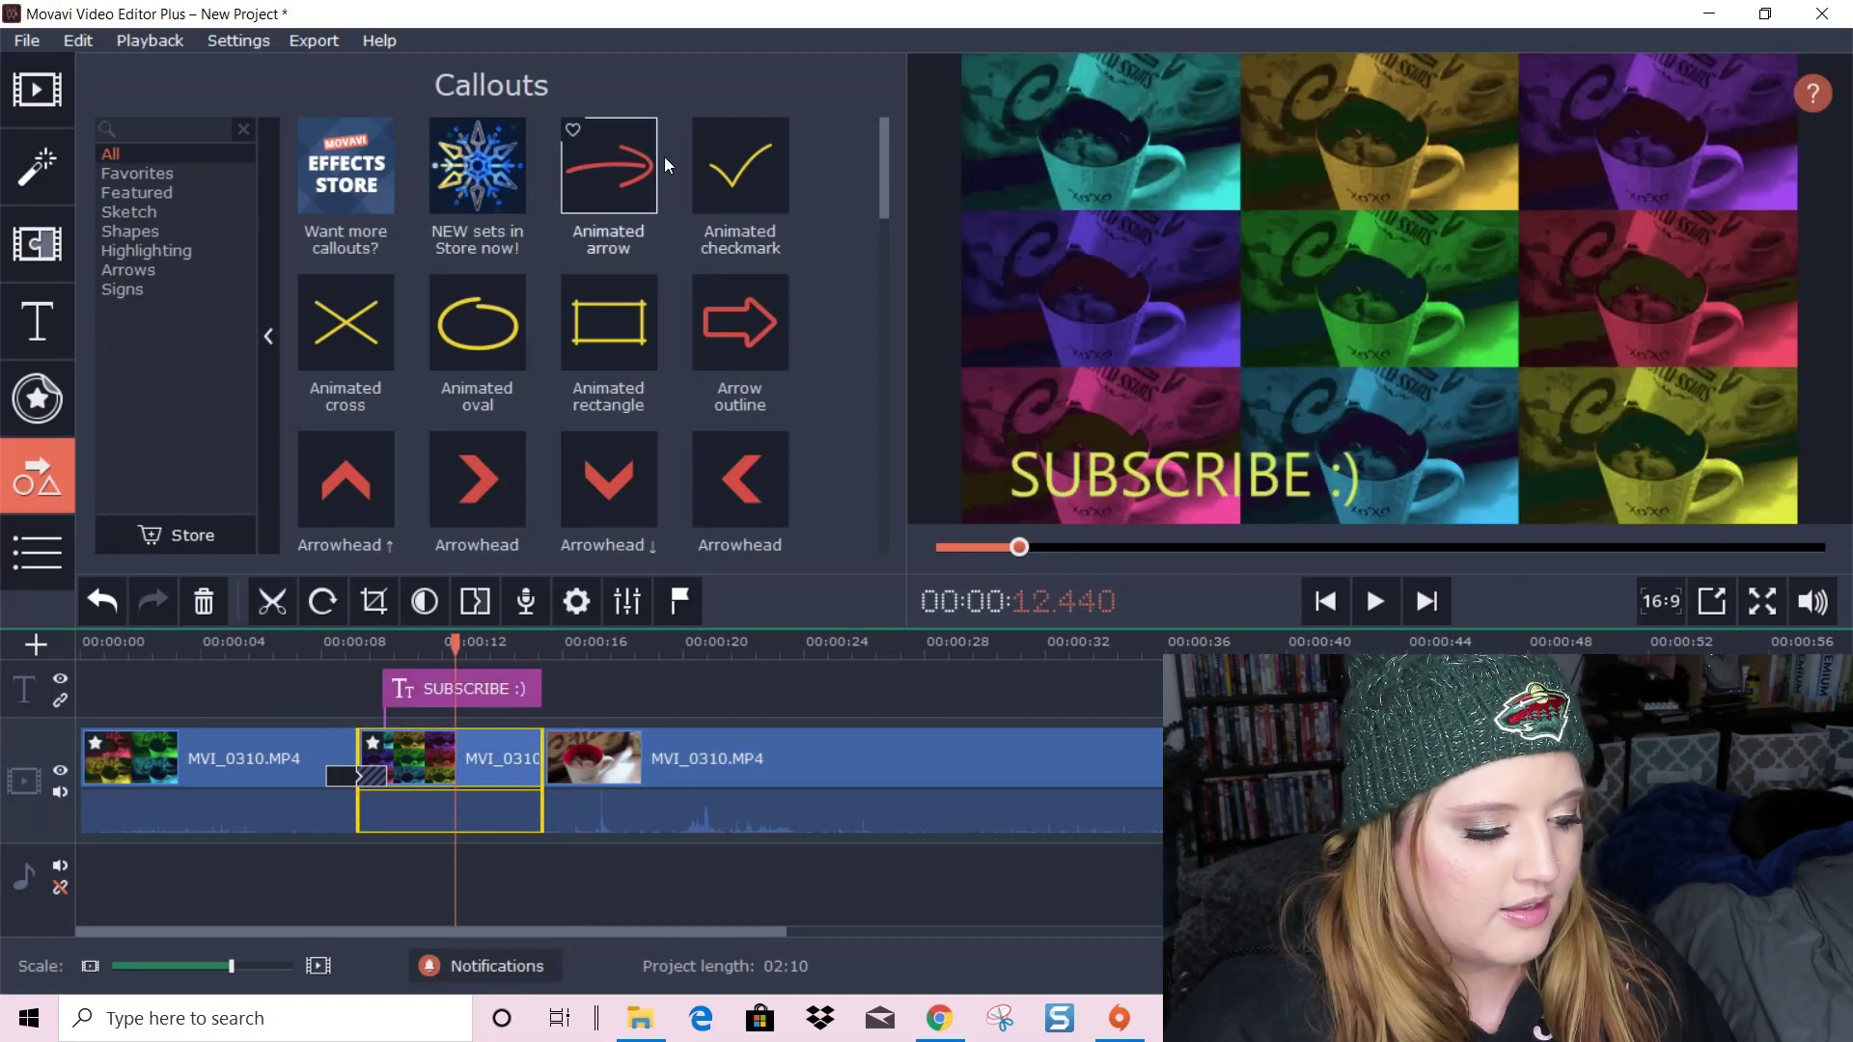
click(615, 183)
right_click(612, 172)
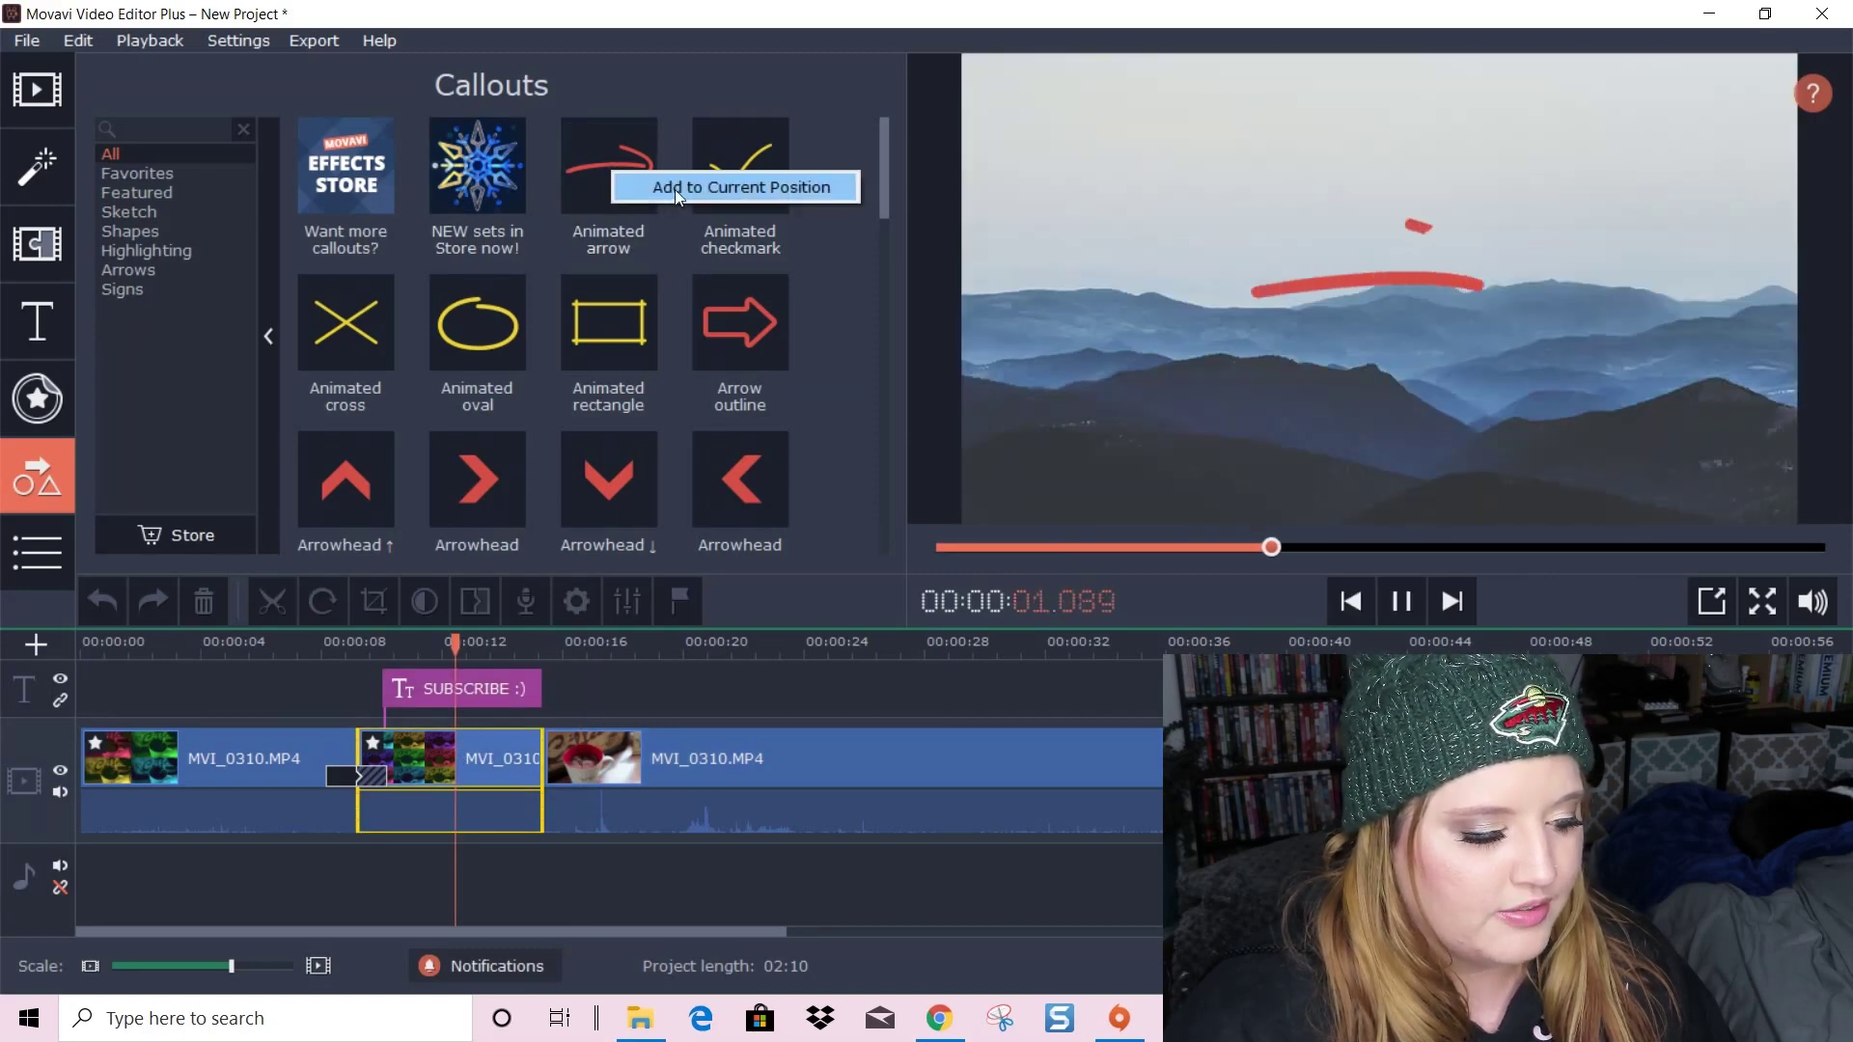
click(672, 189)
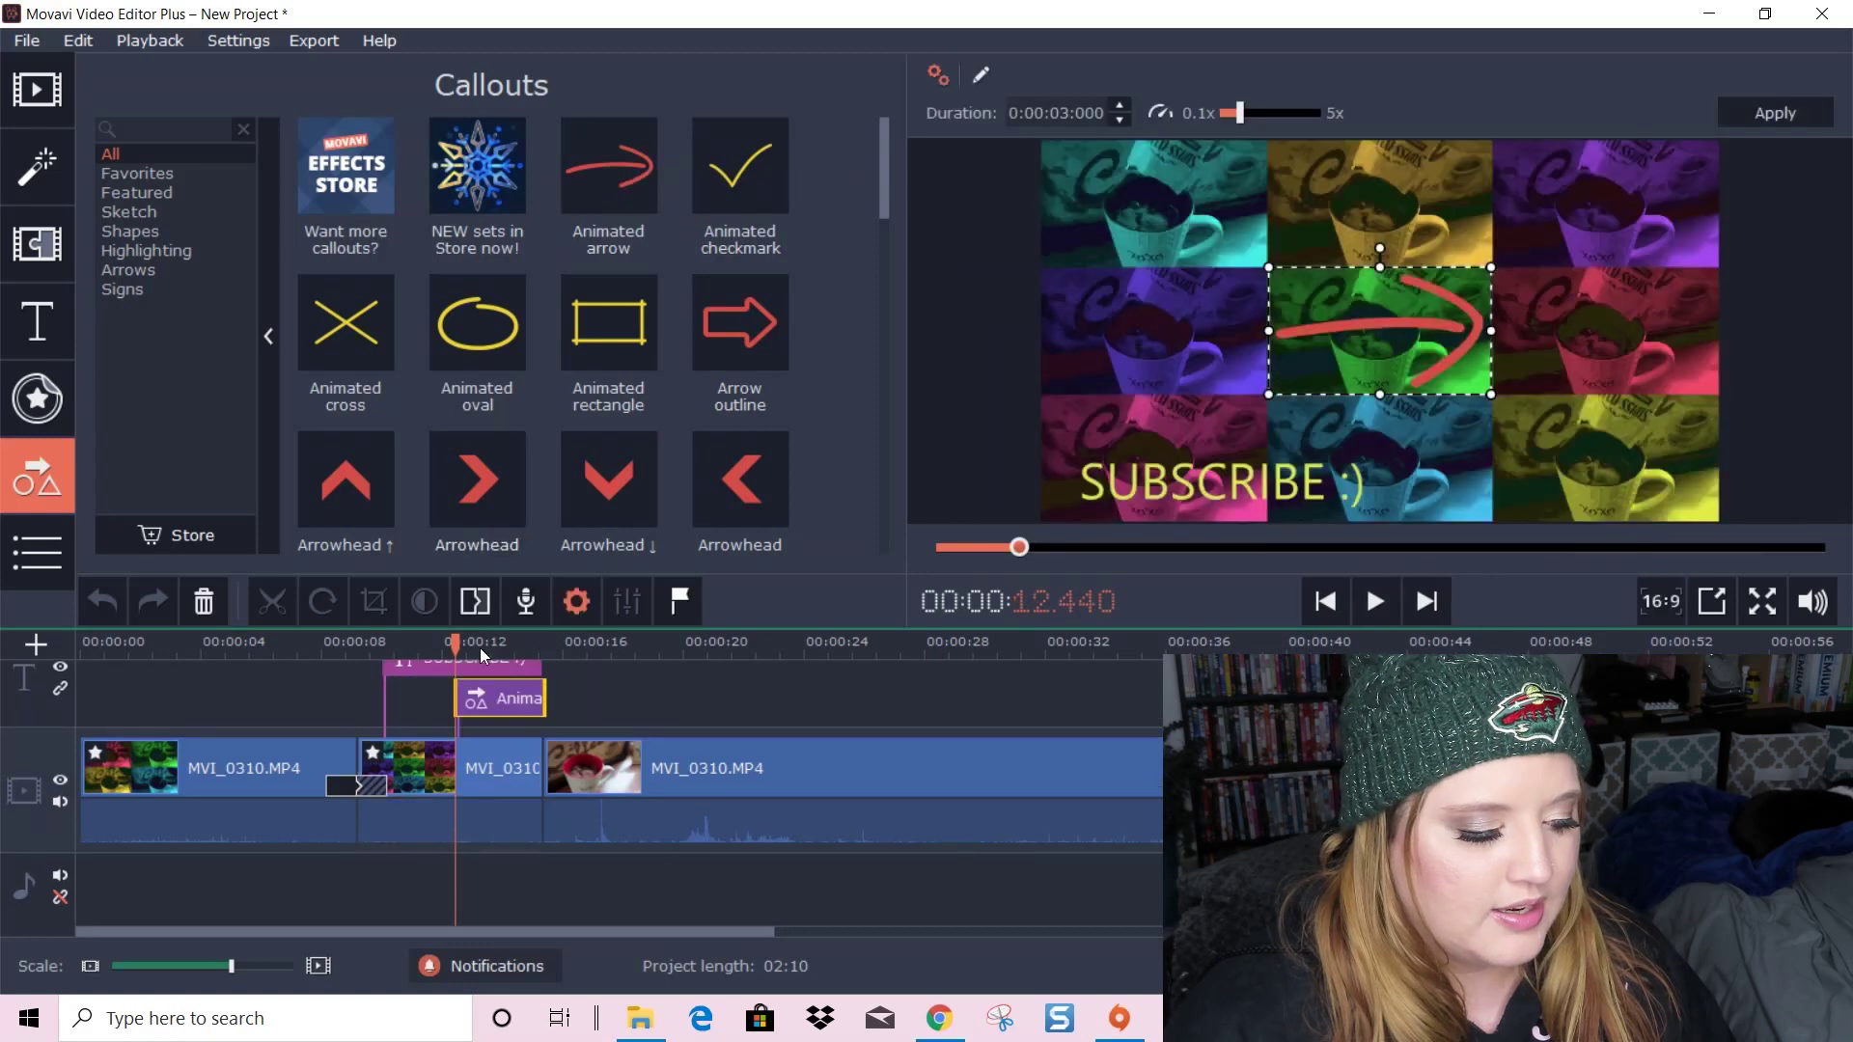
drag(1351, 378, 1168, 381)
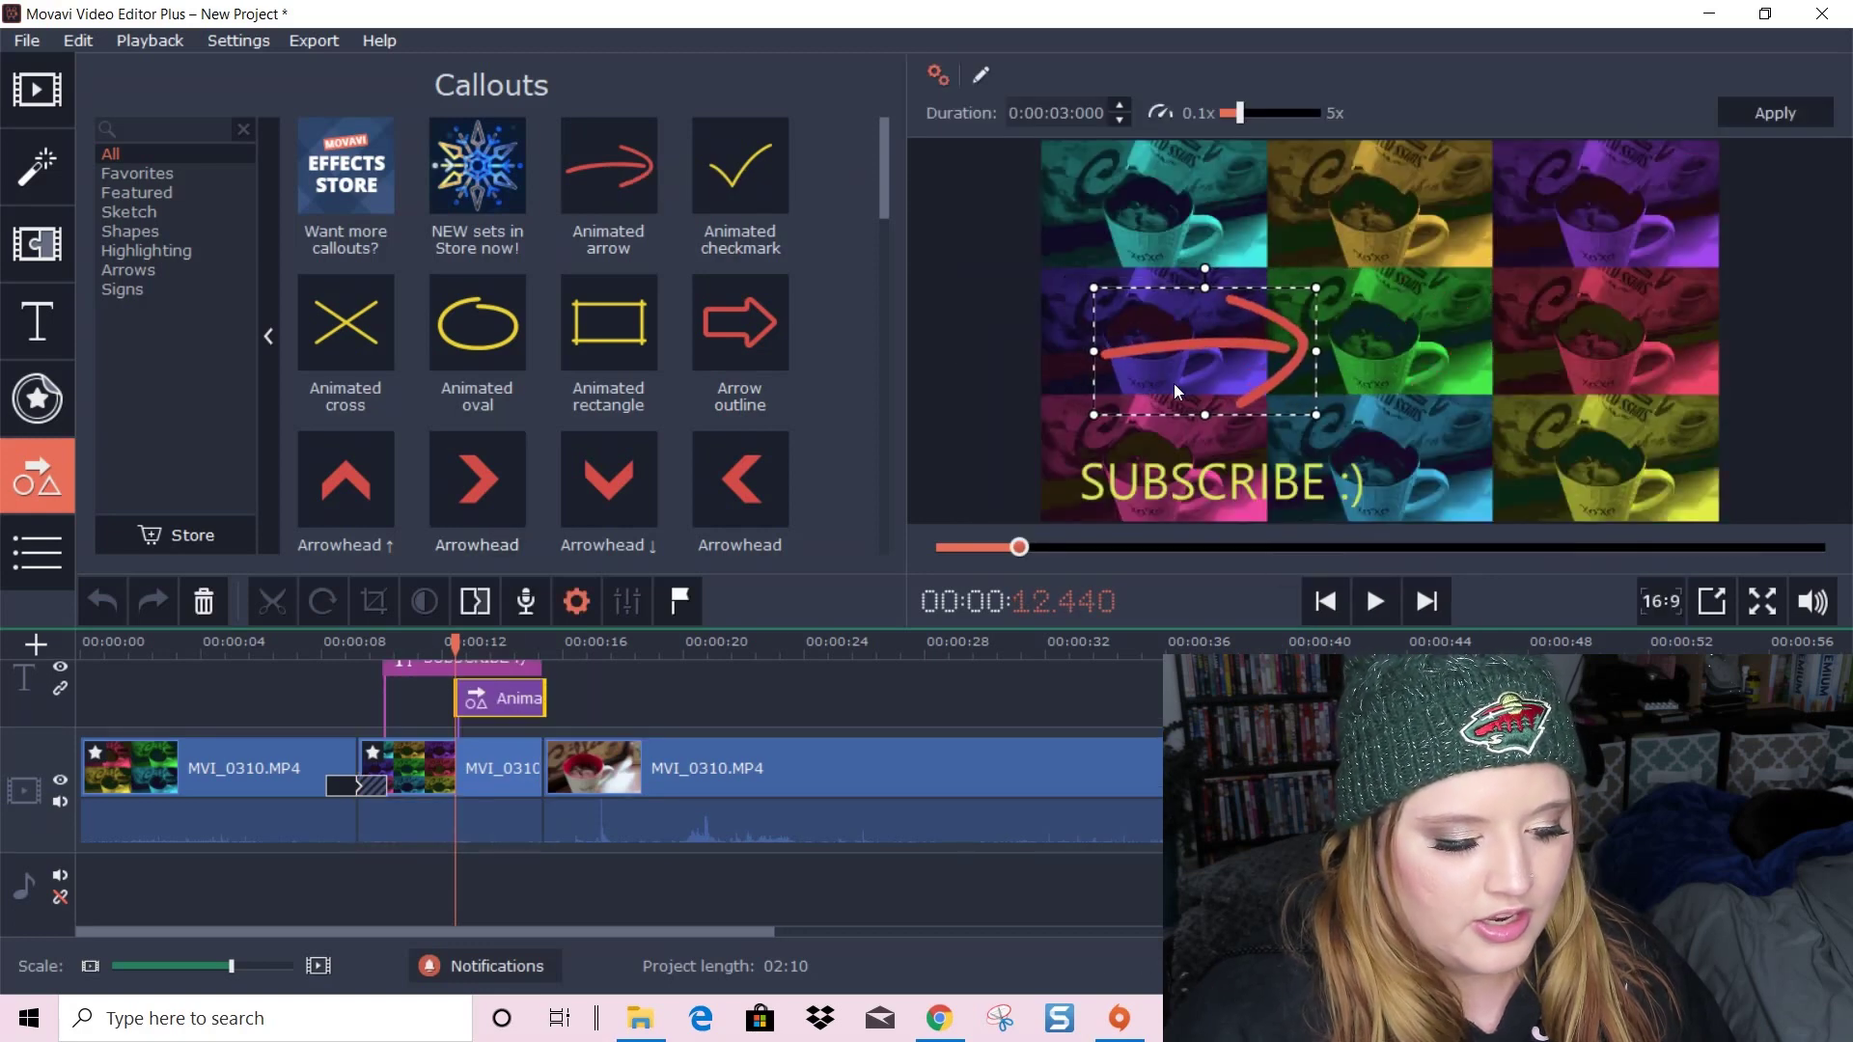
drag(1200, 240, 1260, 245)
drag(1271, 381, 1305, 304)
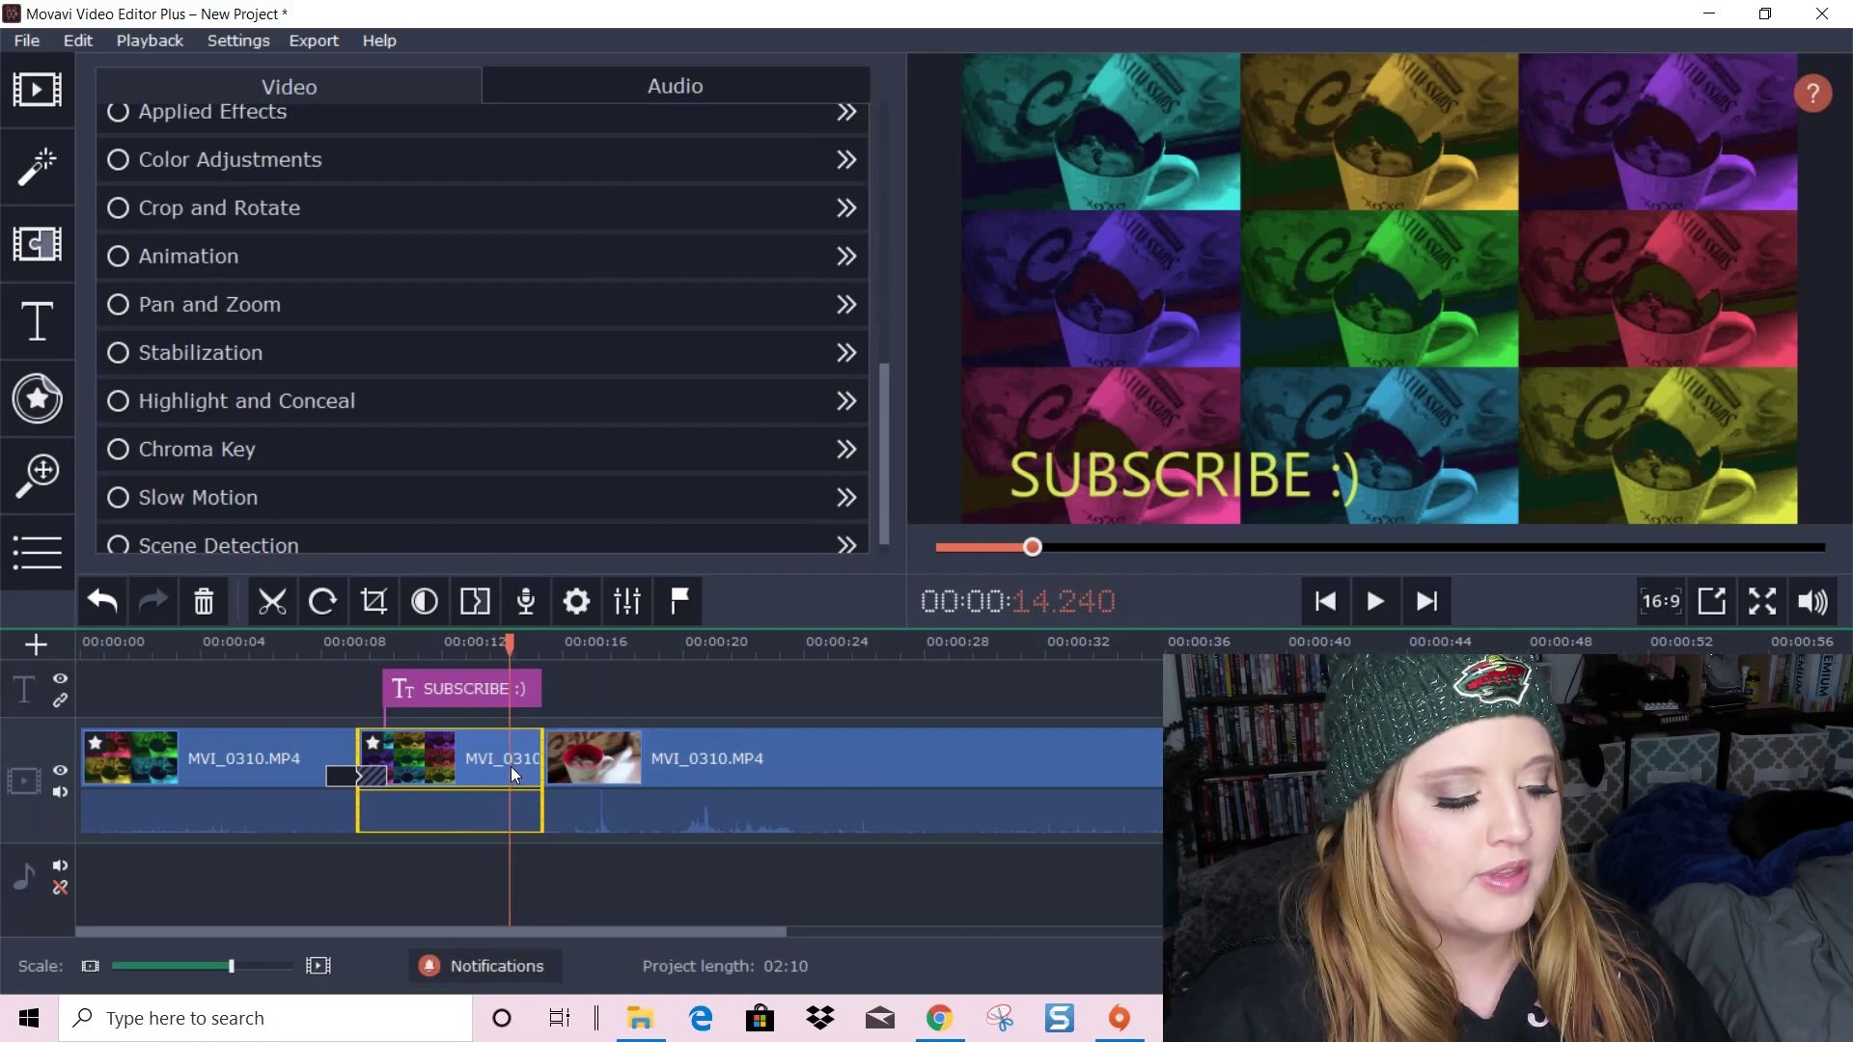
Review the clip editing options and try cropping the first pop art clip to a small area around the mug's rim
click(465, 743)
scroll(318, 303, up, 5)
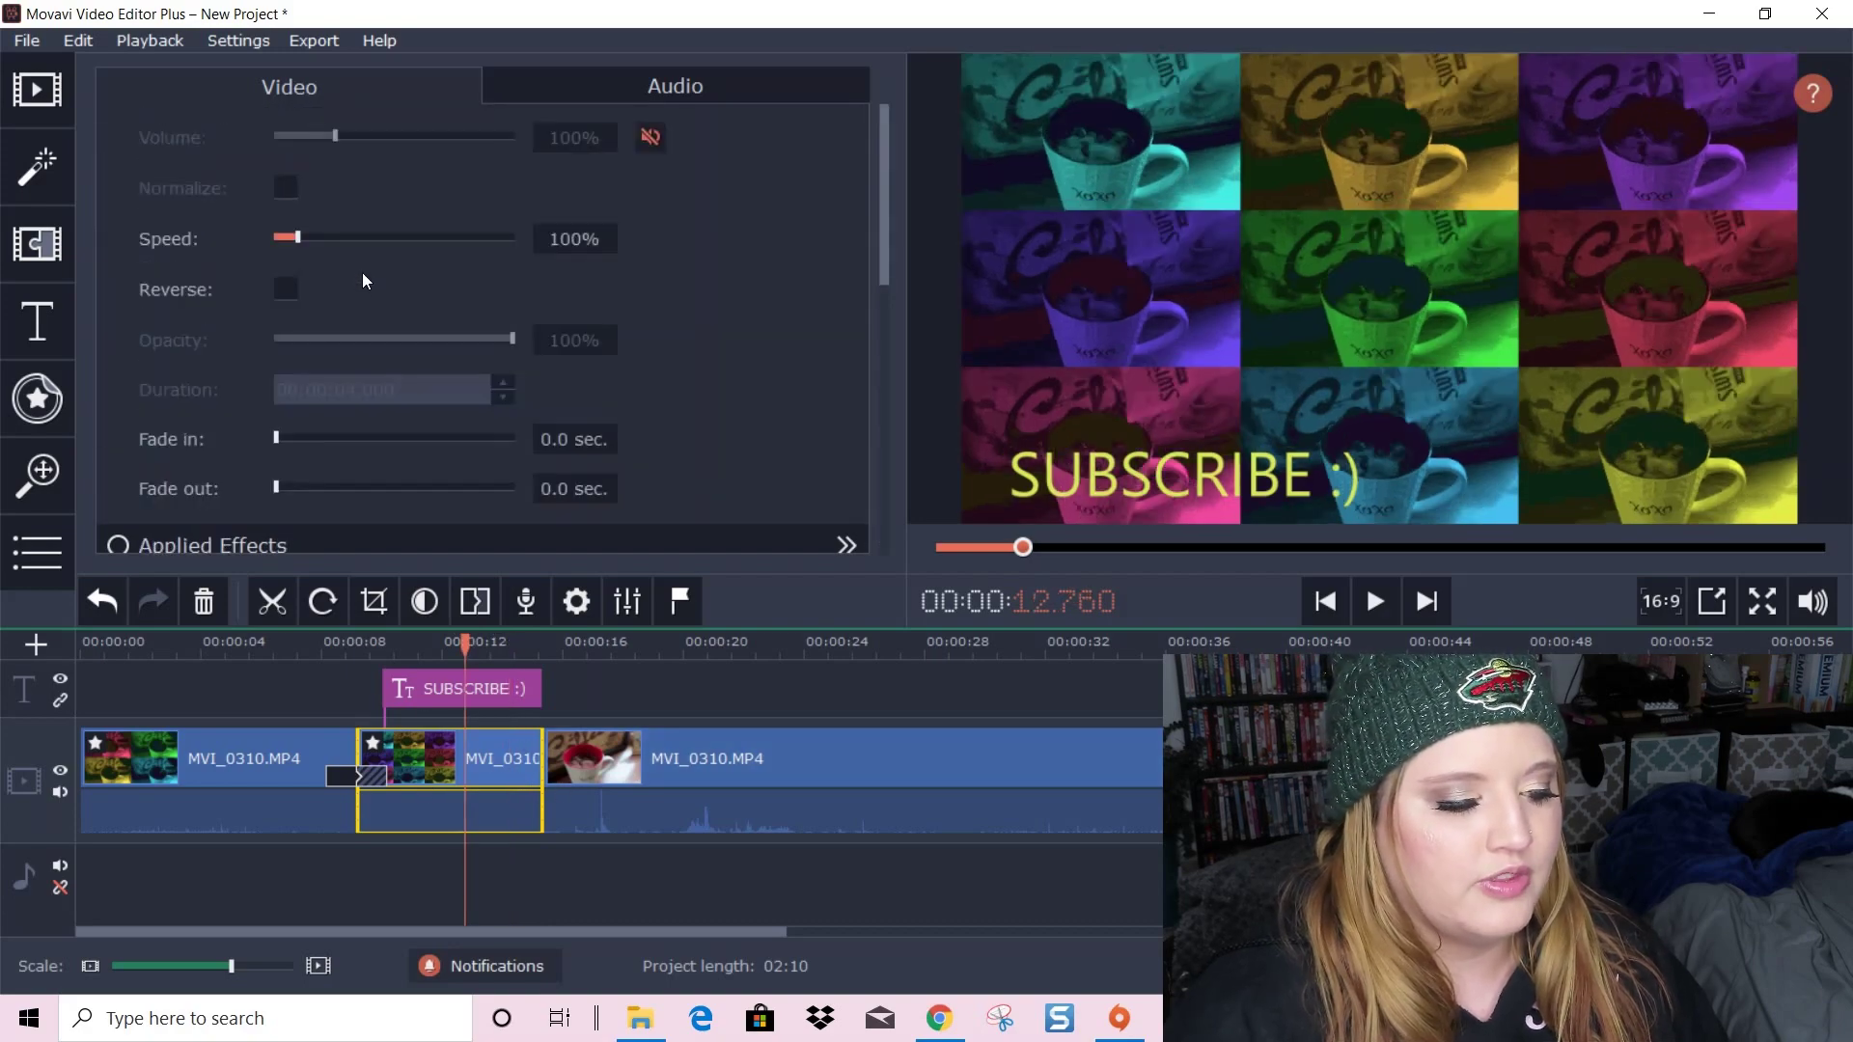
scroll(450, 384, down, 5)
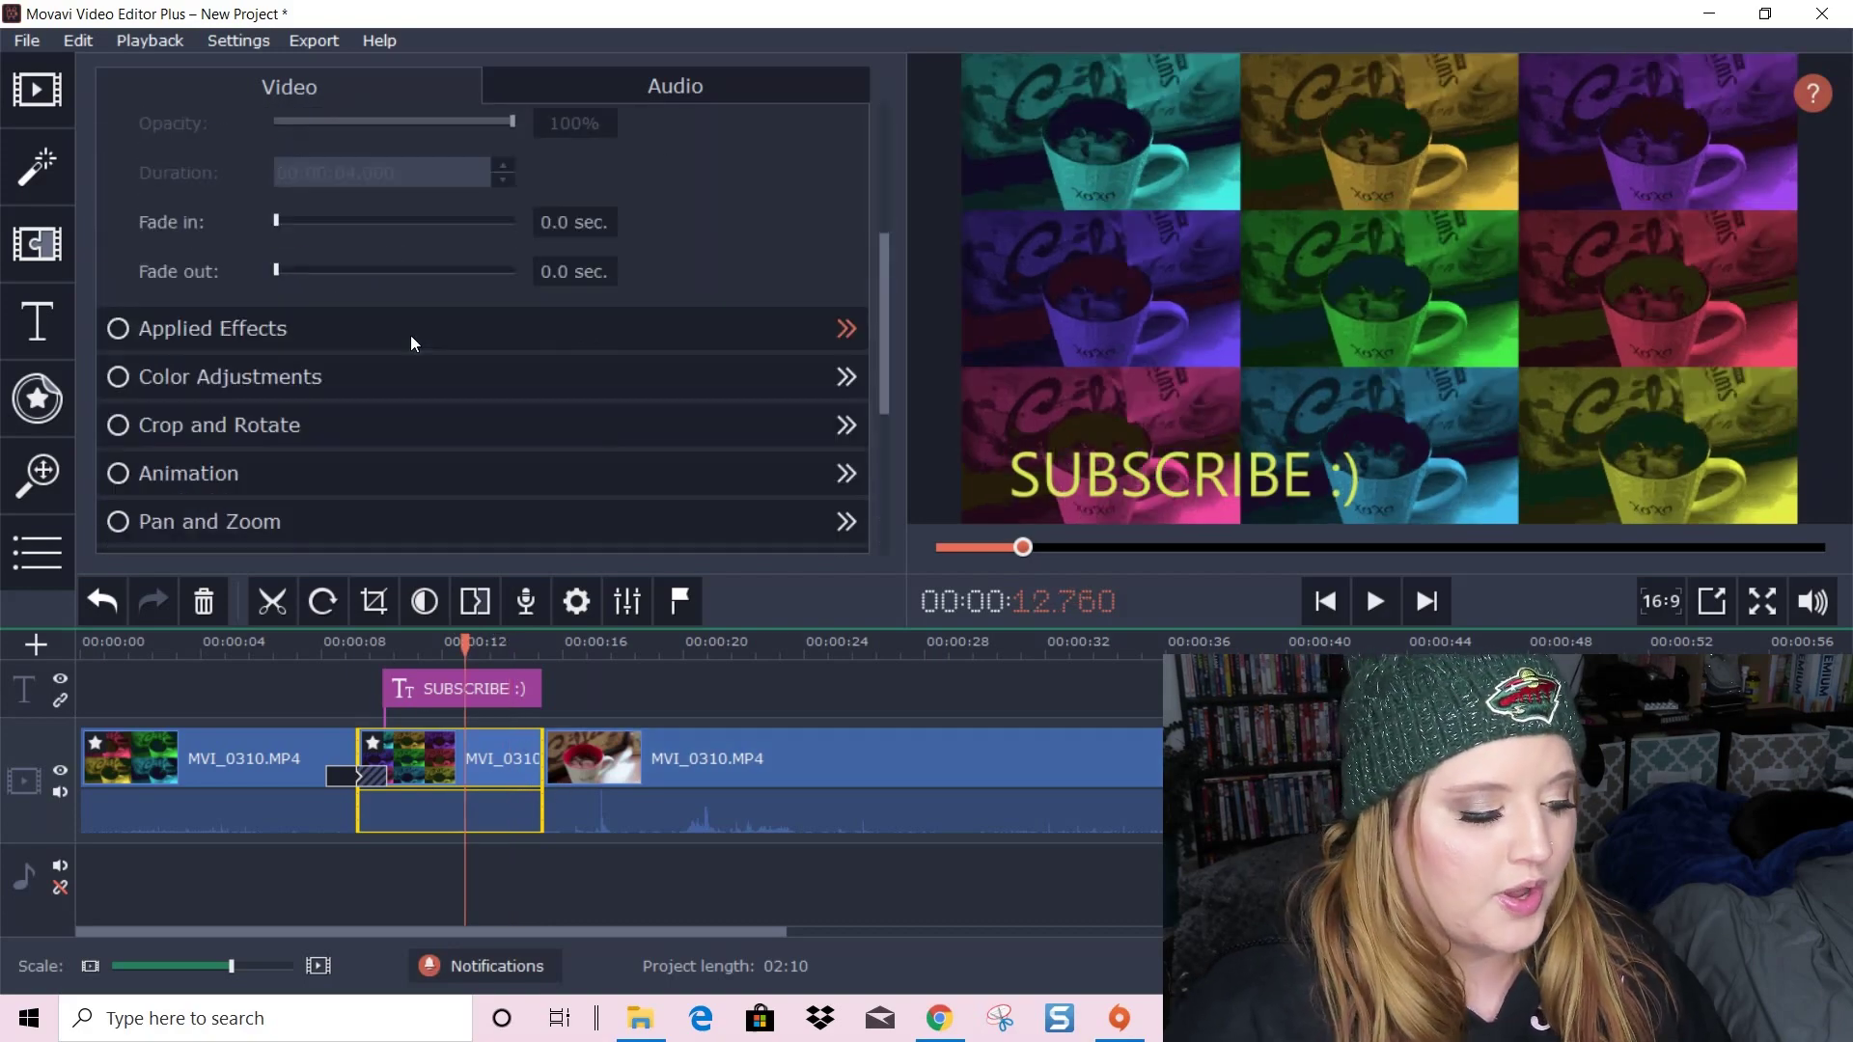
click(221, 784)
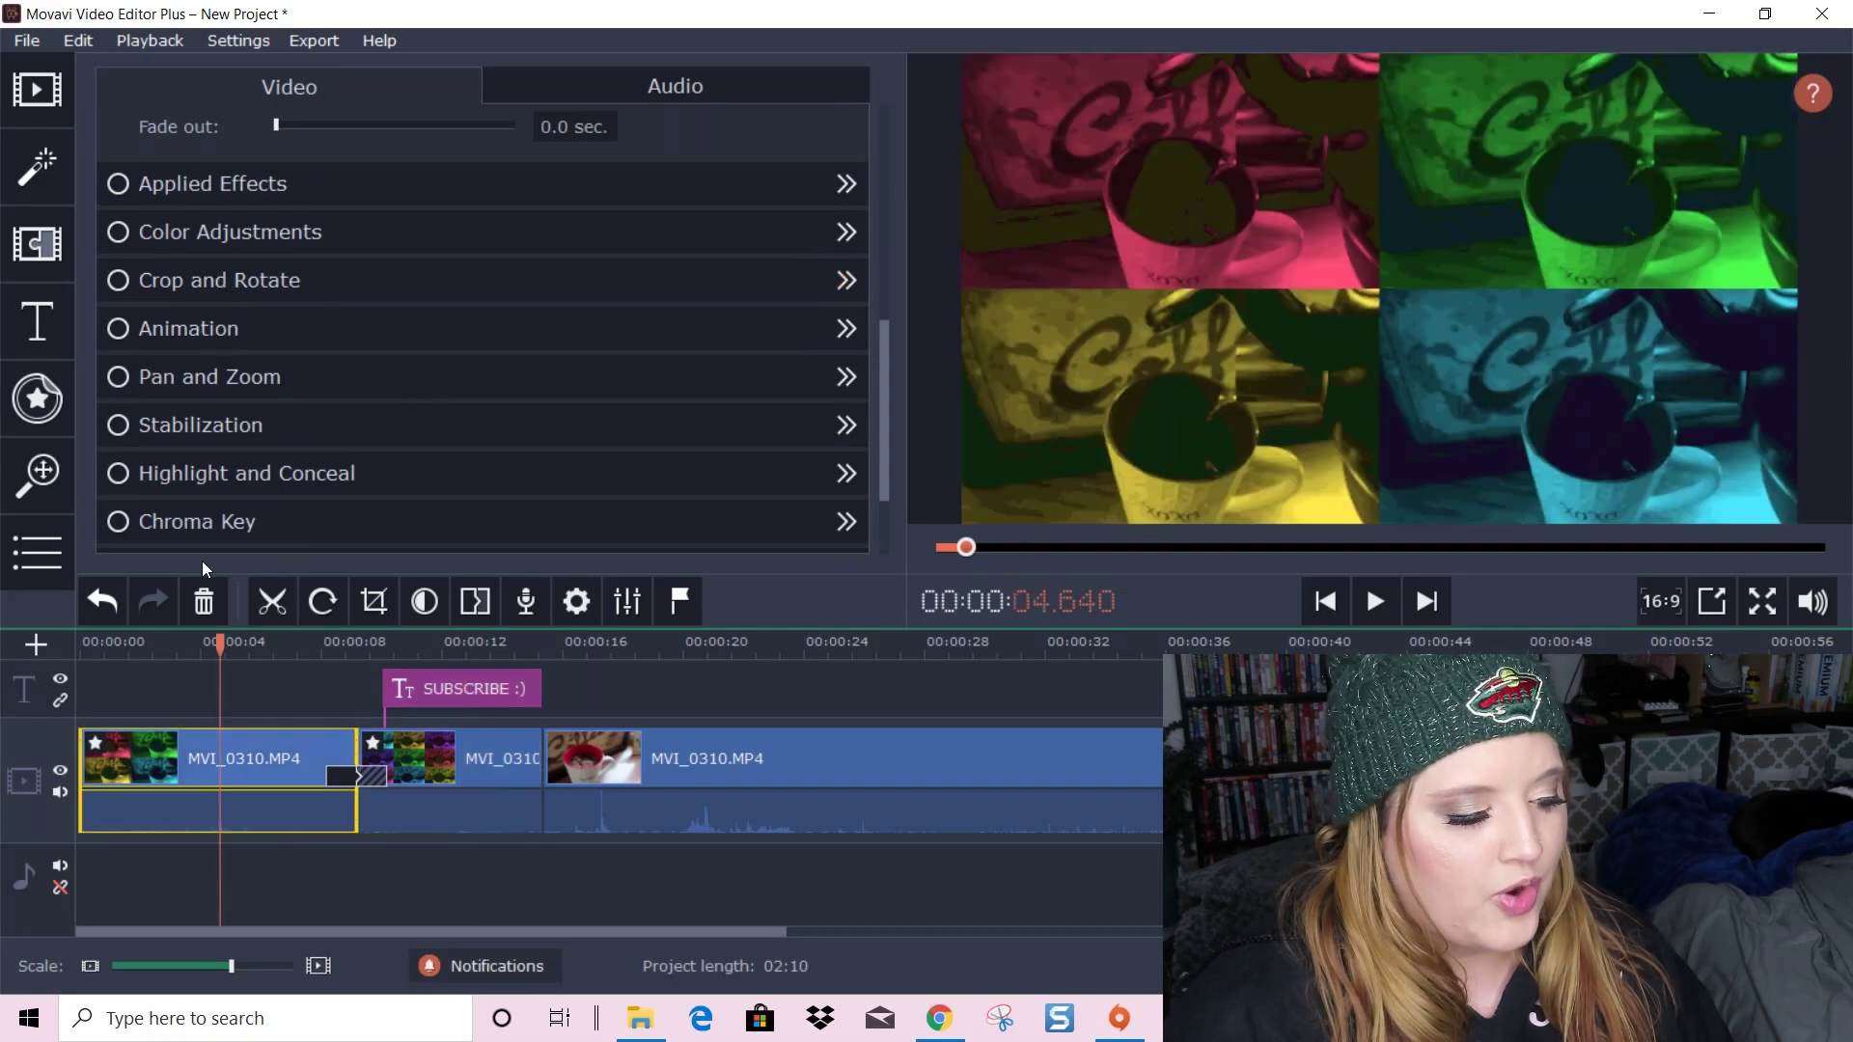
click(177, 286)
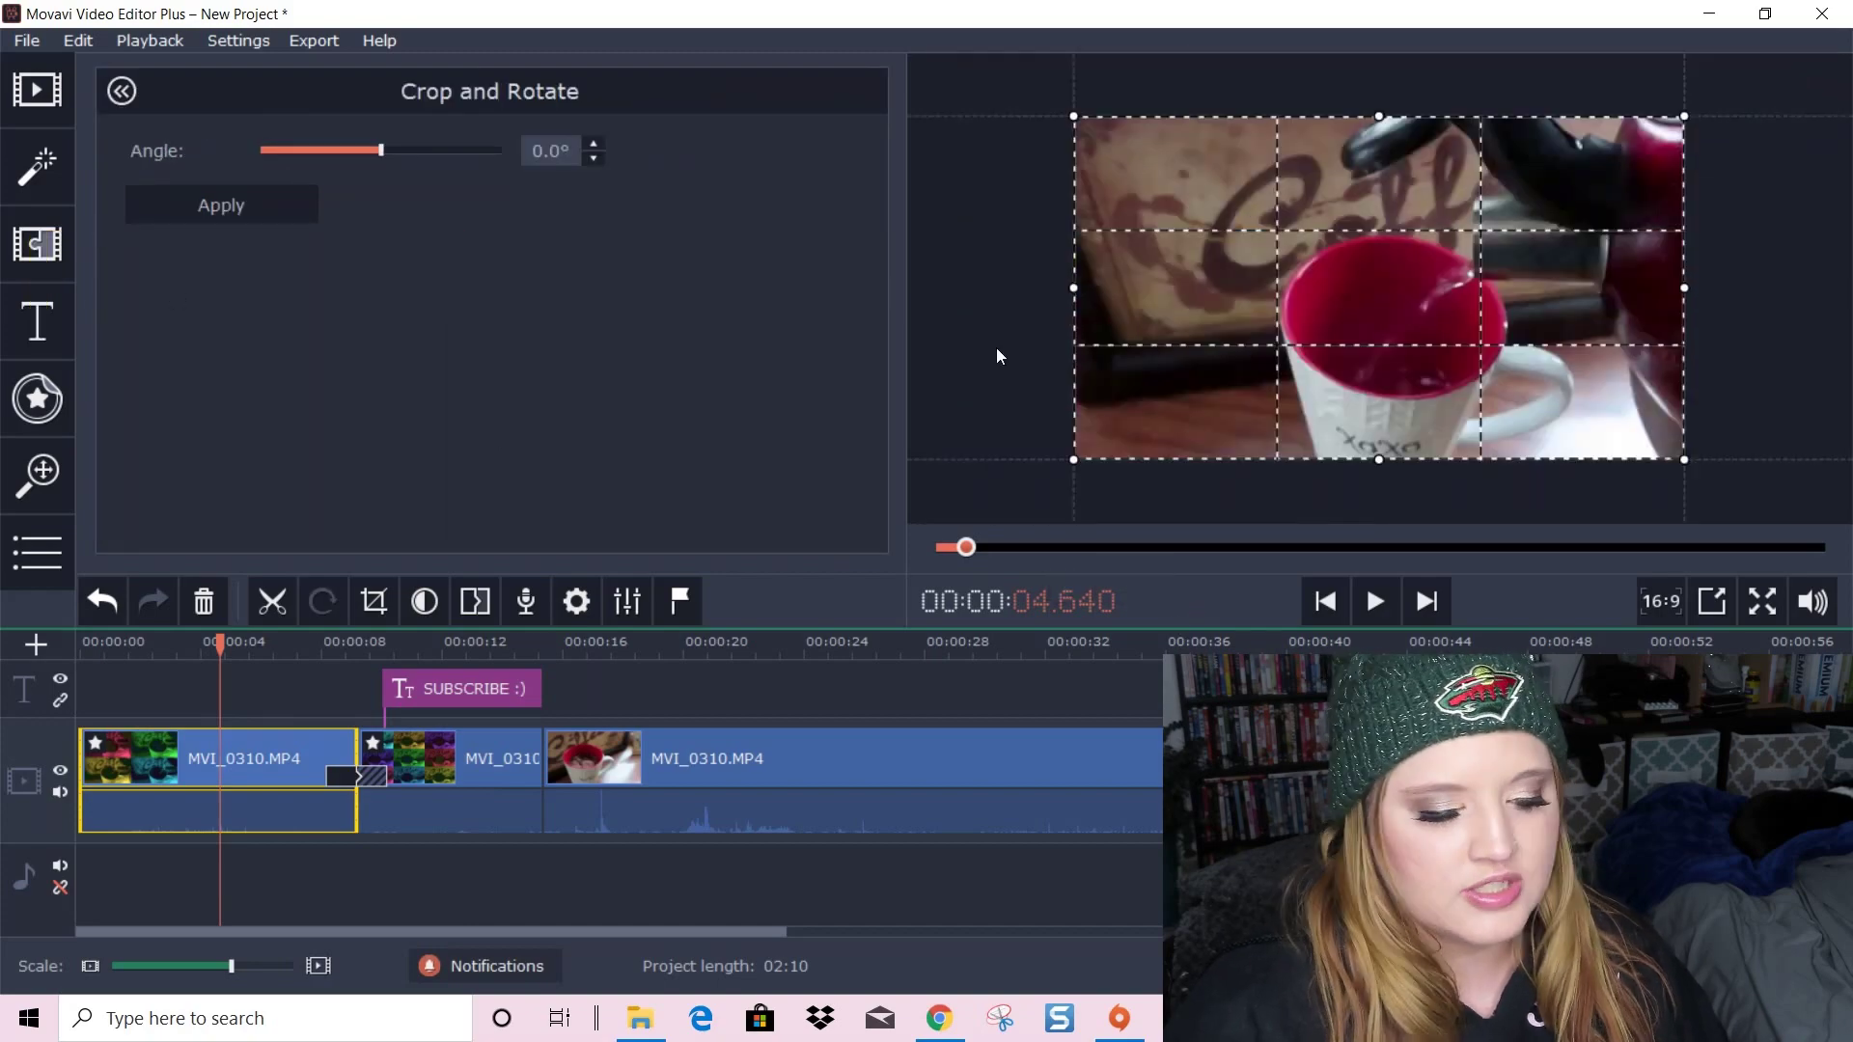
drag(1074, 459, 1455, 274)
drag(1573, 184, 1452, 253)
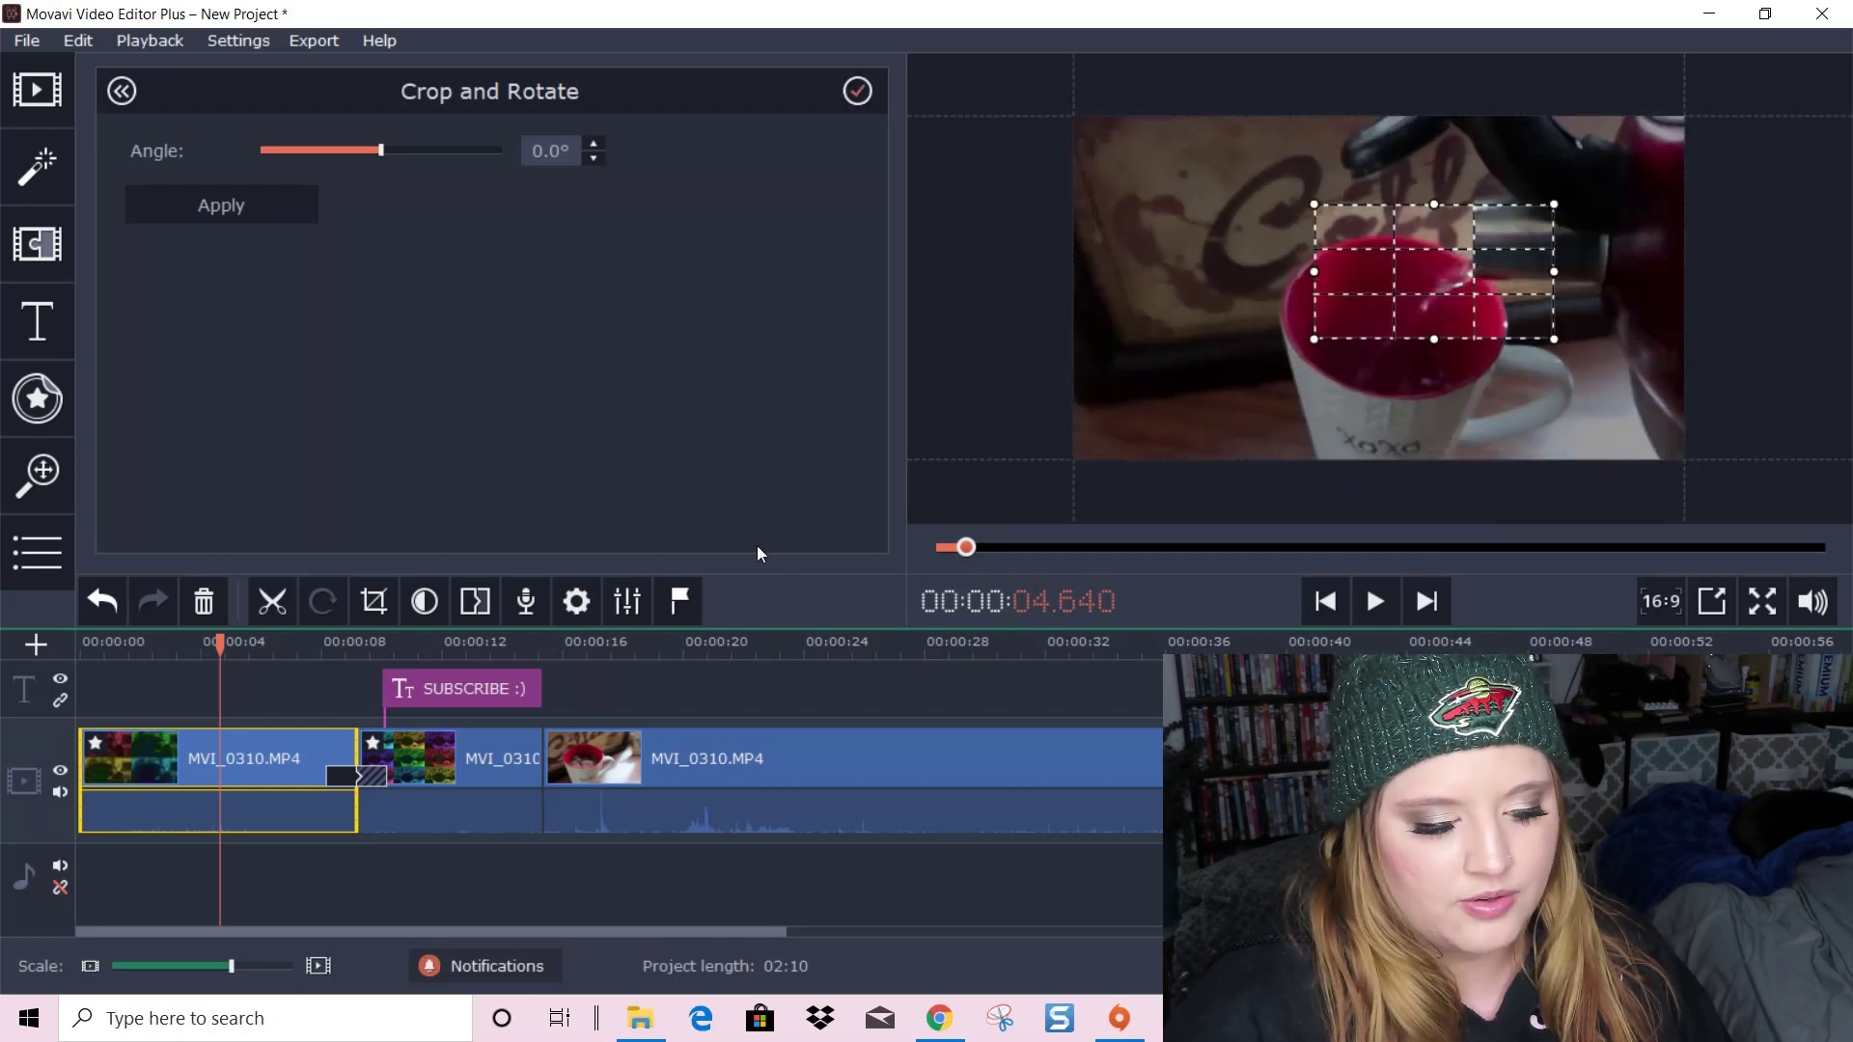
click(216, 210)
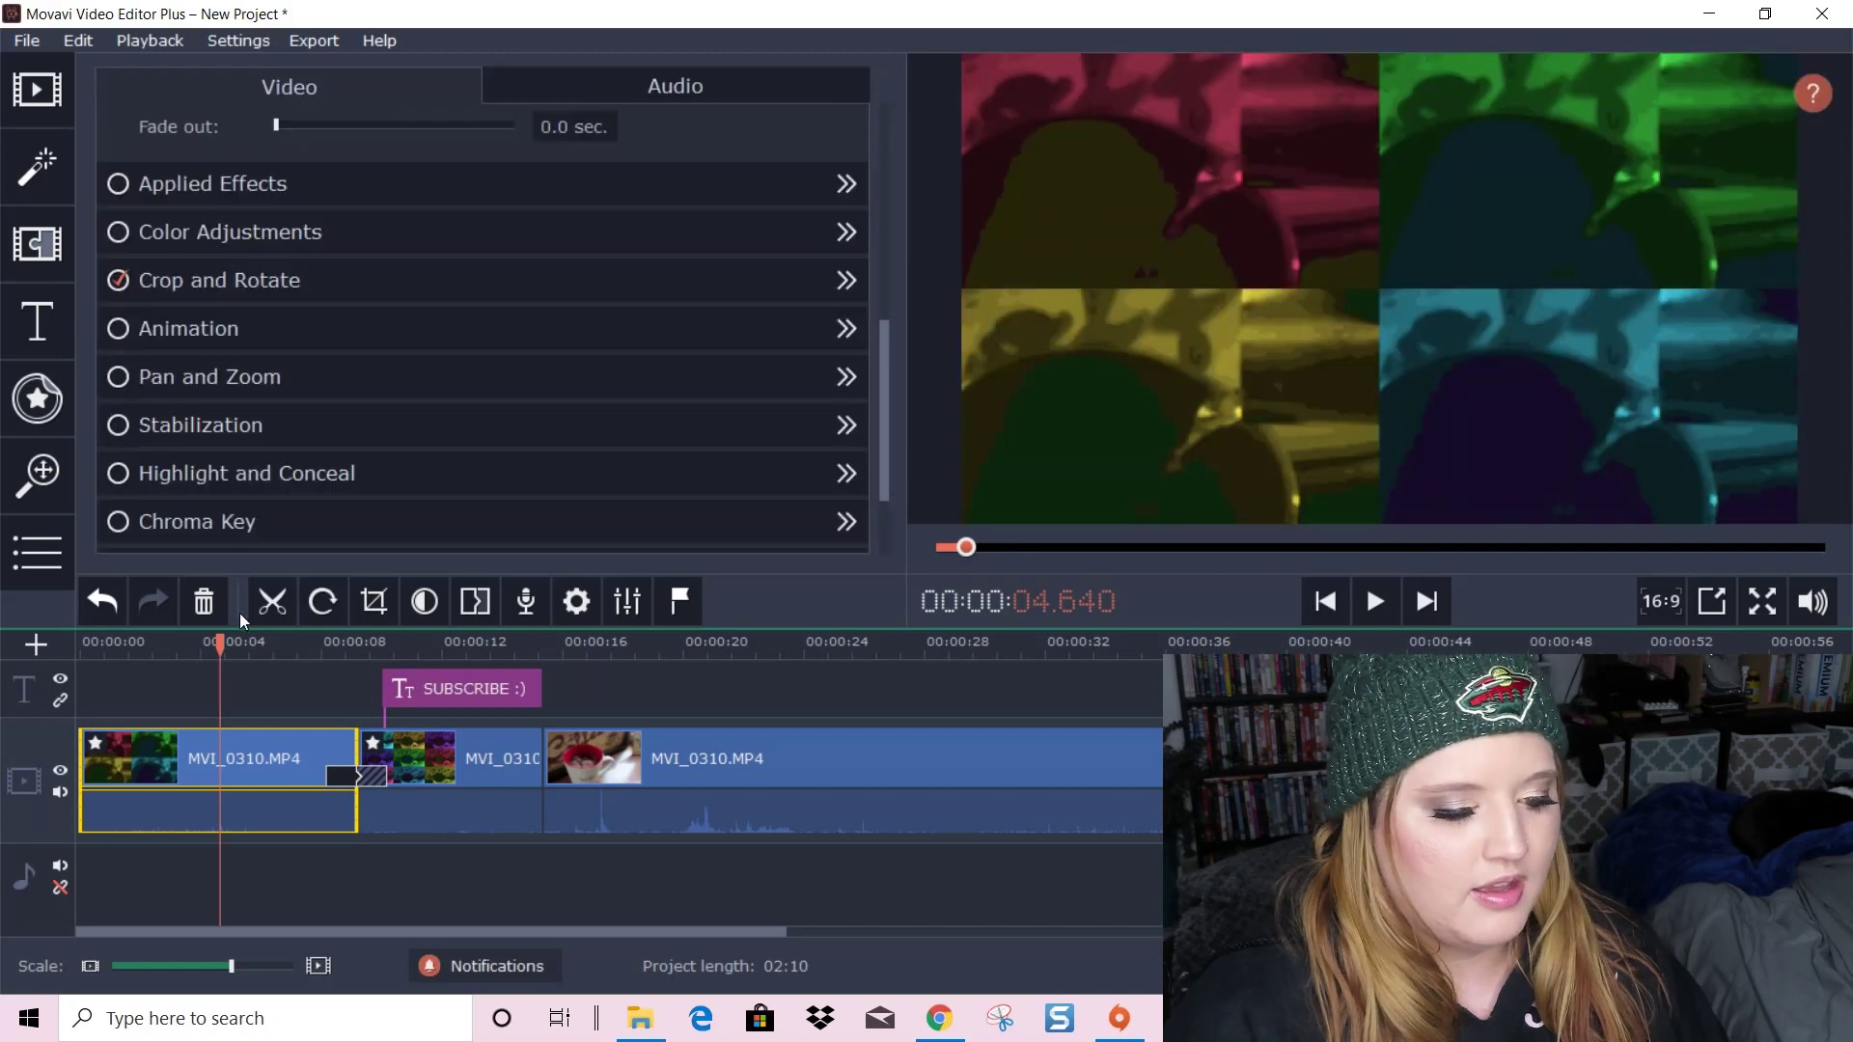
click(1377, 601)
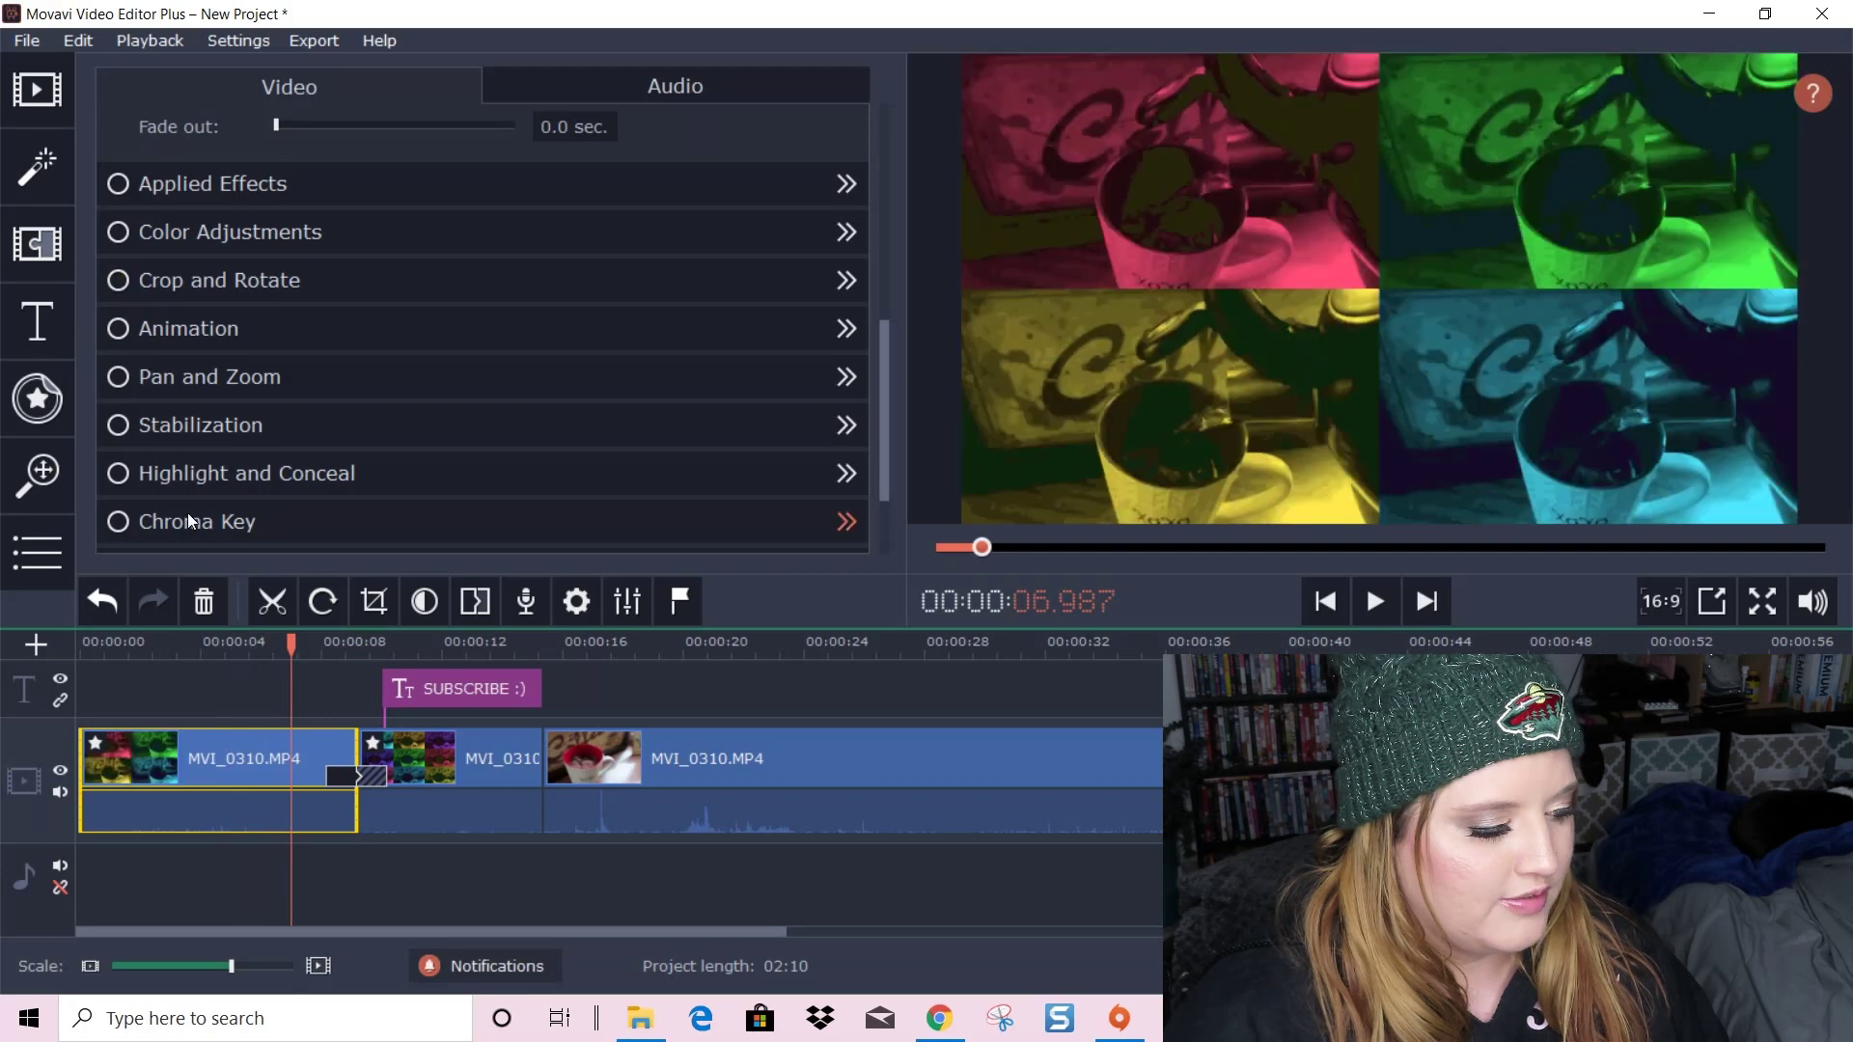
Try a Zoom in effect at the start of the unfiltered third clip, with its end frame centred on the mug
click(176, 379)
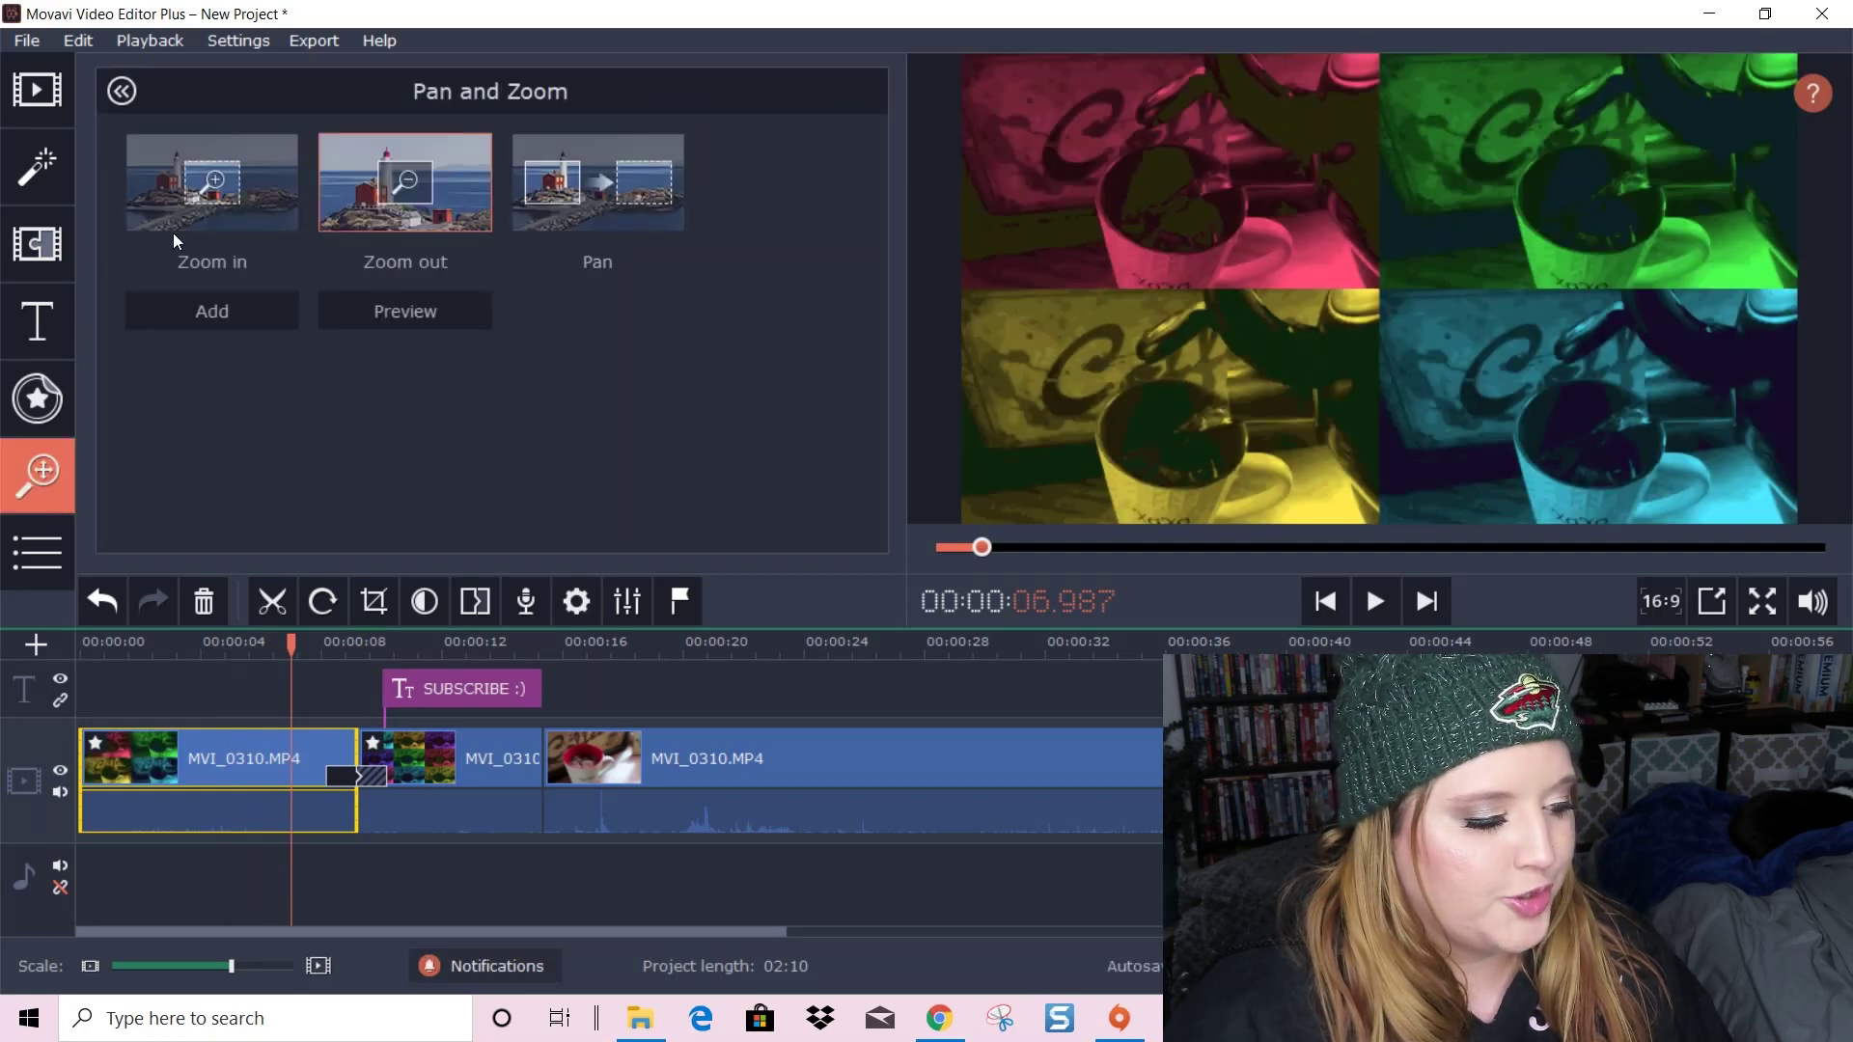
click(442, 791)
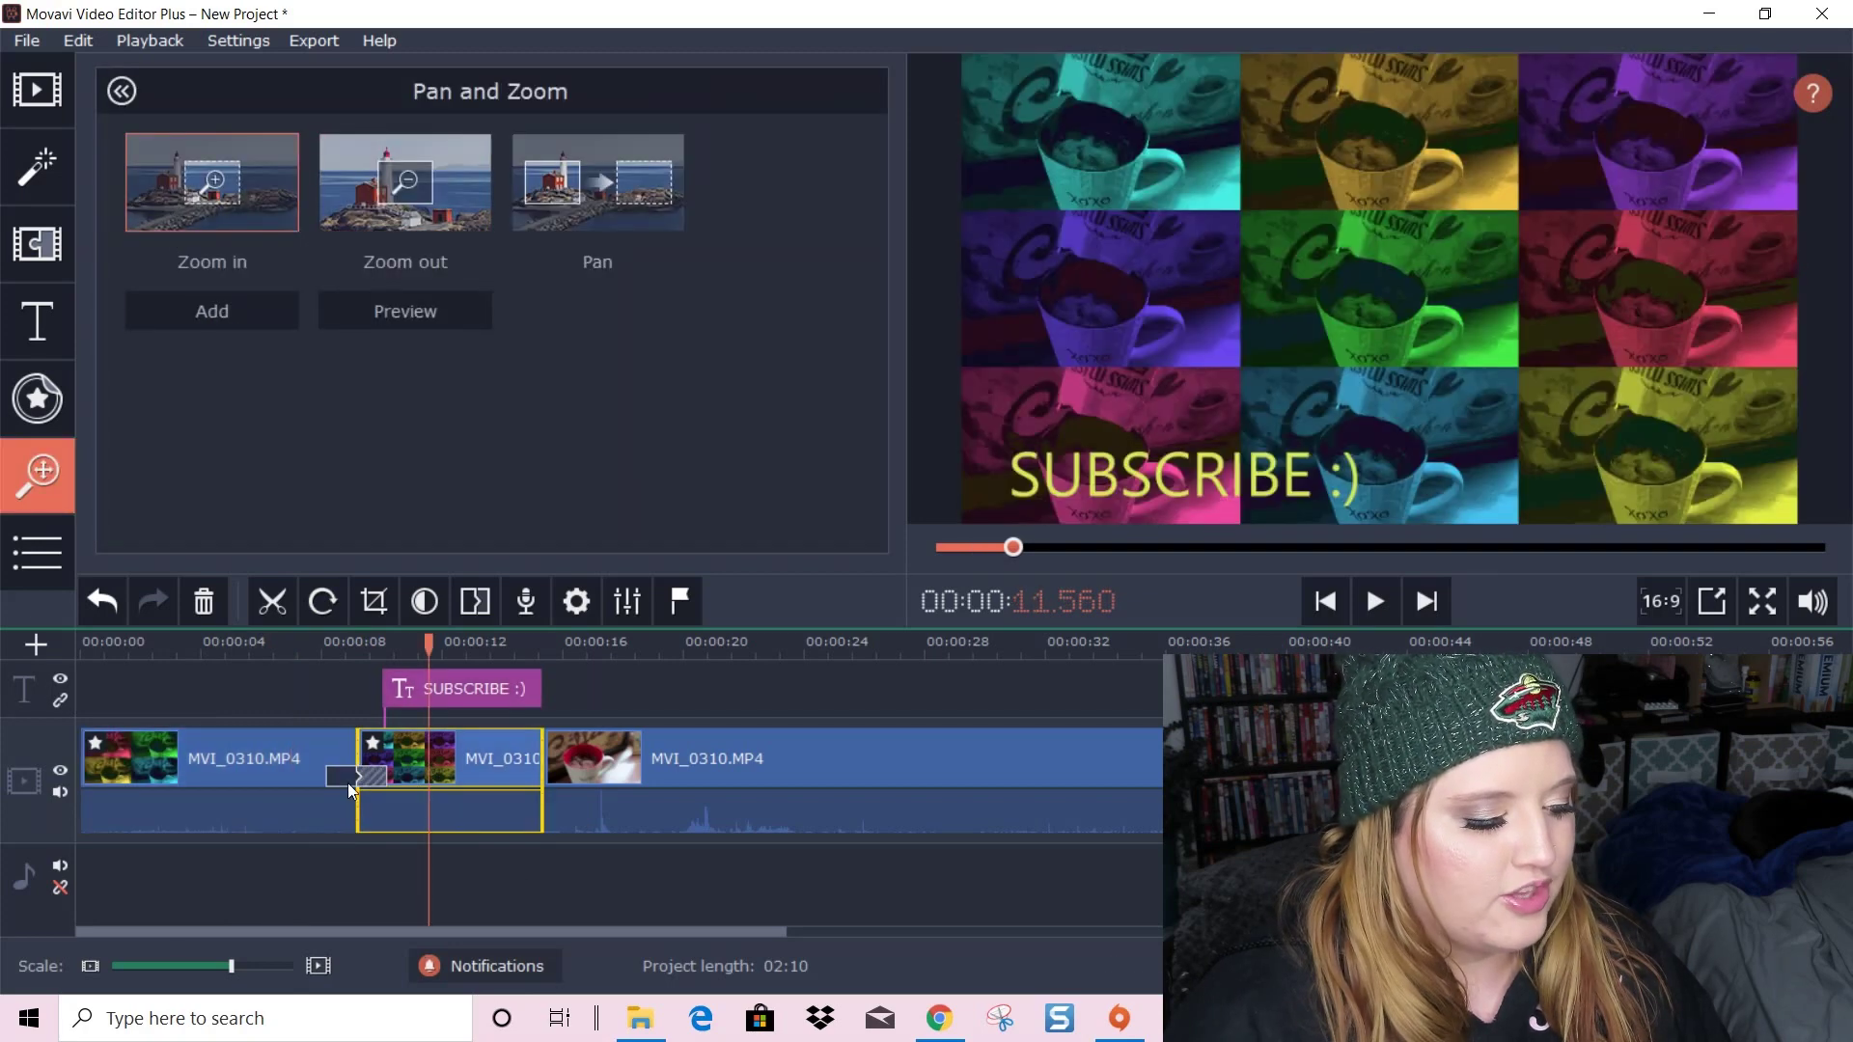
click(270, 764)
click(262, 639)
drag(263, 636, 546, 649)
click(550, 762)
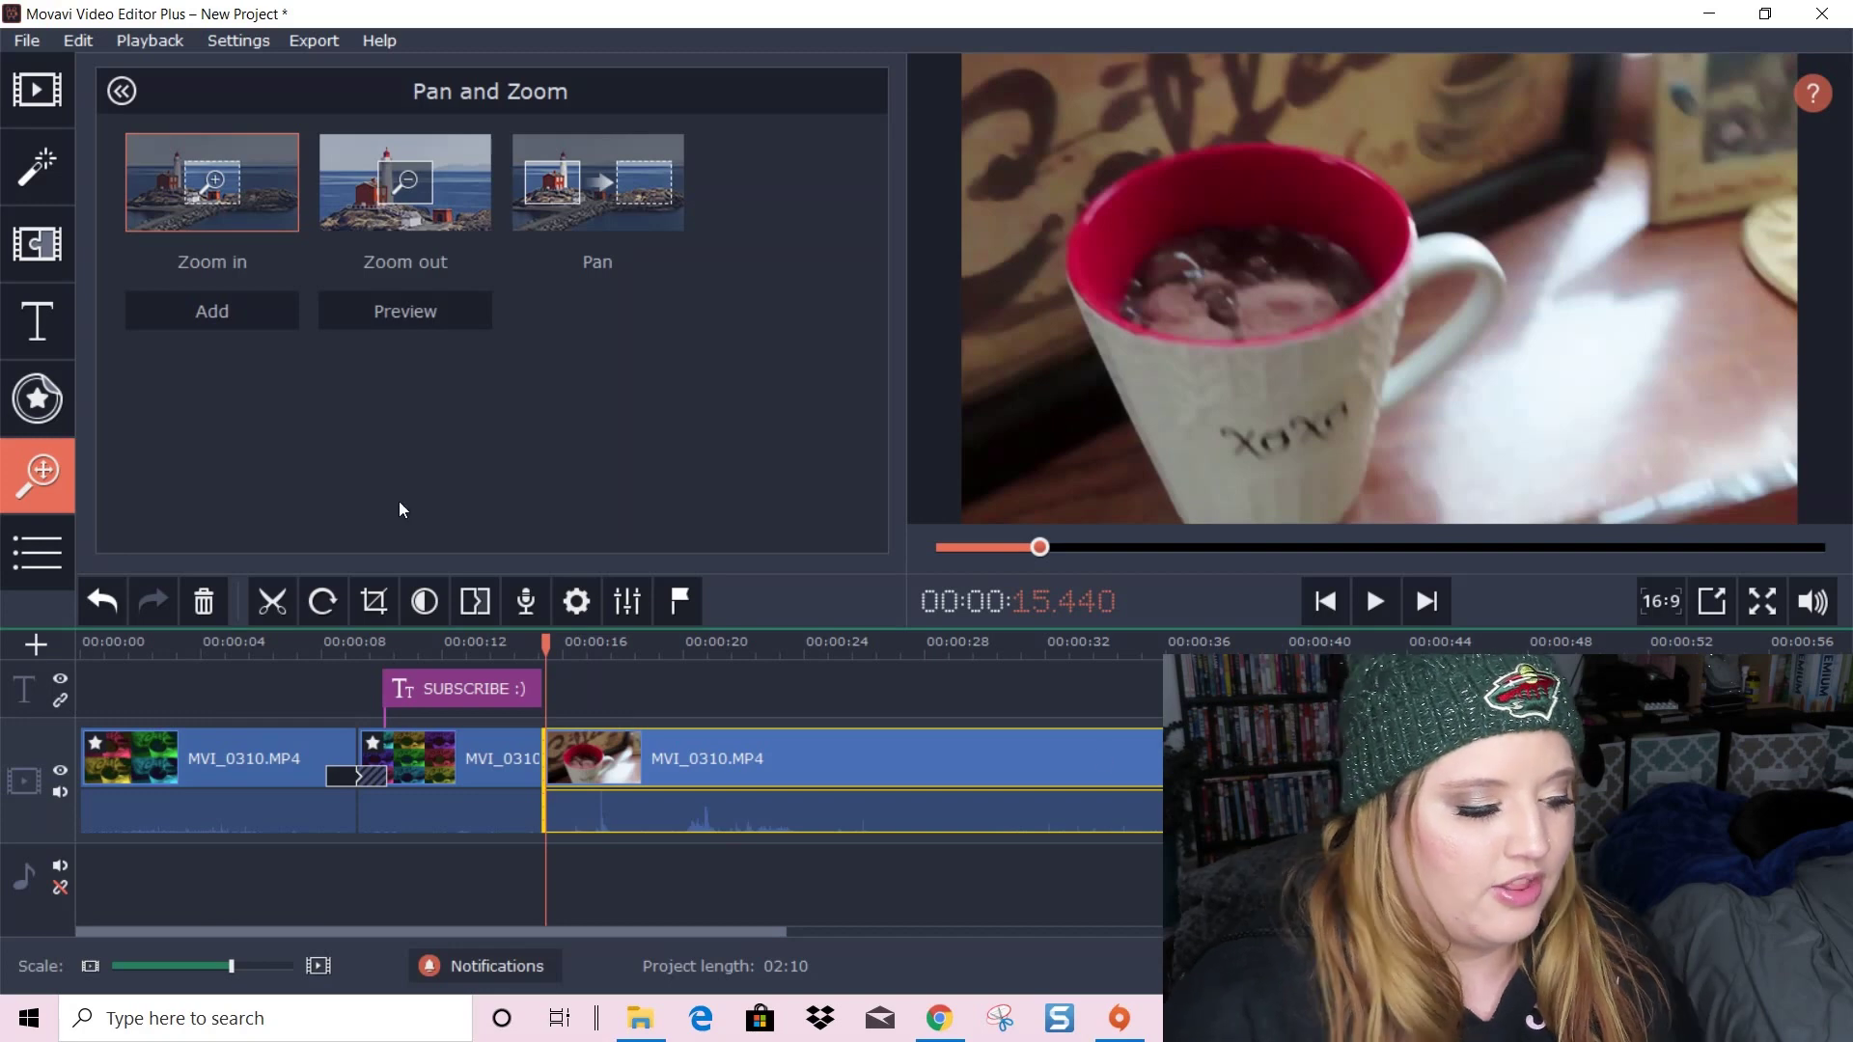
click(211, 311)
mouse_move(1541, 403)
mouse_down()
mouse_move(1496, 380)
mouse_move(1534, 414)
mouse_up()
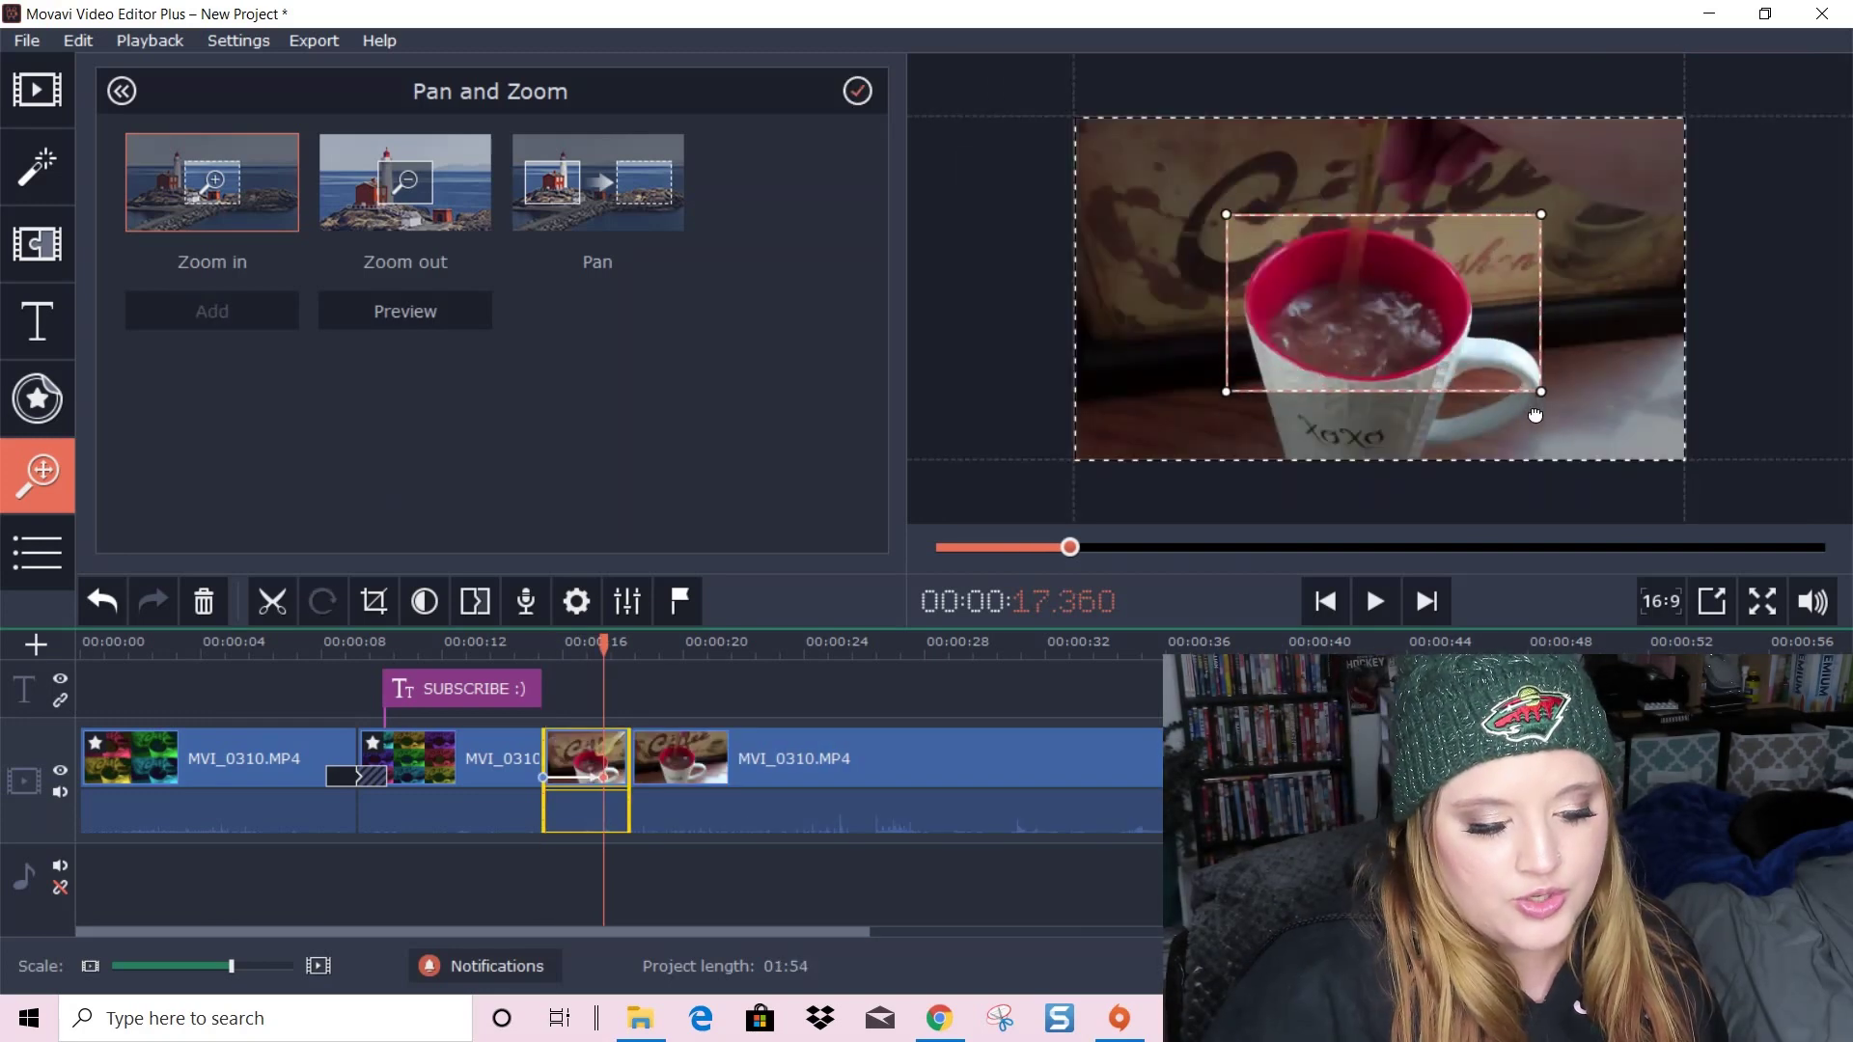
drag(1399, 343, 1360, 390)
click(1325, 601)
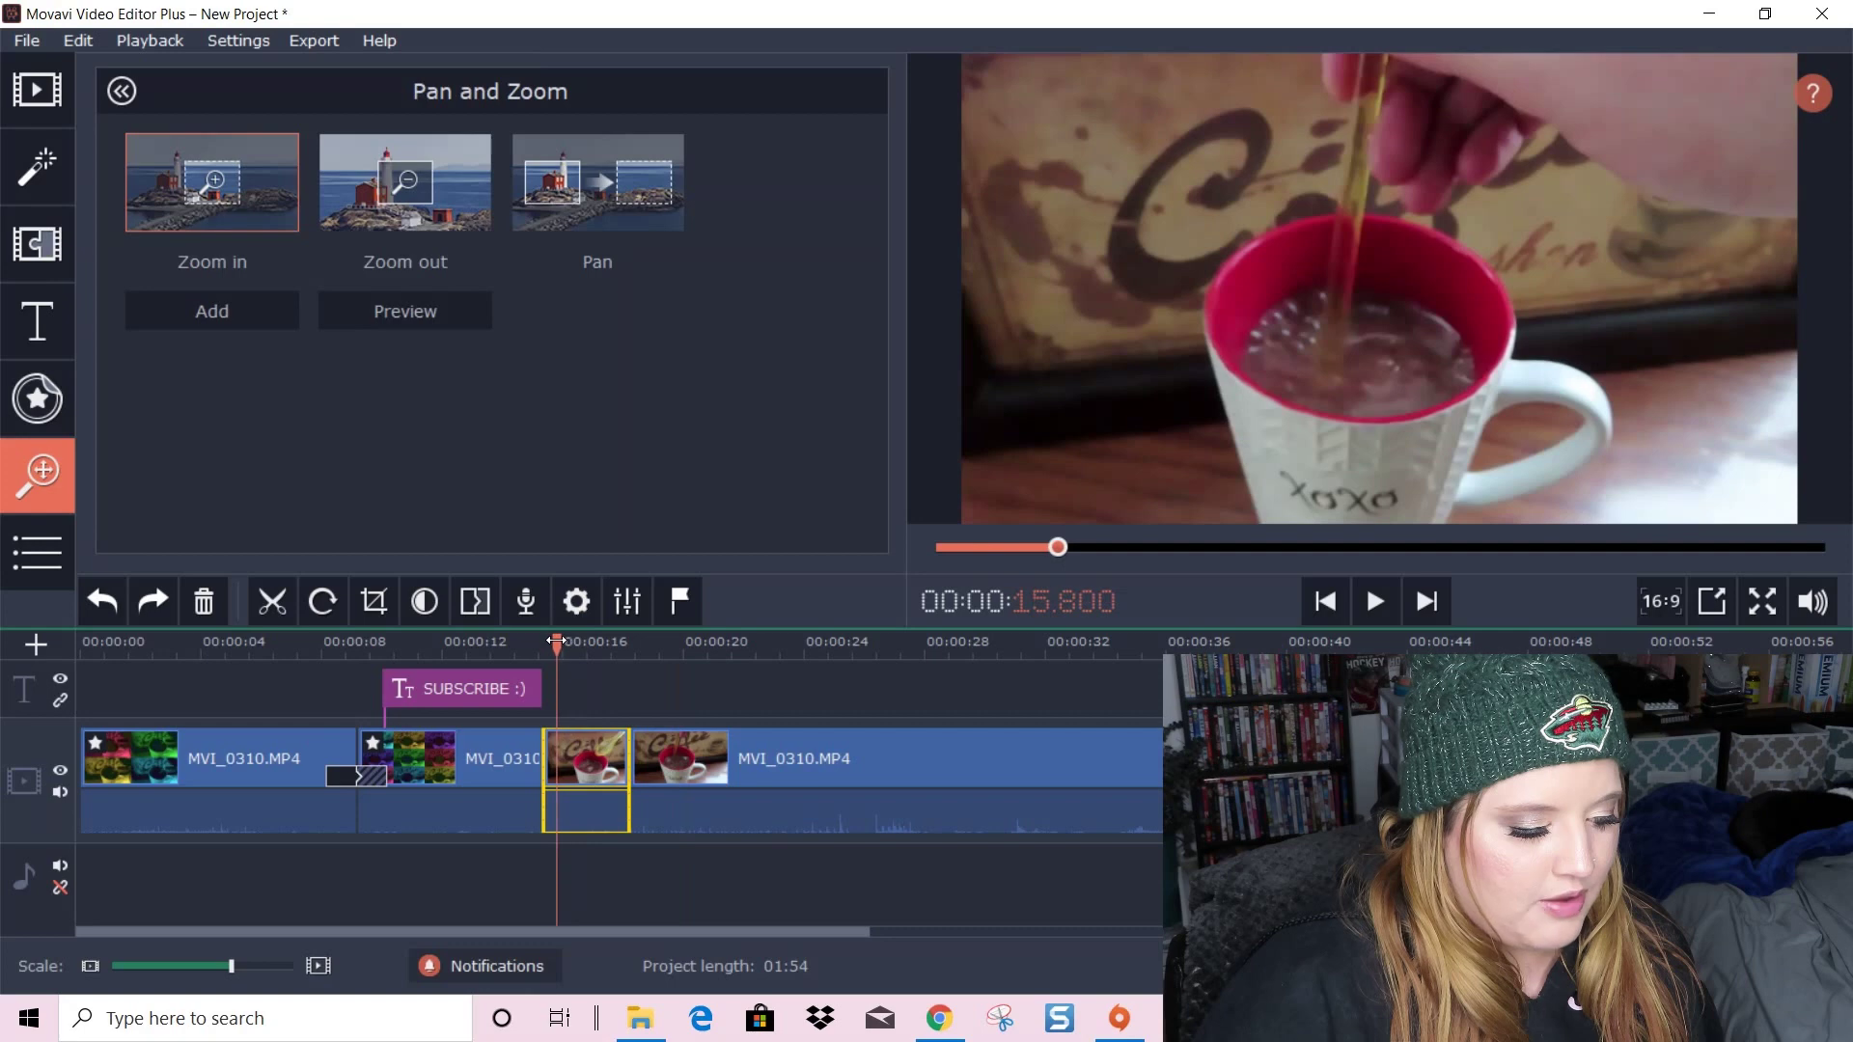
Try a Zoom out effect from a mug close-up at 15.4 seconds, stretched across the short third clip, and disable it after playback
drag(557, 639, 544, 638)
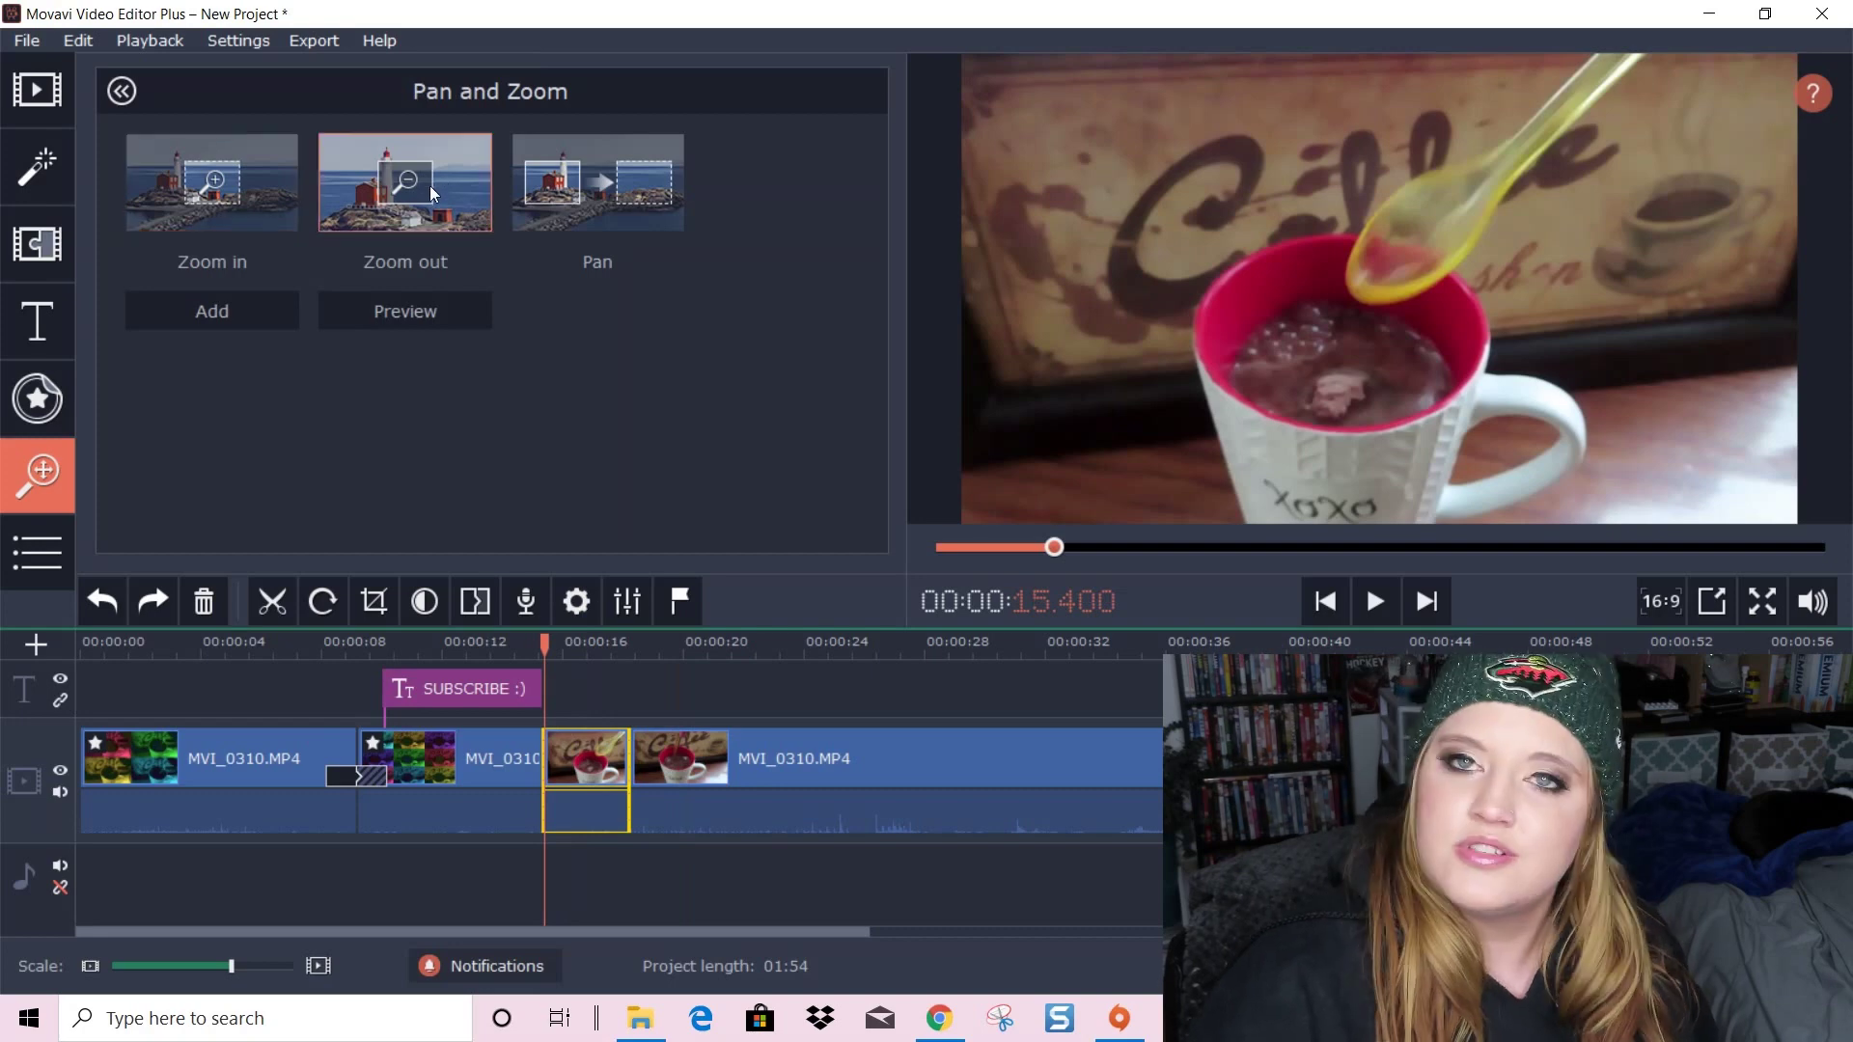
click(212, 311)
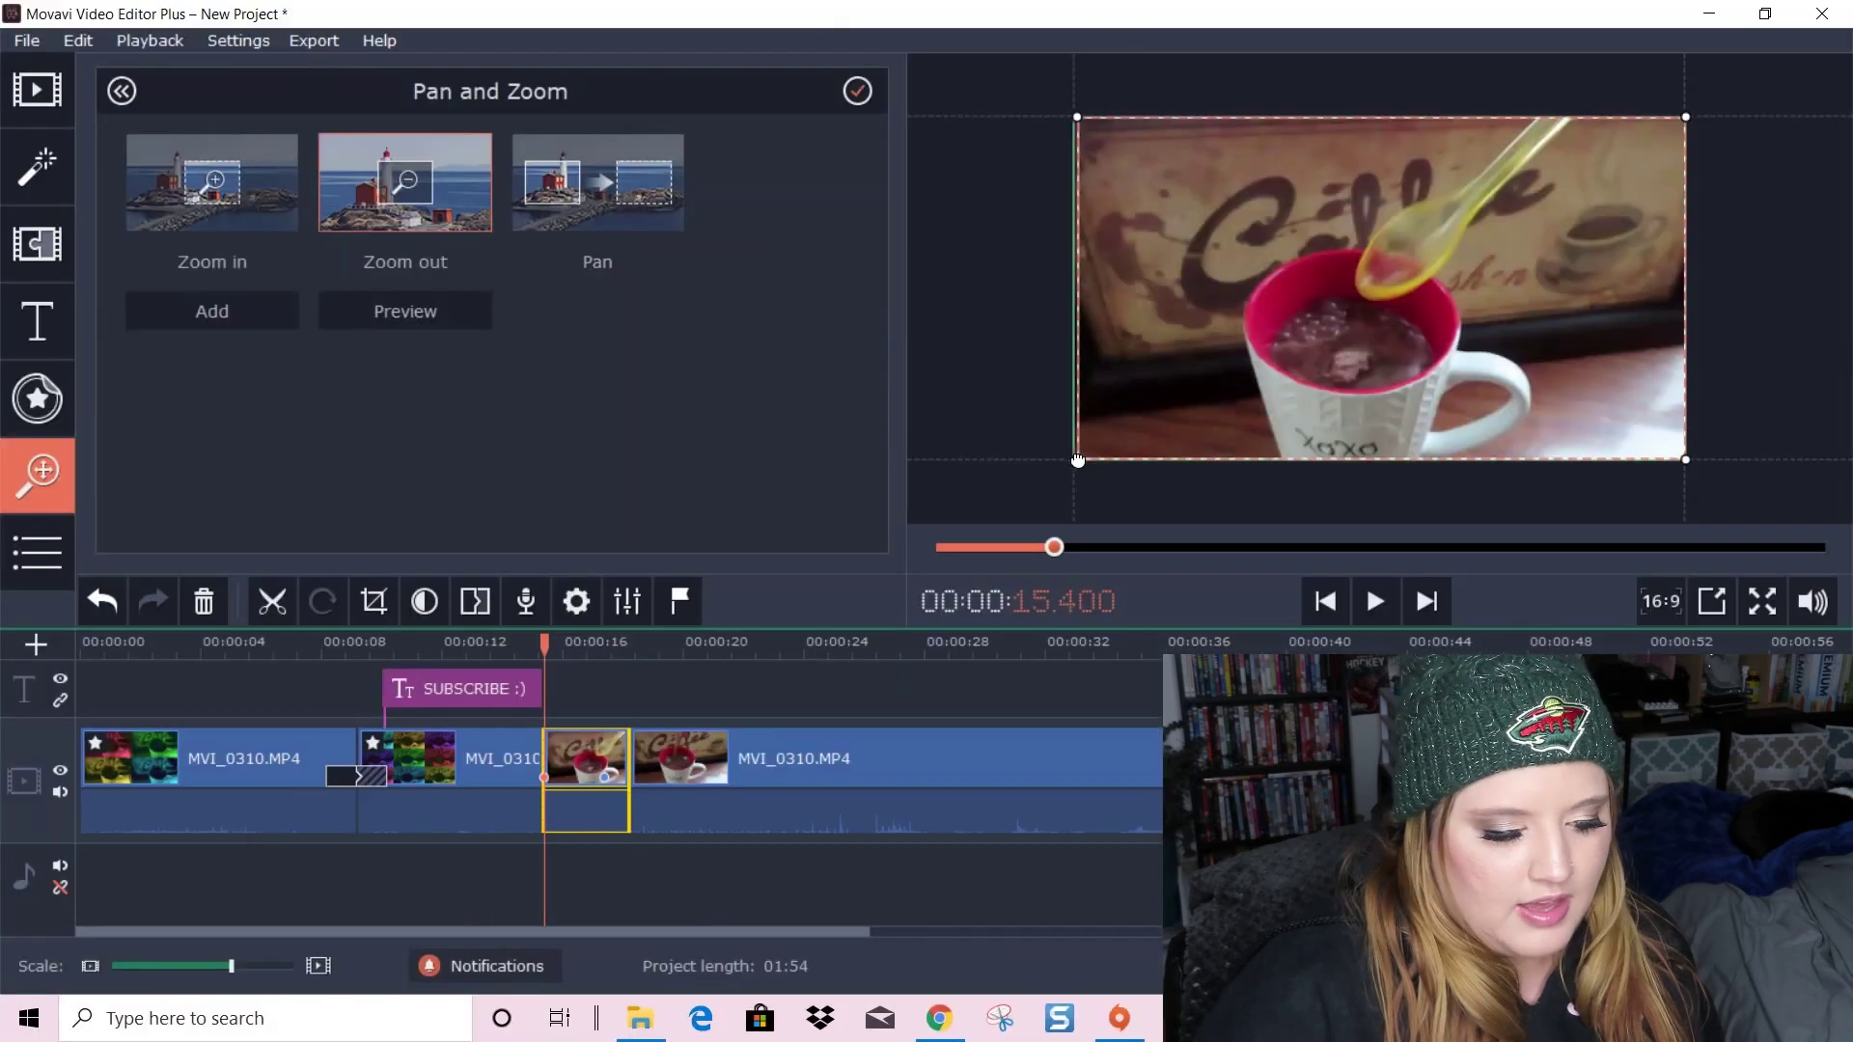
drag(1074, 460, 1426, 368)
drag(1579, 267, 1424, 428)
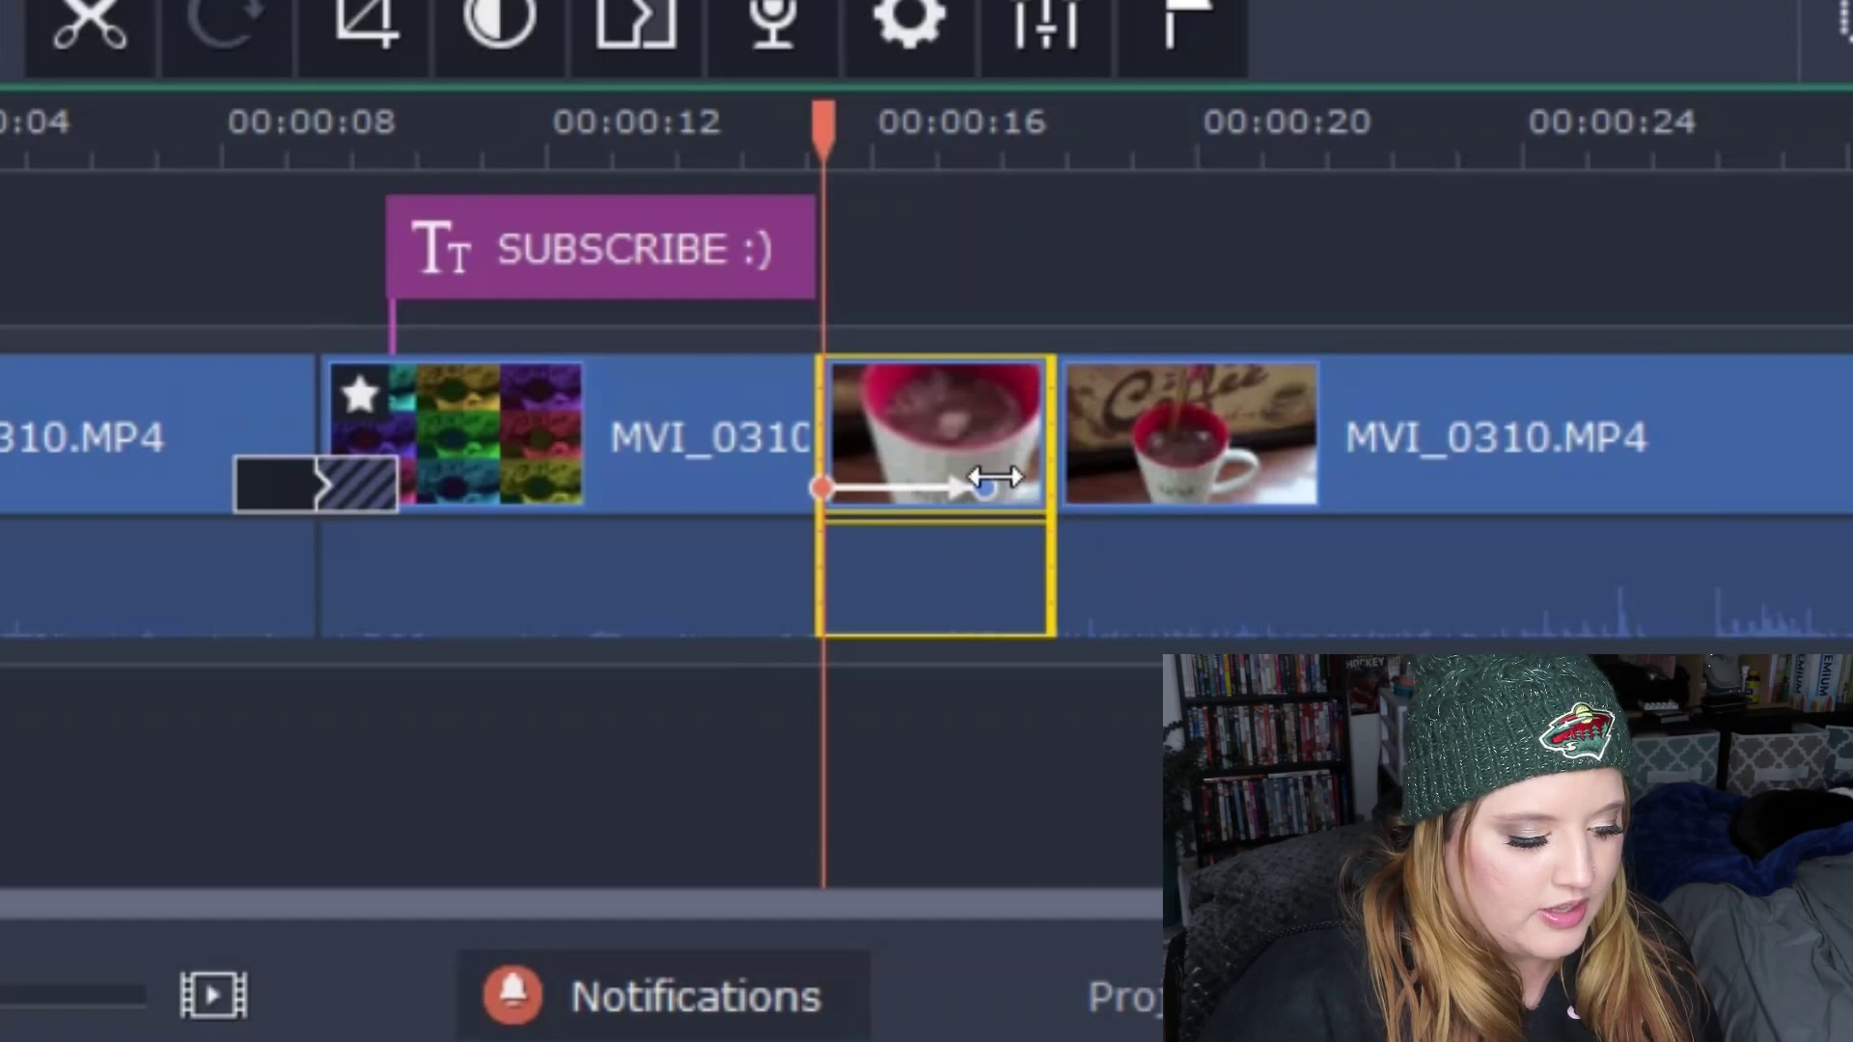
drag(994, 477, 1062, 487)
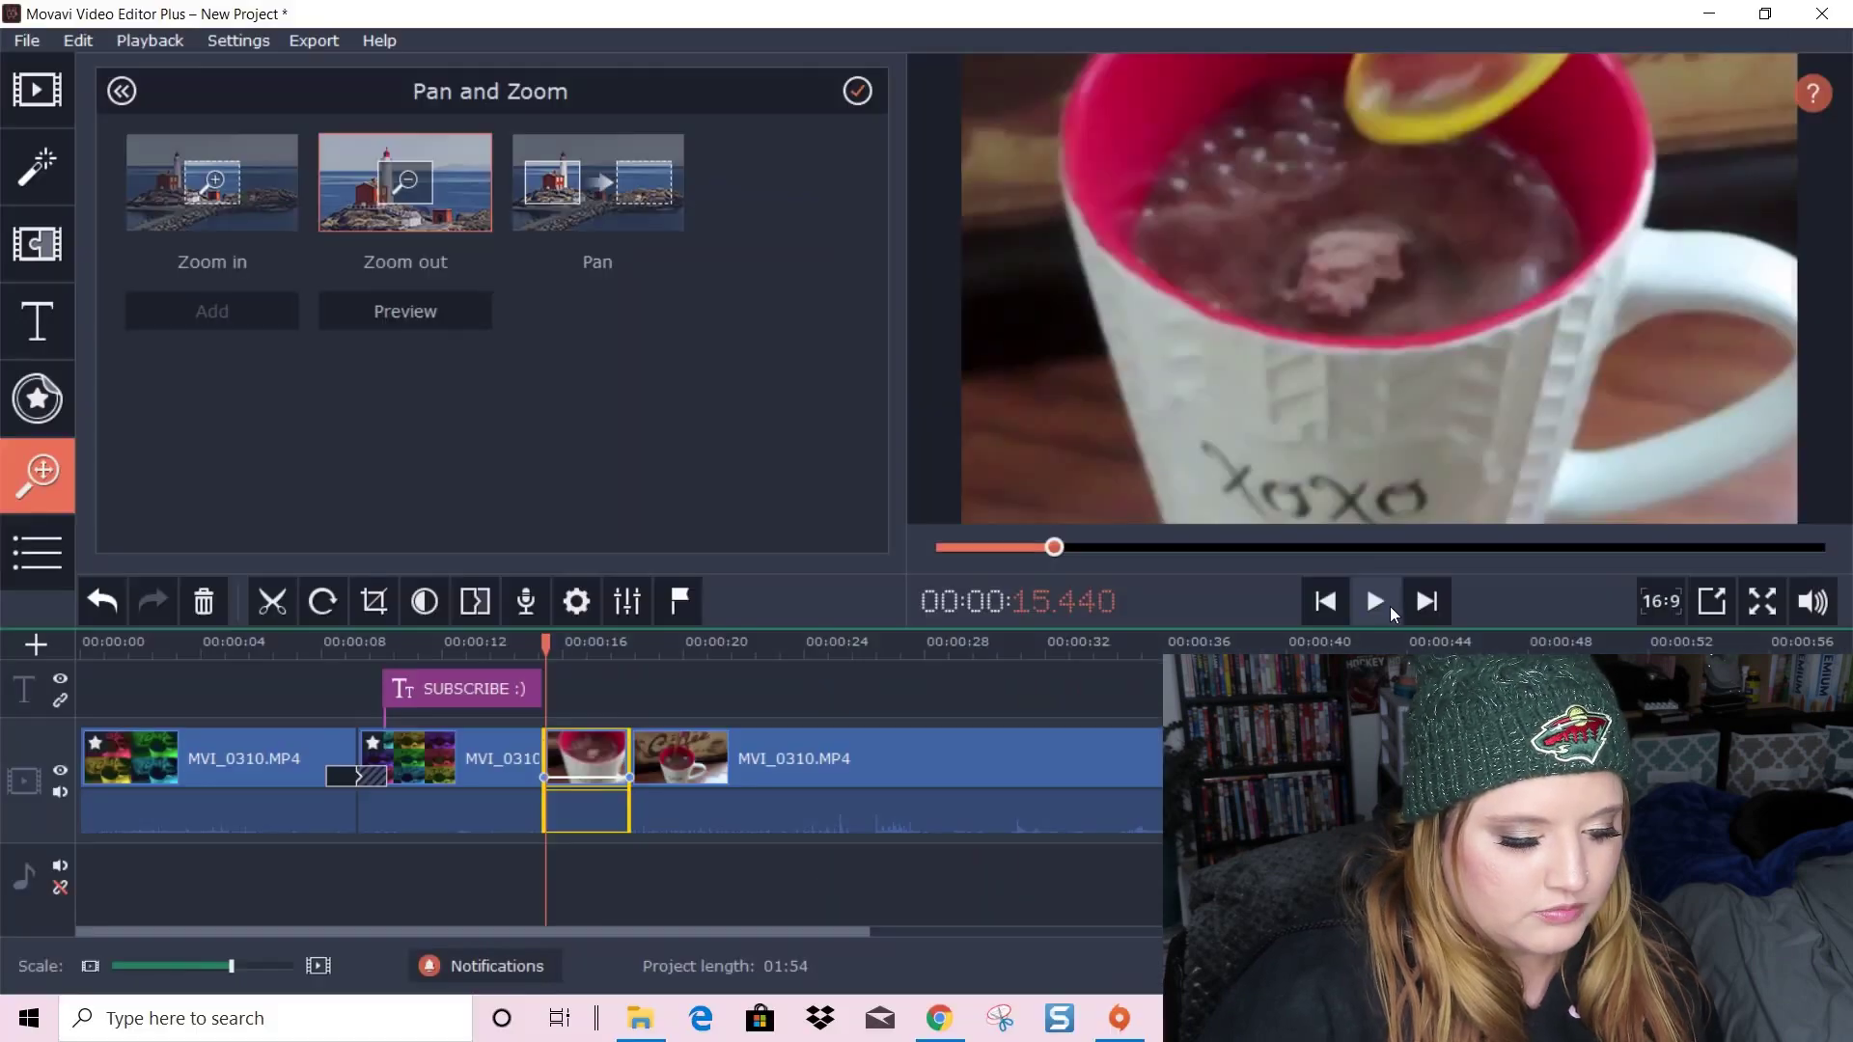
click(1380, 601)
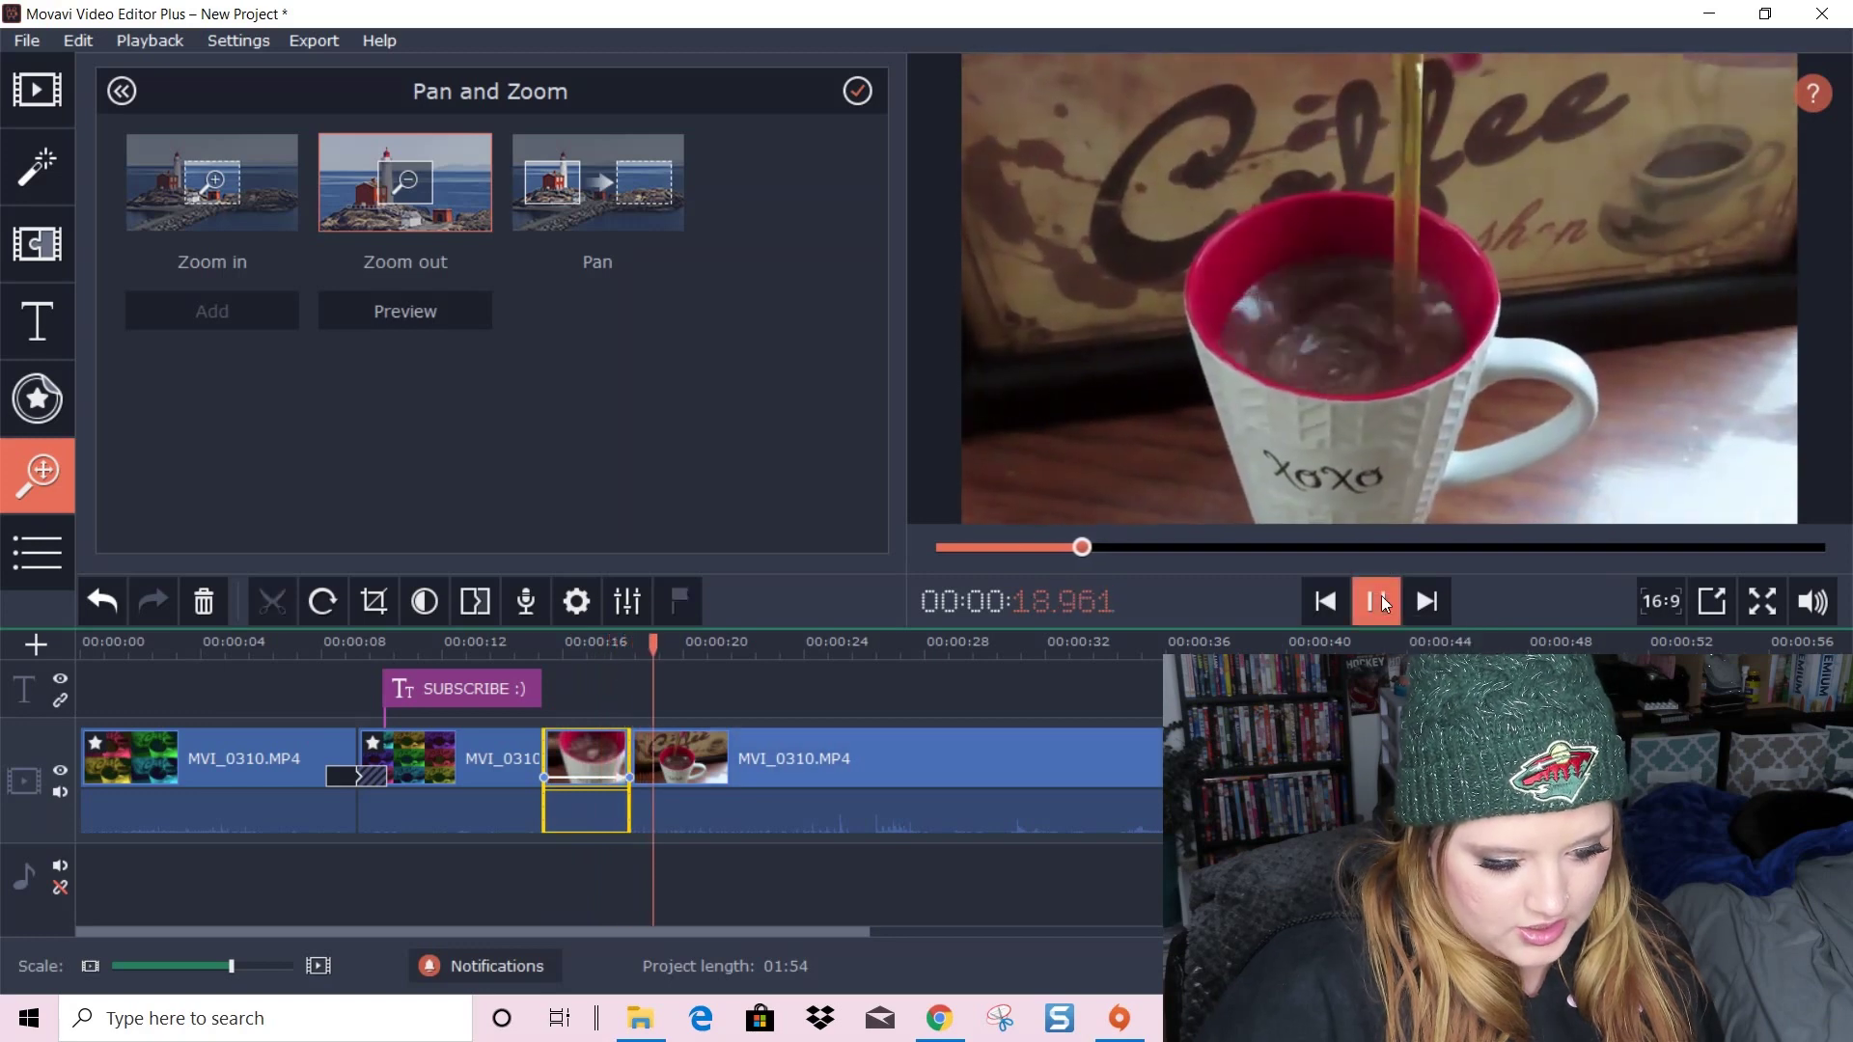
click(1378, 602)
click(123, 92)
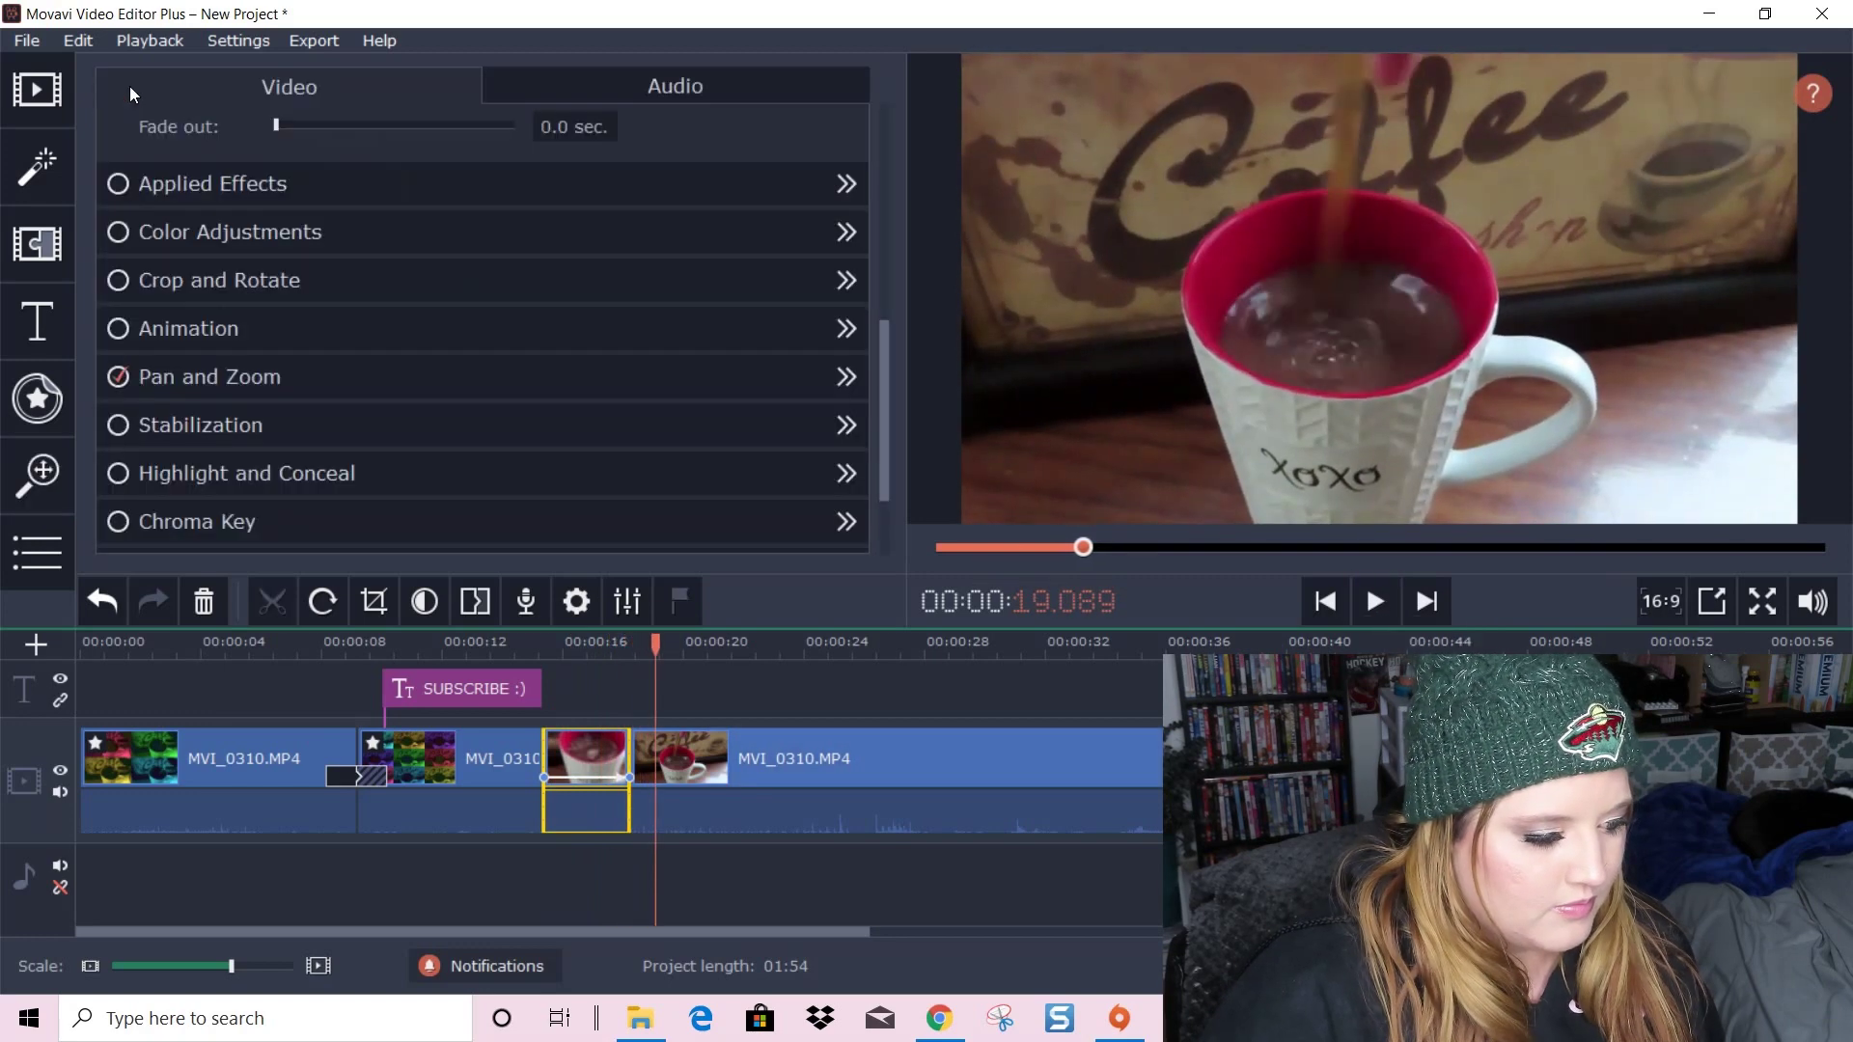
click(120, 376)
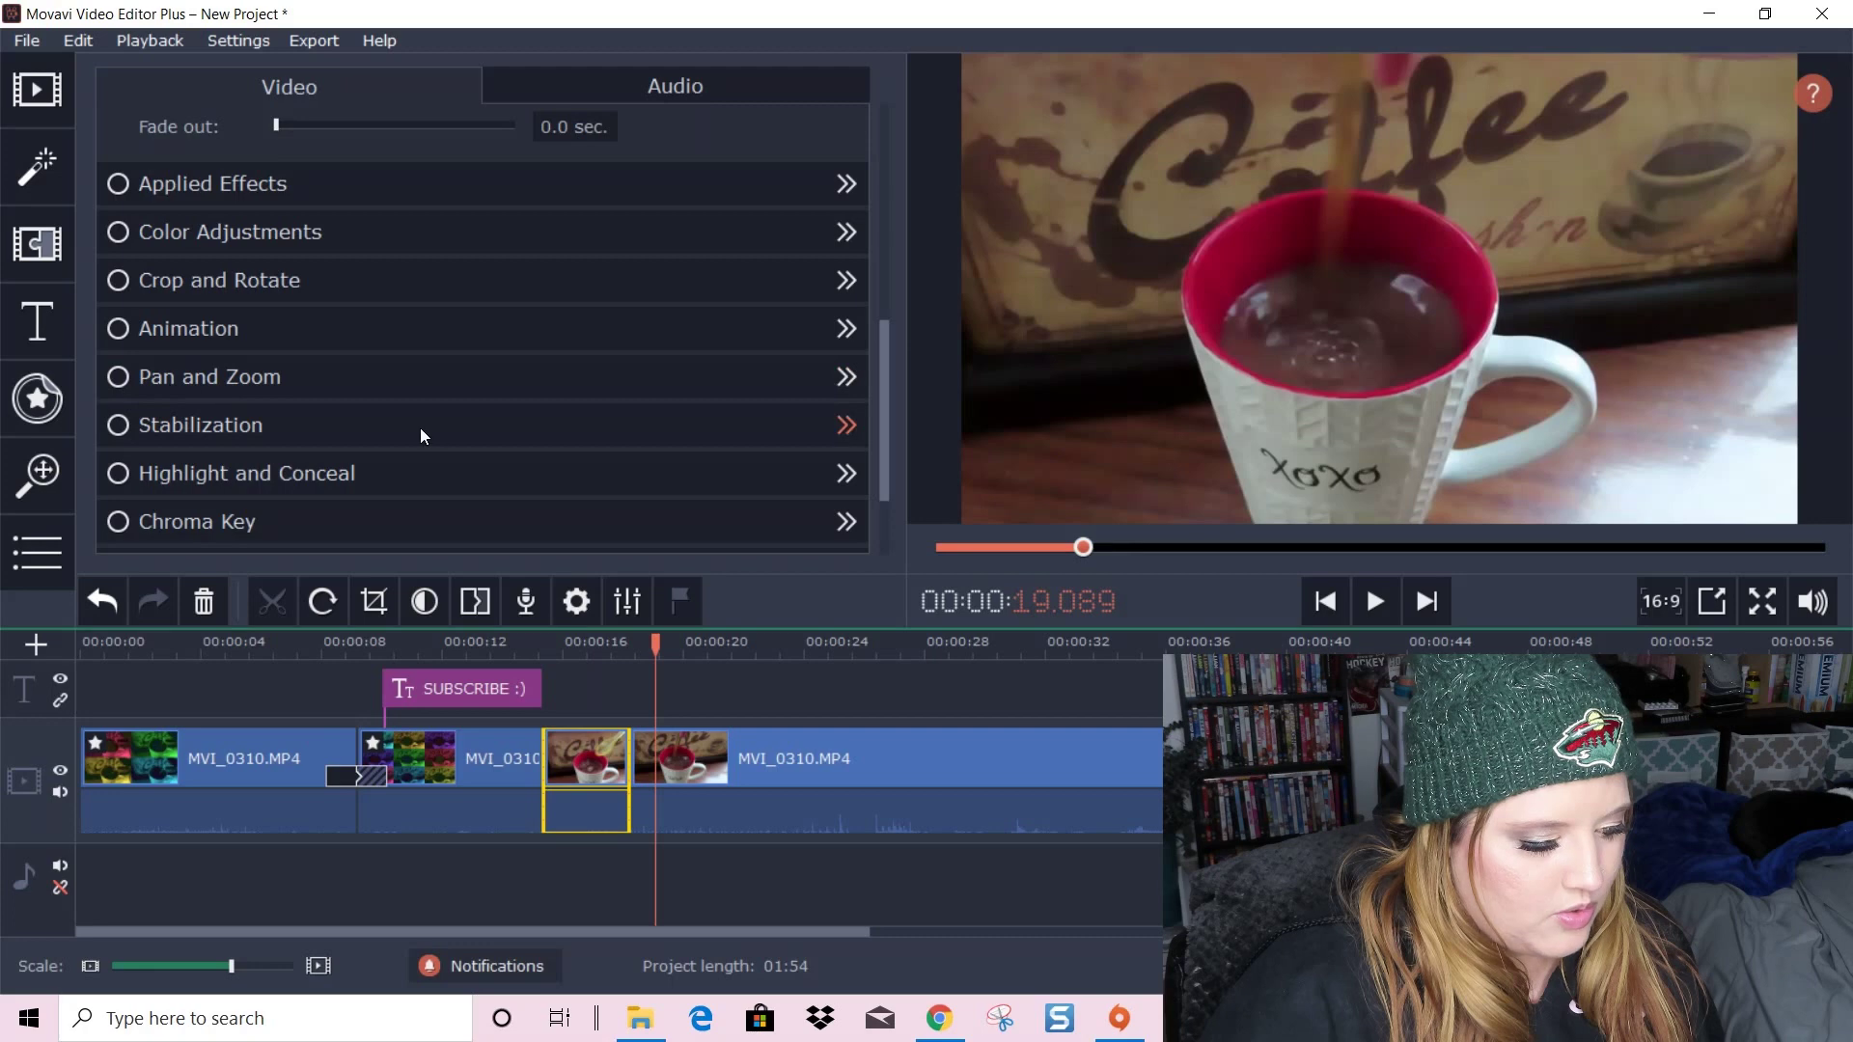
Conceal the mug in the short third clip with an elliptical mask over its lower part, trying blur and a solid black fill
scroll(419, 394, down, 2)
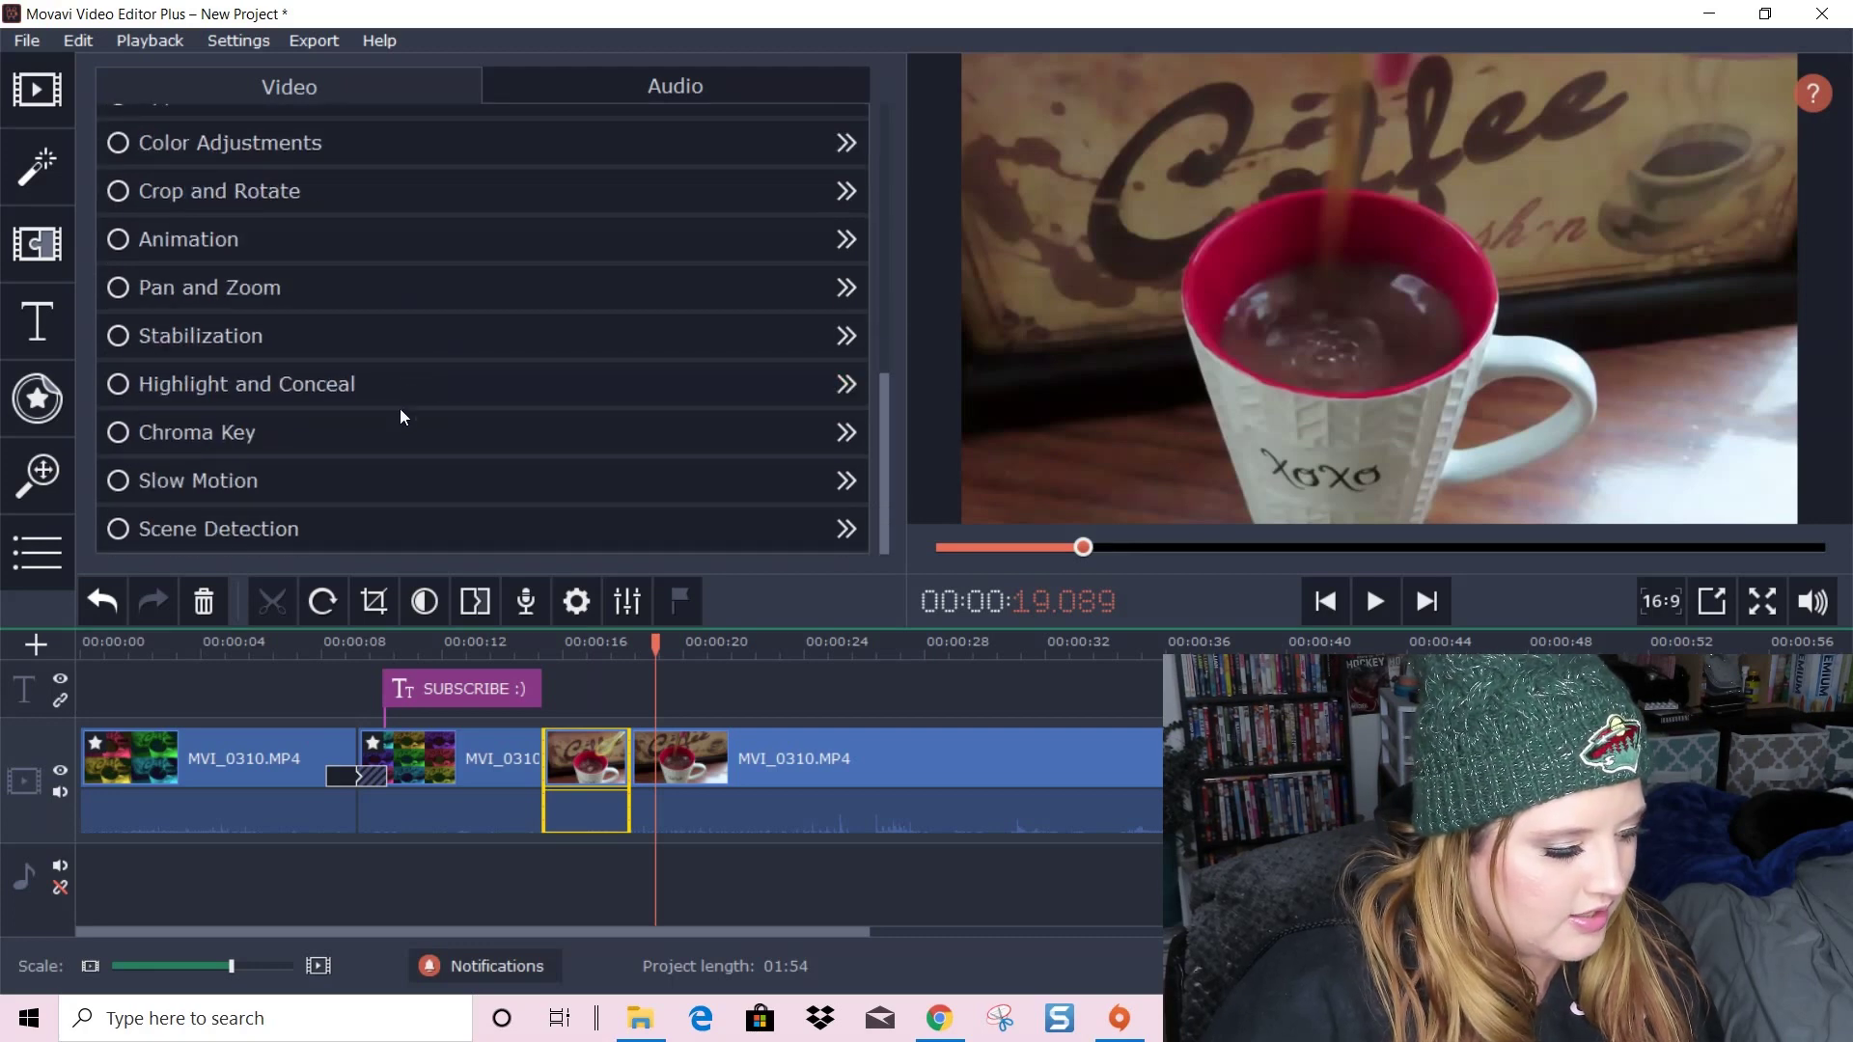
click(222, 384)
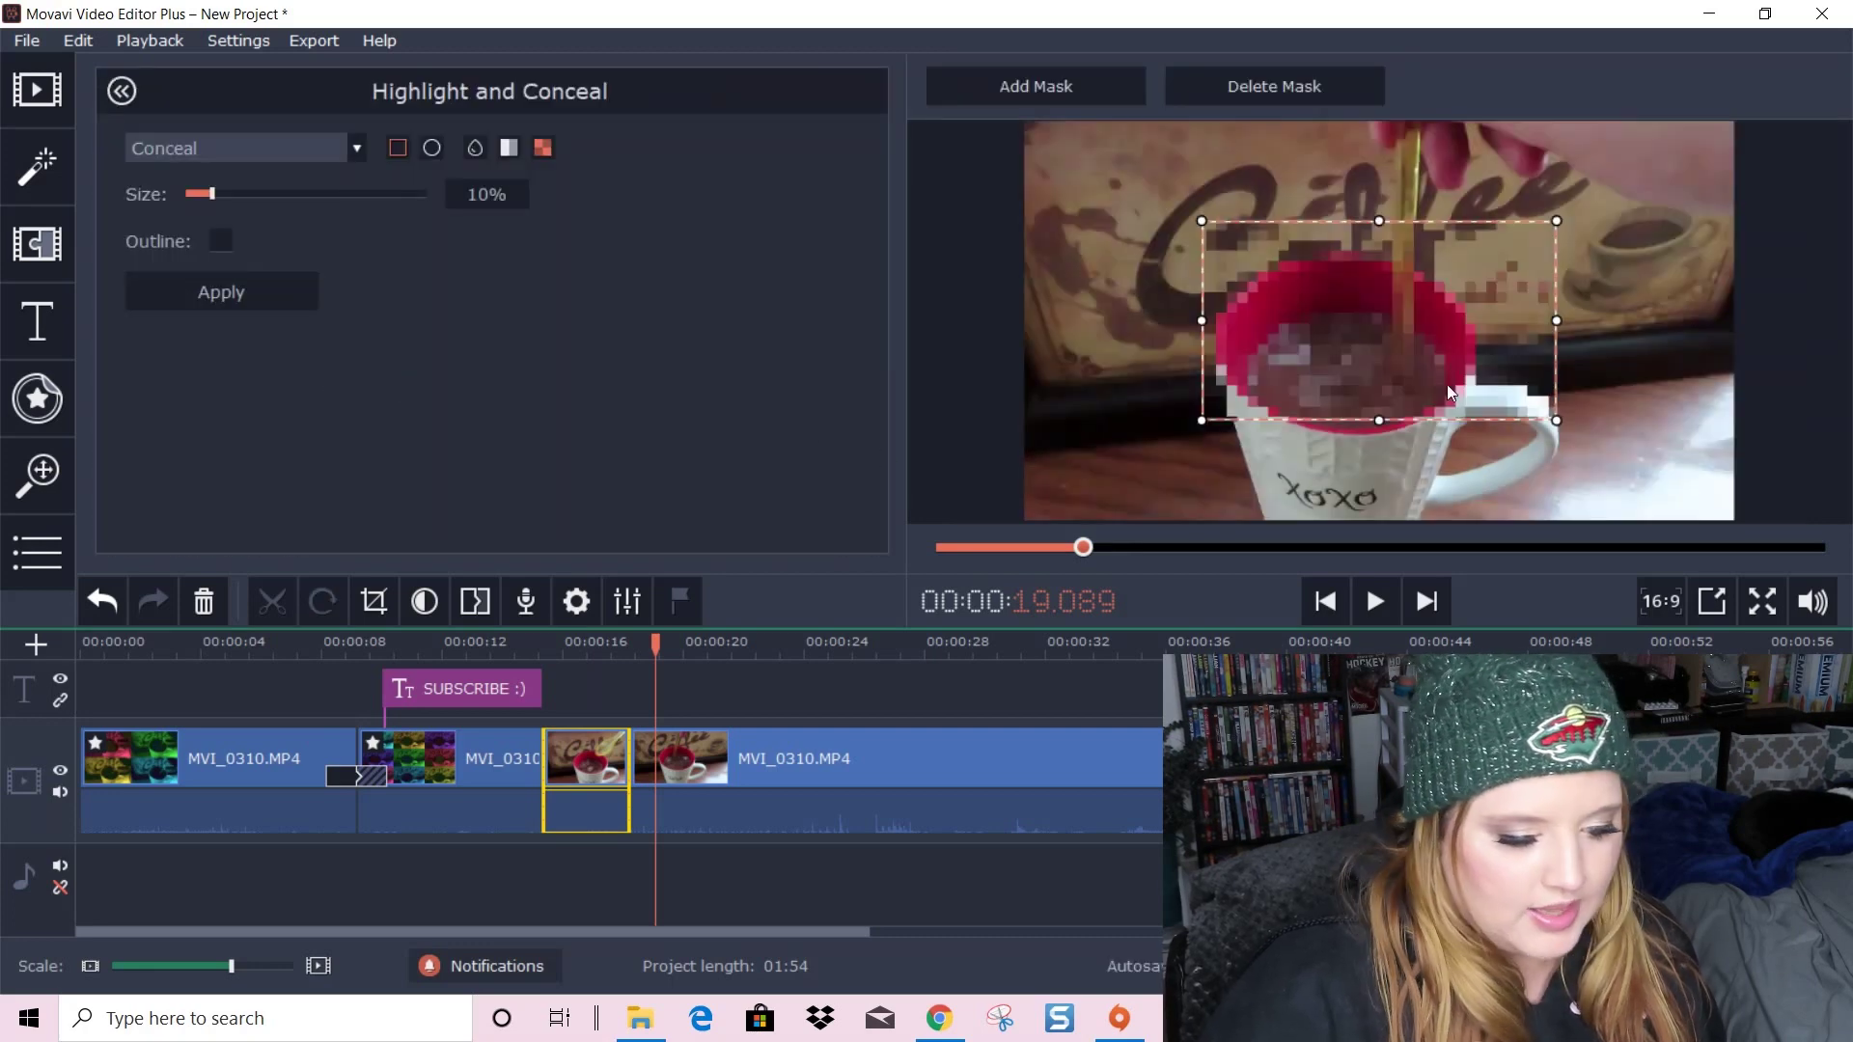
drag(1408, 345, 1336, 410)
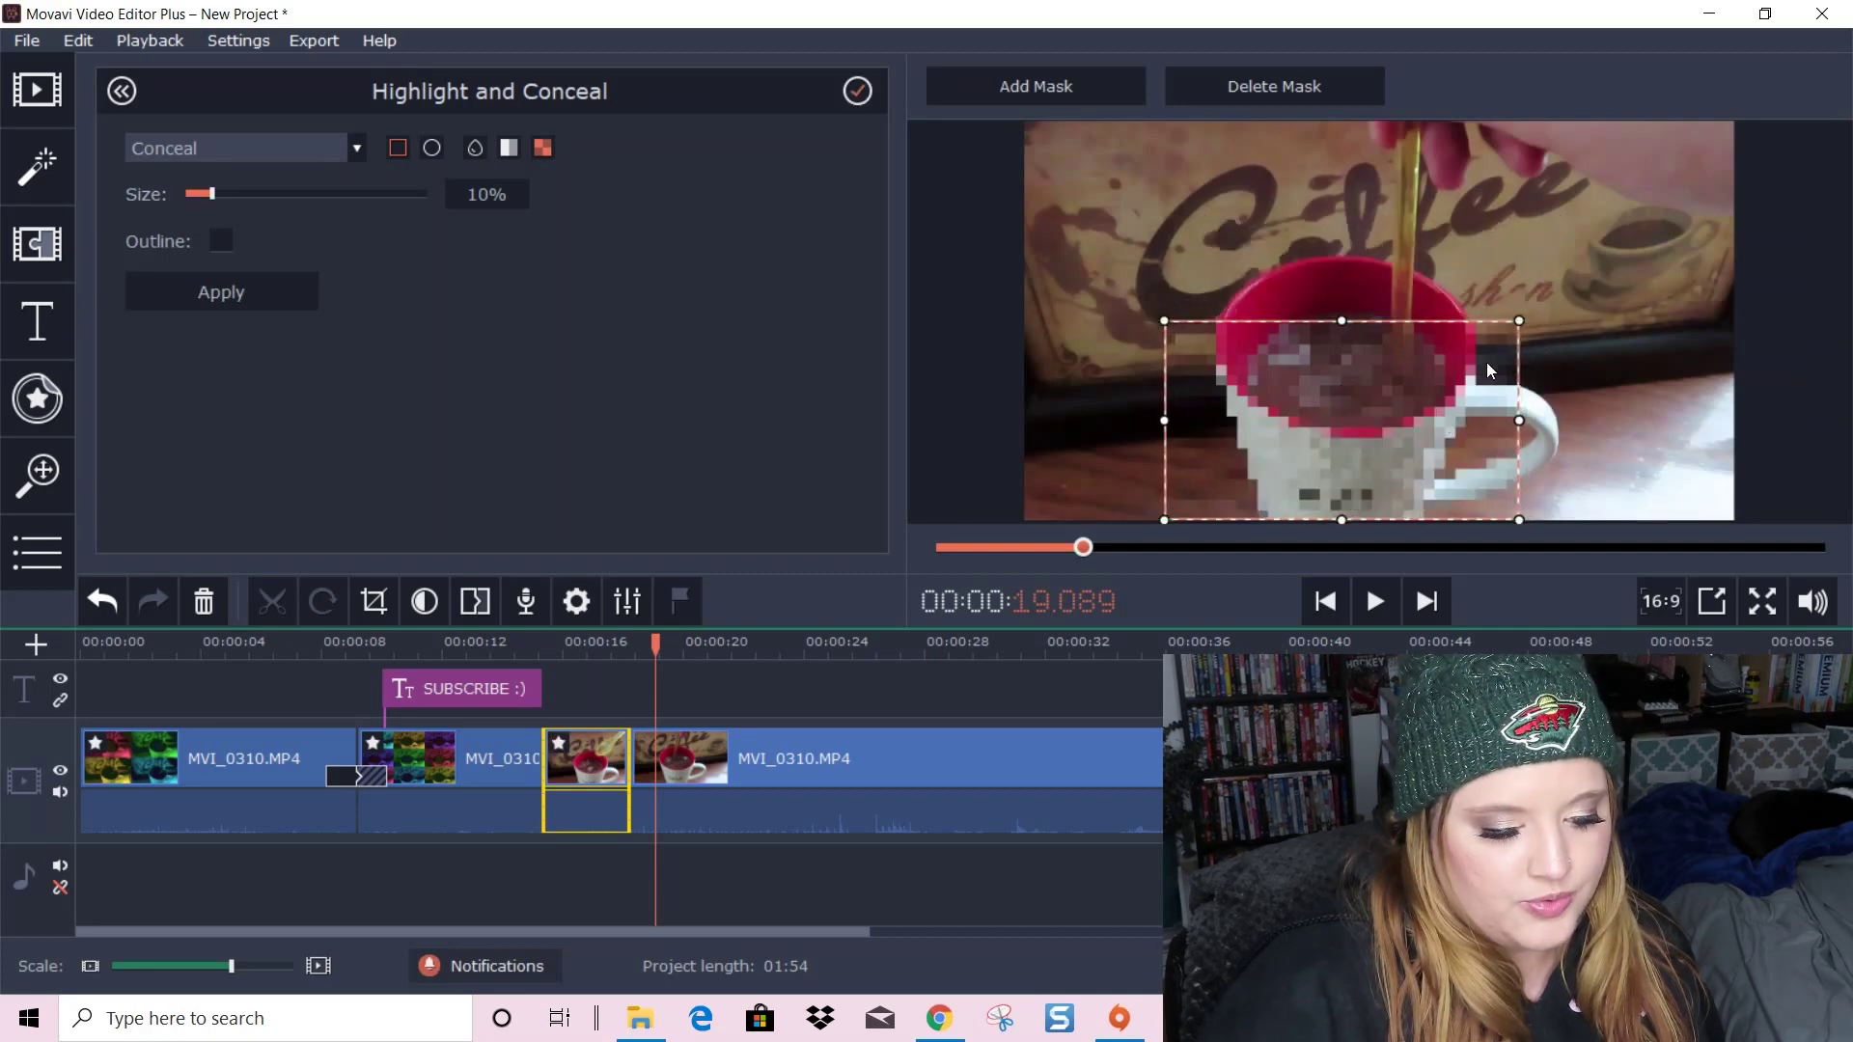
click(431, 151)
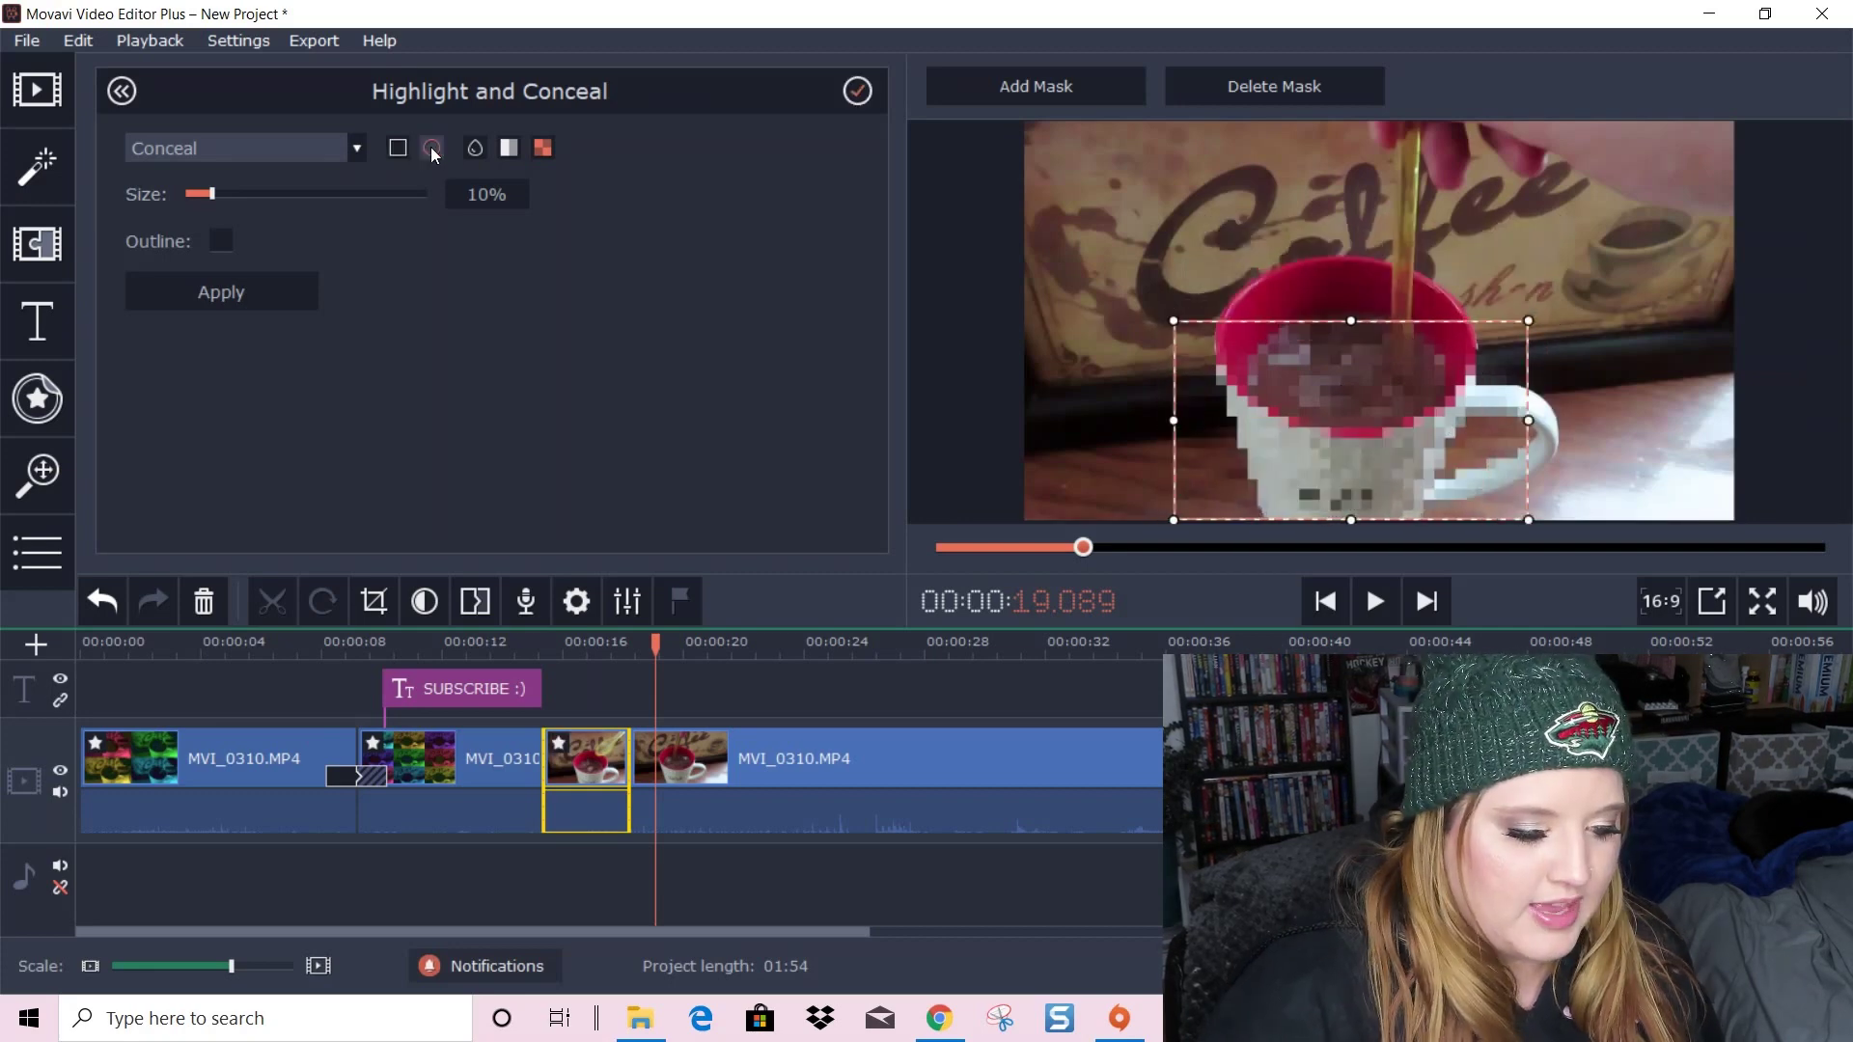
click(476, 149)
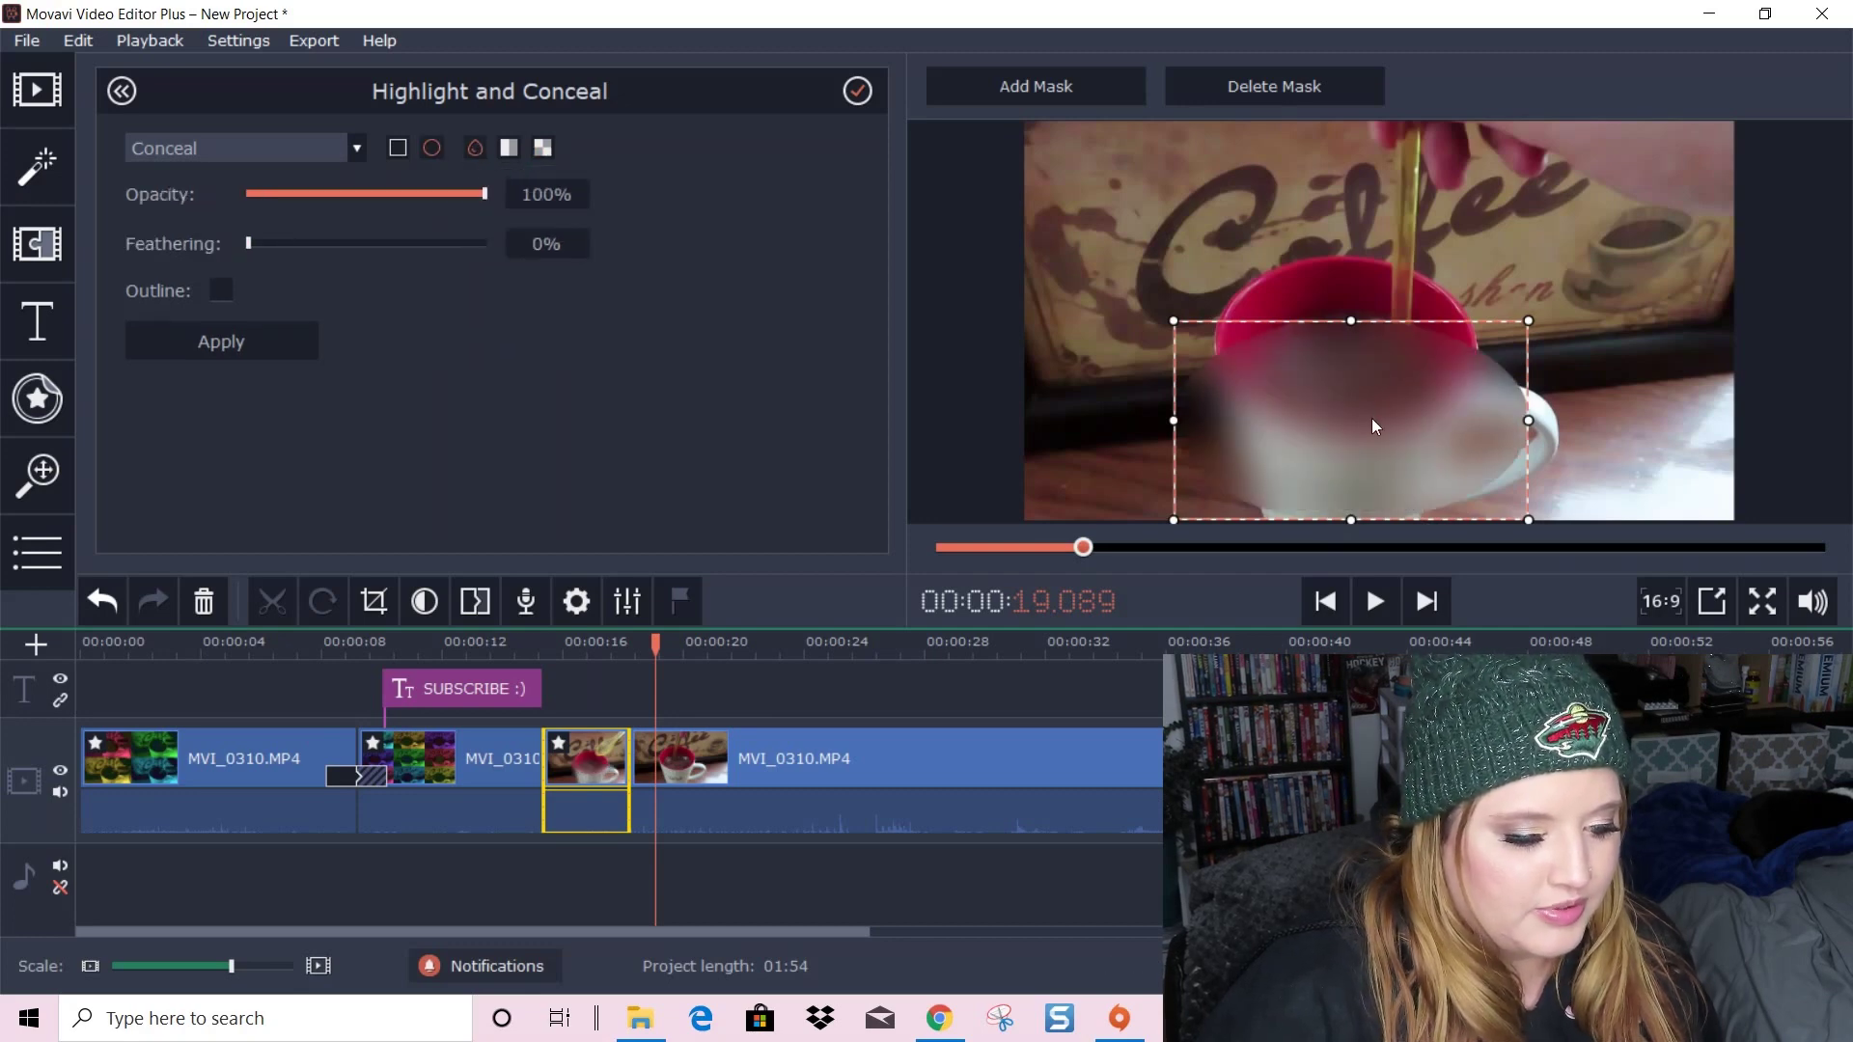
click(508, 150)
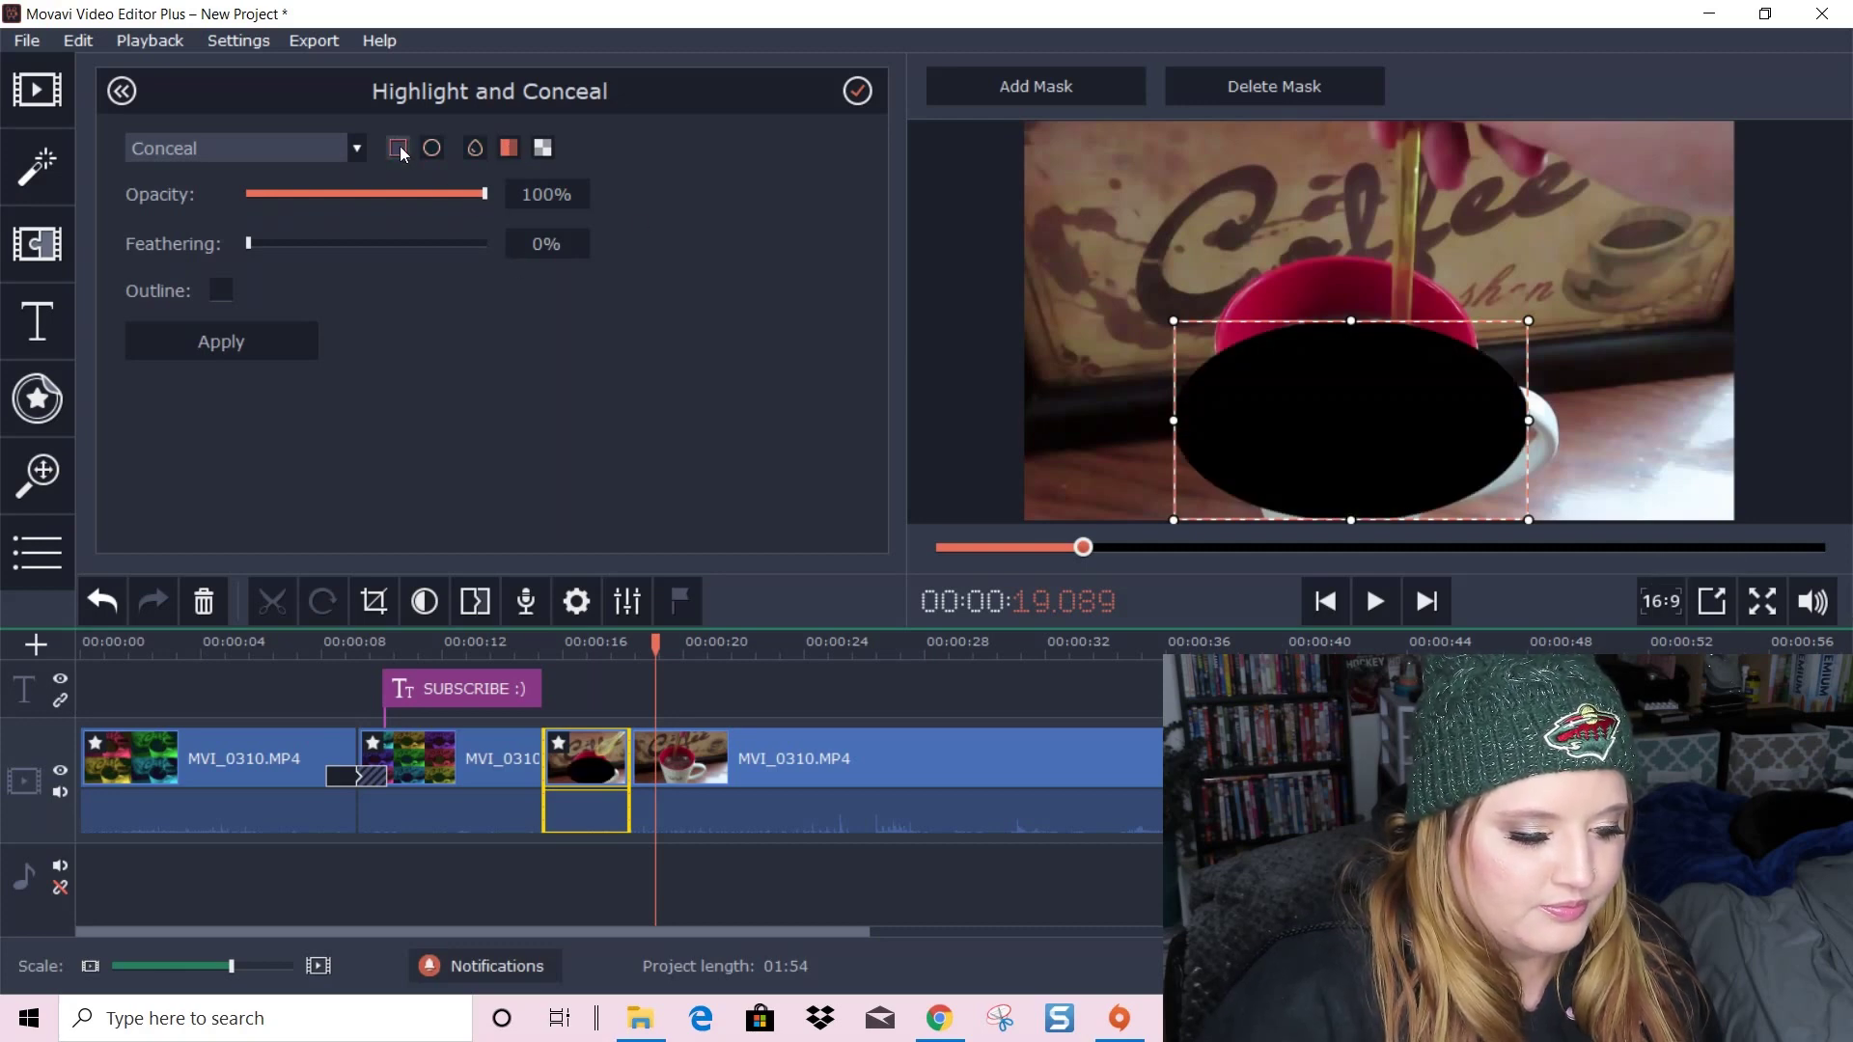
Try rectangular, solid black and pixelated conceal masks over the mug in the short third clip, and disable the effect
click(398, 149)
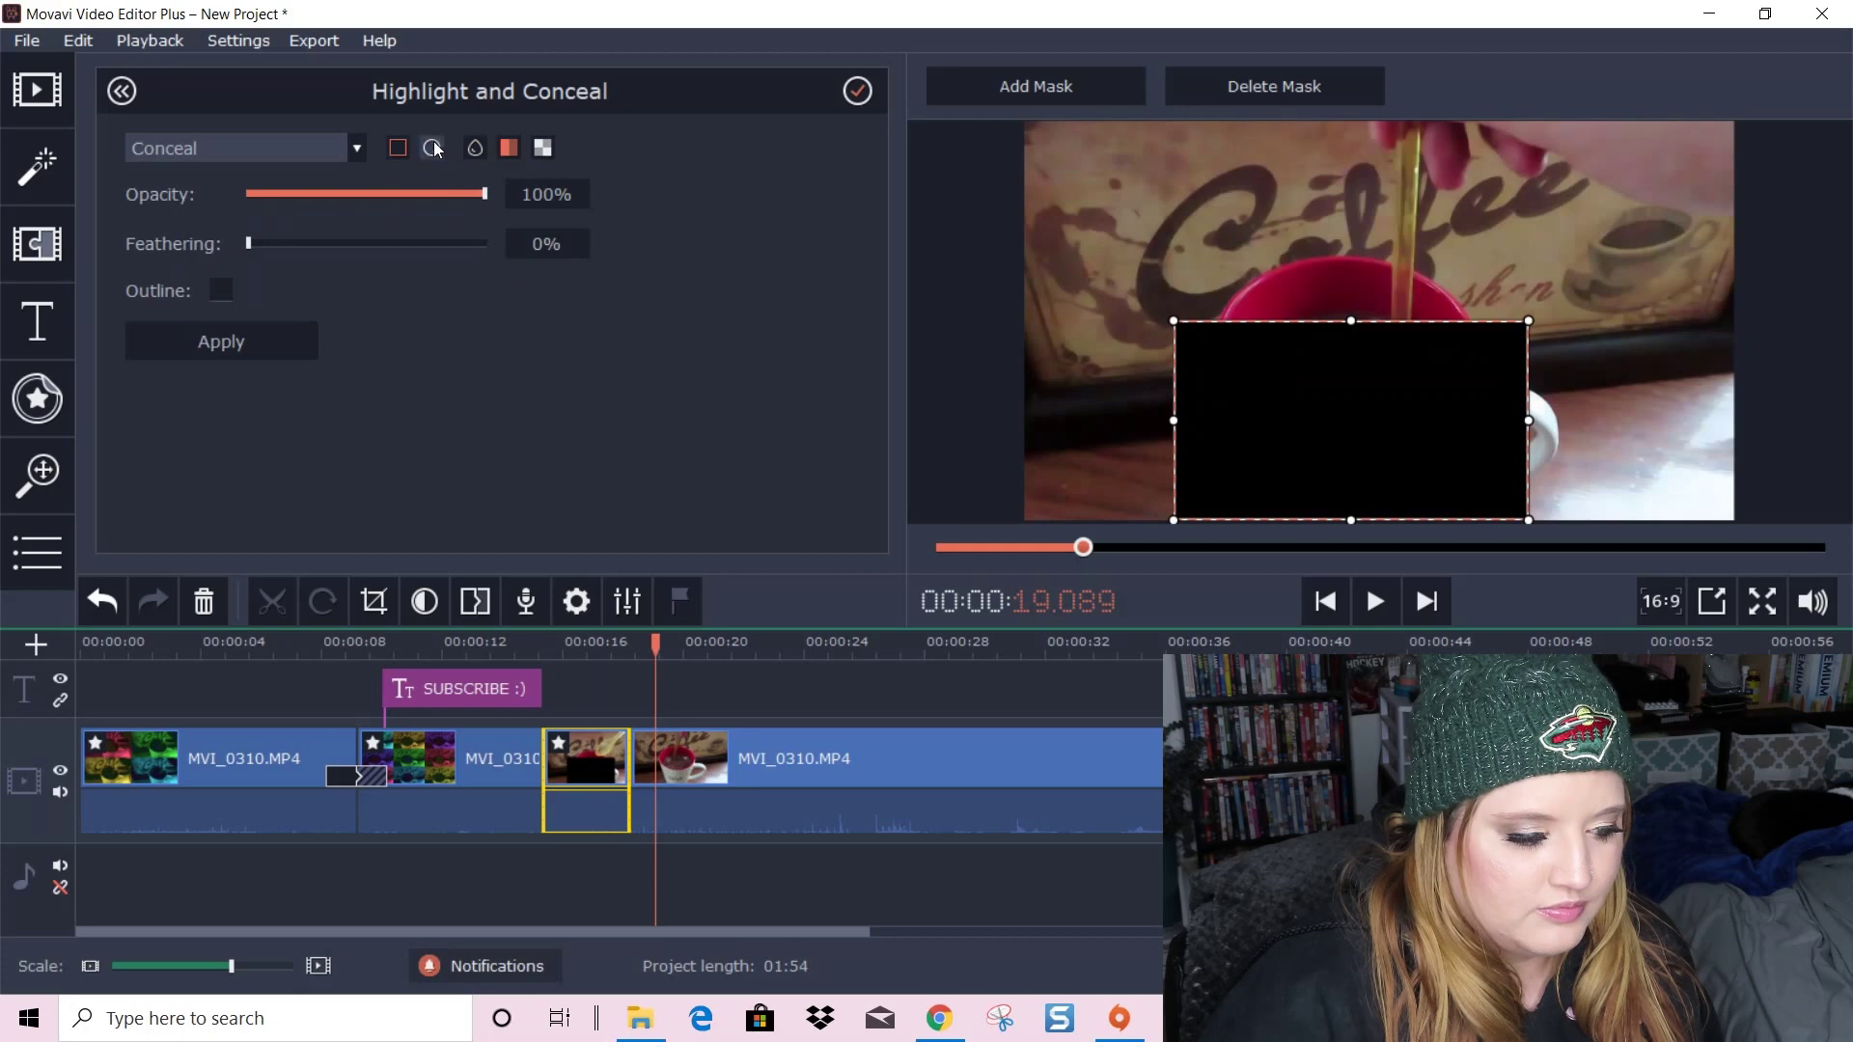
click(434, 150)
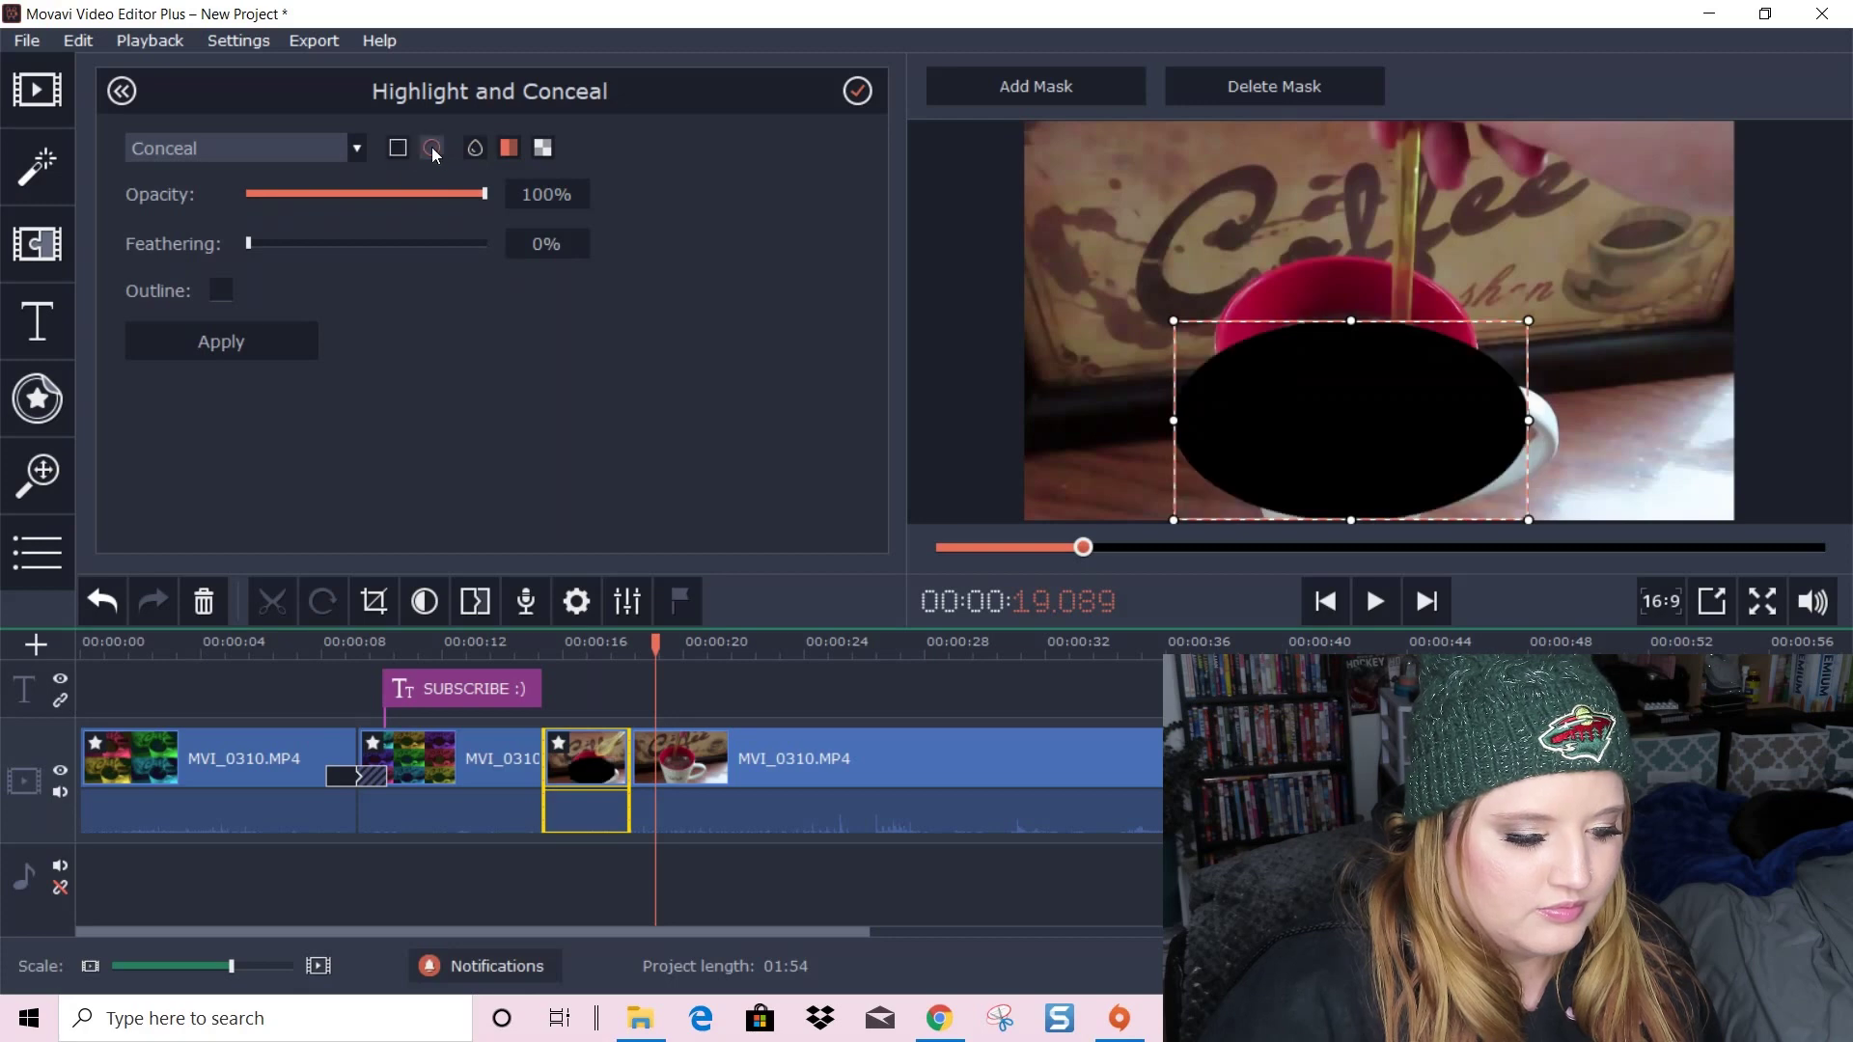
click(542, 150)
click(510, 149)
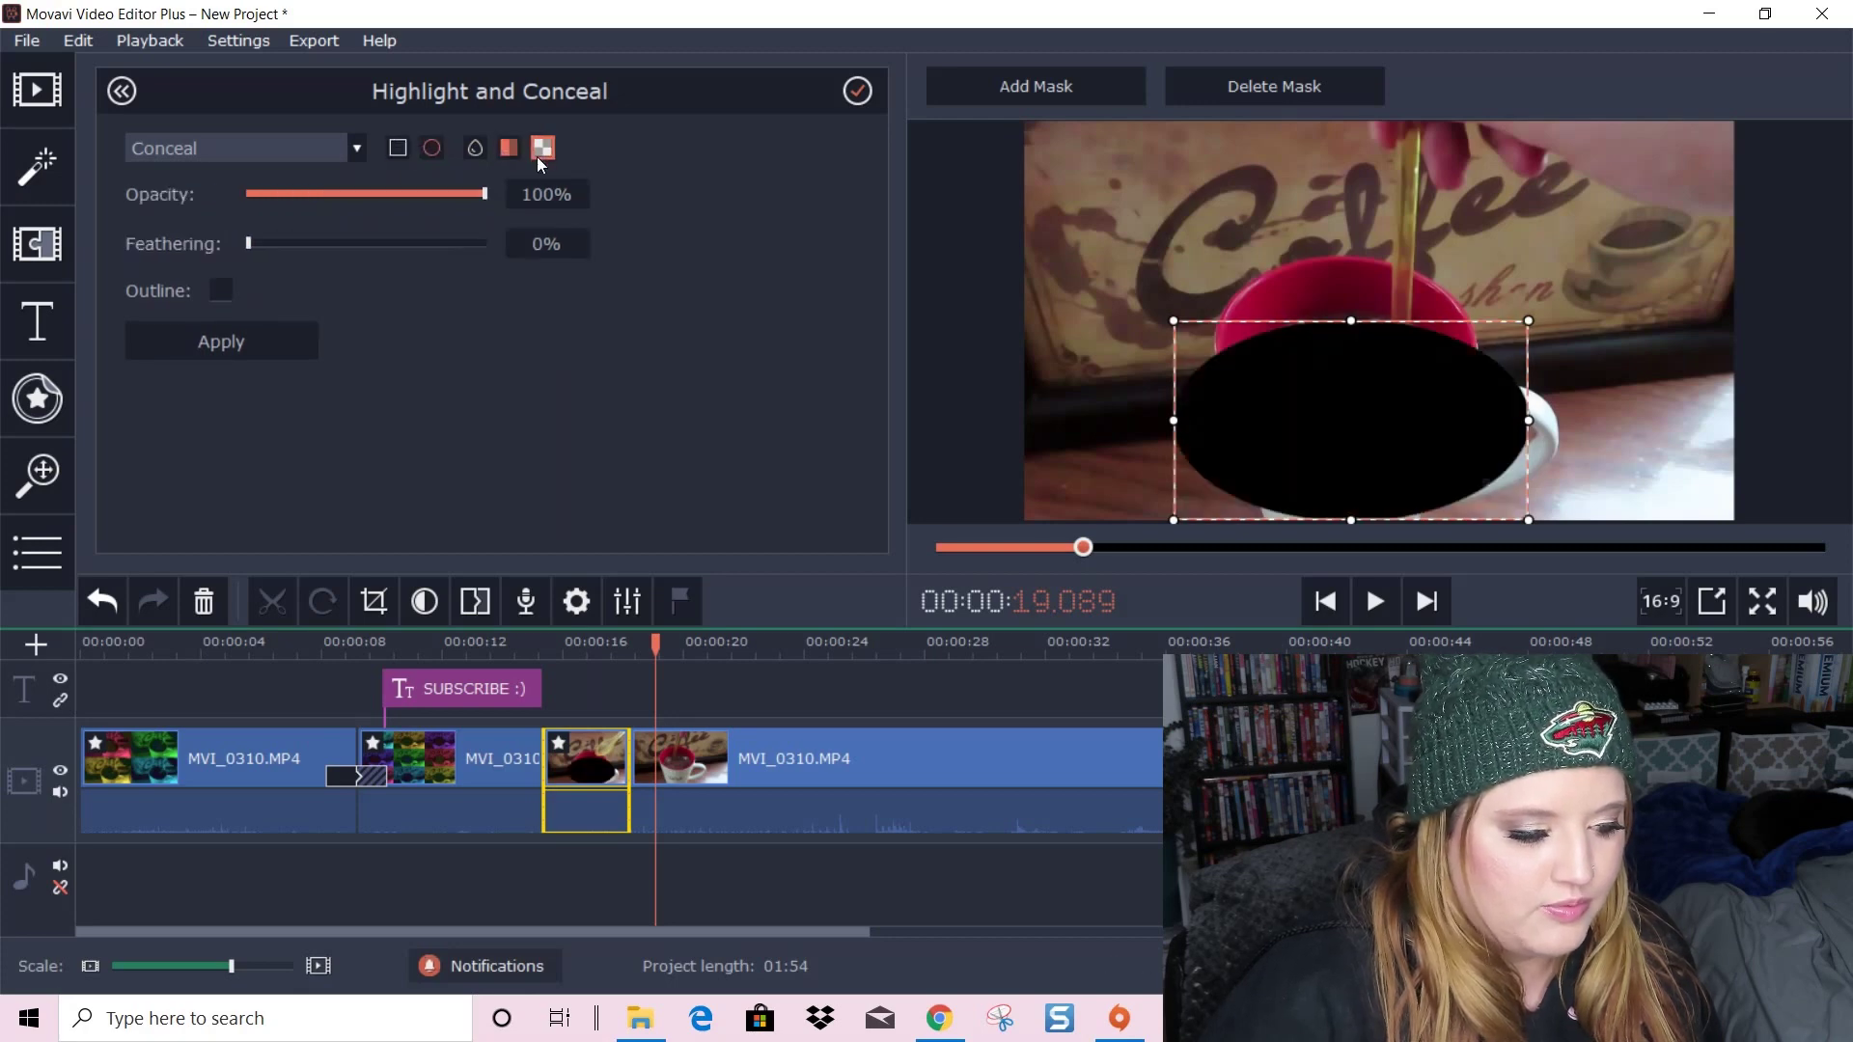
click(538, 151)
click(515, 150)
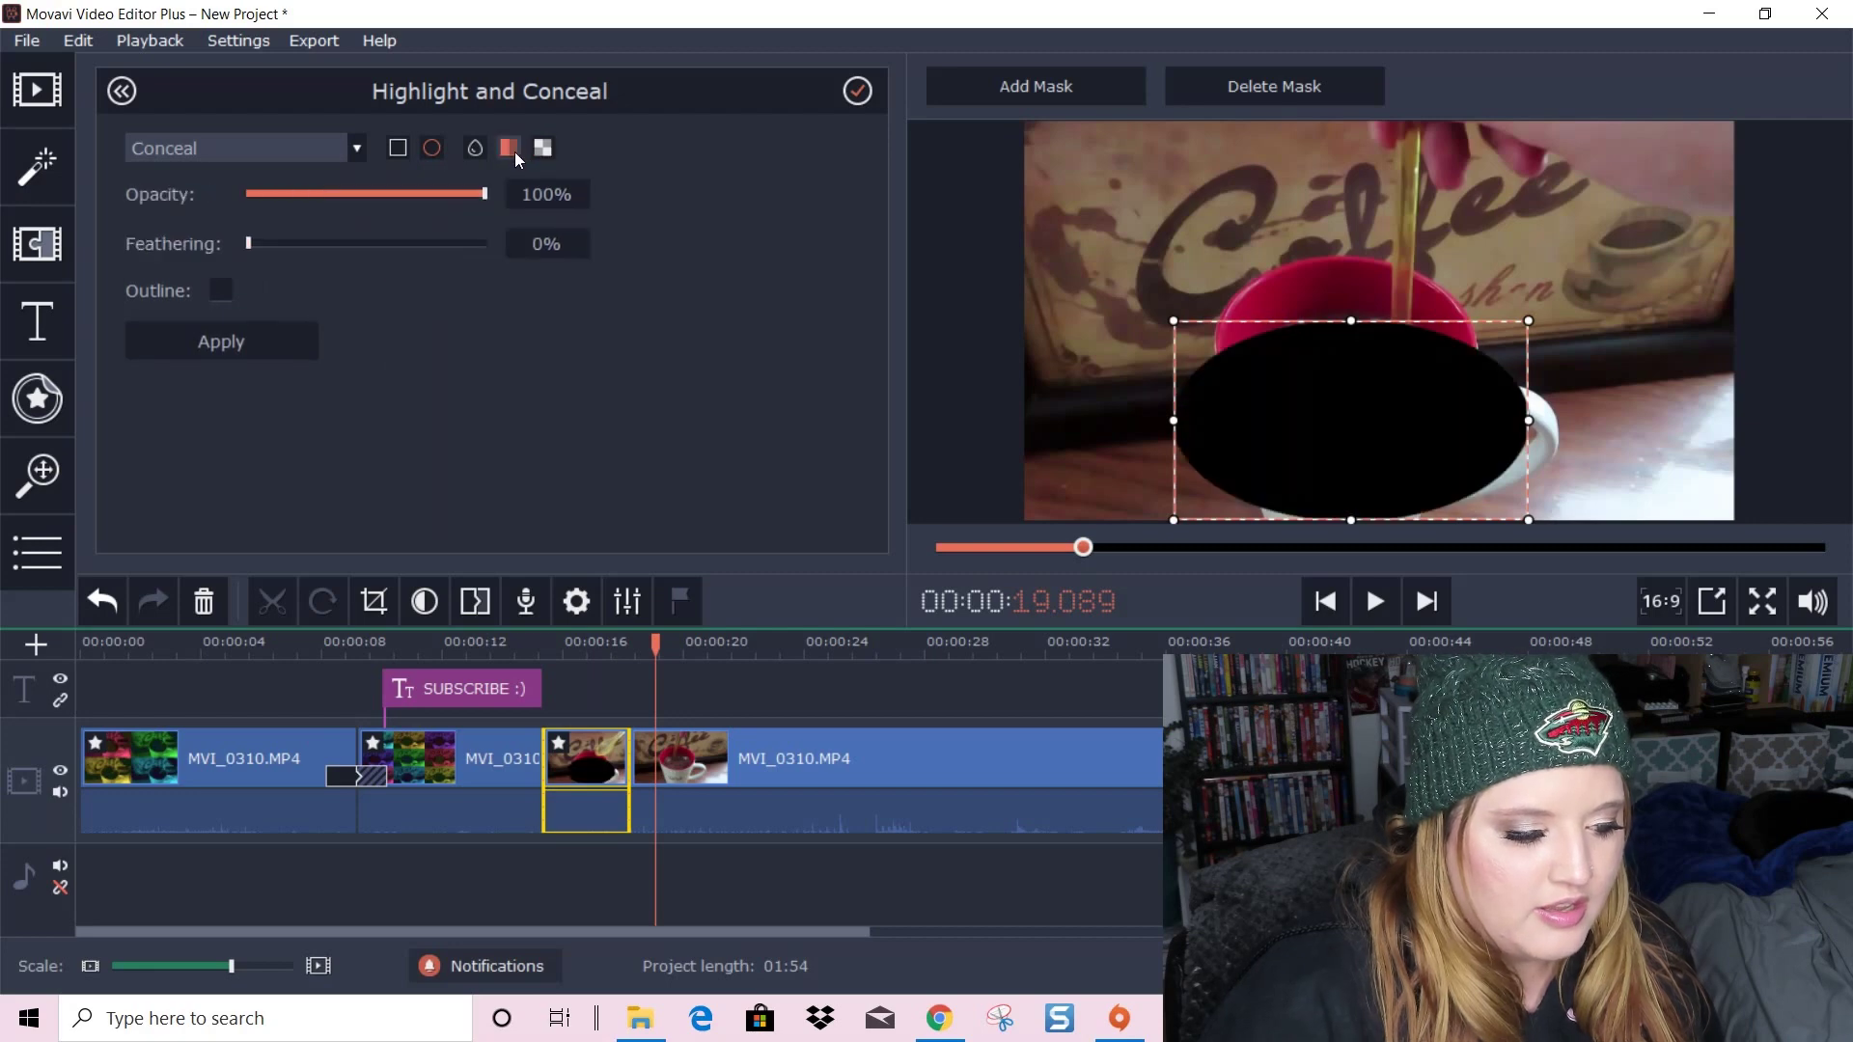
click(540, 148)
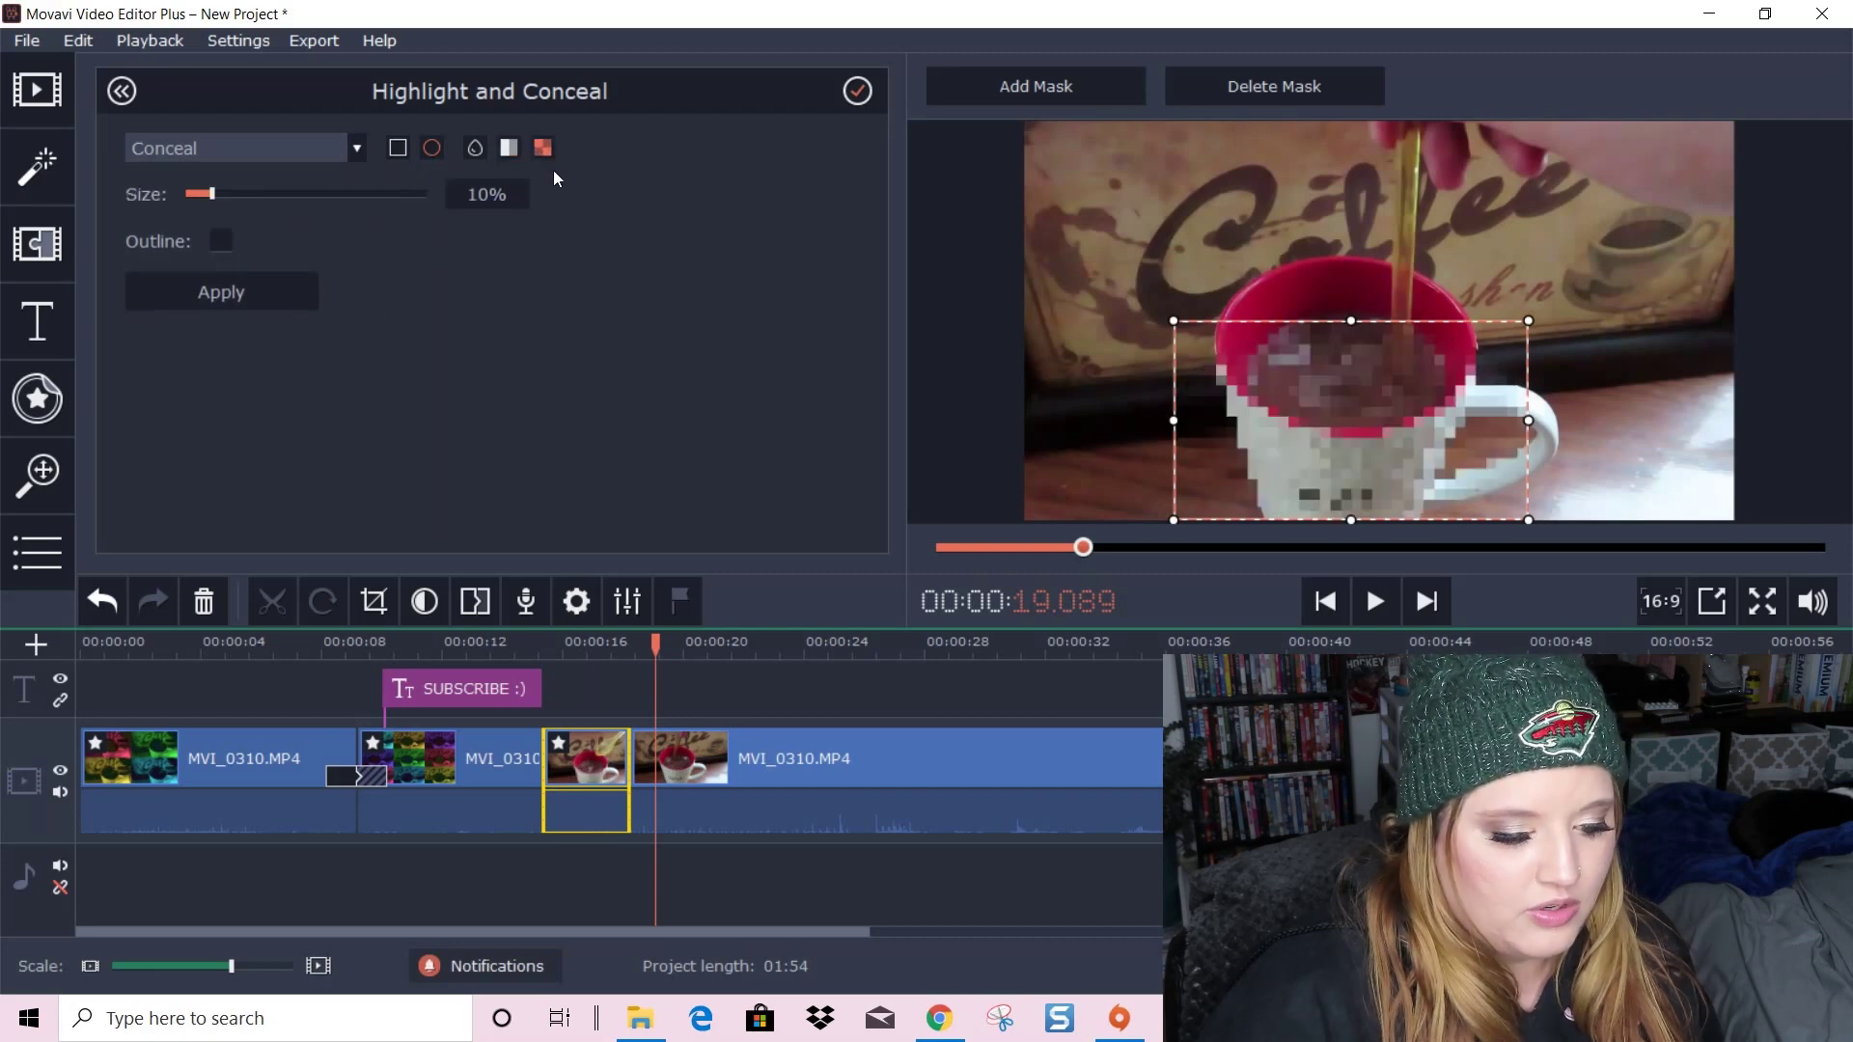
click(857, 91)
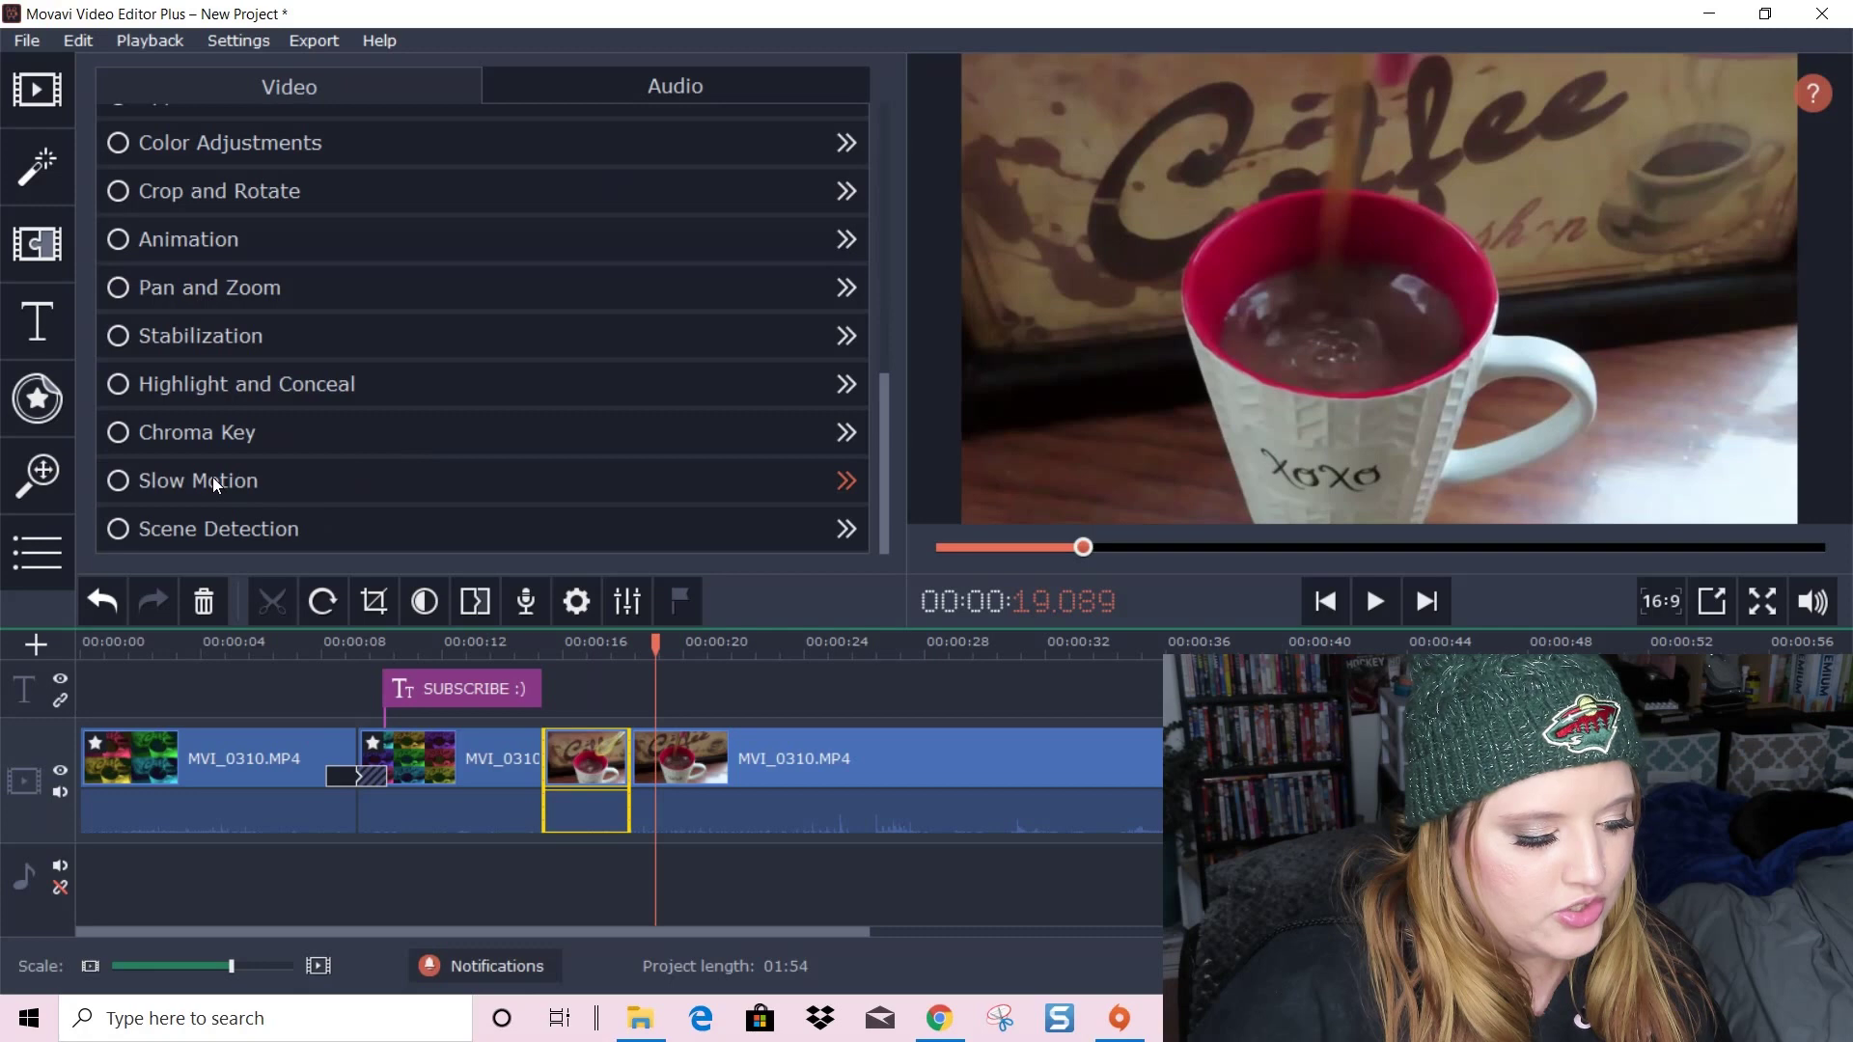
Try Slow Motion at 60% speed on the short third clip and play back the slowed section
click(212, 477)
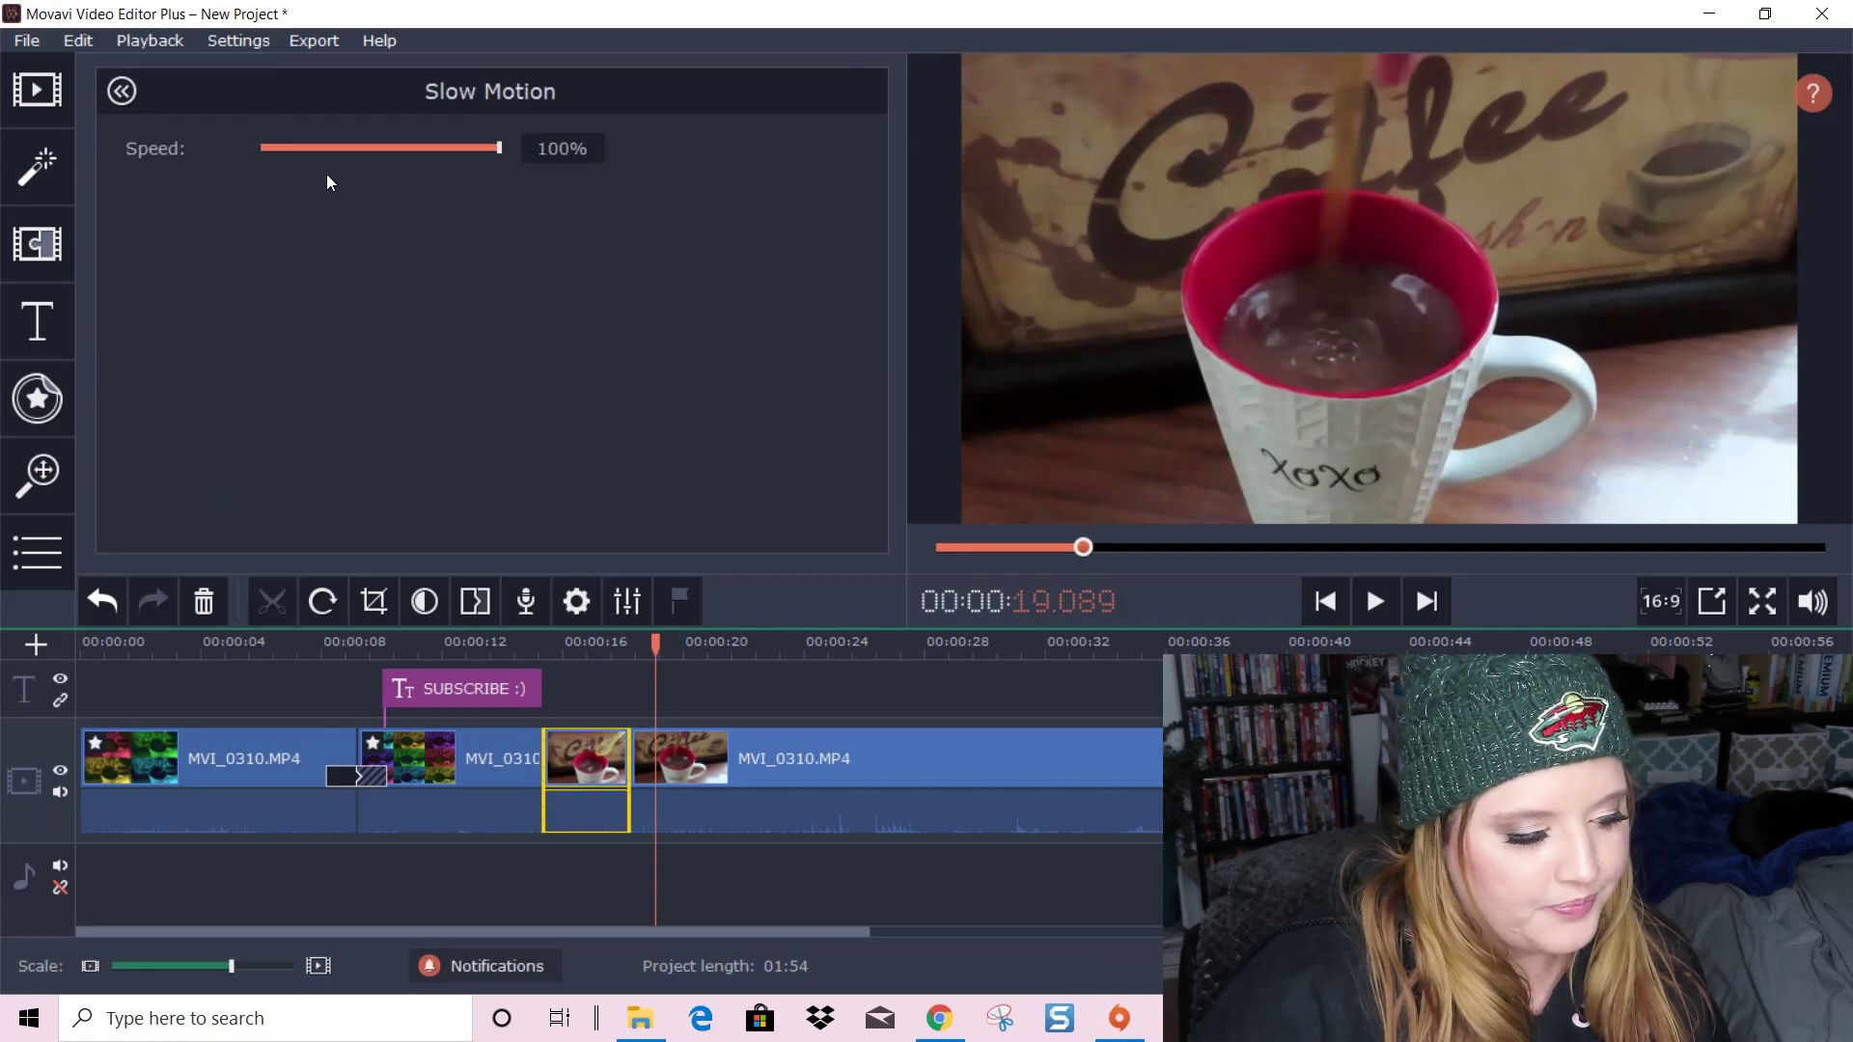
click(308, 147)
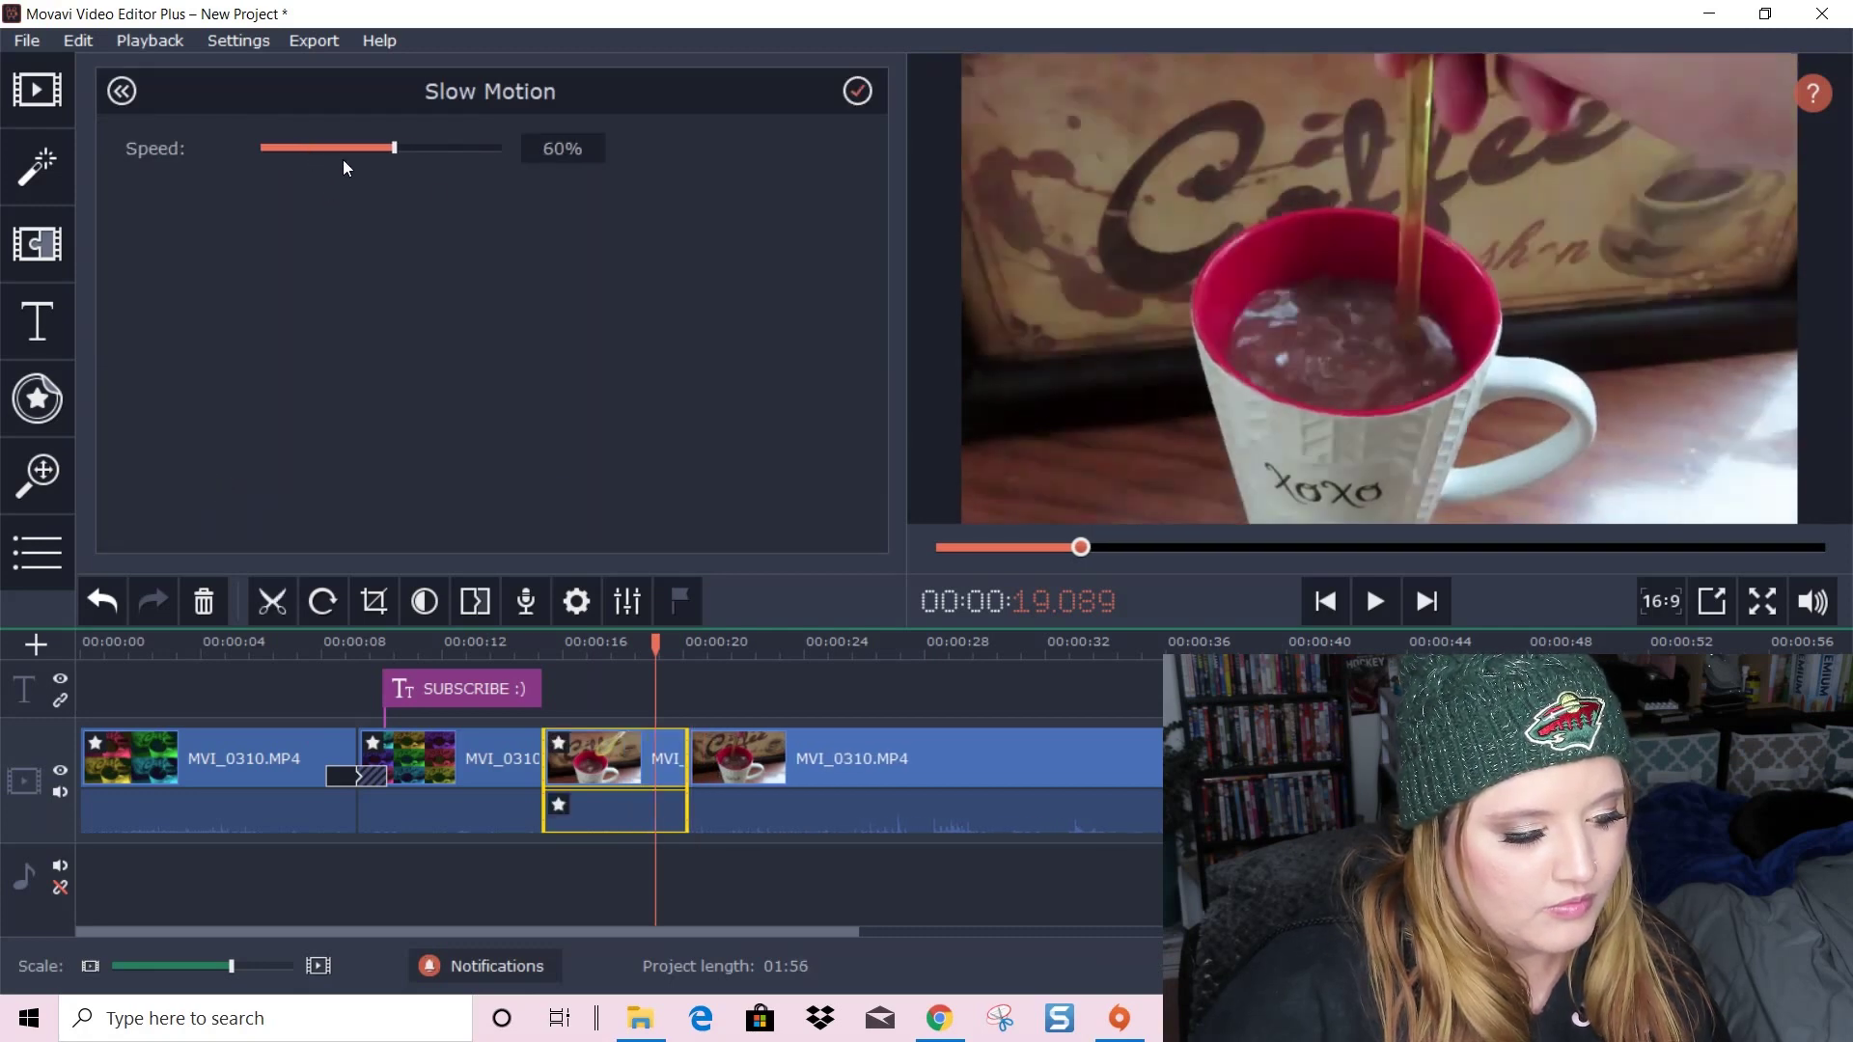
click(560, 639)
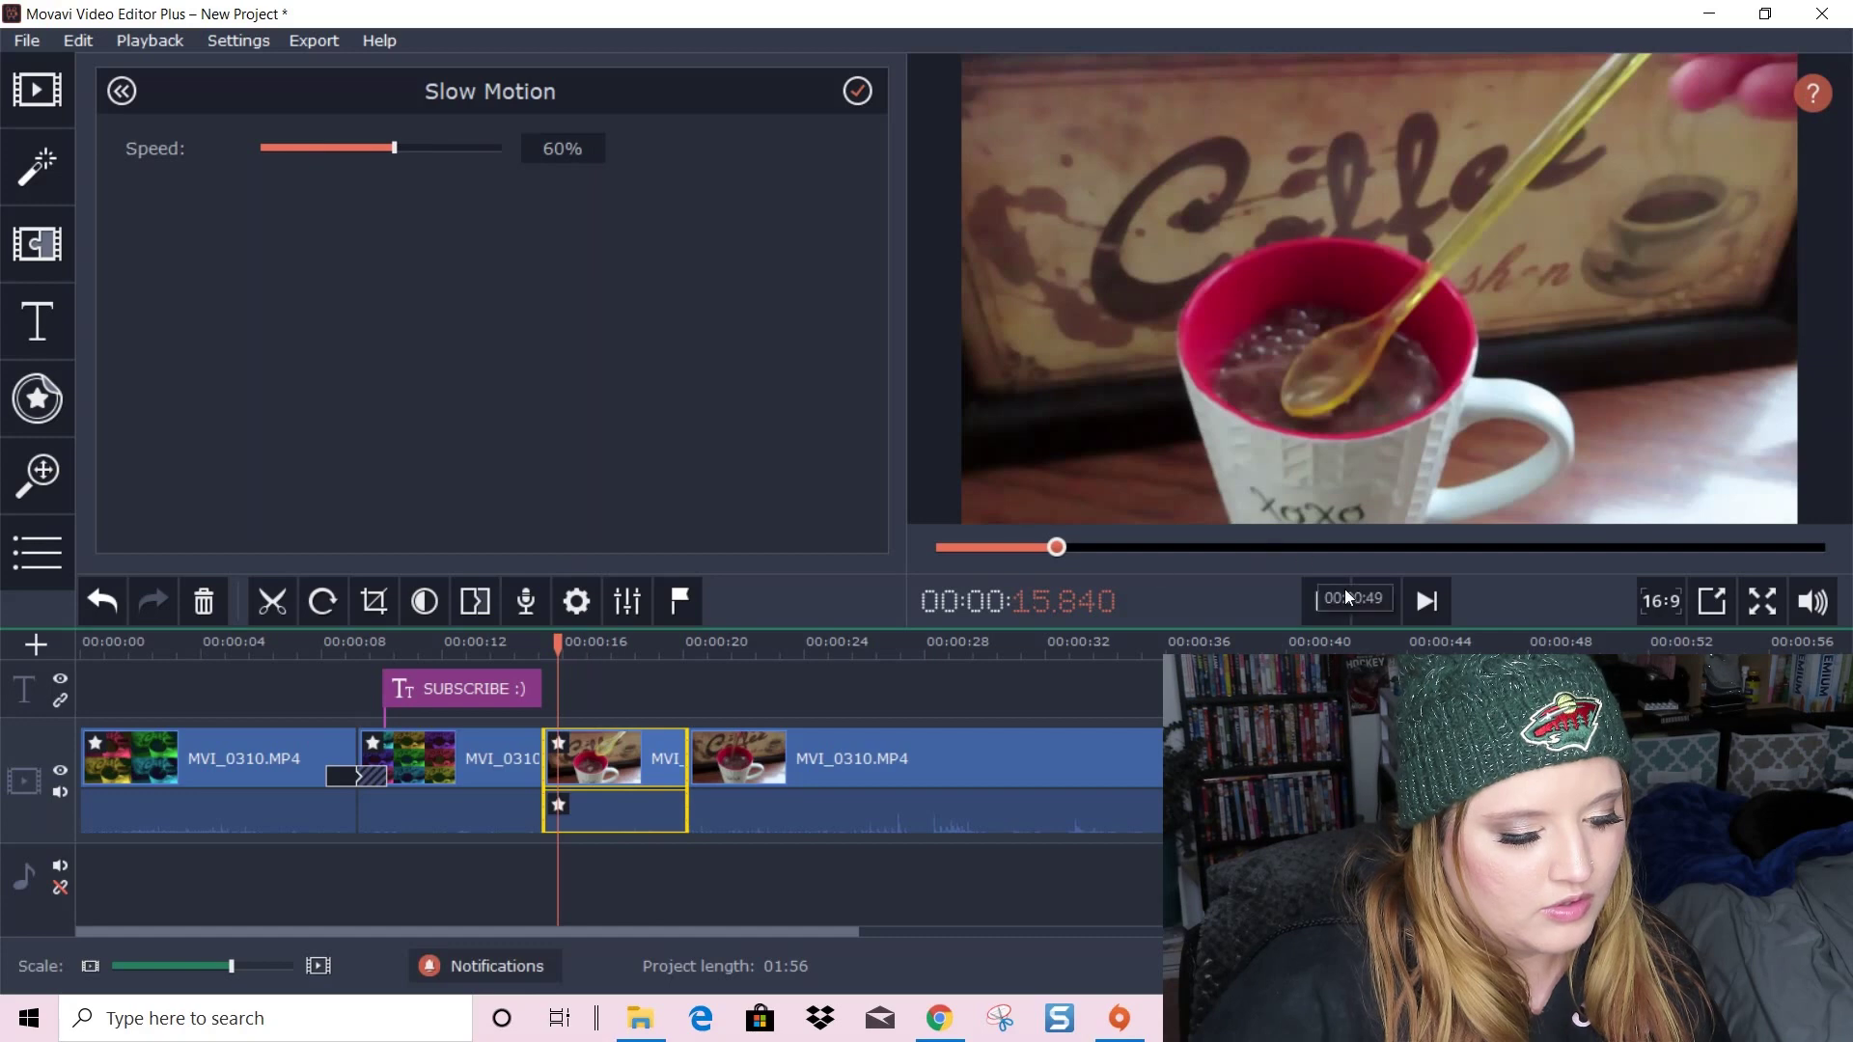
click(1389, 609)
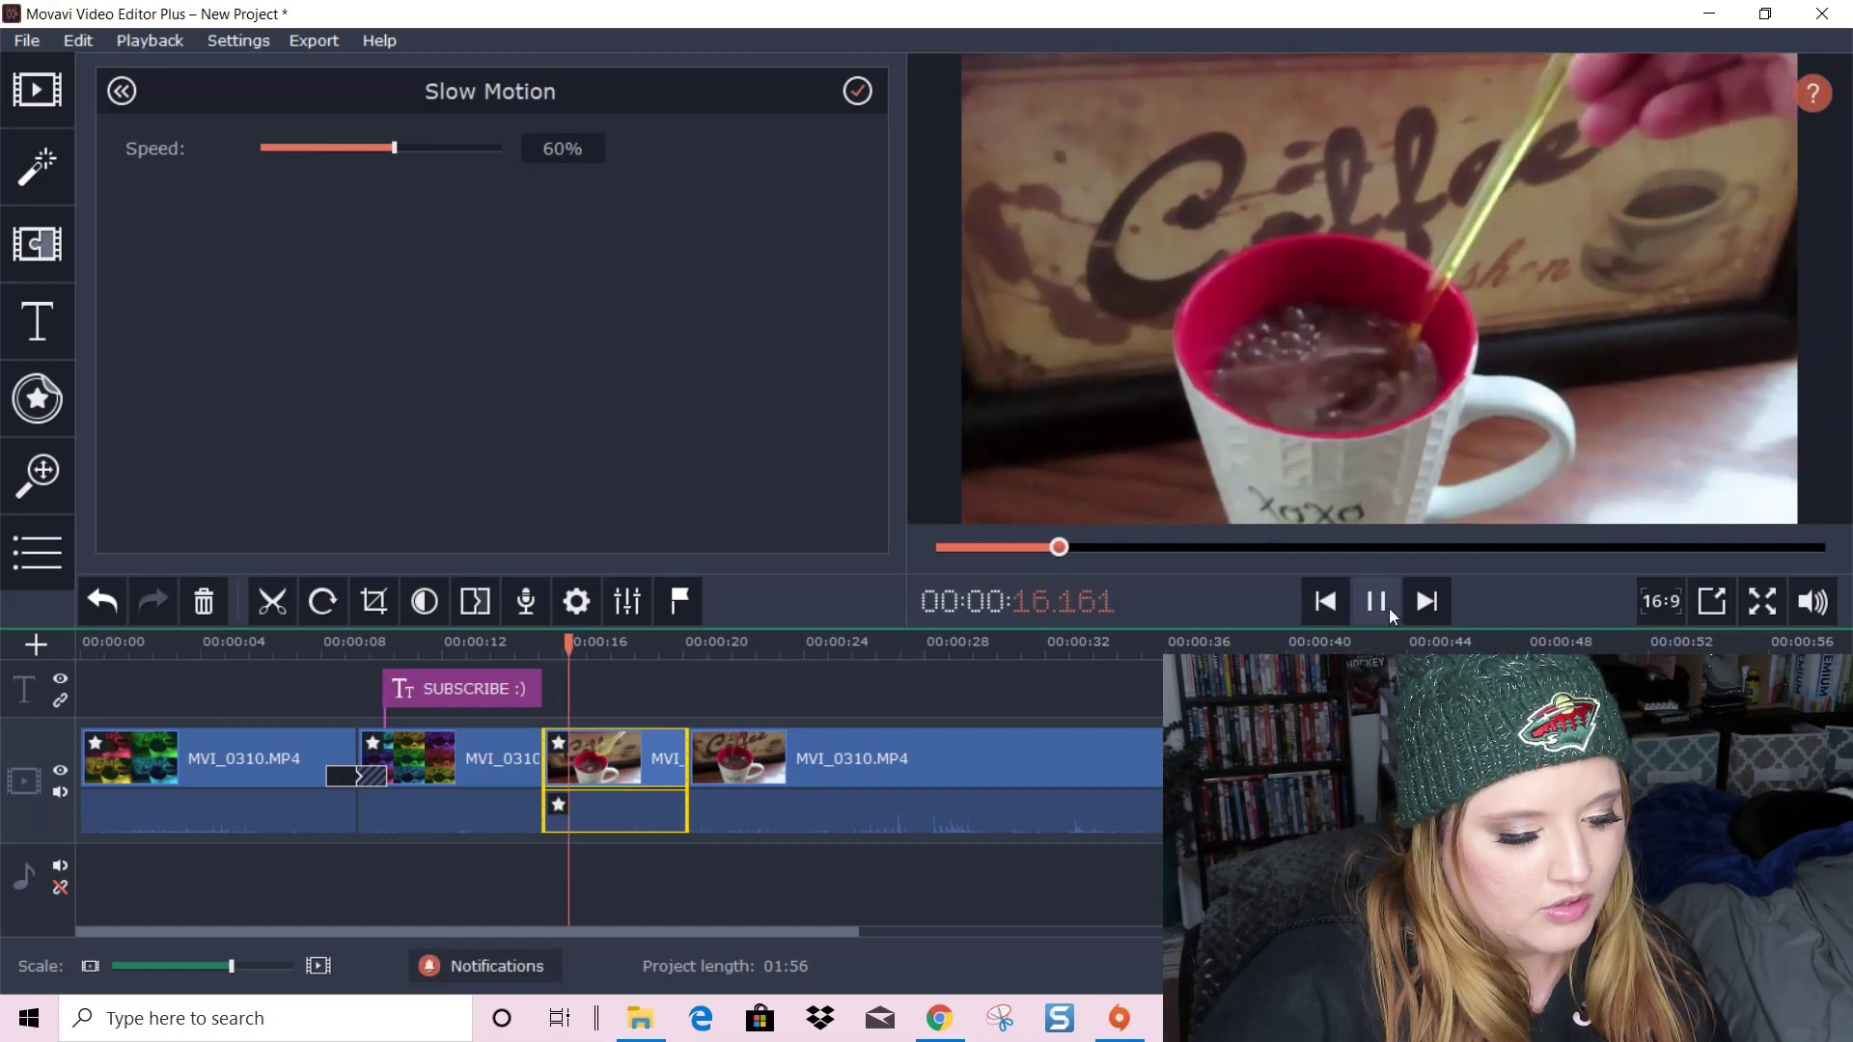
click(1379, 604)
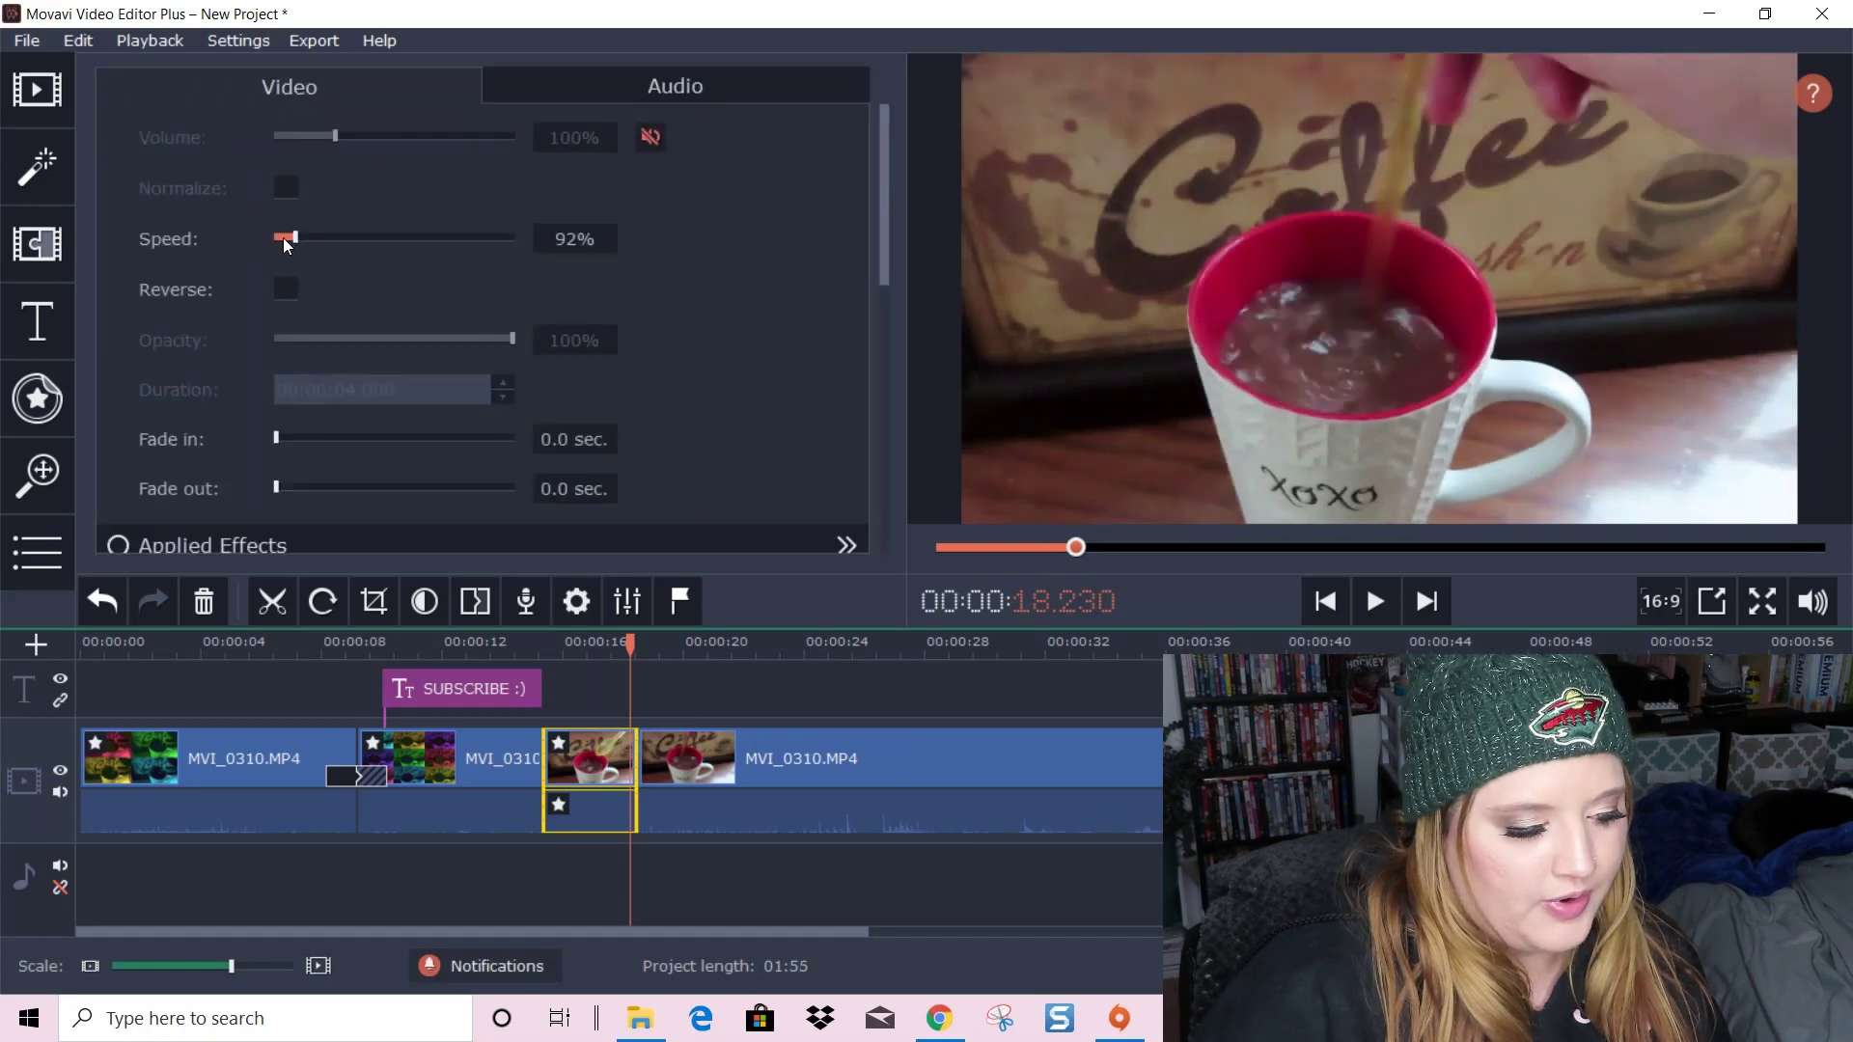
Try slower speeds down to 22% on the short third clip, set its speed to 212% and play it
drag(286, 243, 275, 239)
click(275, 240)
click(275, 240)
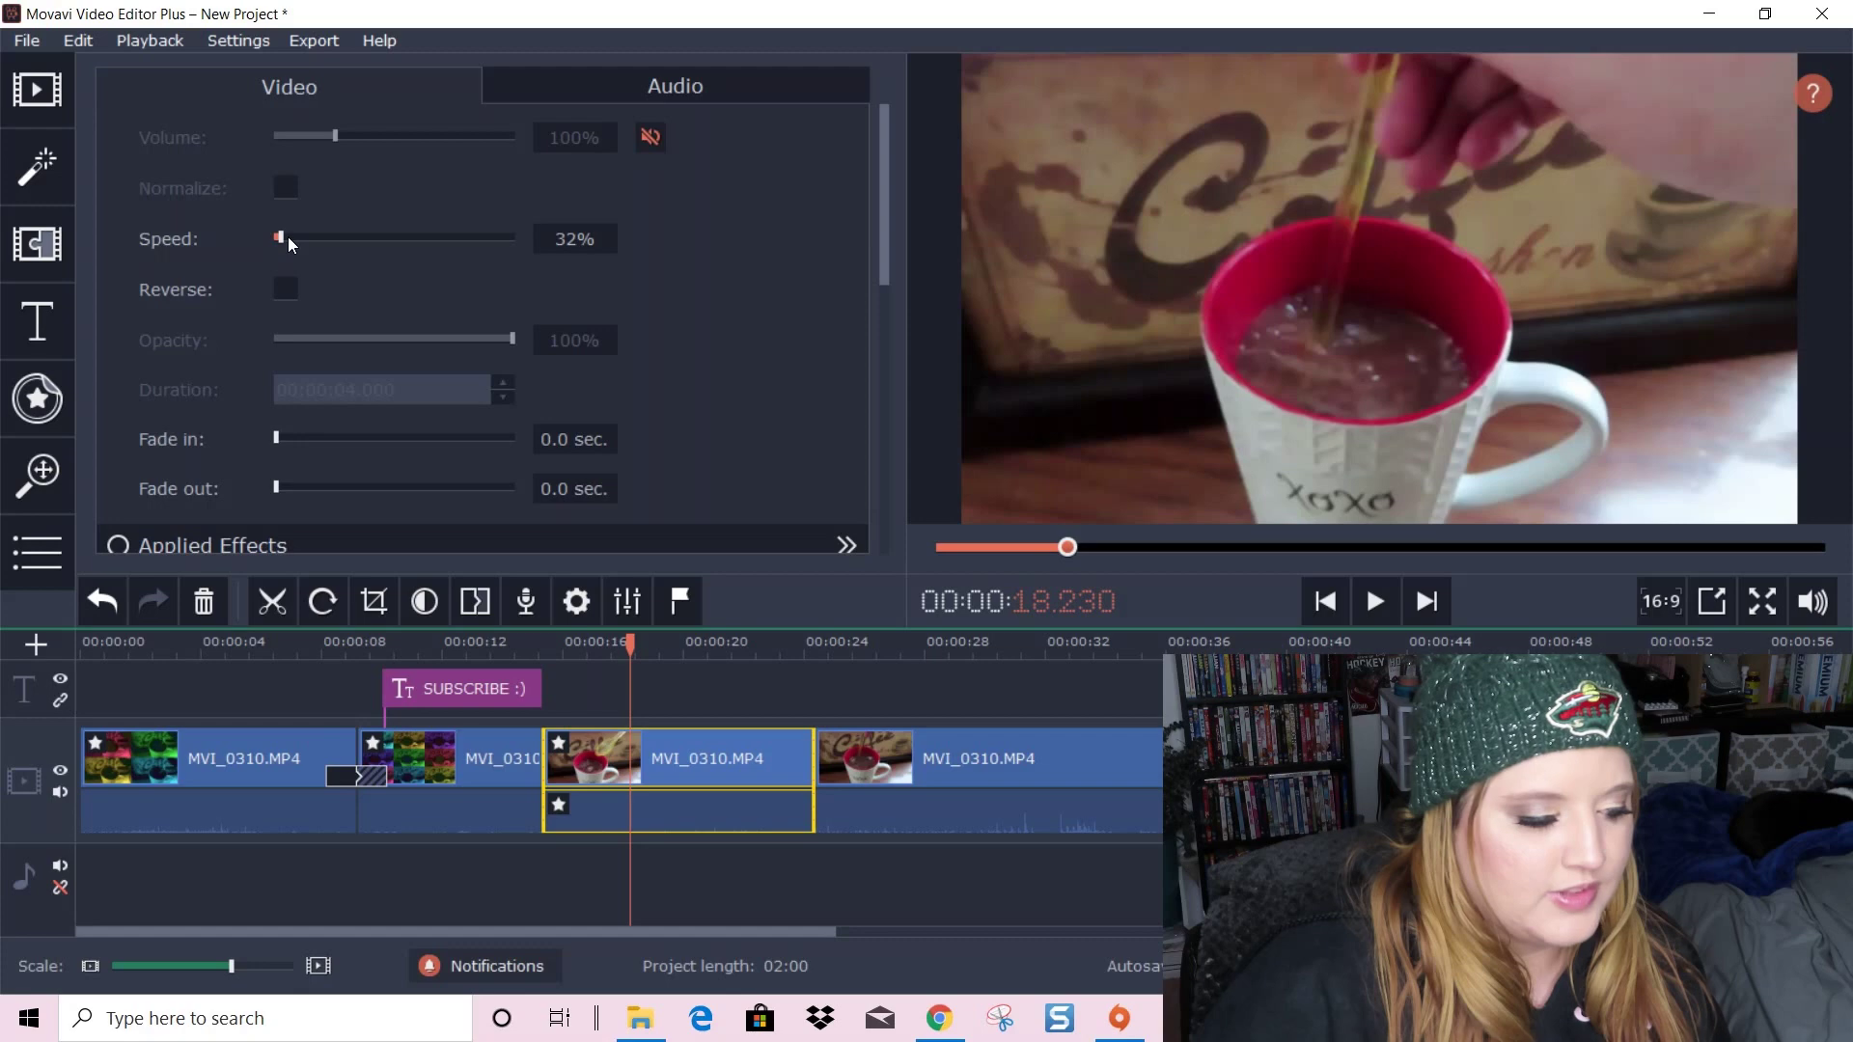
click(277, 239)
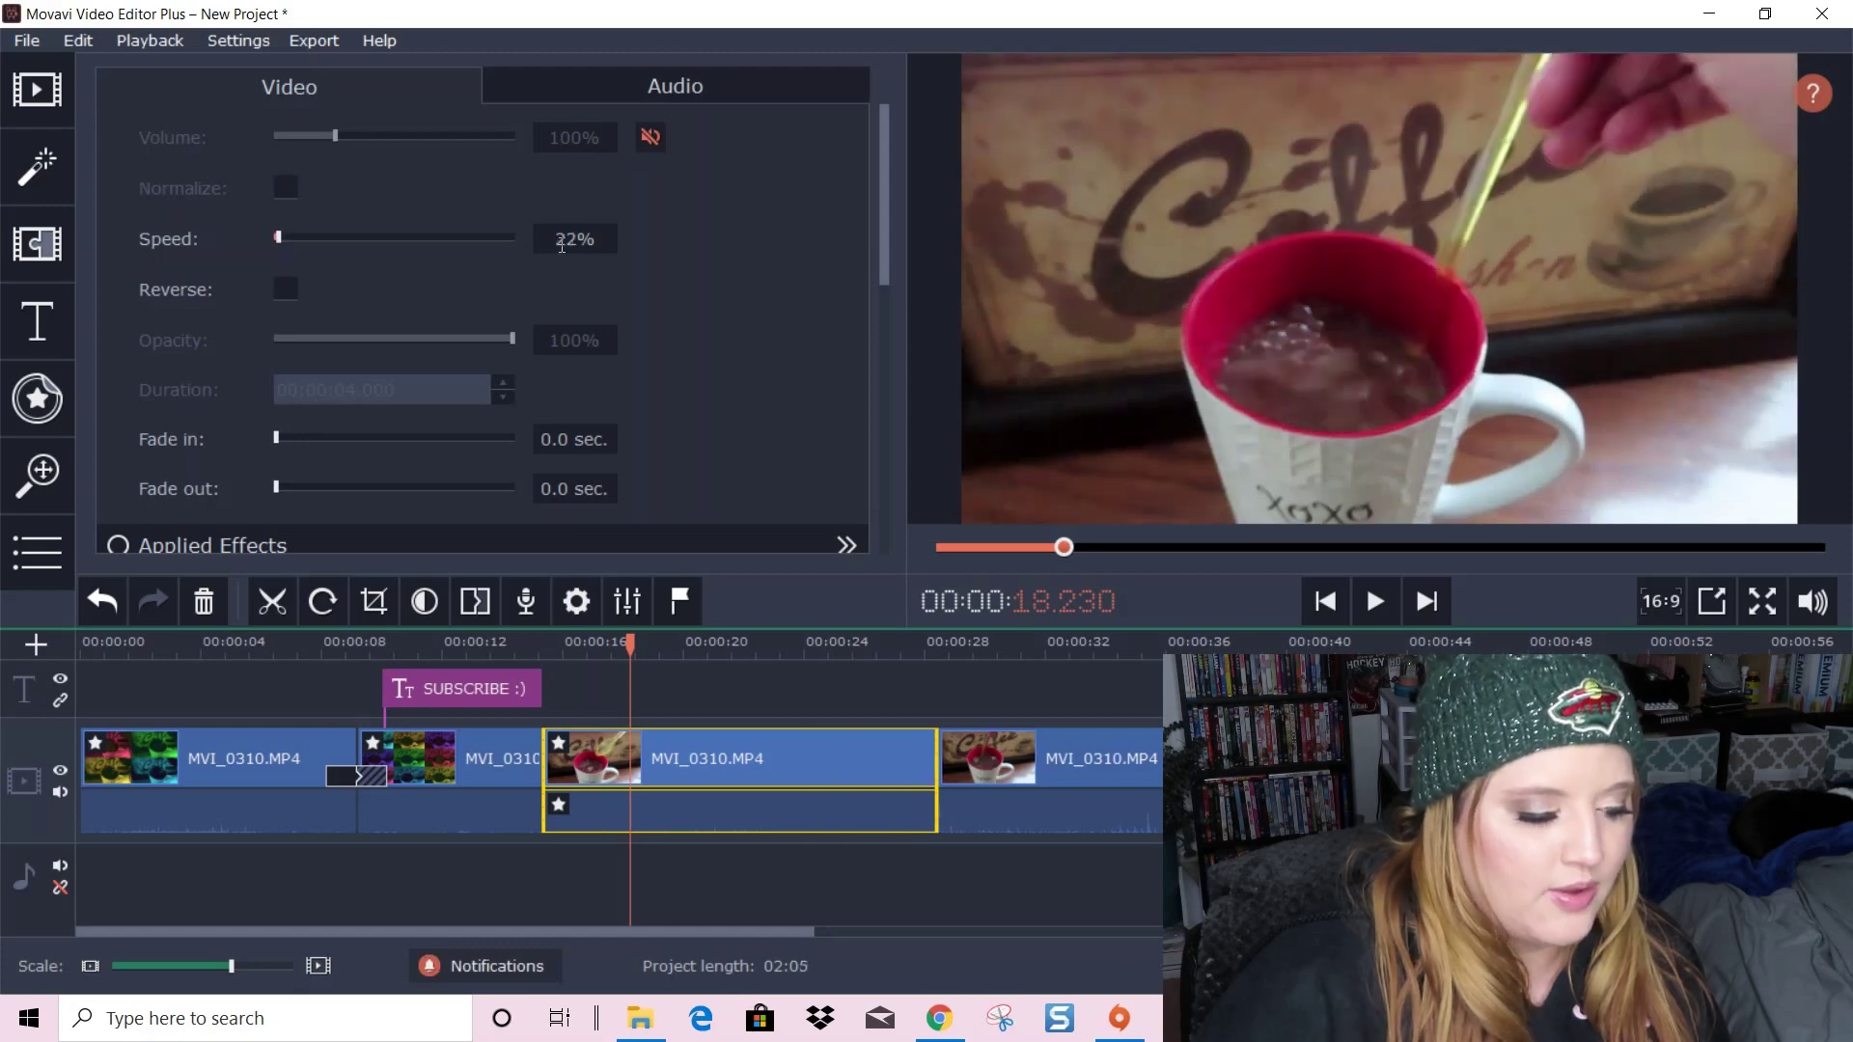
scroll(422, 241, up, 11)
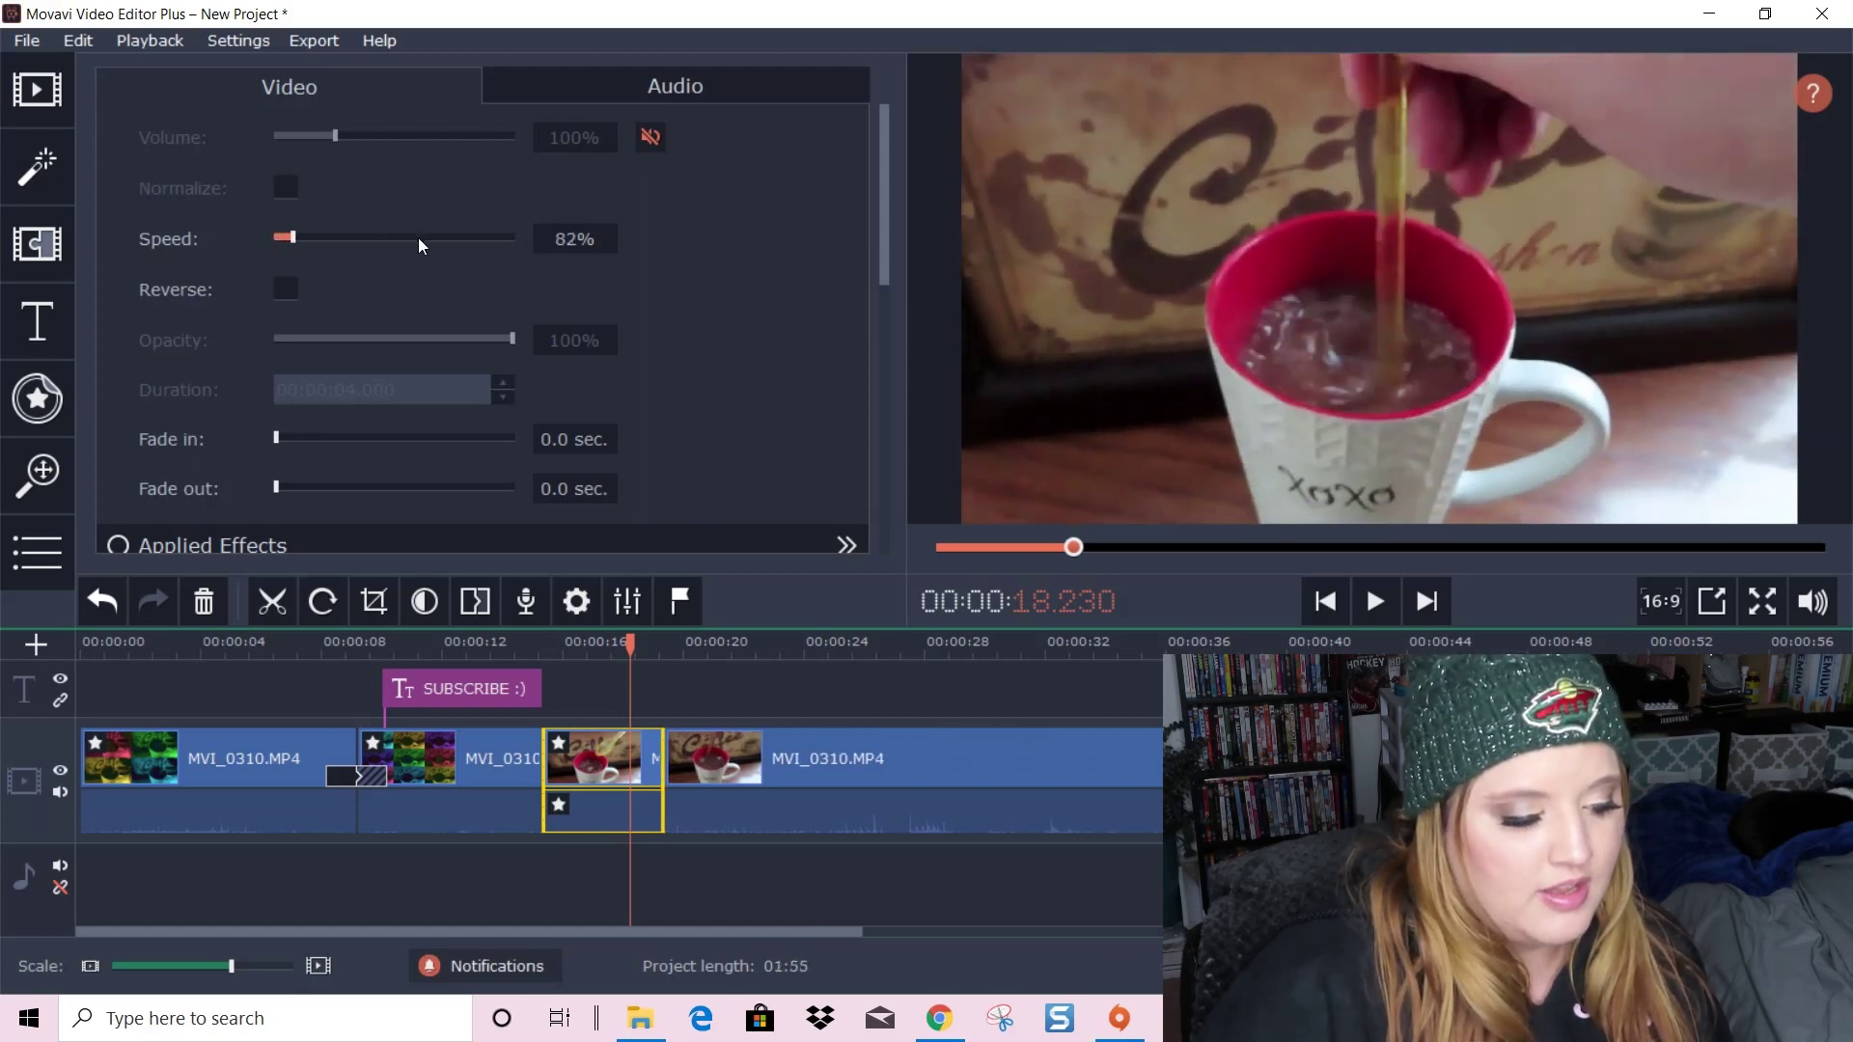
scroll(421, 249, up, 7)
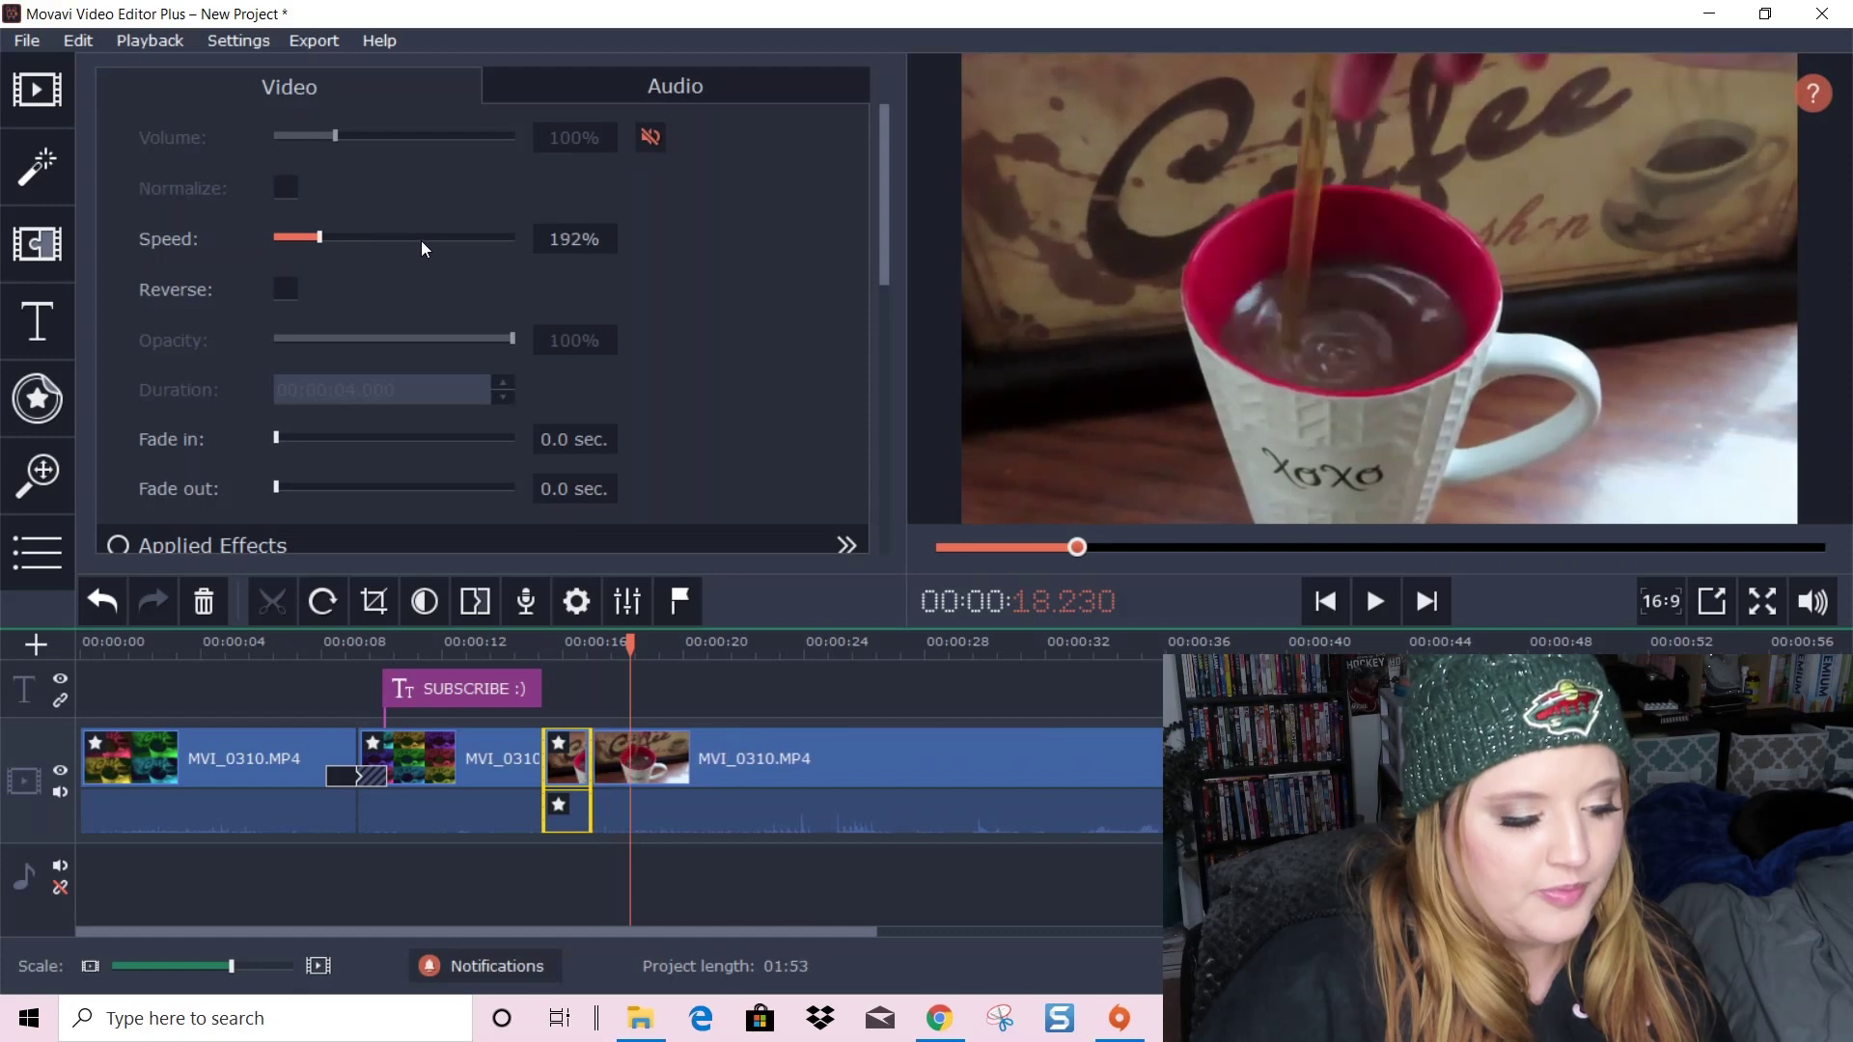
scroll(426, 248, up, 1)
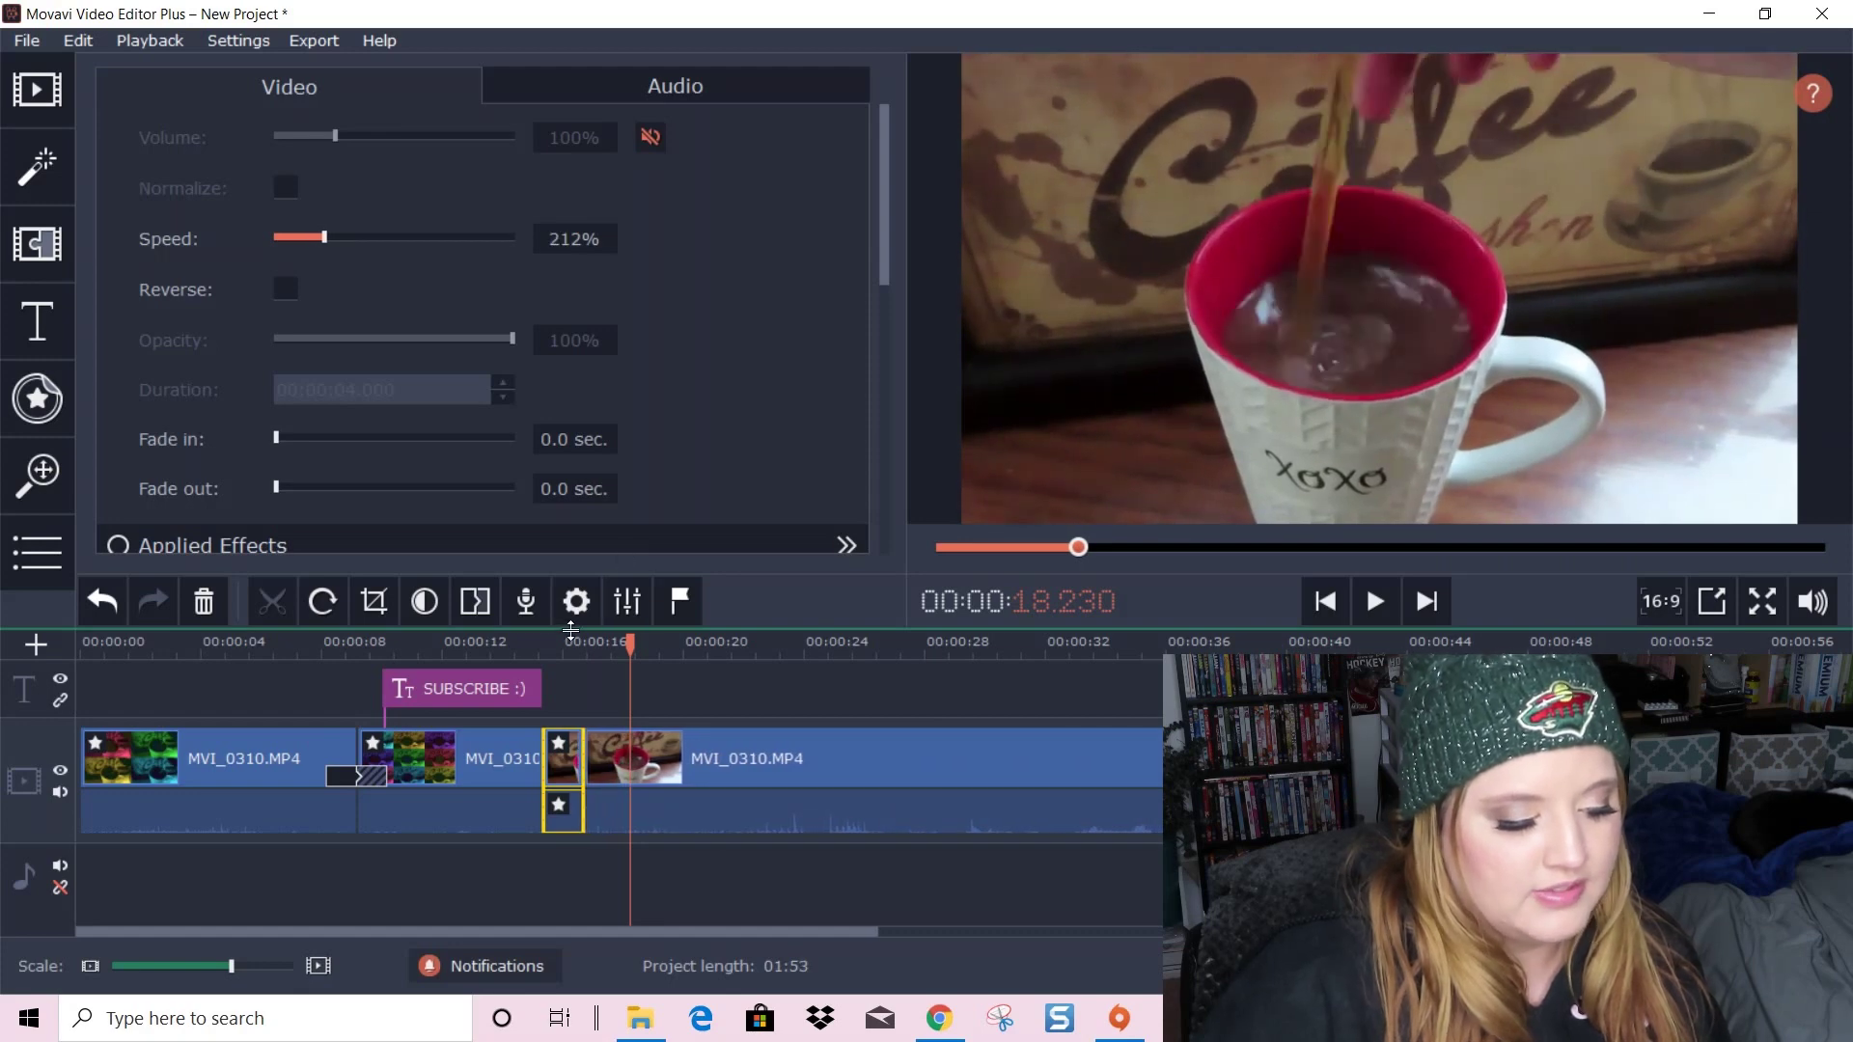
click(1375, 603)
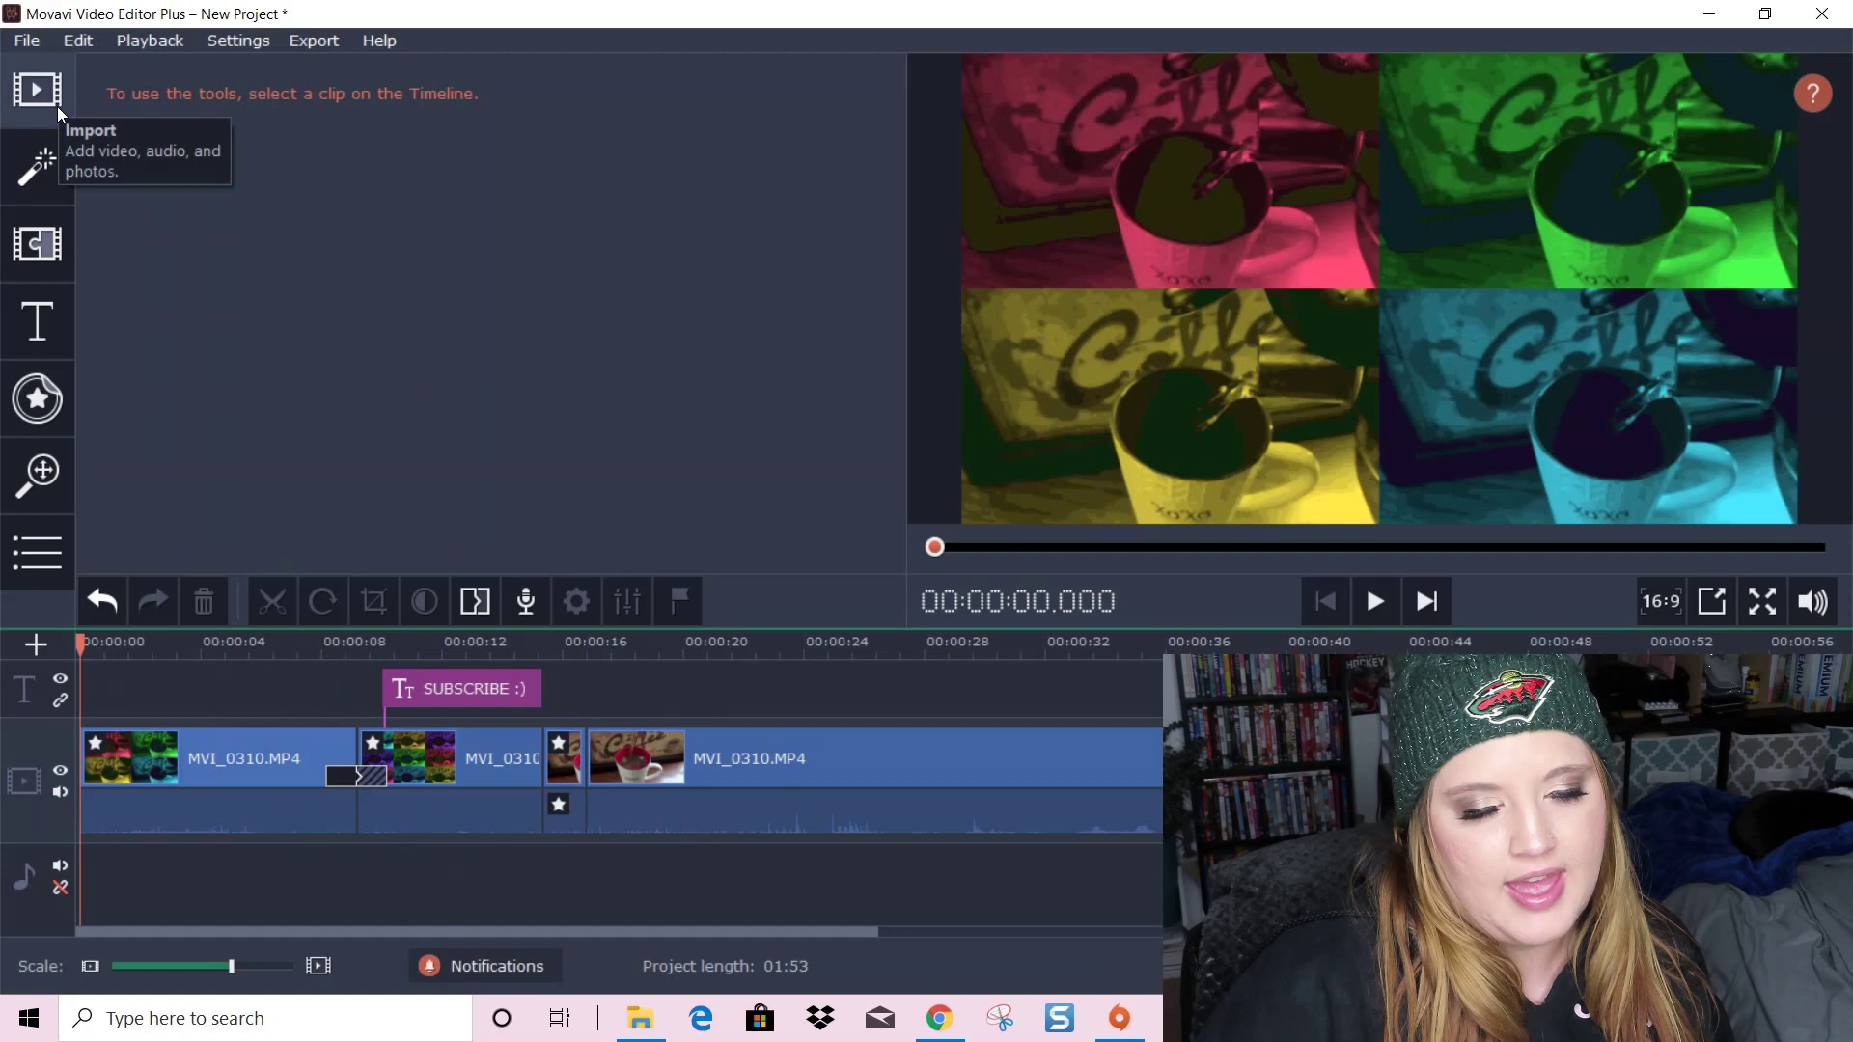
Import the Safety_Net track from the Music folder as background music and play the project from the start
click(36, 89)
click(359, 181)
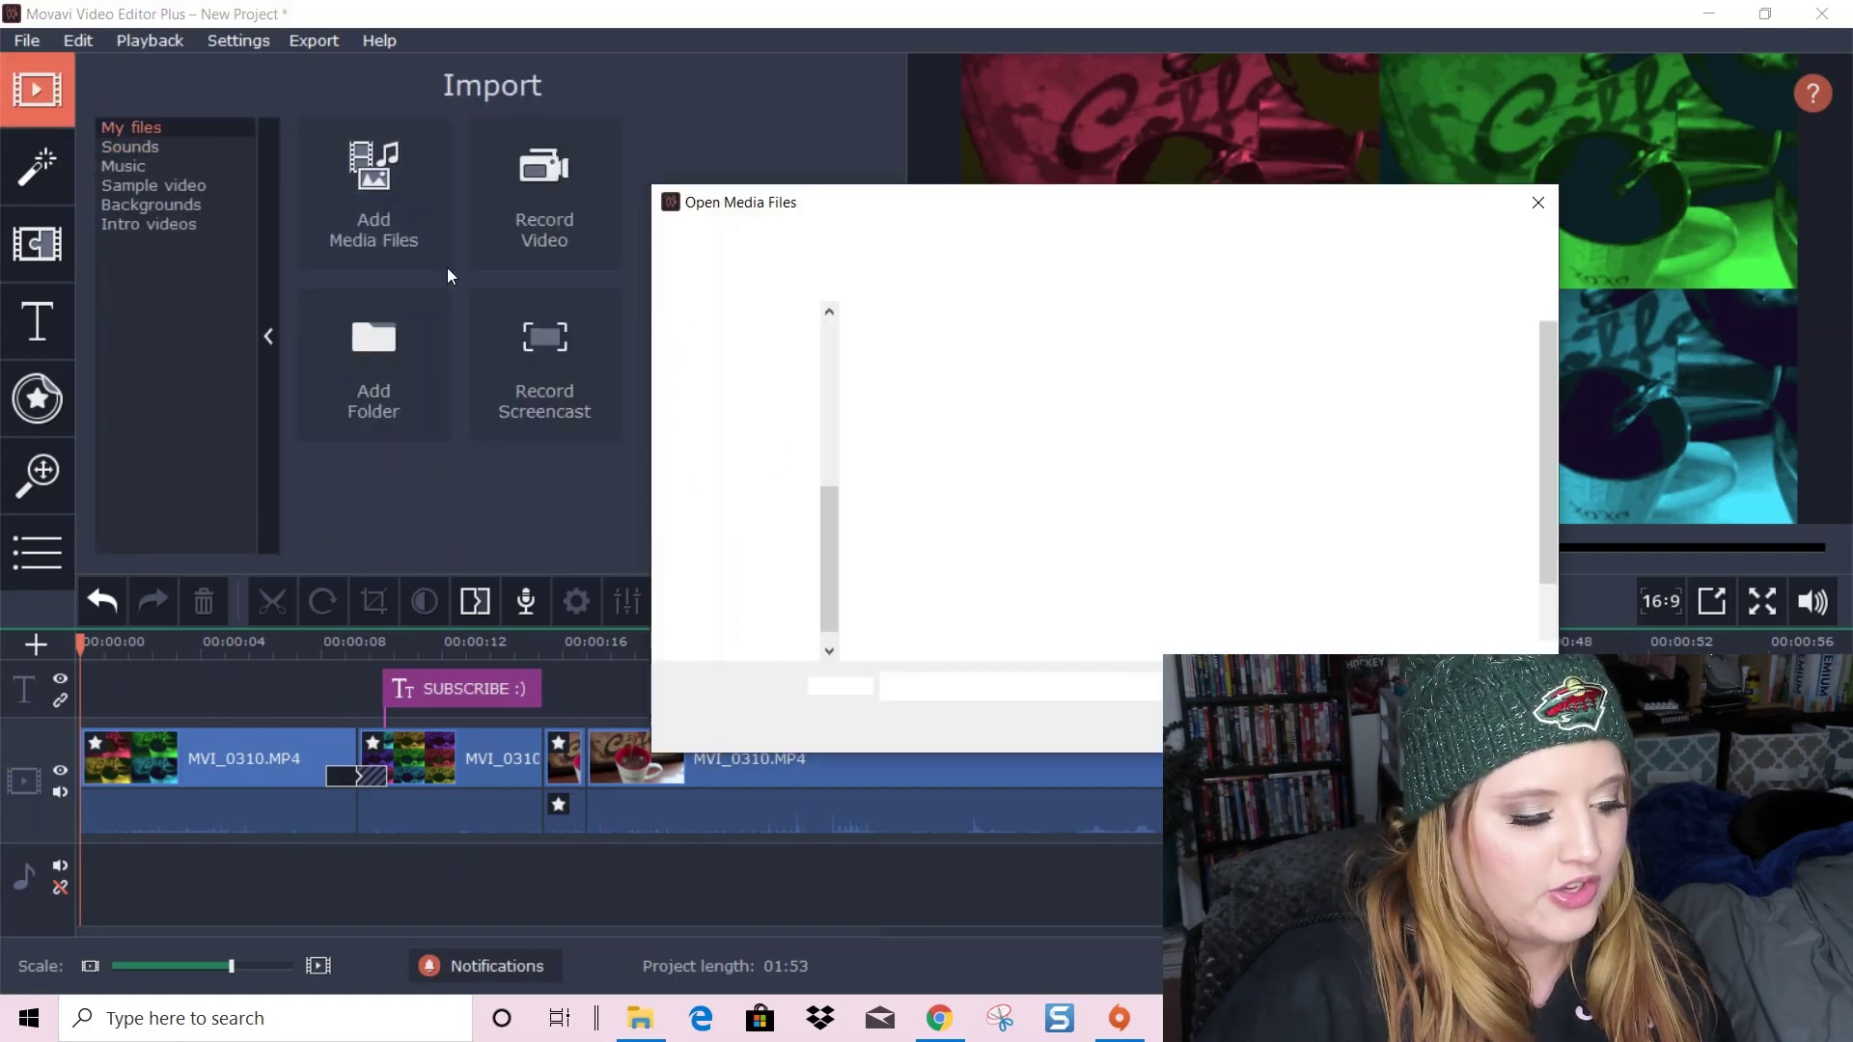
click(734, 497)
double_click(936, 351)
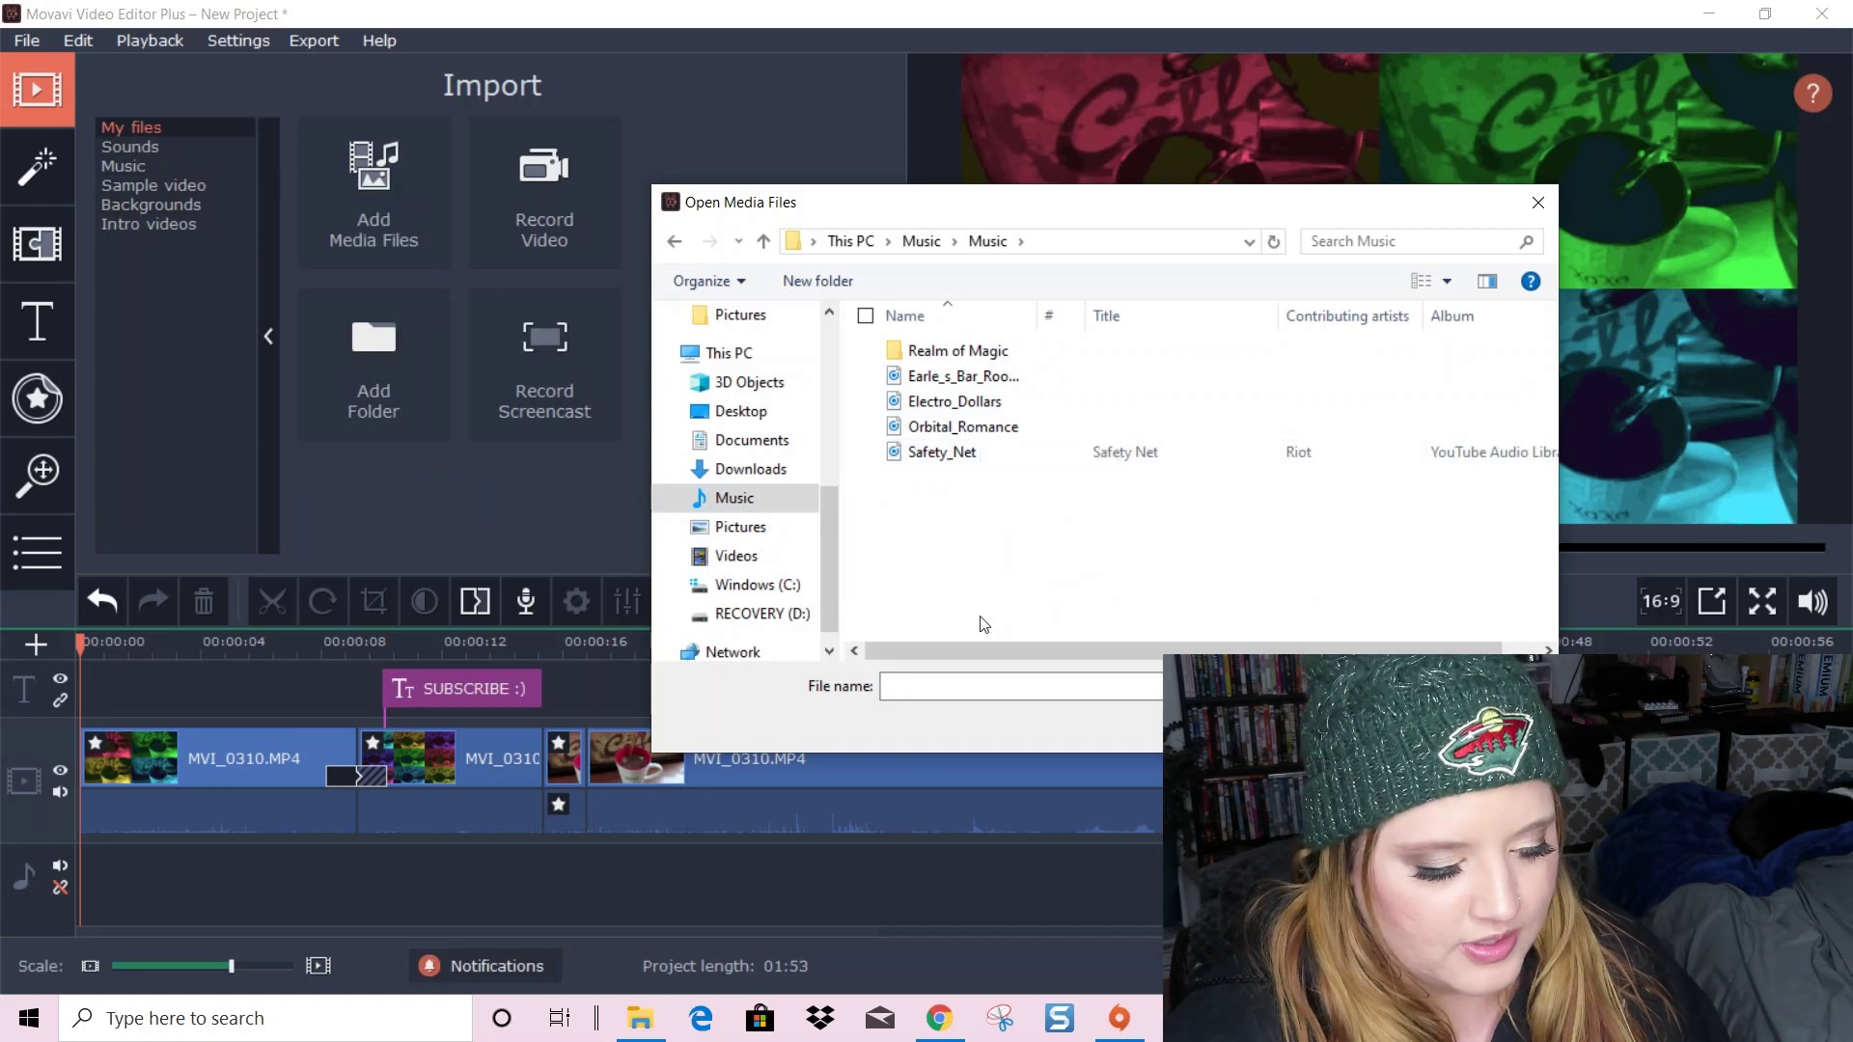
double_click(969, 449)
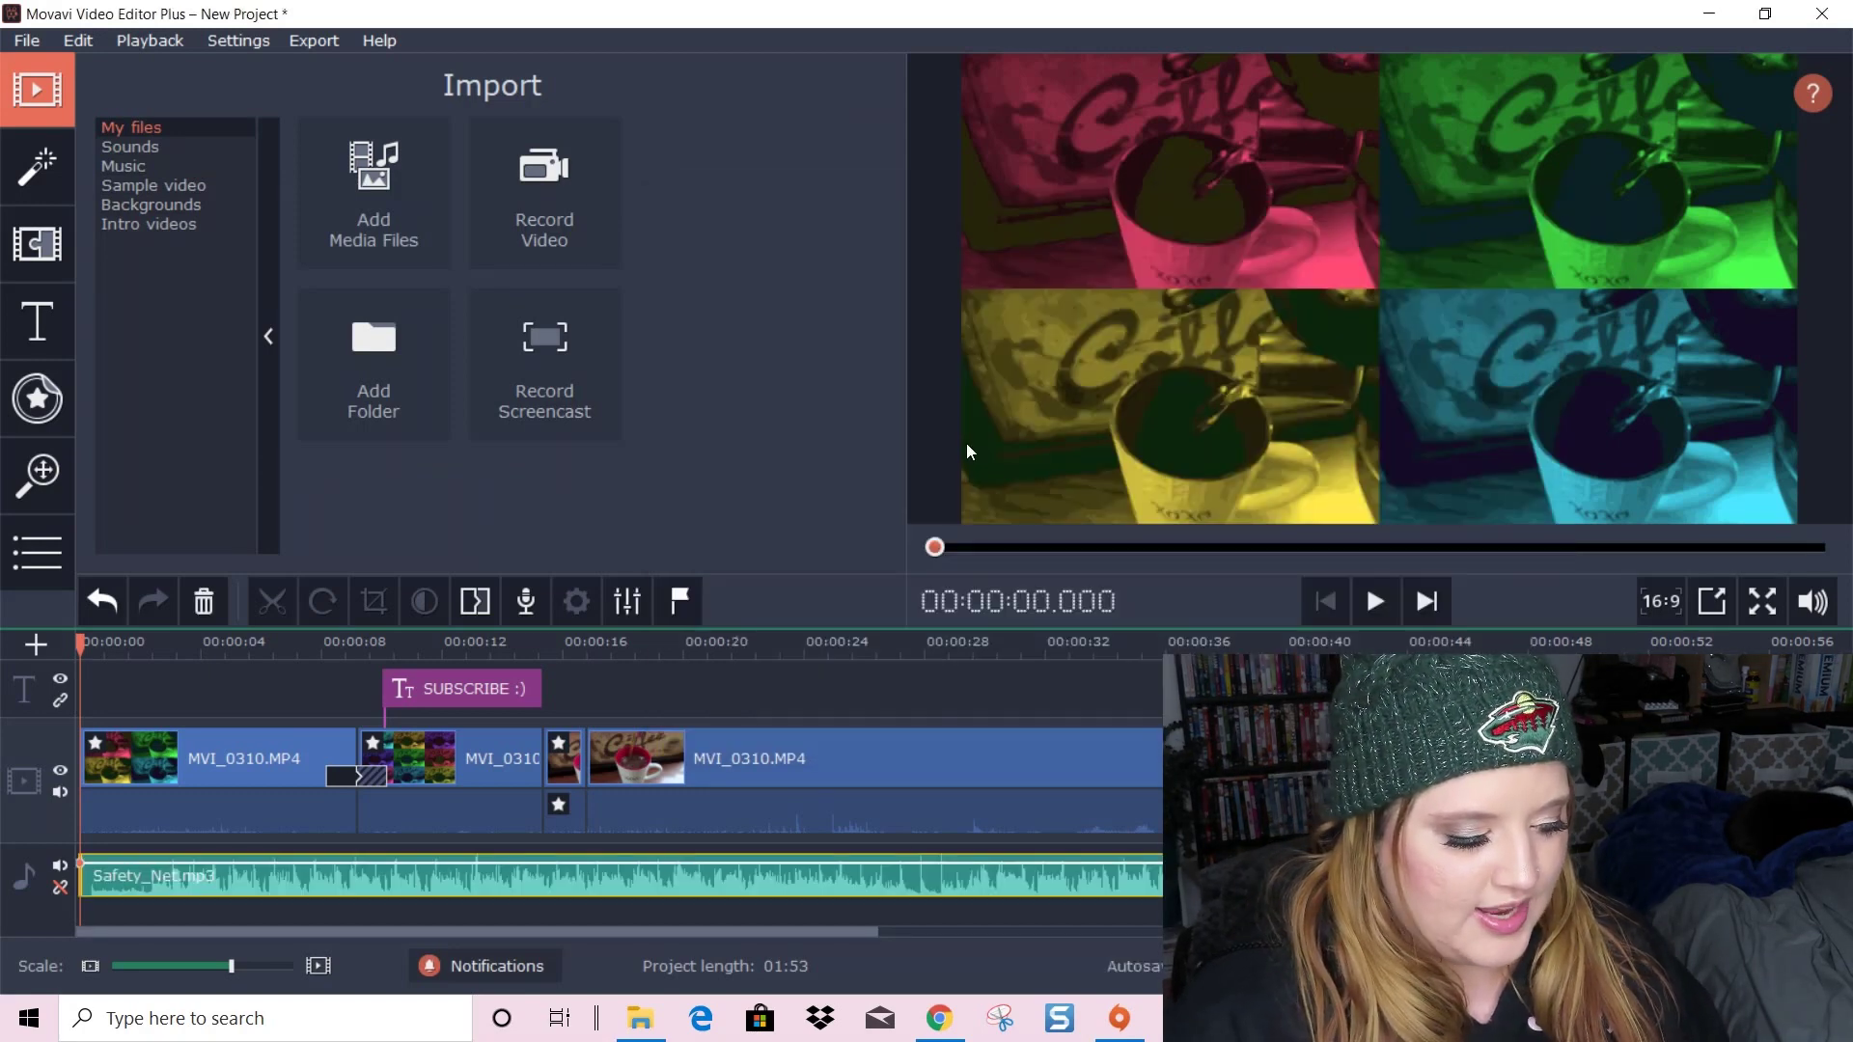
click(1372, 603)
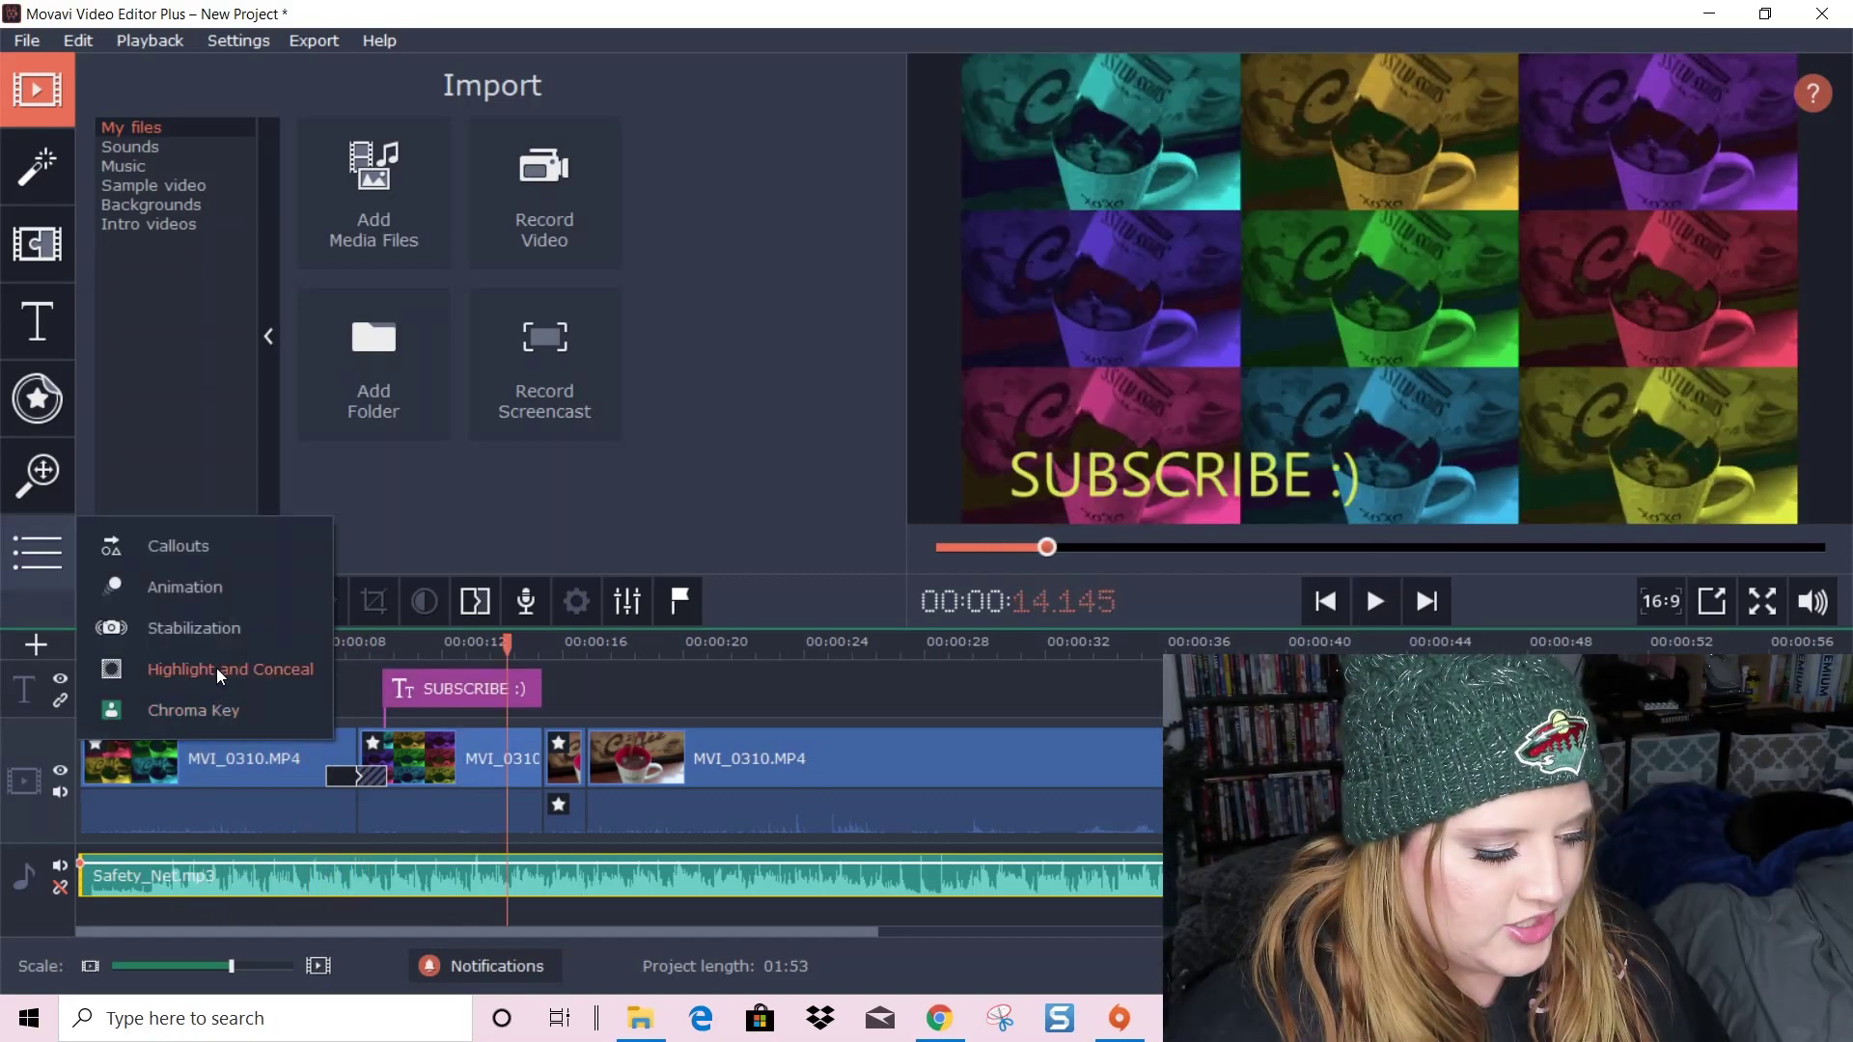
Review the audio options of the Safety_Net music clip, including its volume, fades and Audio Effects, and the video clip tools
click(217, 668)
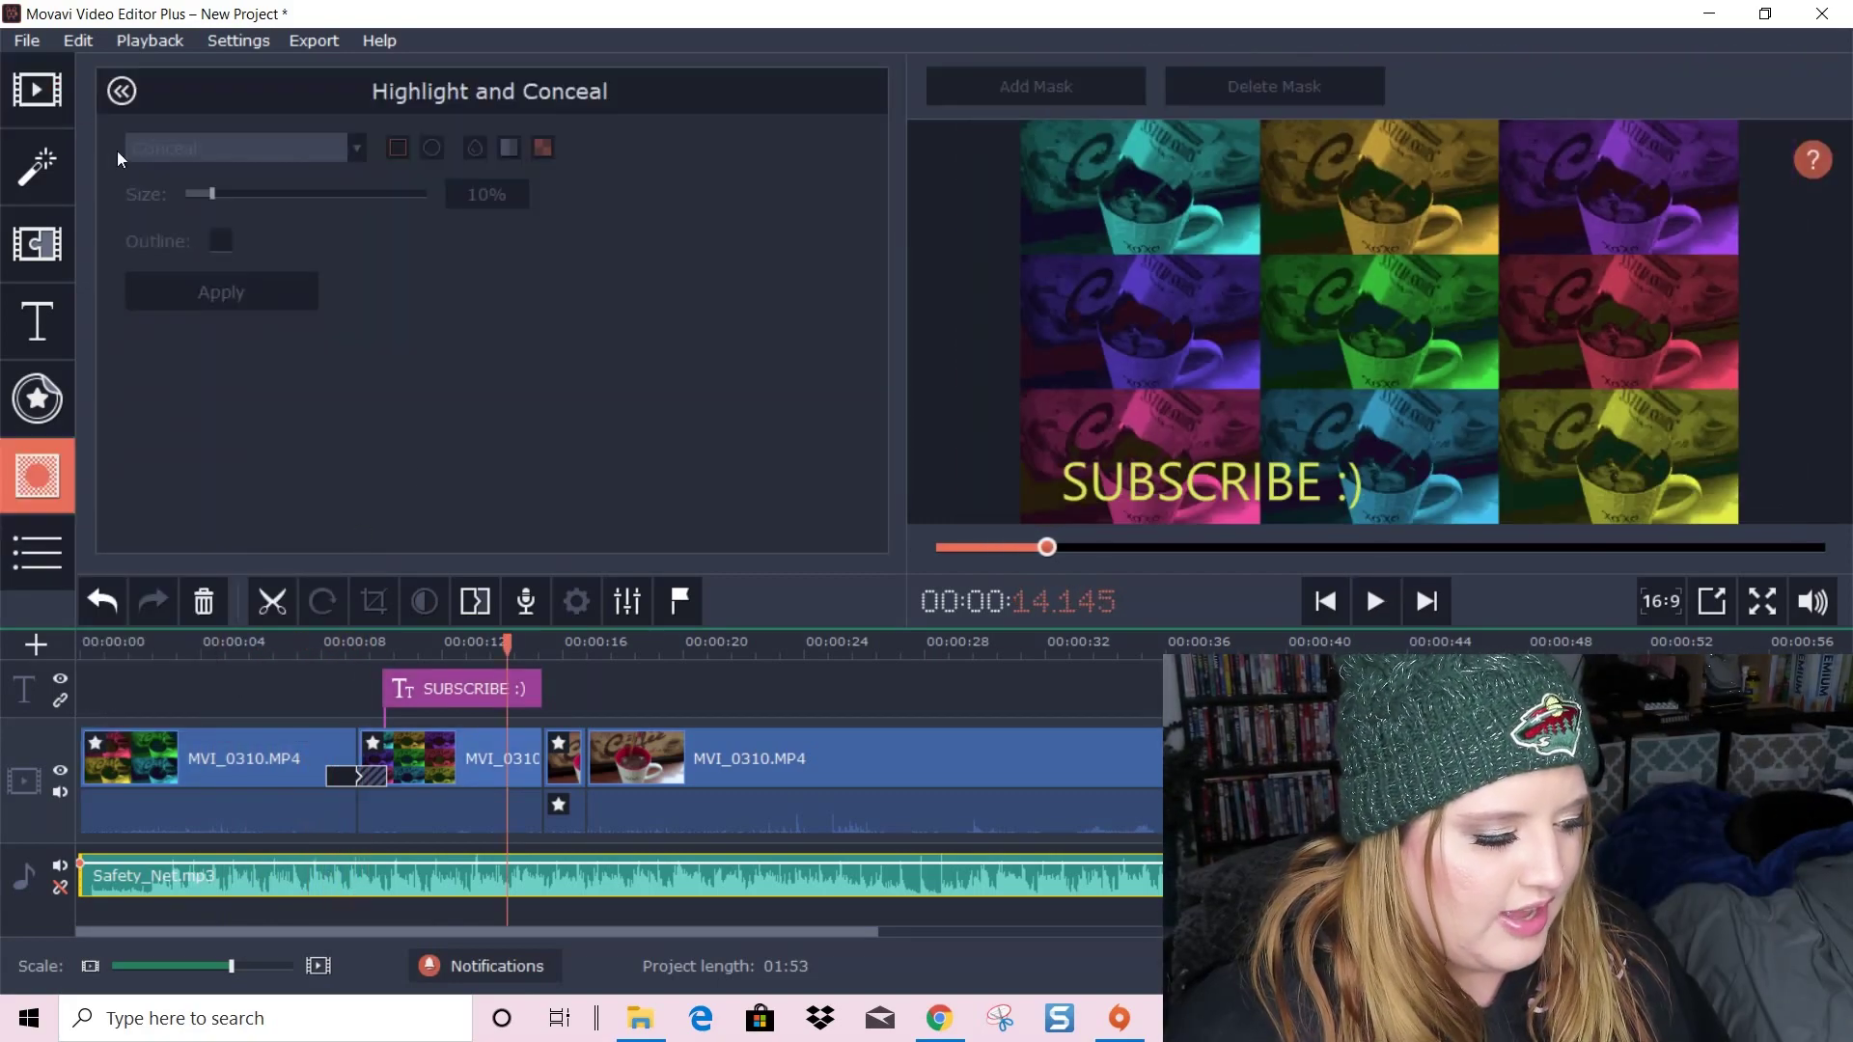
click(124, 94)
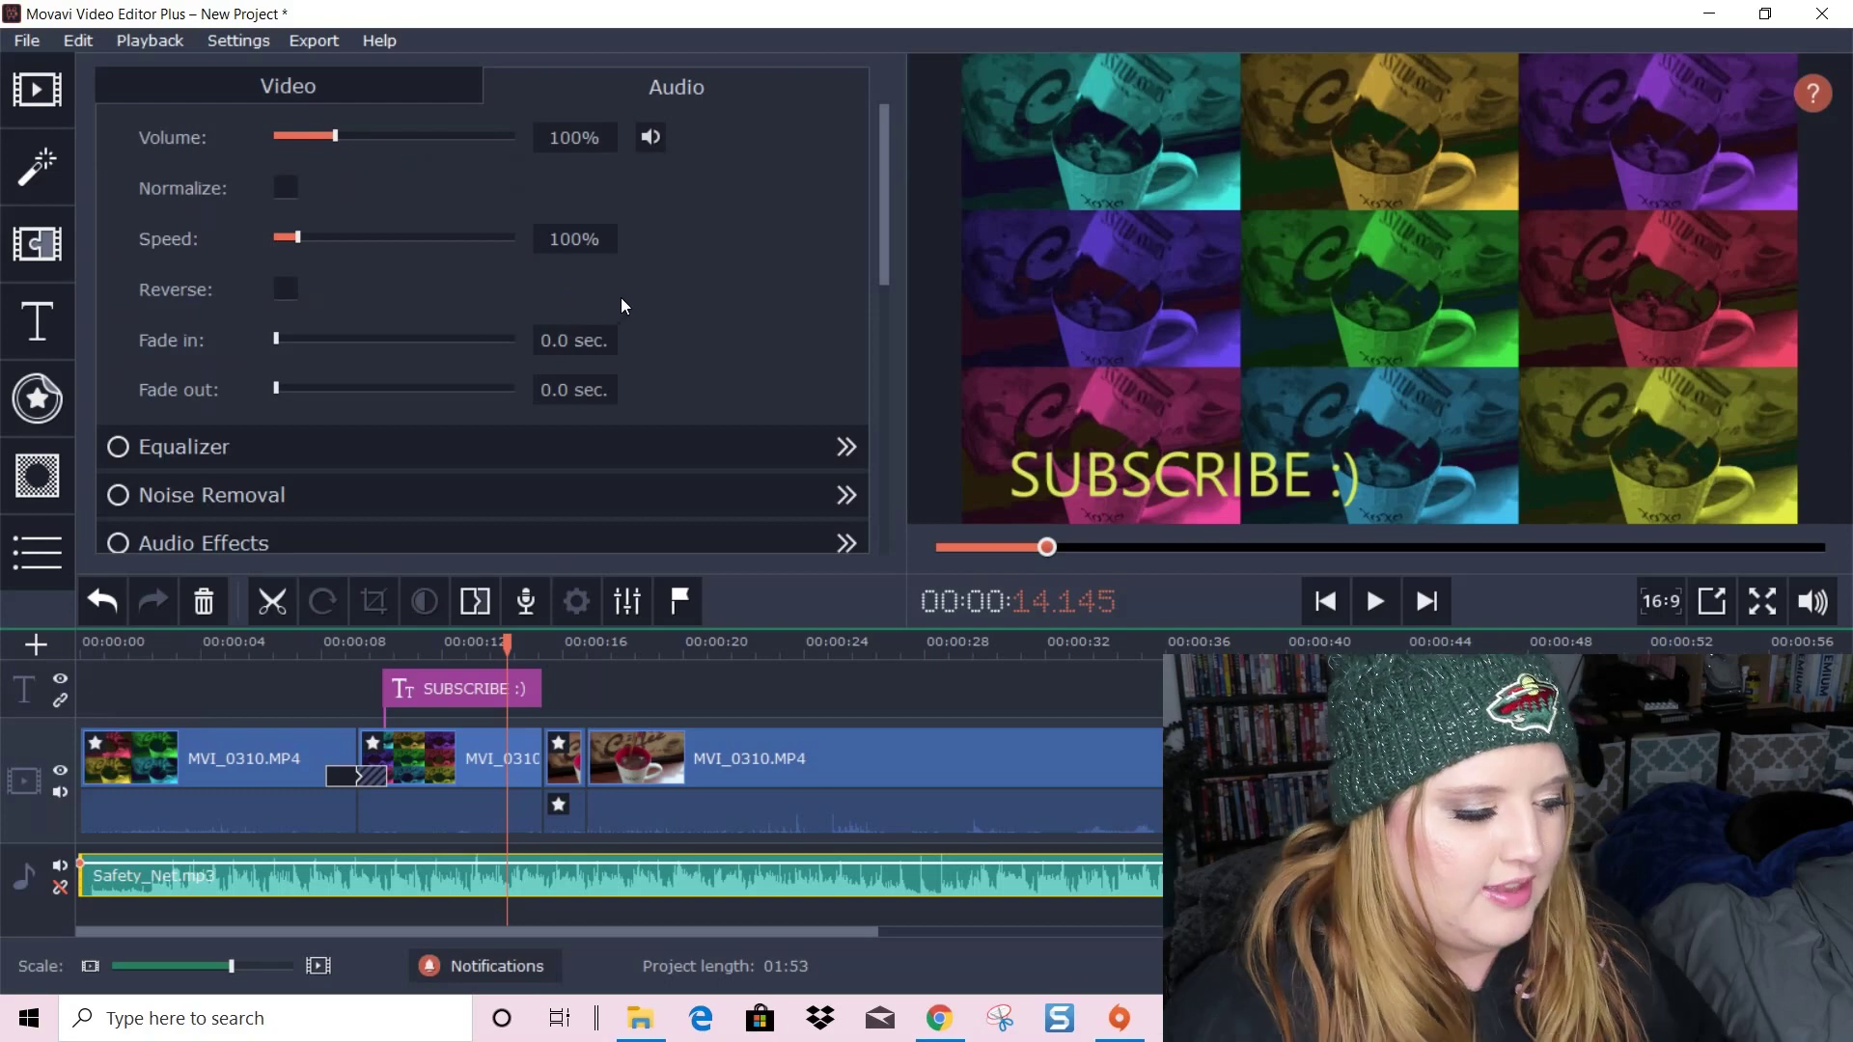
click(290, 880)
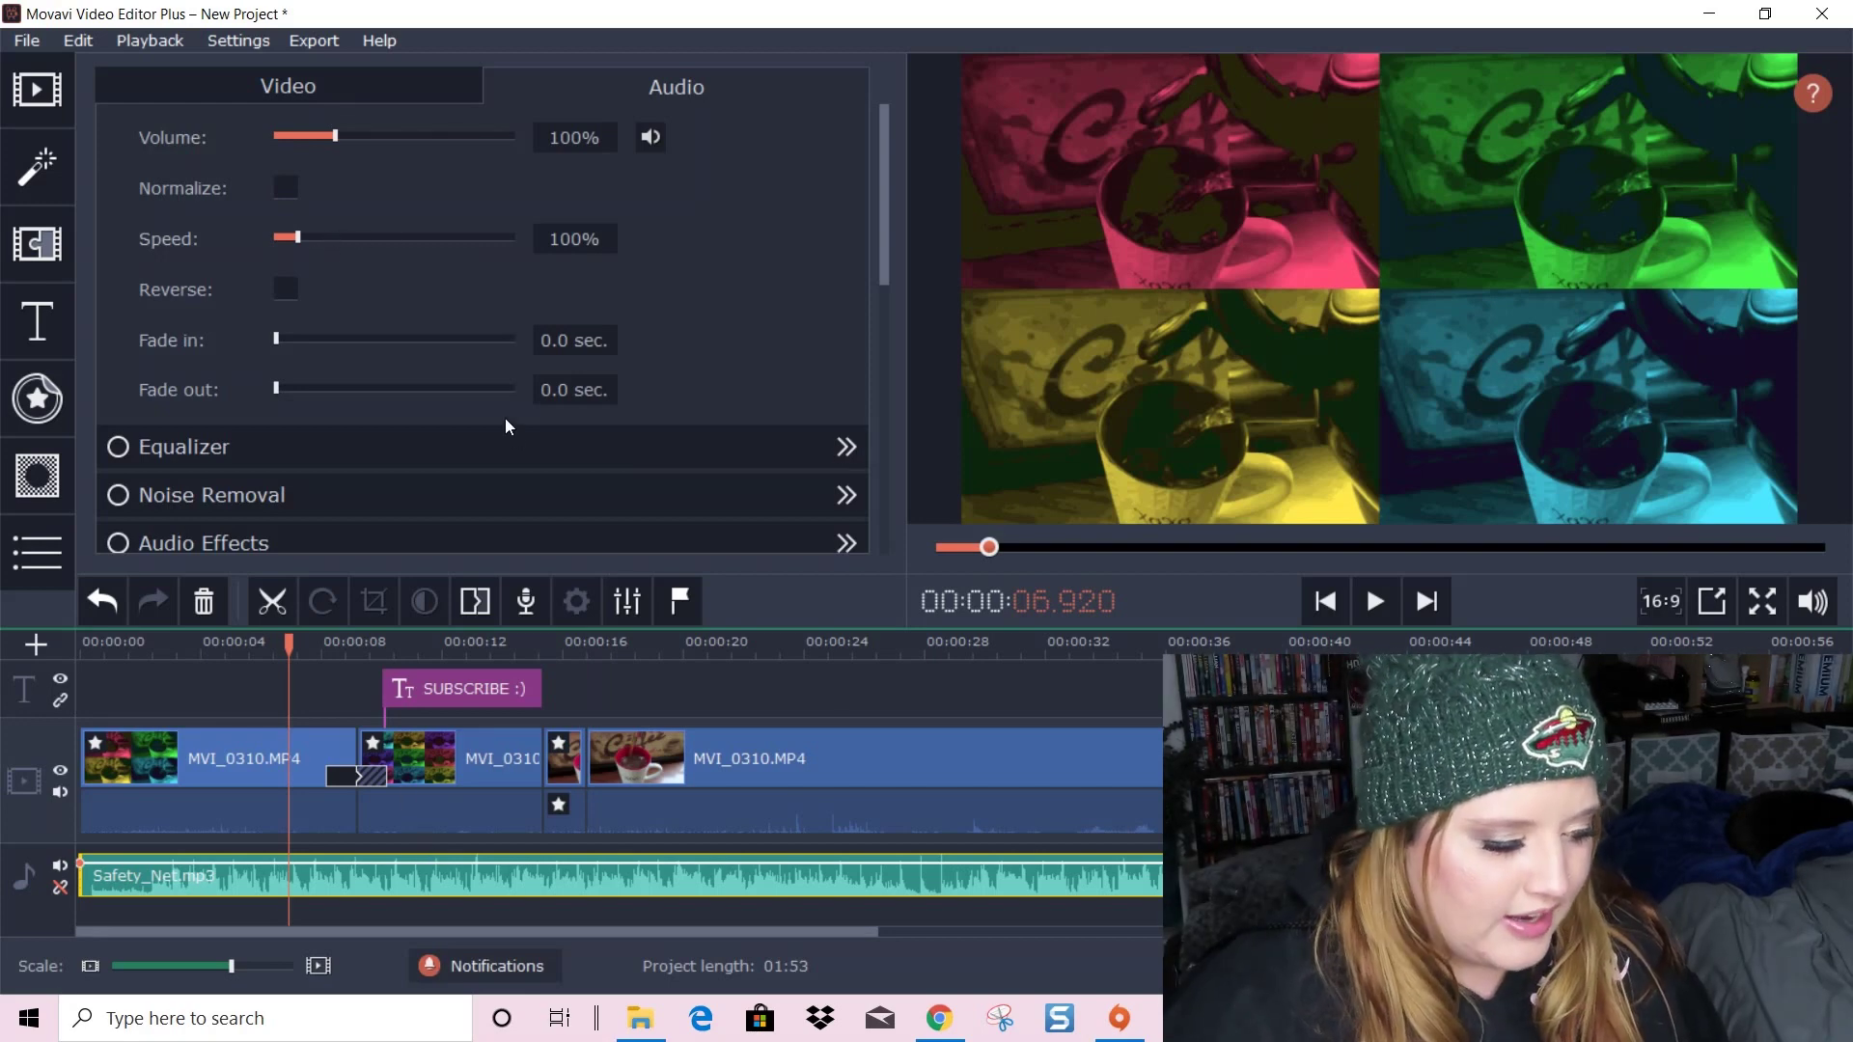
scroll(512, 427, down, 1)
click(194, 480)
click(204, 148)
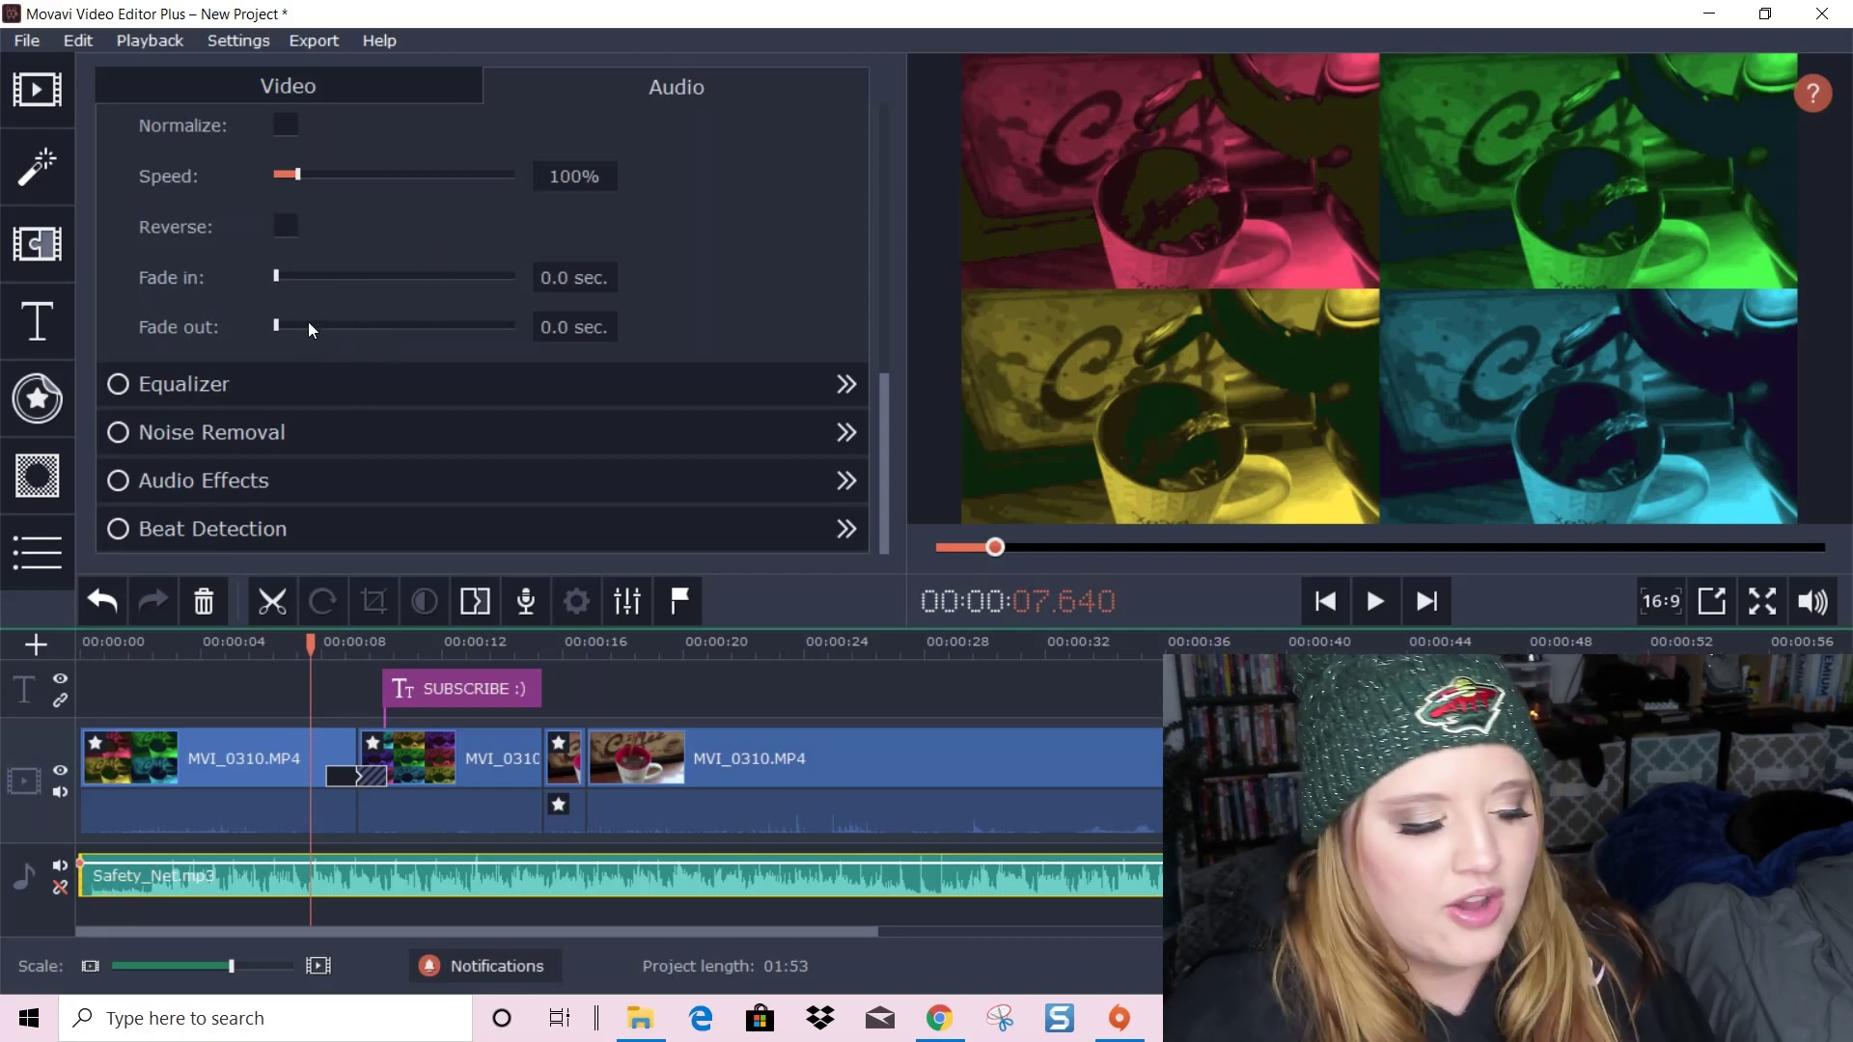
scroll(372, 257, up, 5)
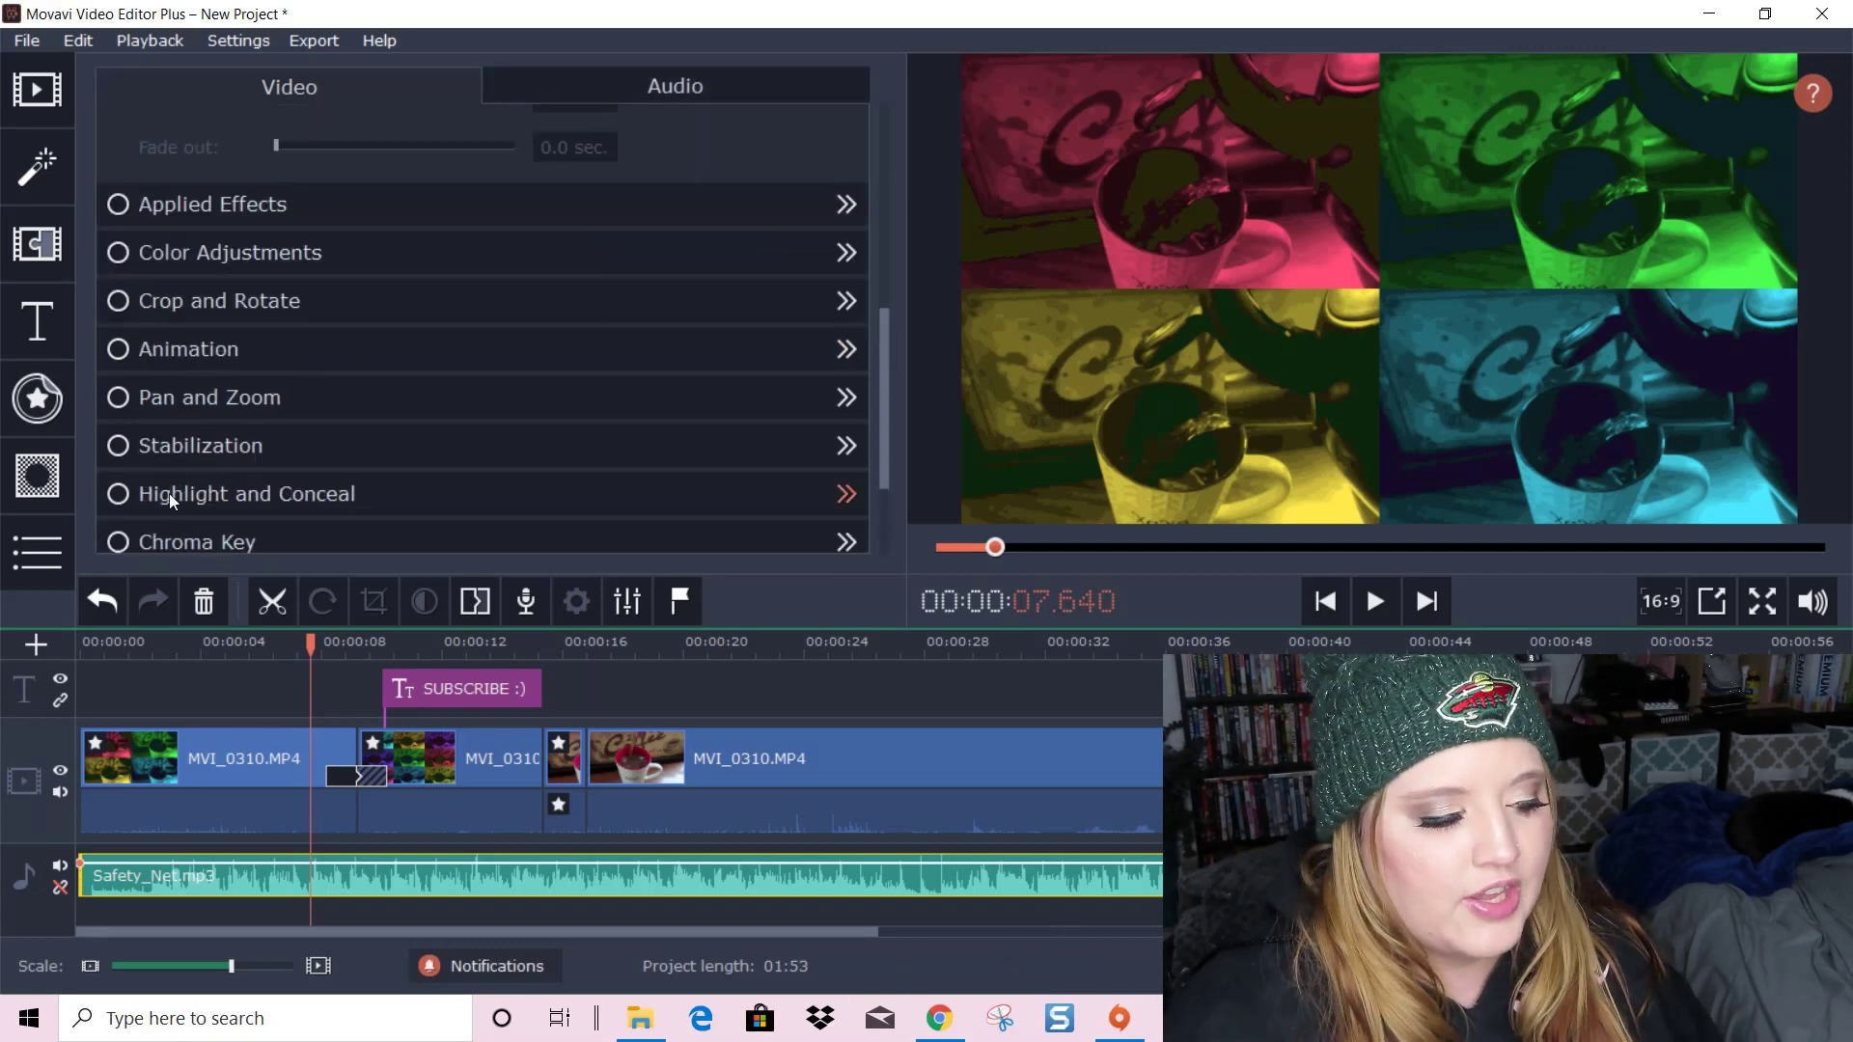
Look over the project saving commands and the WMV export settings with Highest quality, and close the export without exporting
click(30, 43)
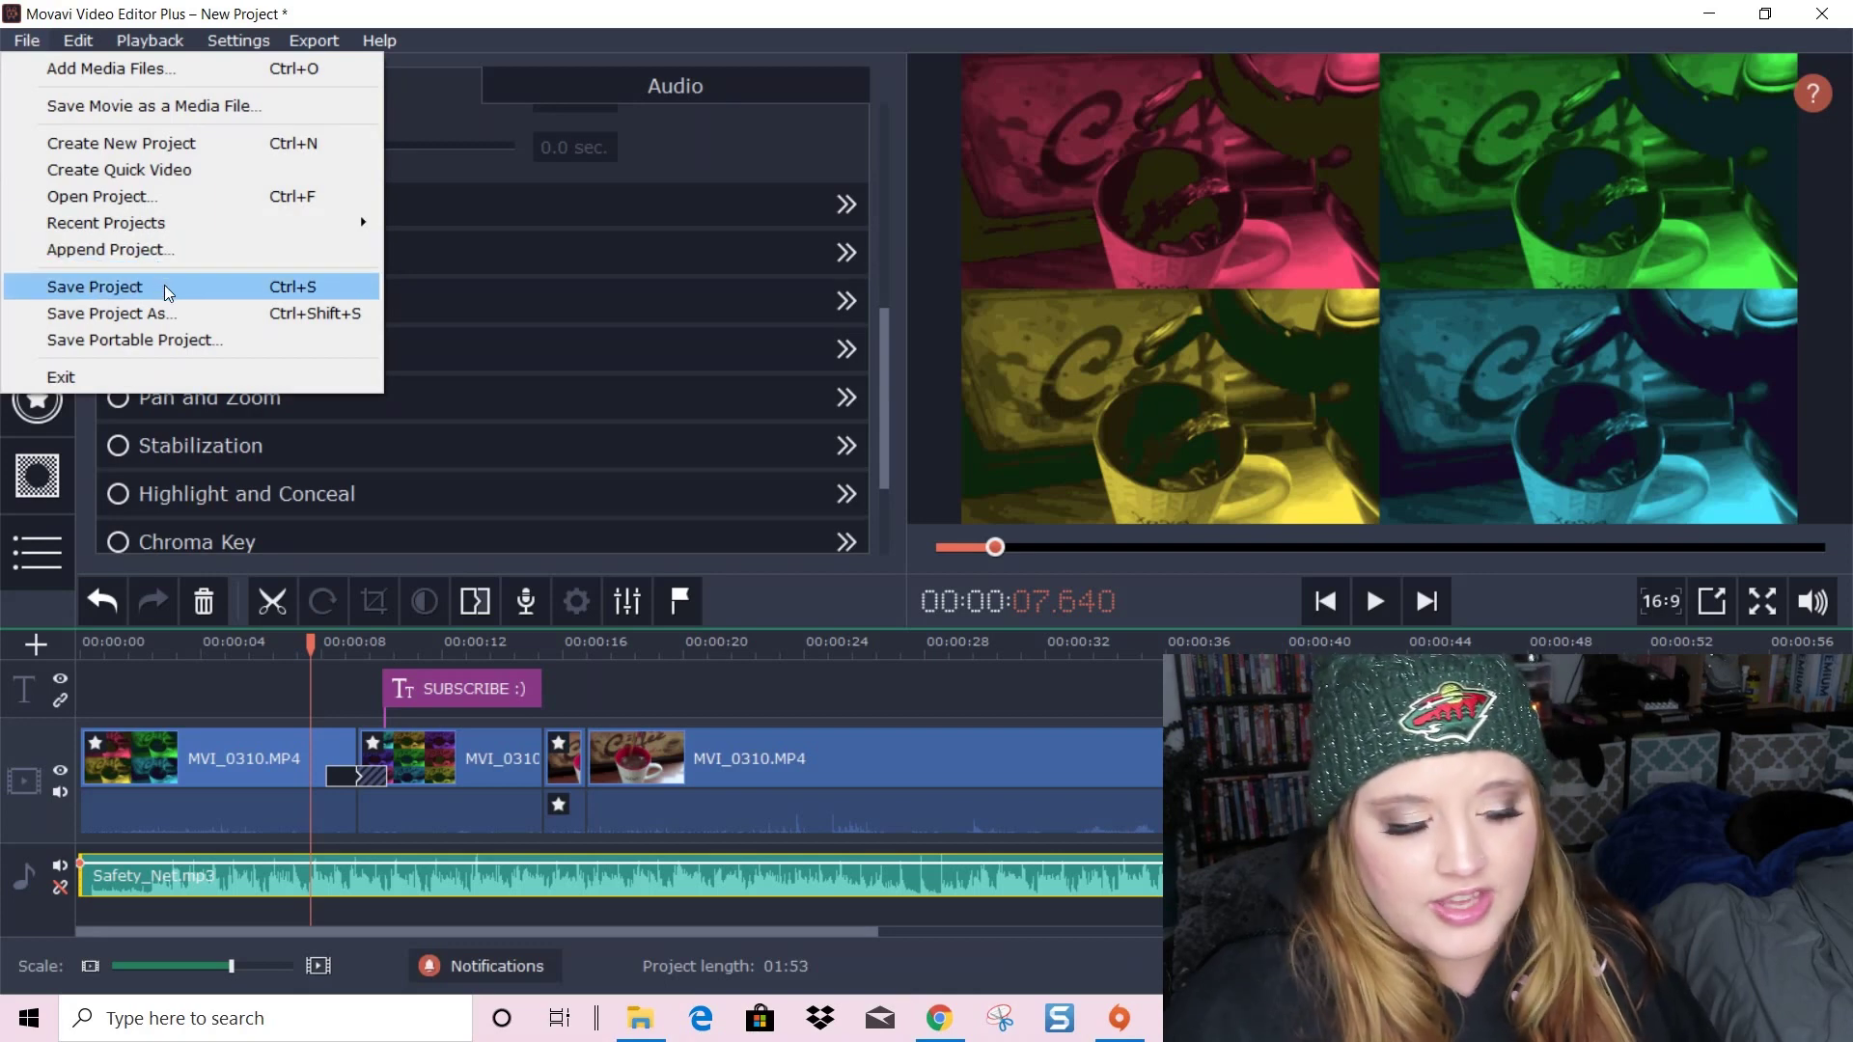
click(168, 288)
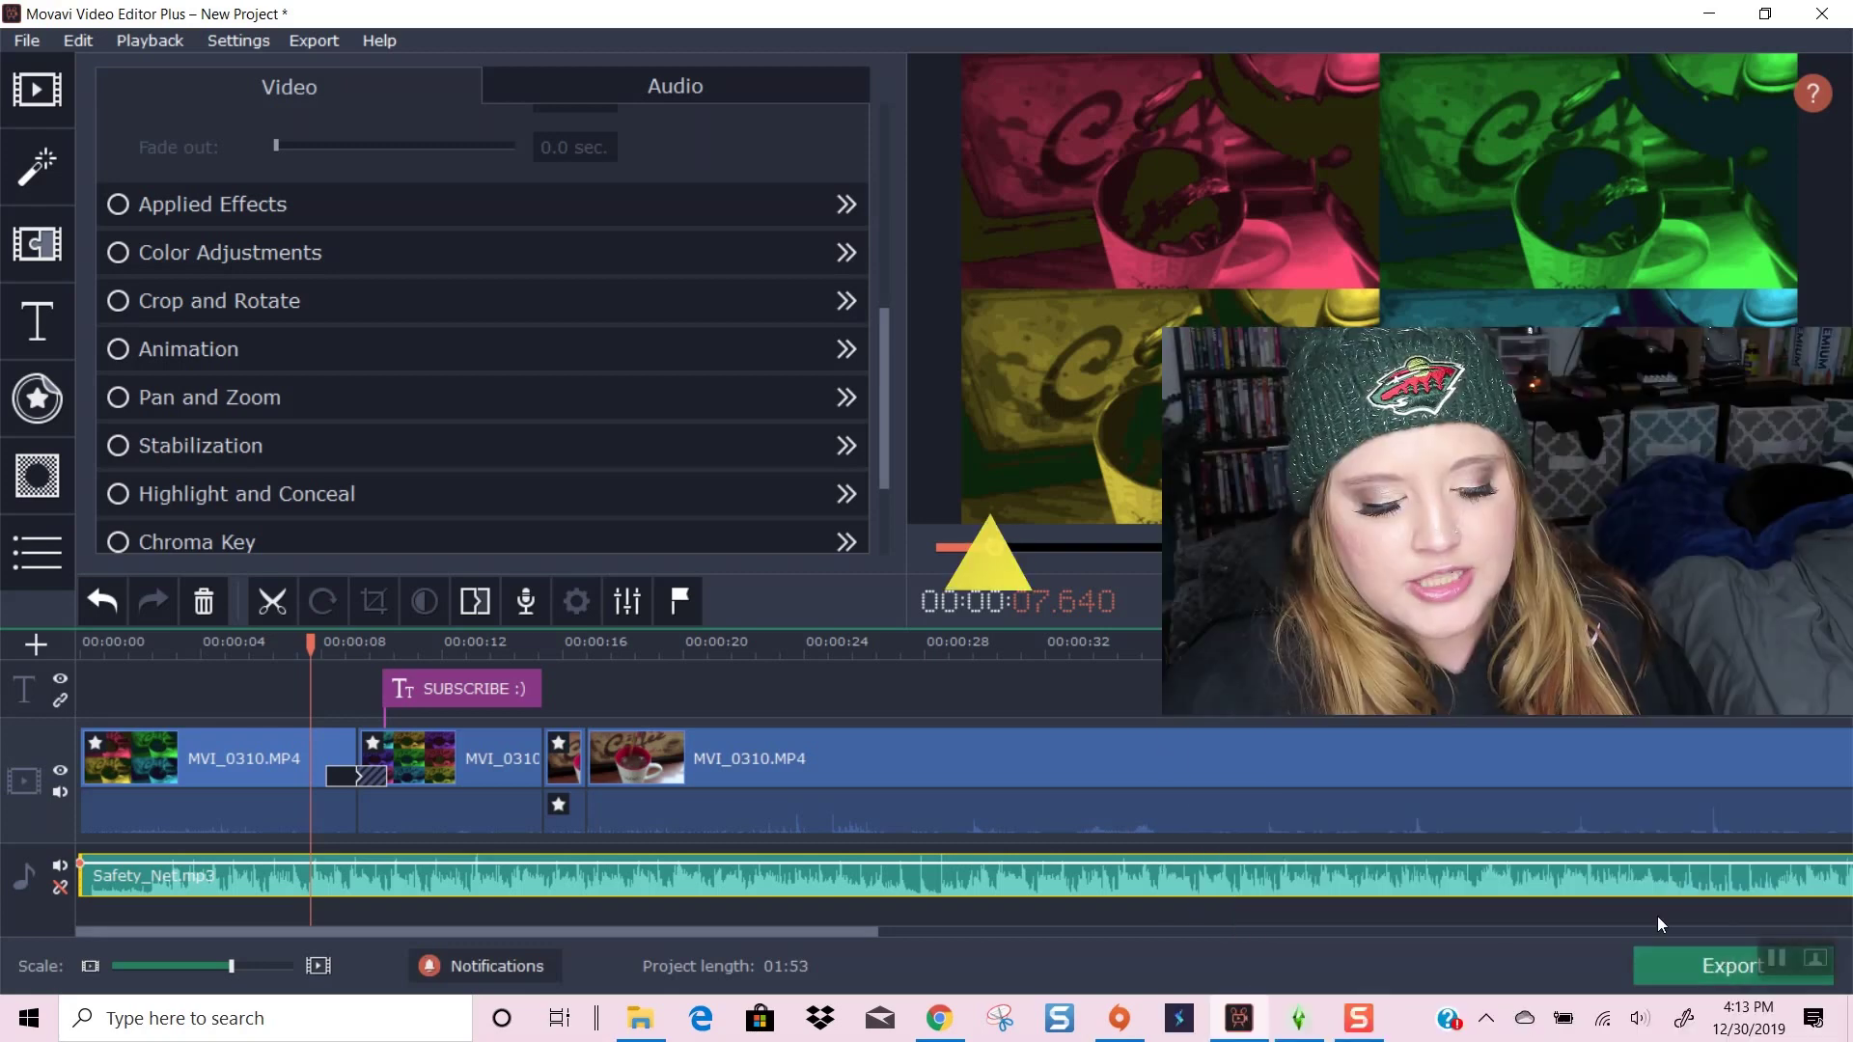
click(1708, 965)
click(1115, 430)
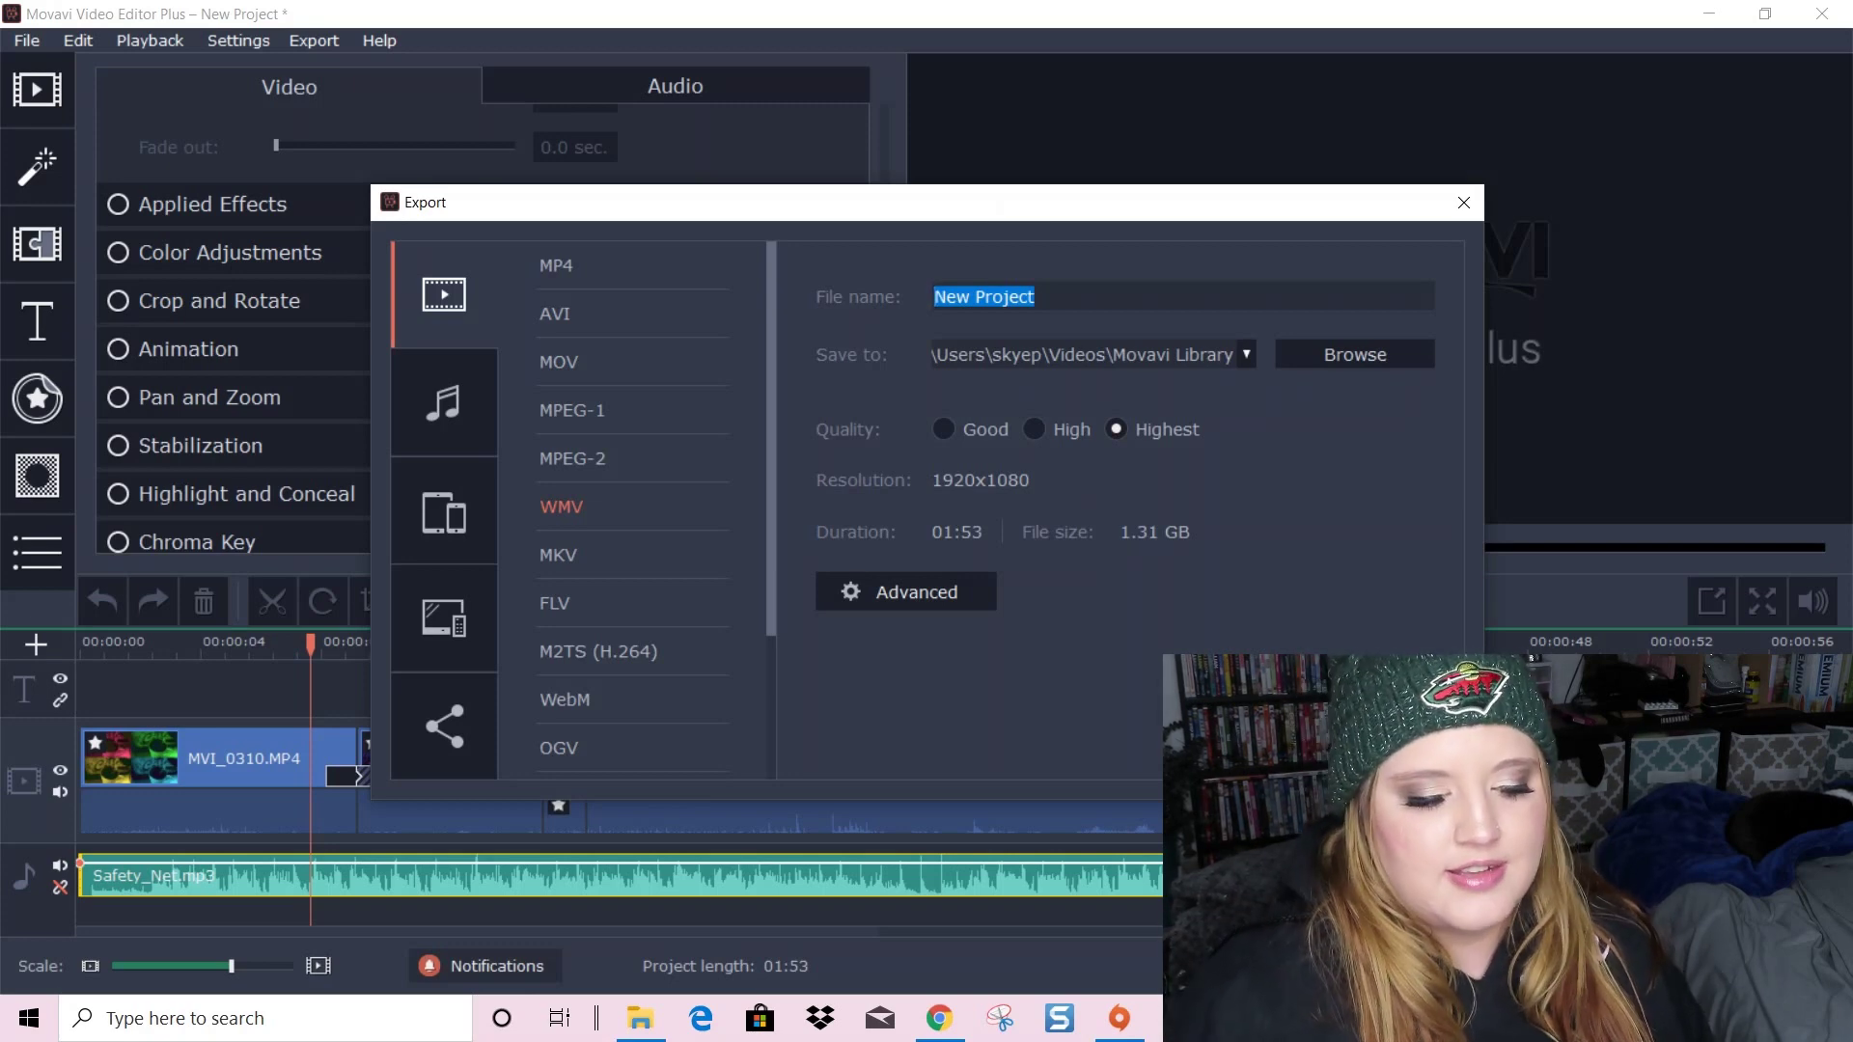
click(1461, 208)
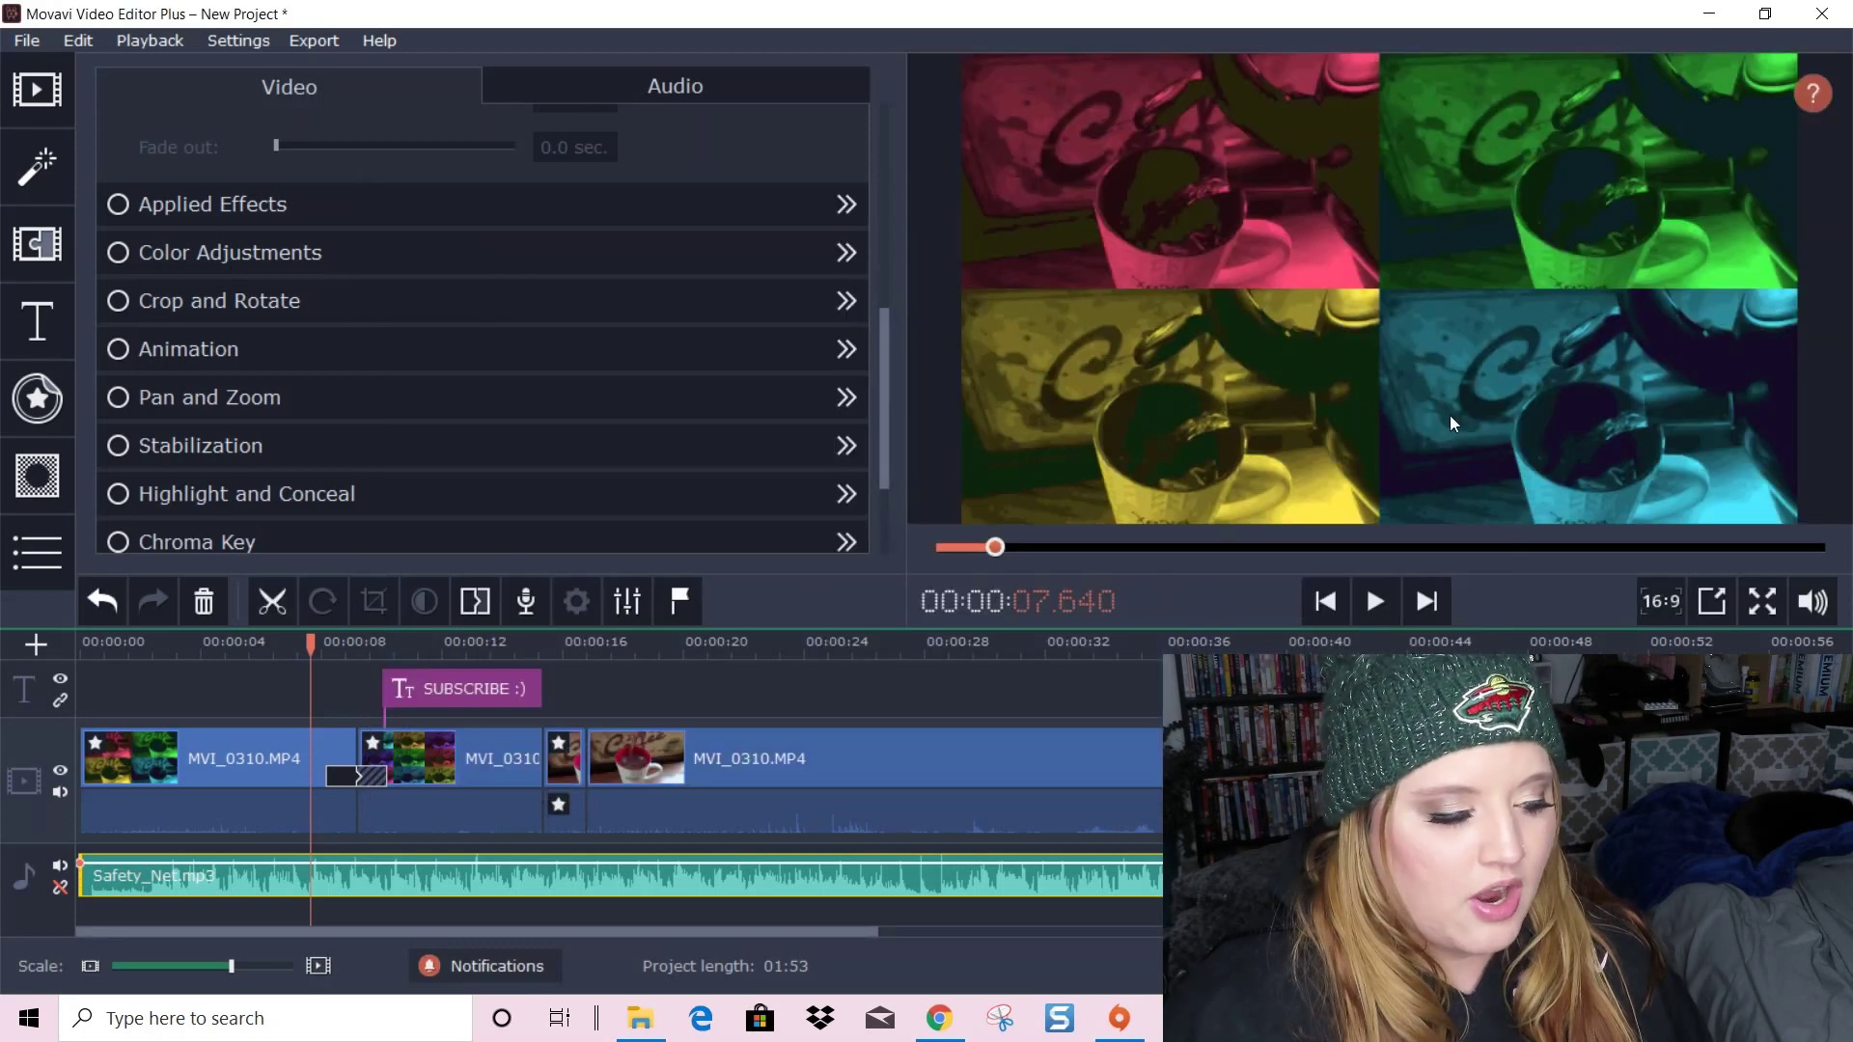
Create a new empty project without saving the changes to the coffee footage project
click(27, 40)
click(96, 142)
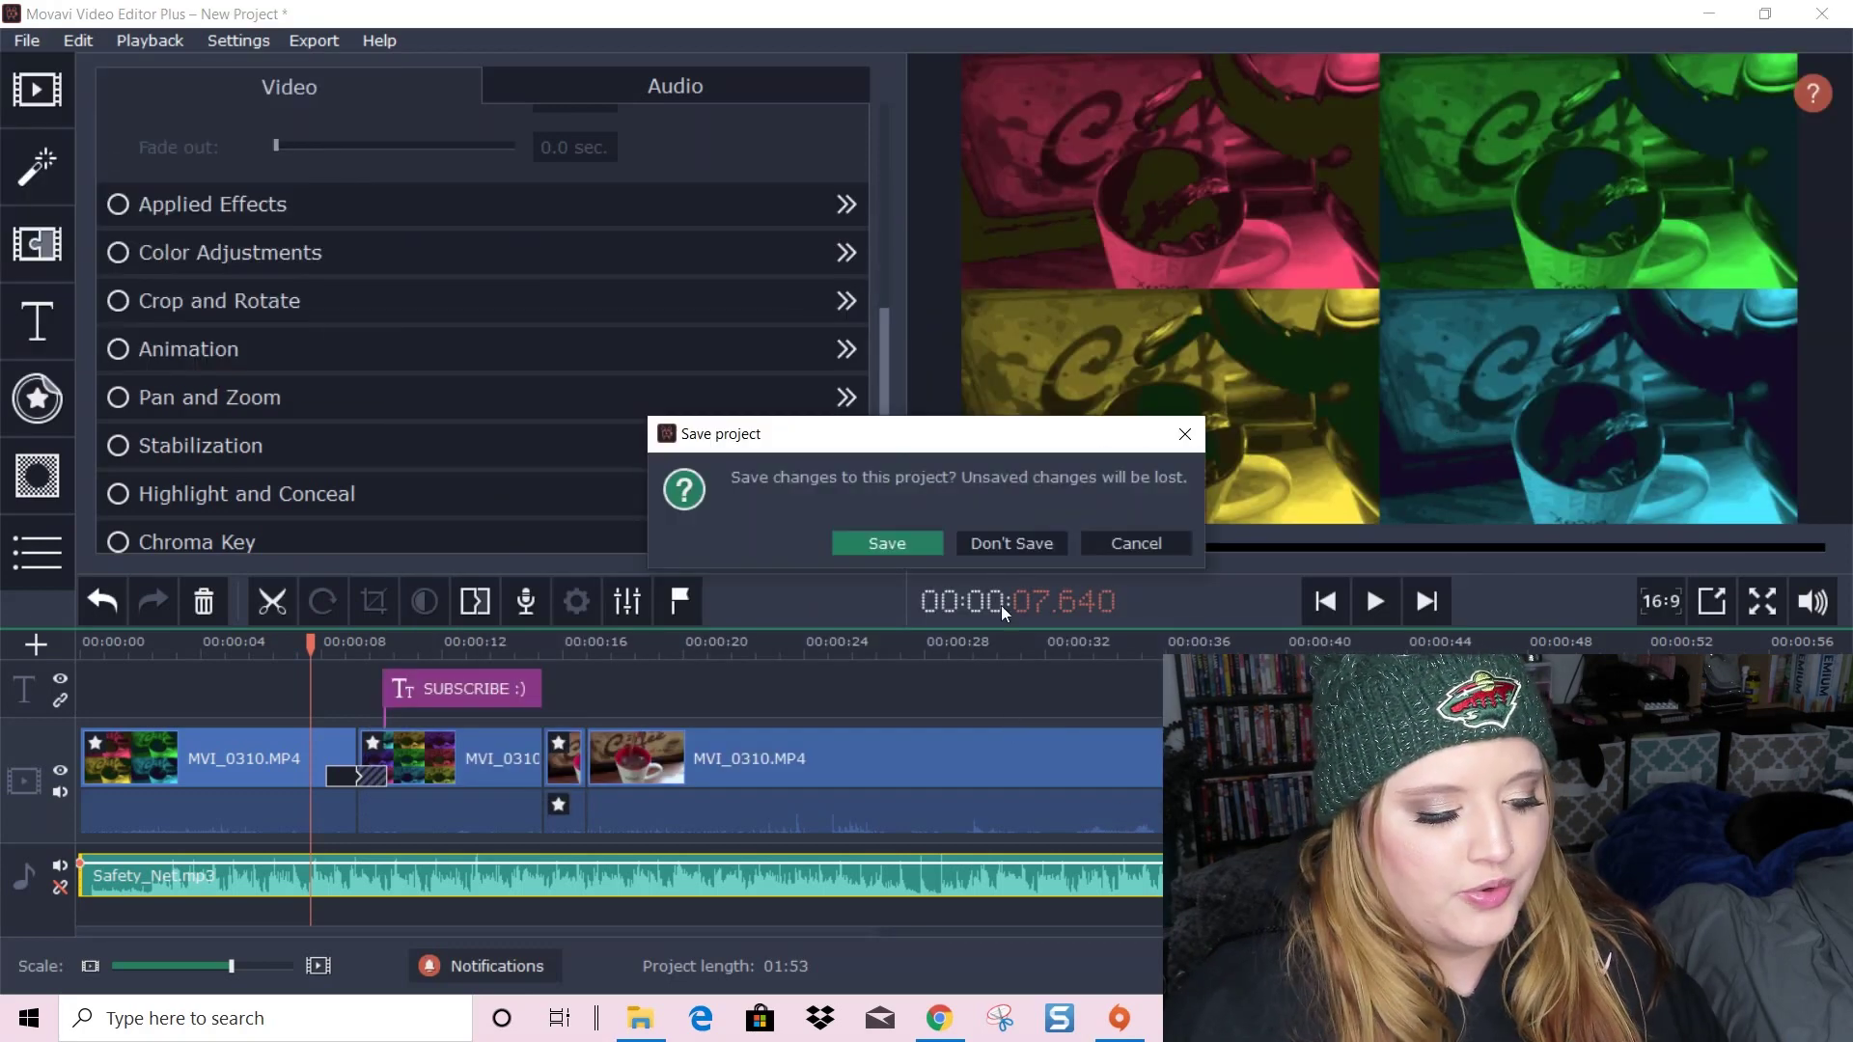
click(1011, 543)
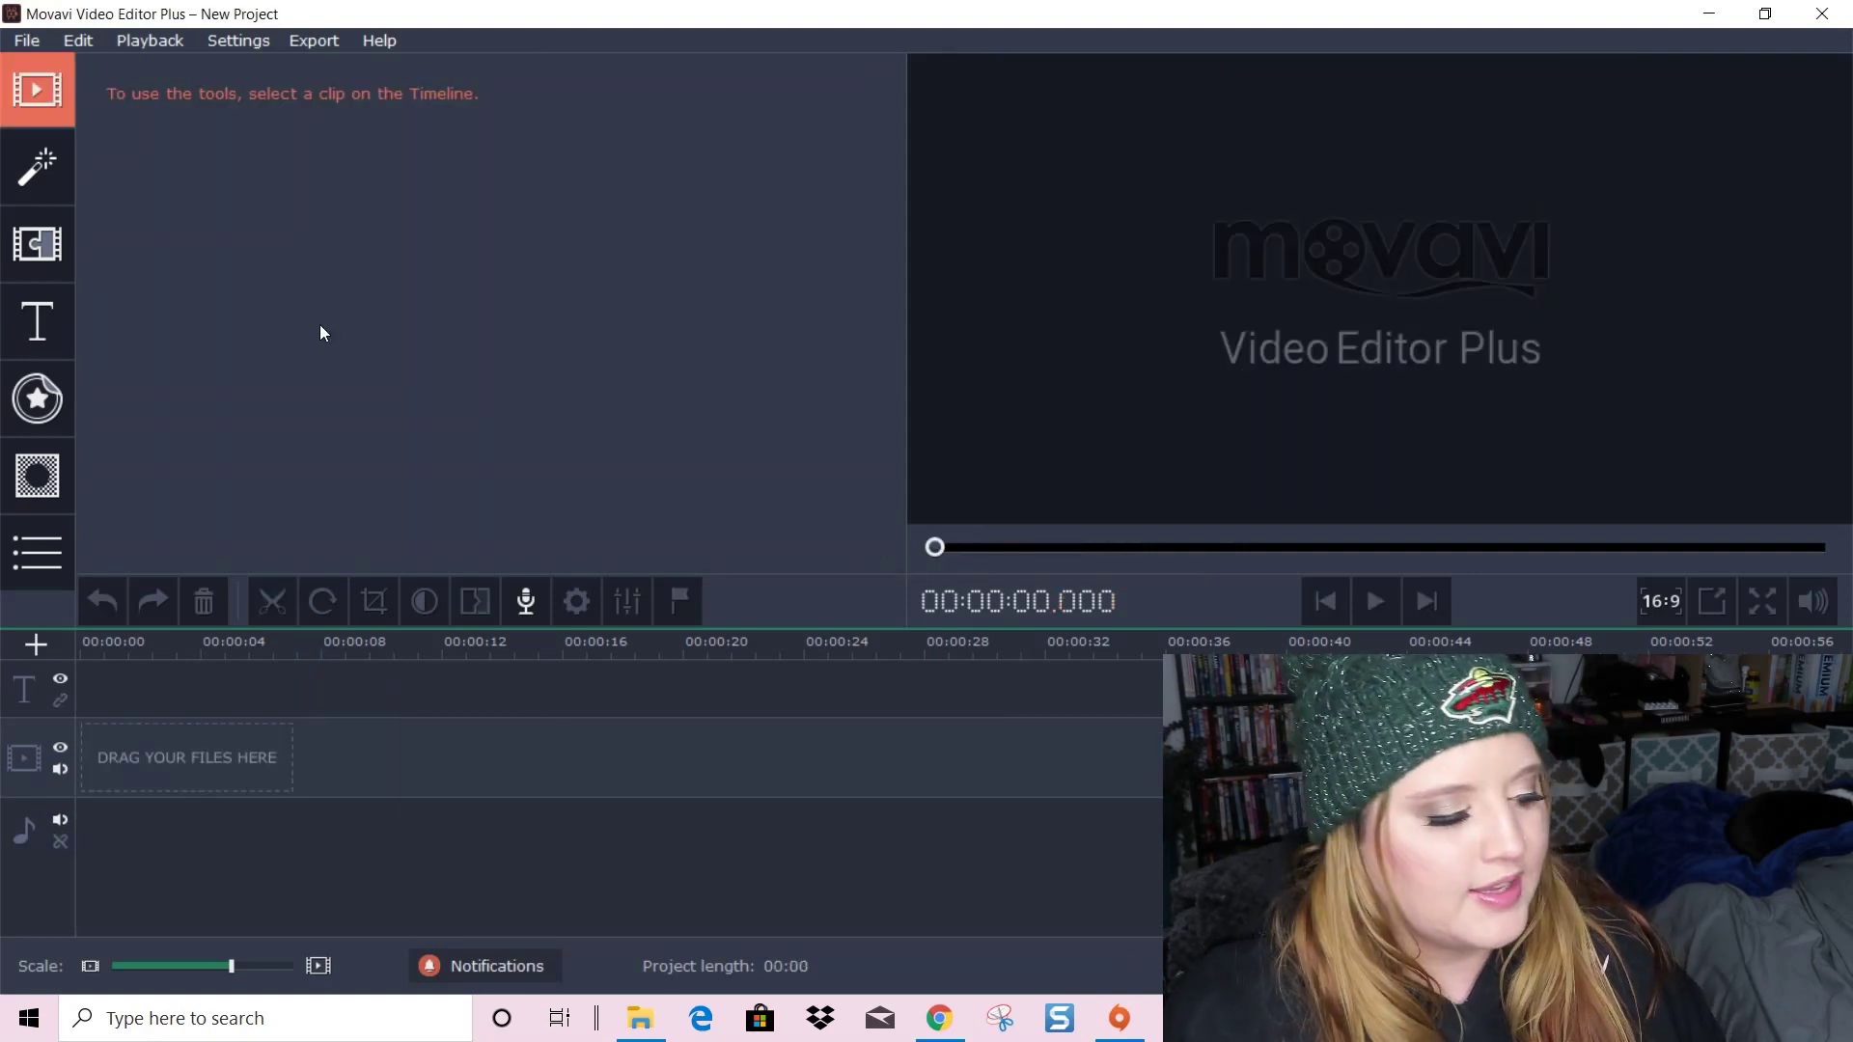
Add four photos from the Pictures folder to the new project's timeline and open the transitions collection
key(ctrl+o)
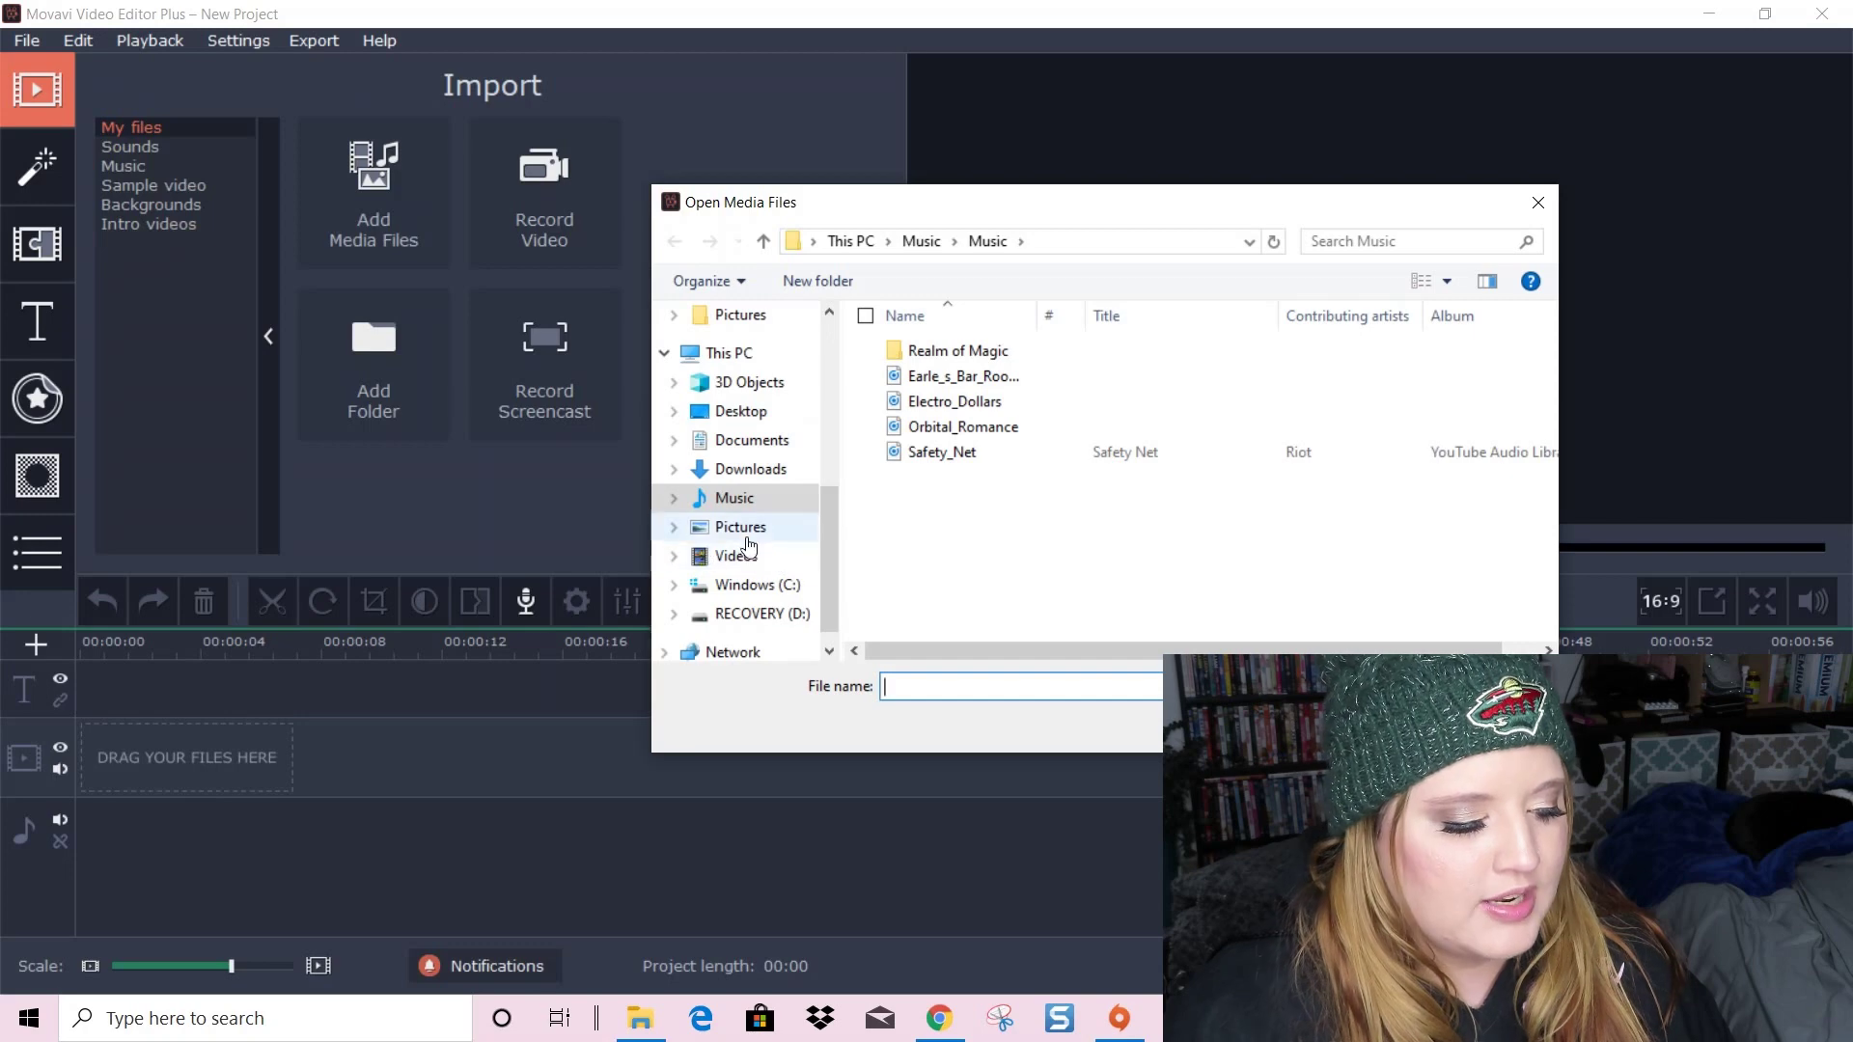
click(705, 527)
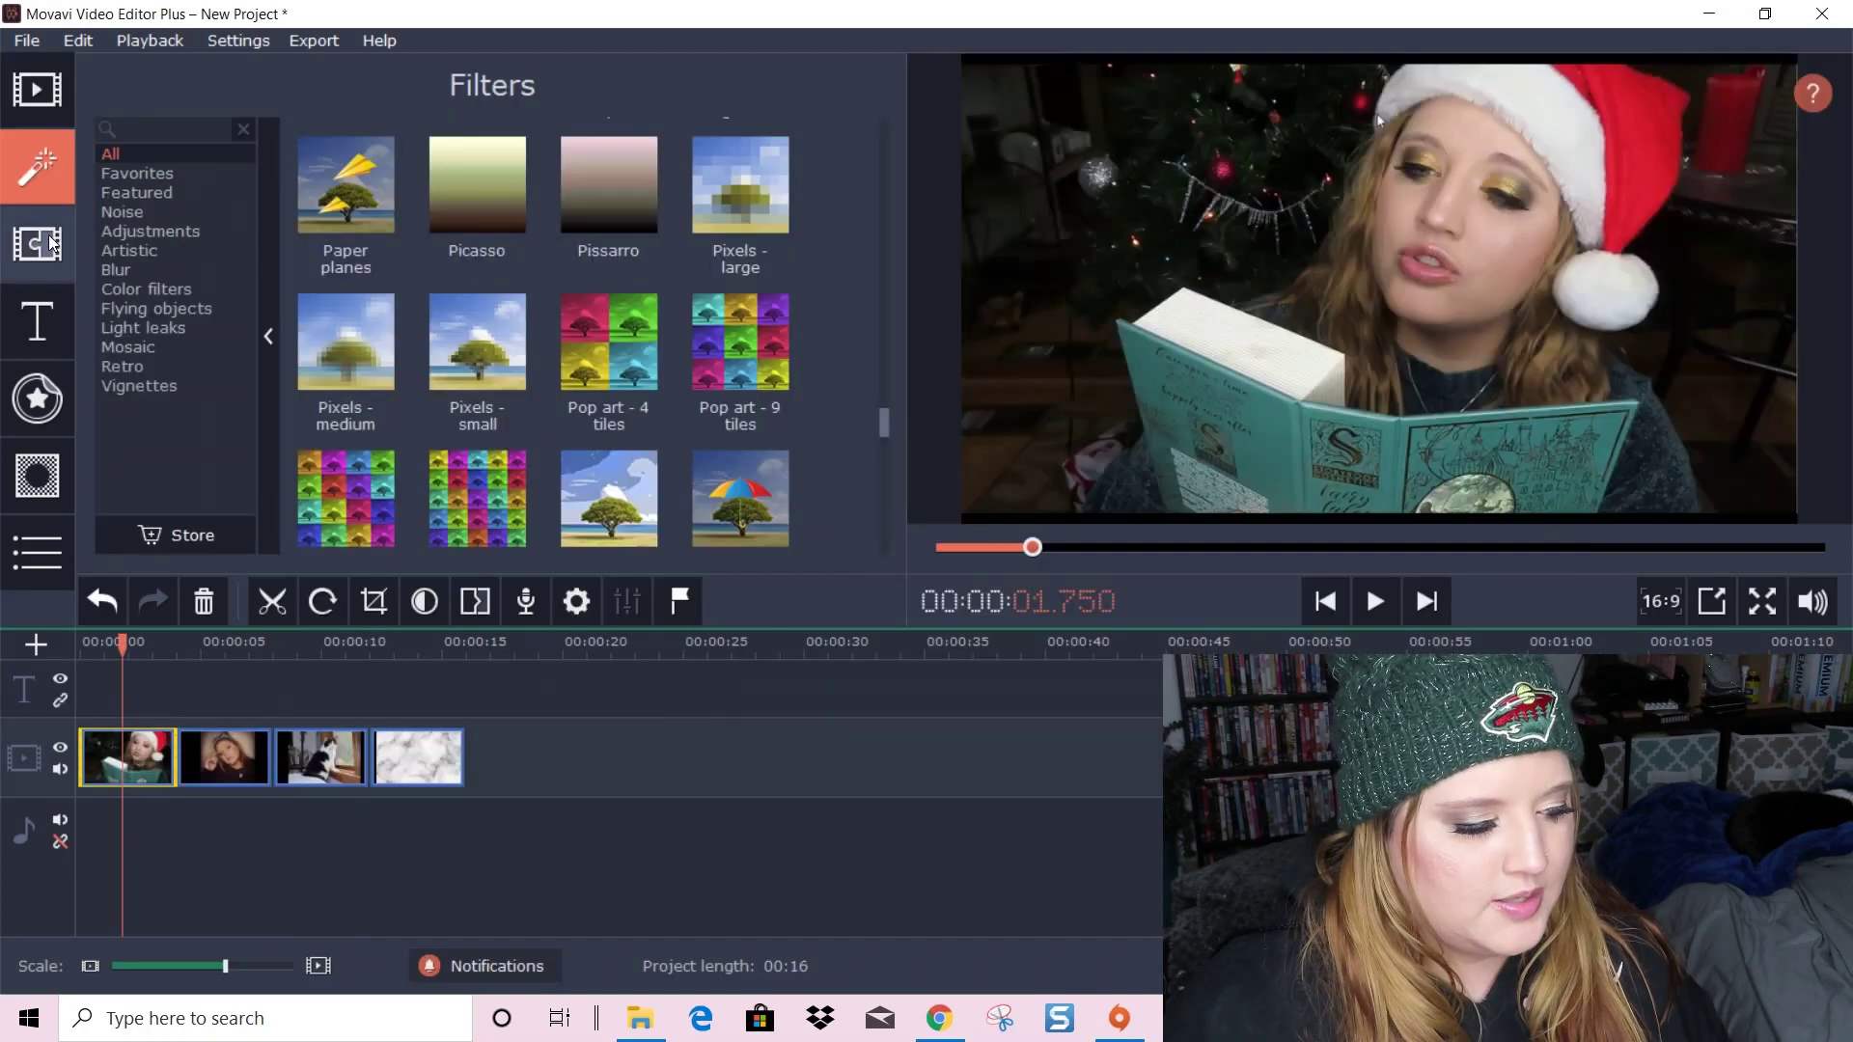
click(51, 247)
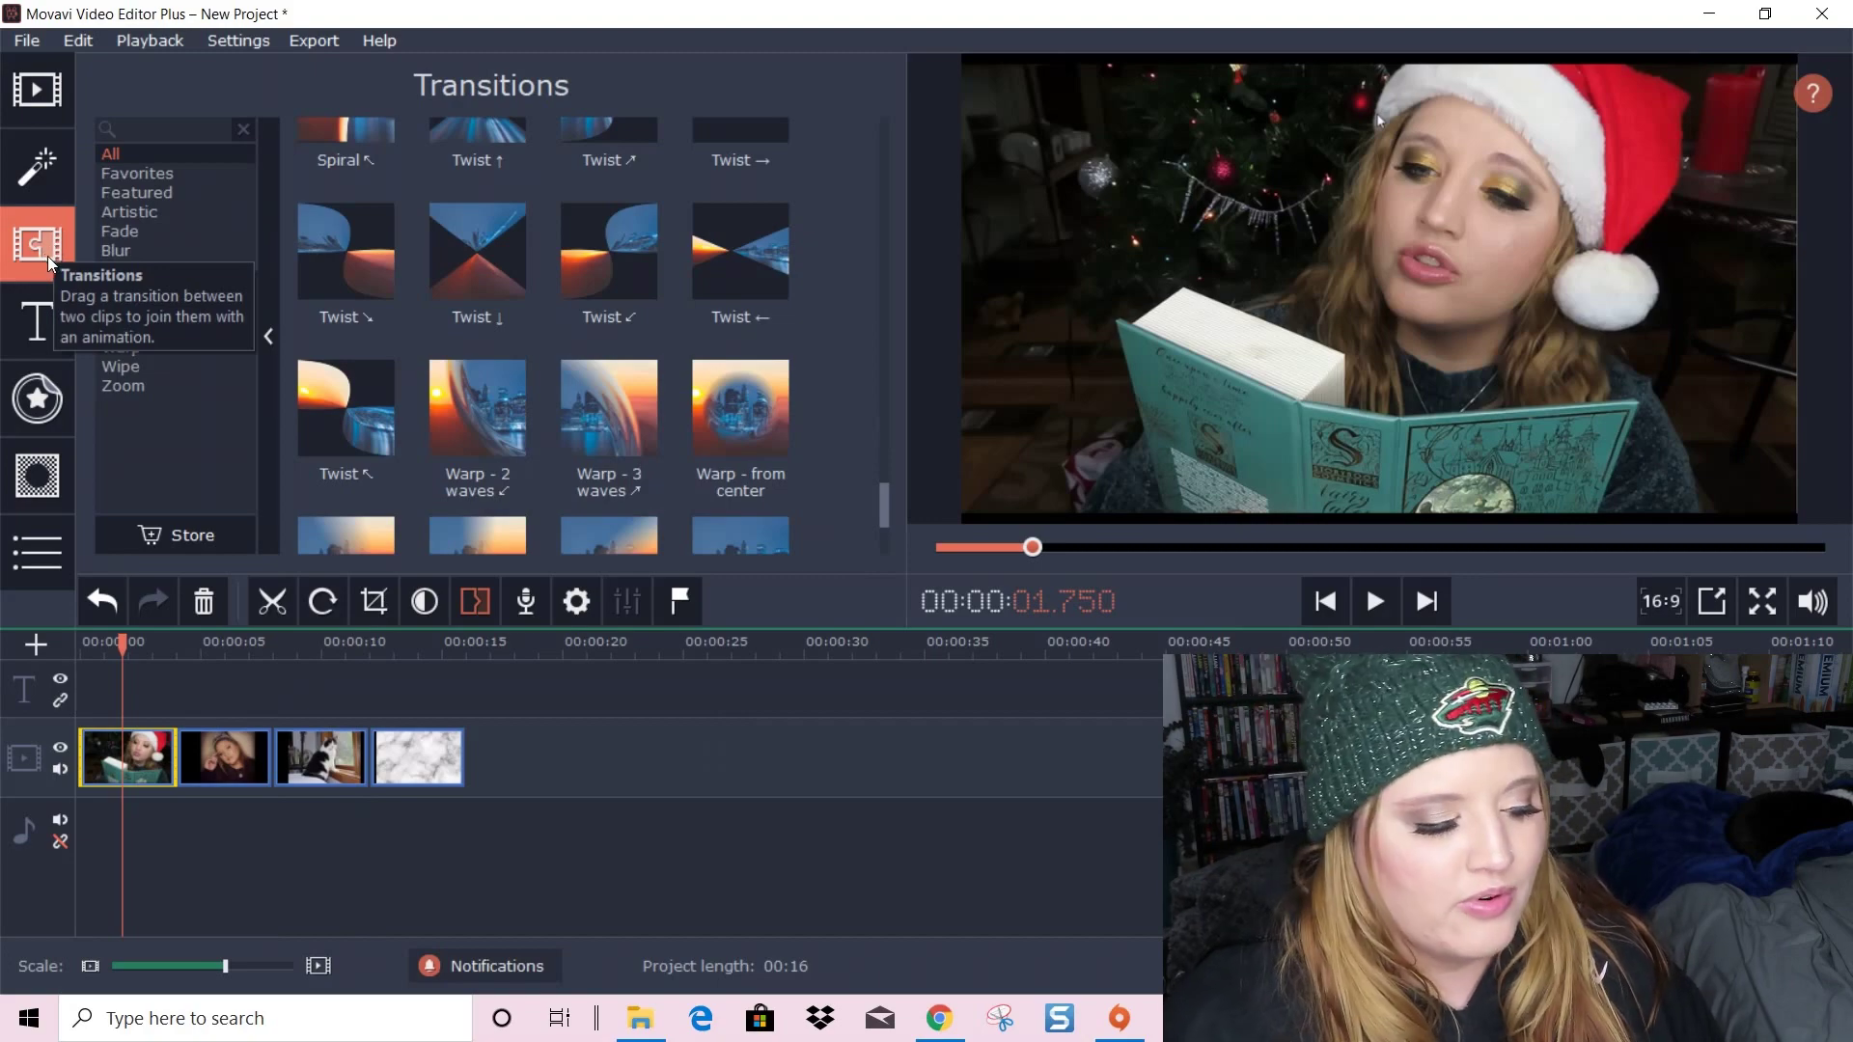
Add a Gradient transition between the first and second photos on the timeline
scroll(773, 336, up, 5)
scroll(773, 336, down, 3)
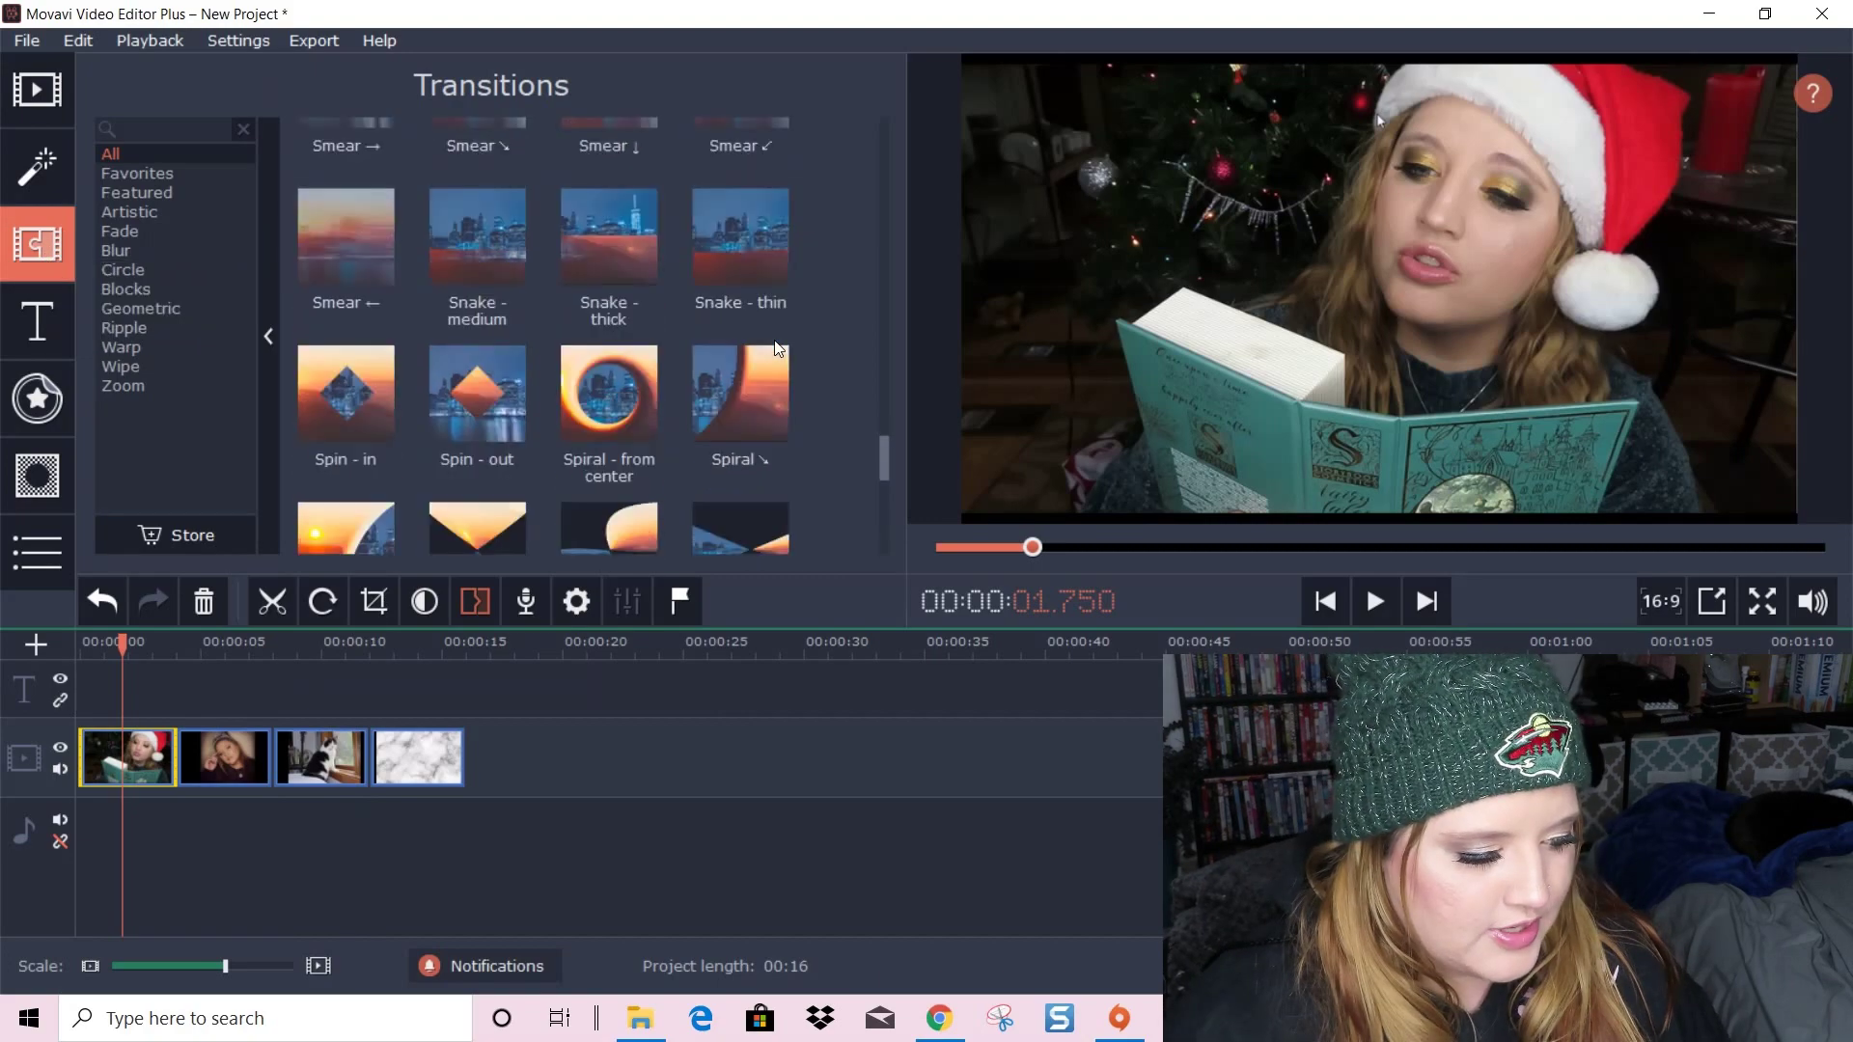
scroll(767, 361, down, 3)
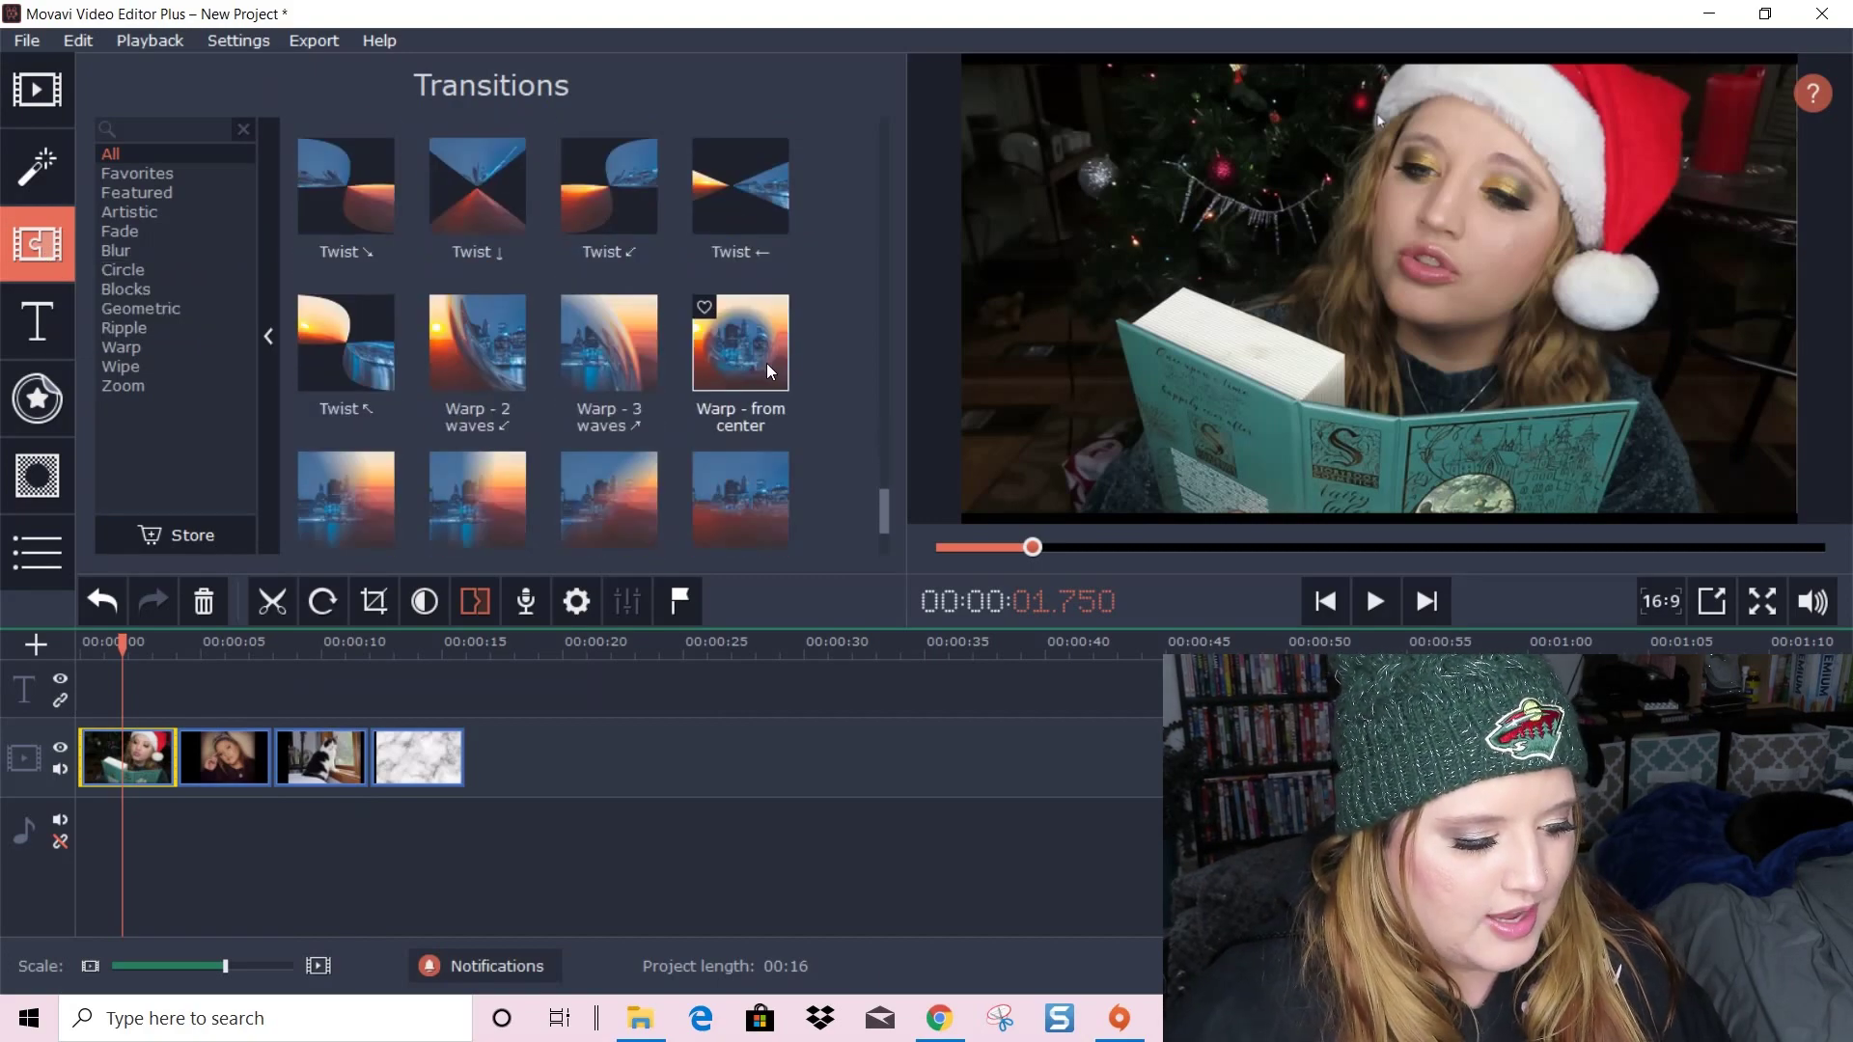
scroll(766, 365, up, 5)
scroll(763, 368, up, 10)
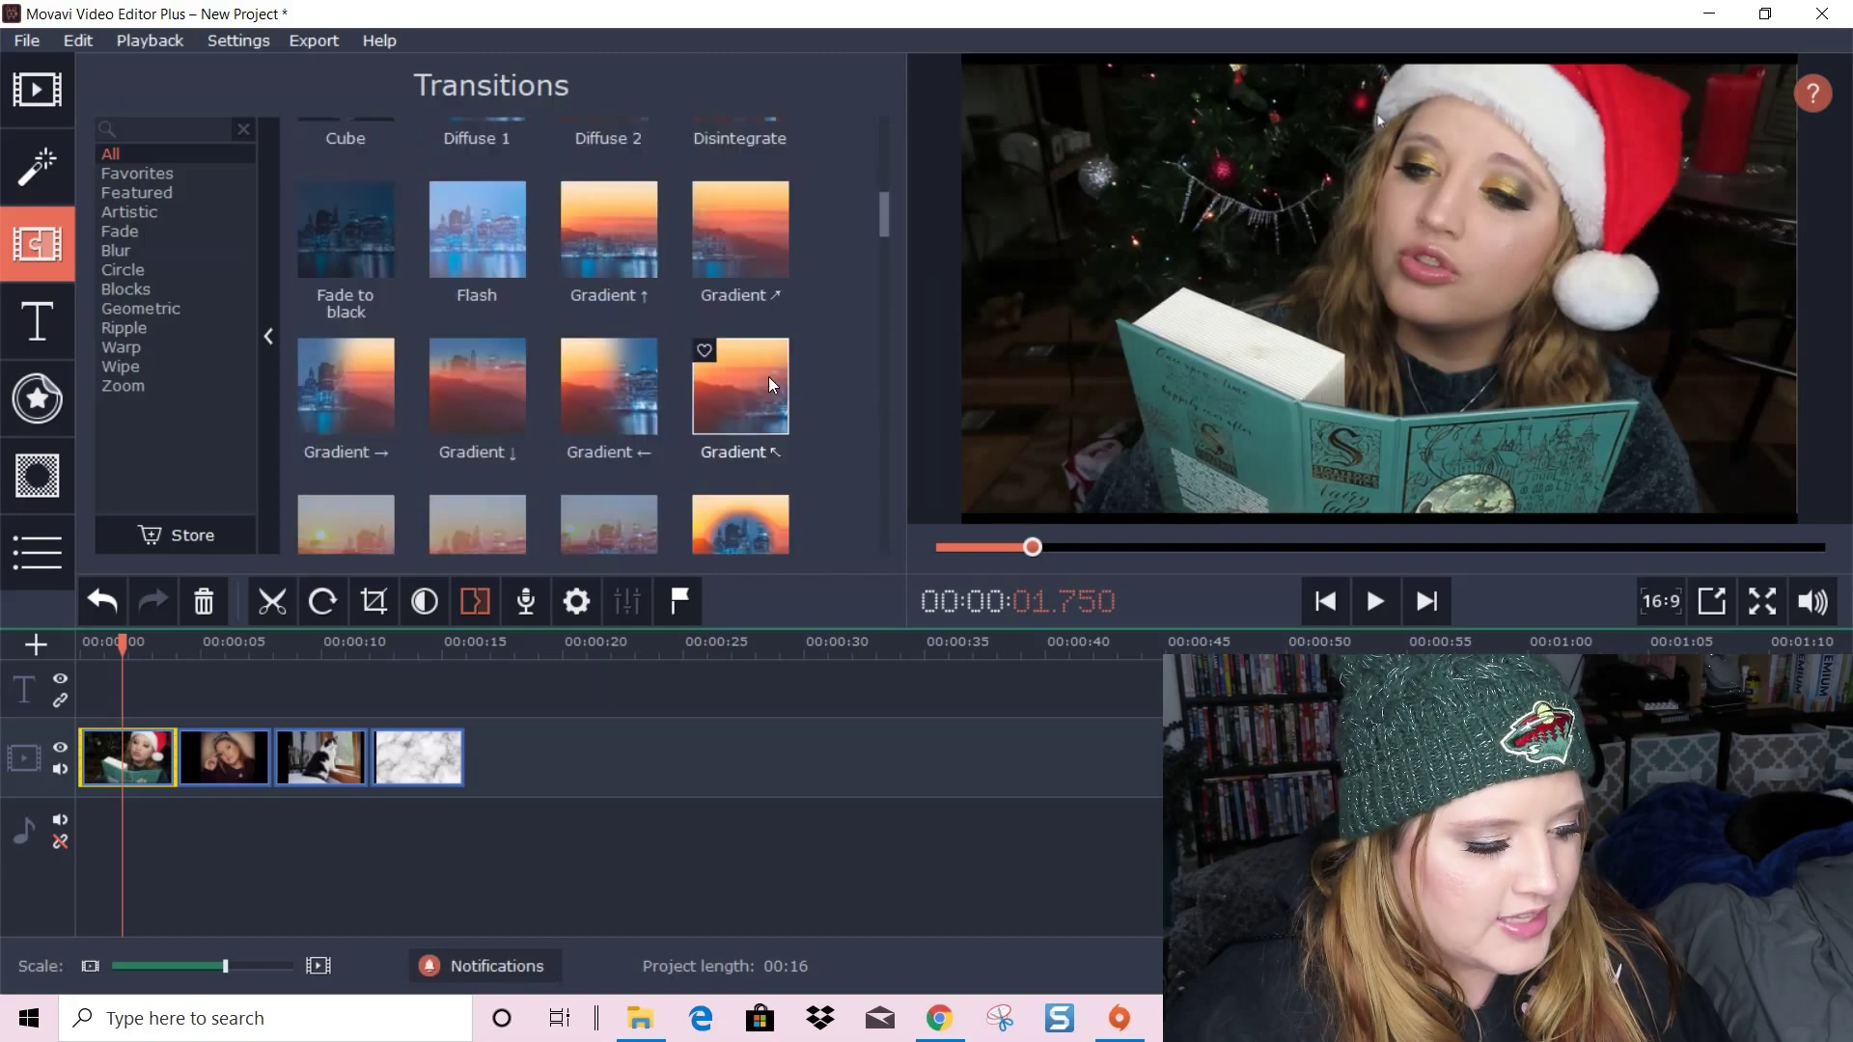
drag(758, 249, 176, 757)
Add transitions between the second and third photos and between the third and fourth photos
click(237, 743)
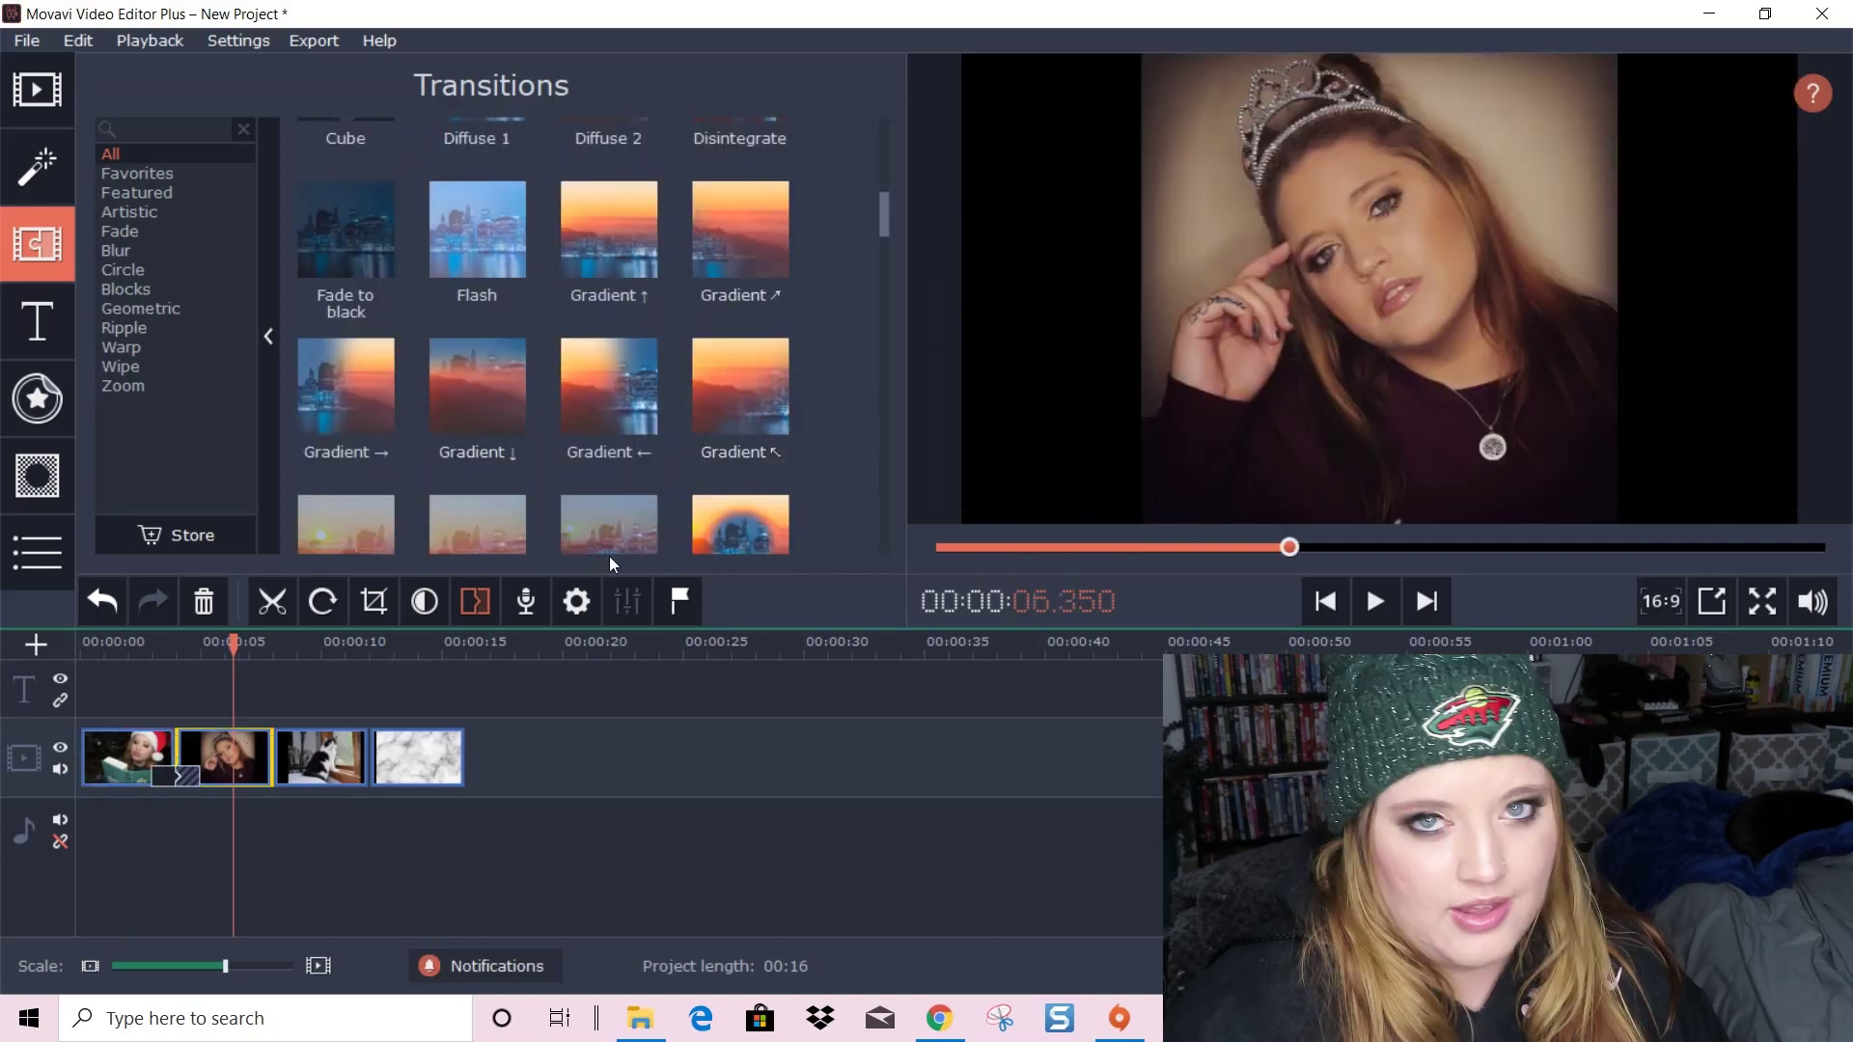
scroll(688, 538, down, 5)
right_click(691, 473)
click(685, 475)
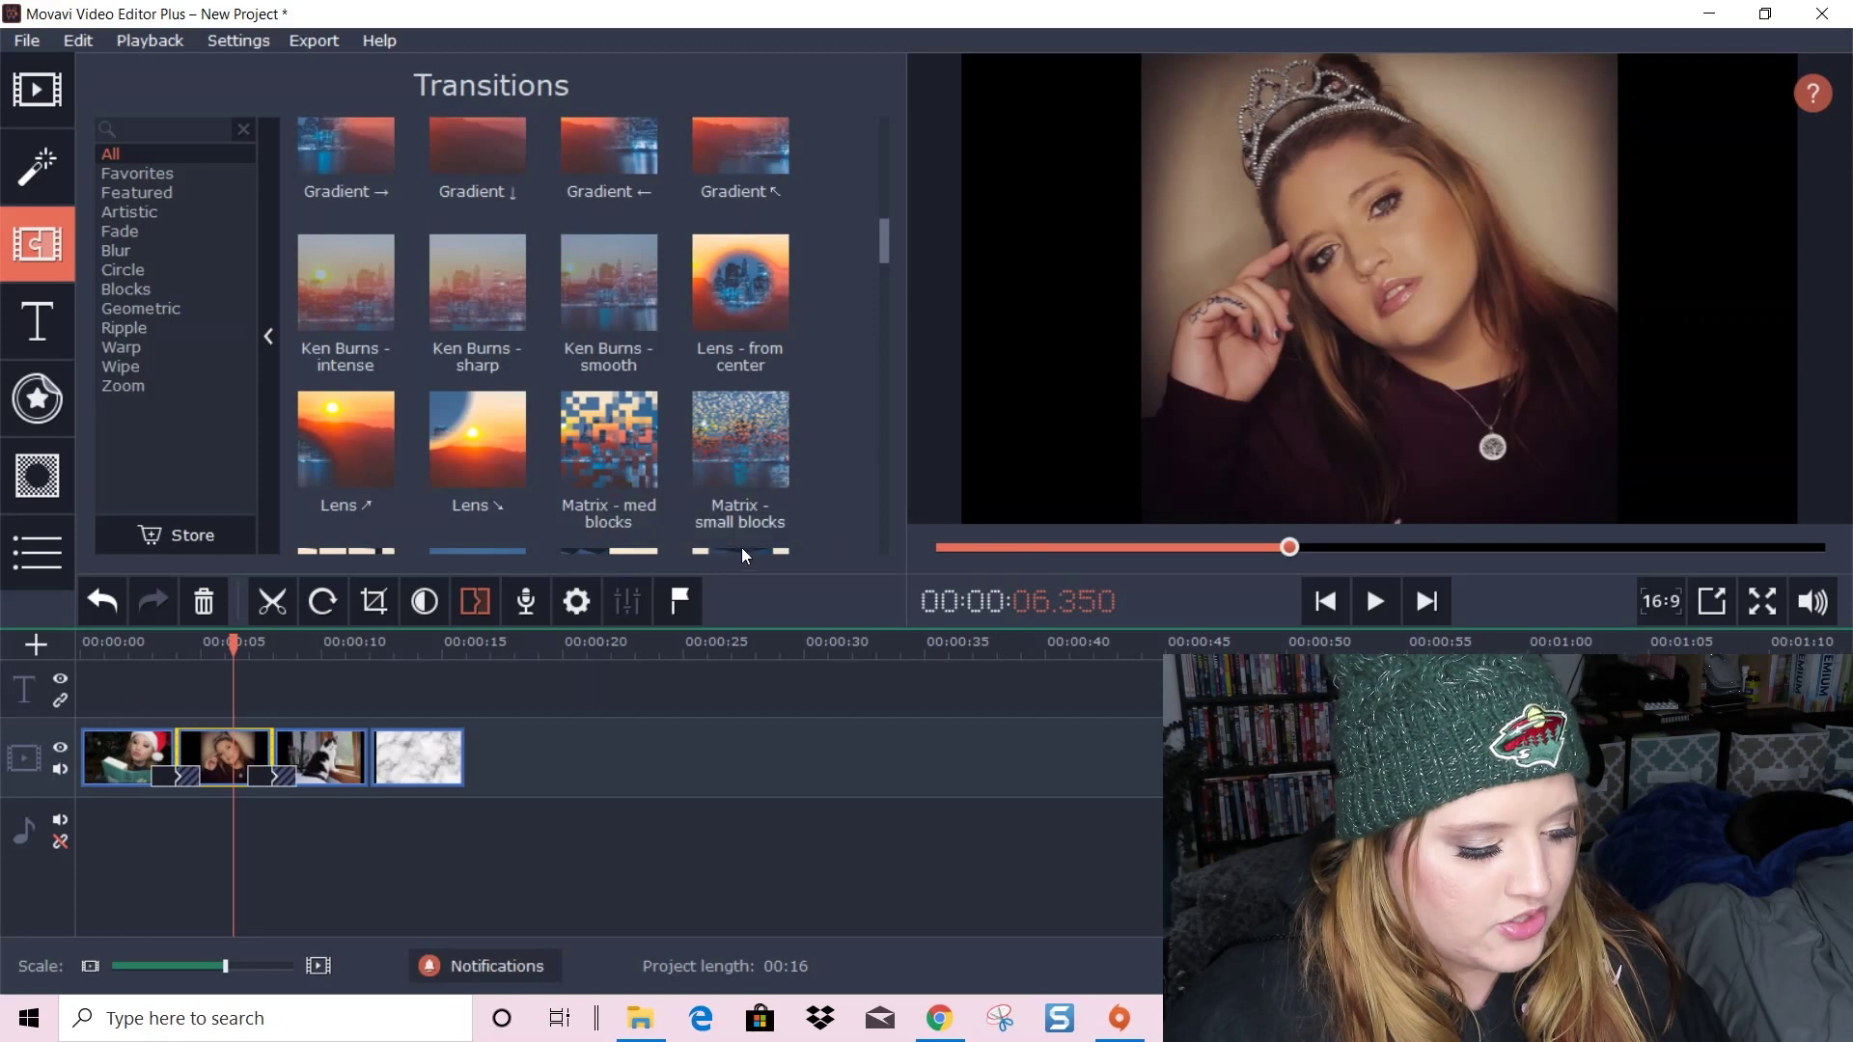
right_click(706, 413)
click(710, 403)
click(331, 748)
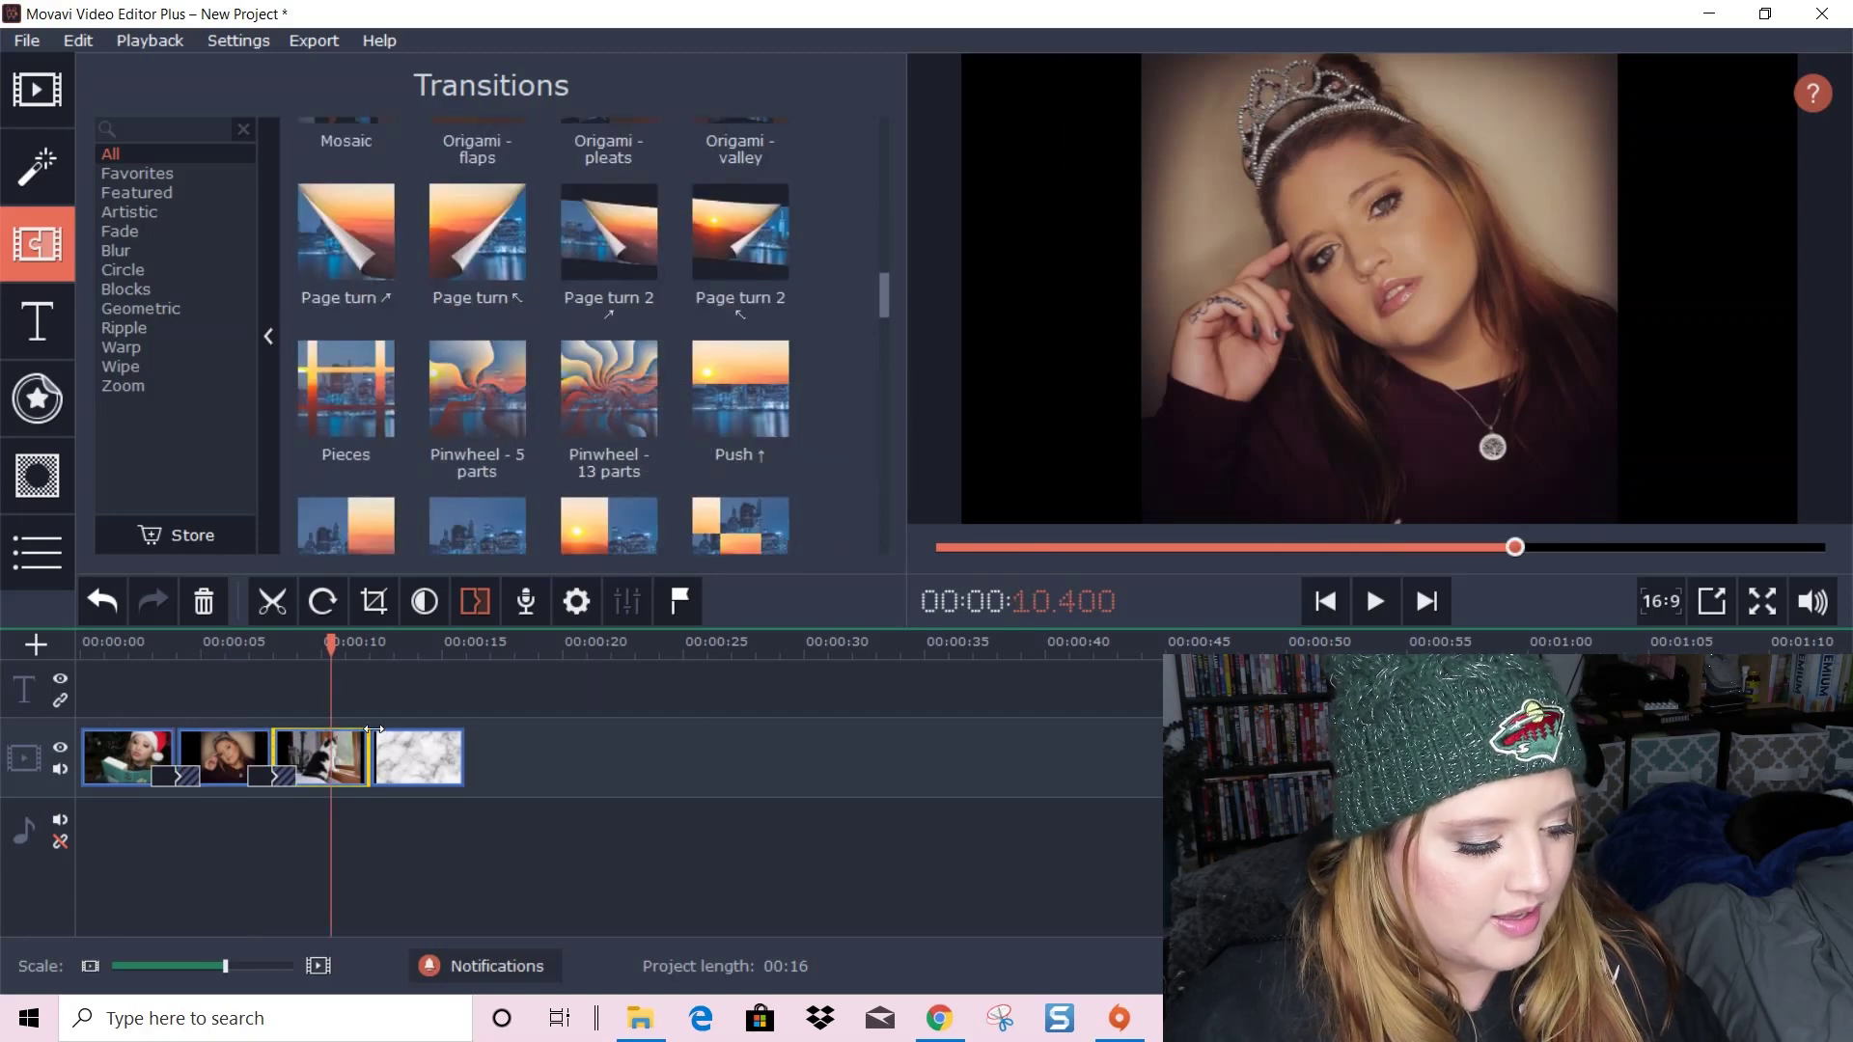
scroll(716, 287, down, 2)
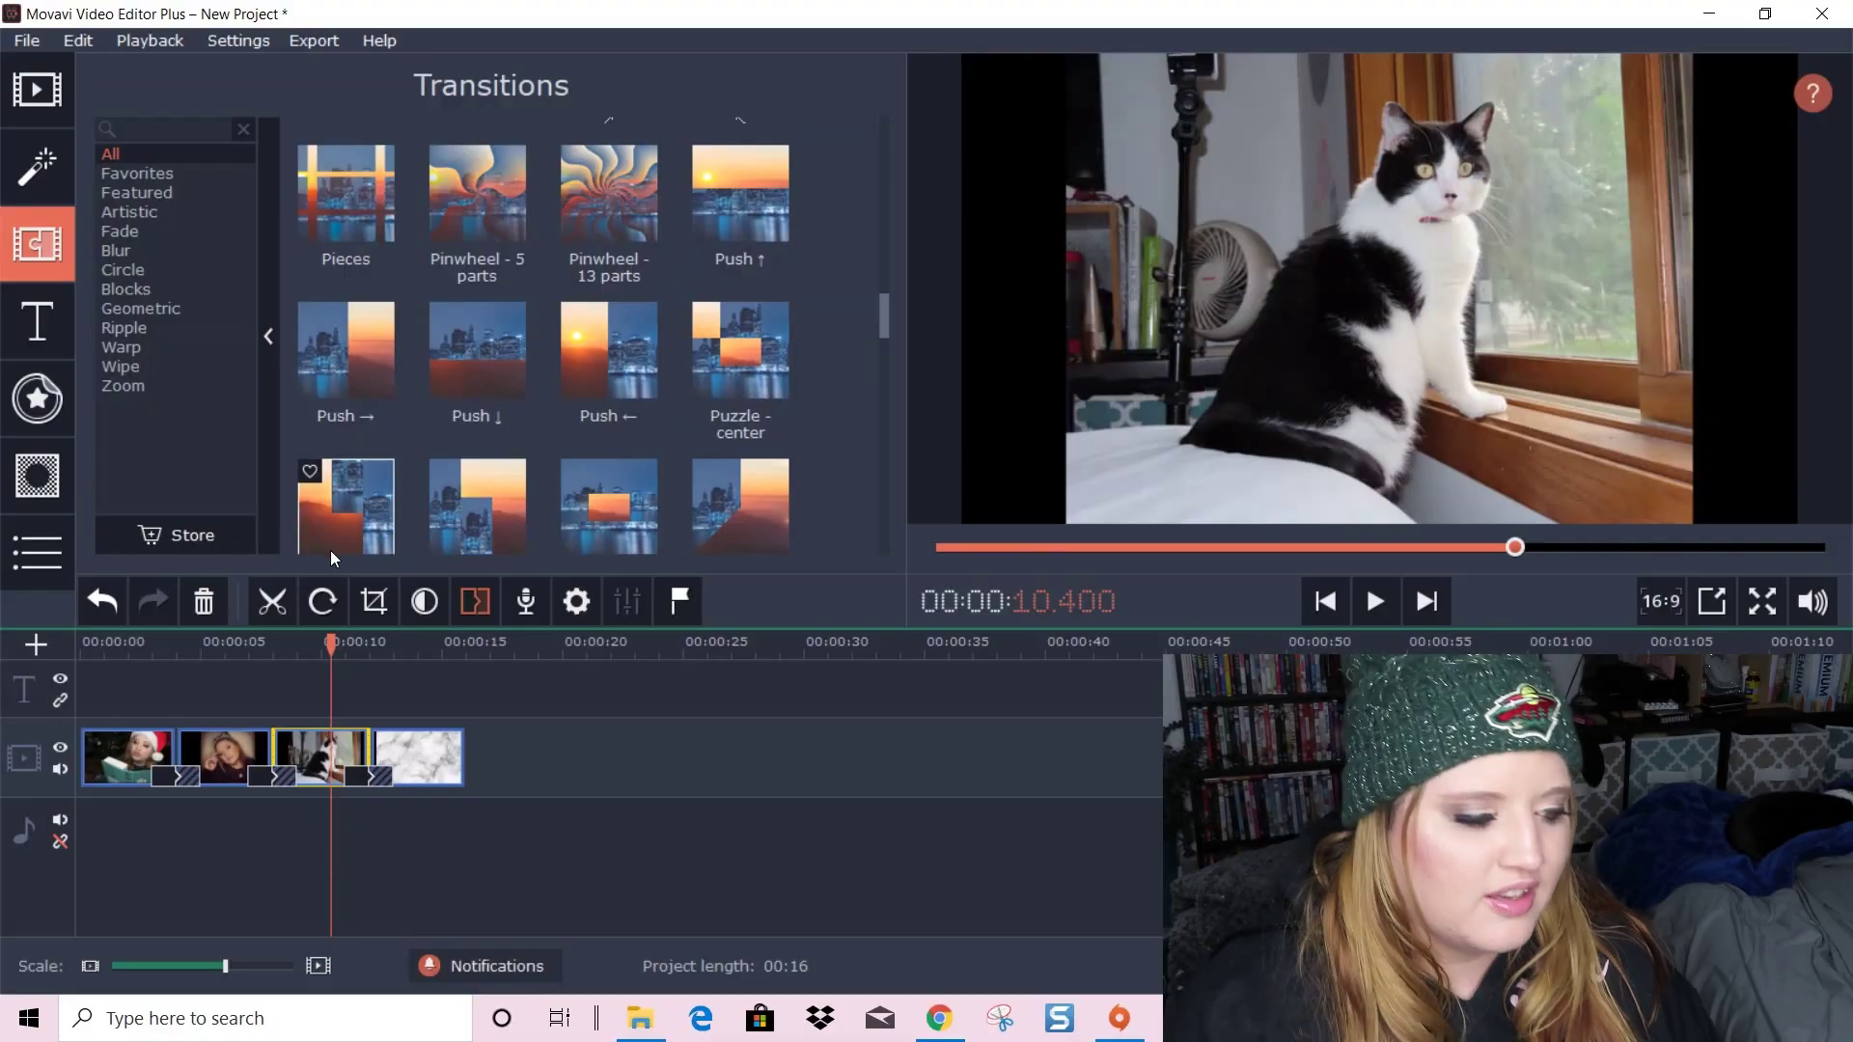
Add the Carefree Days track from the built-in Music collection at the start of the slideshow
key(Home)
click(37, 89)
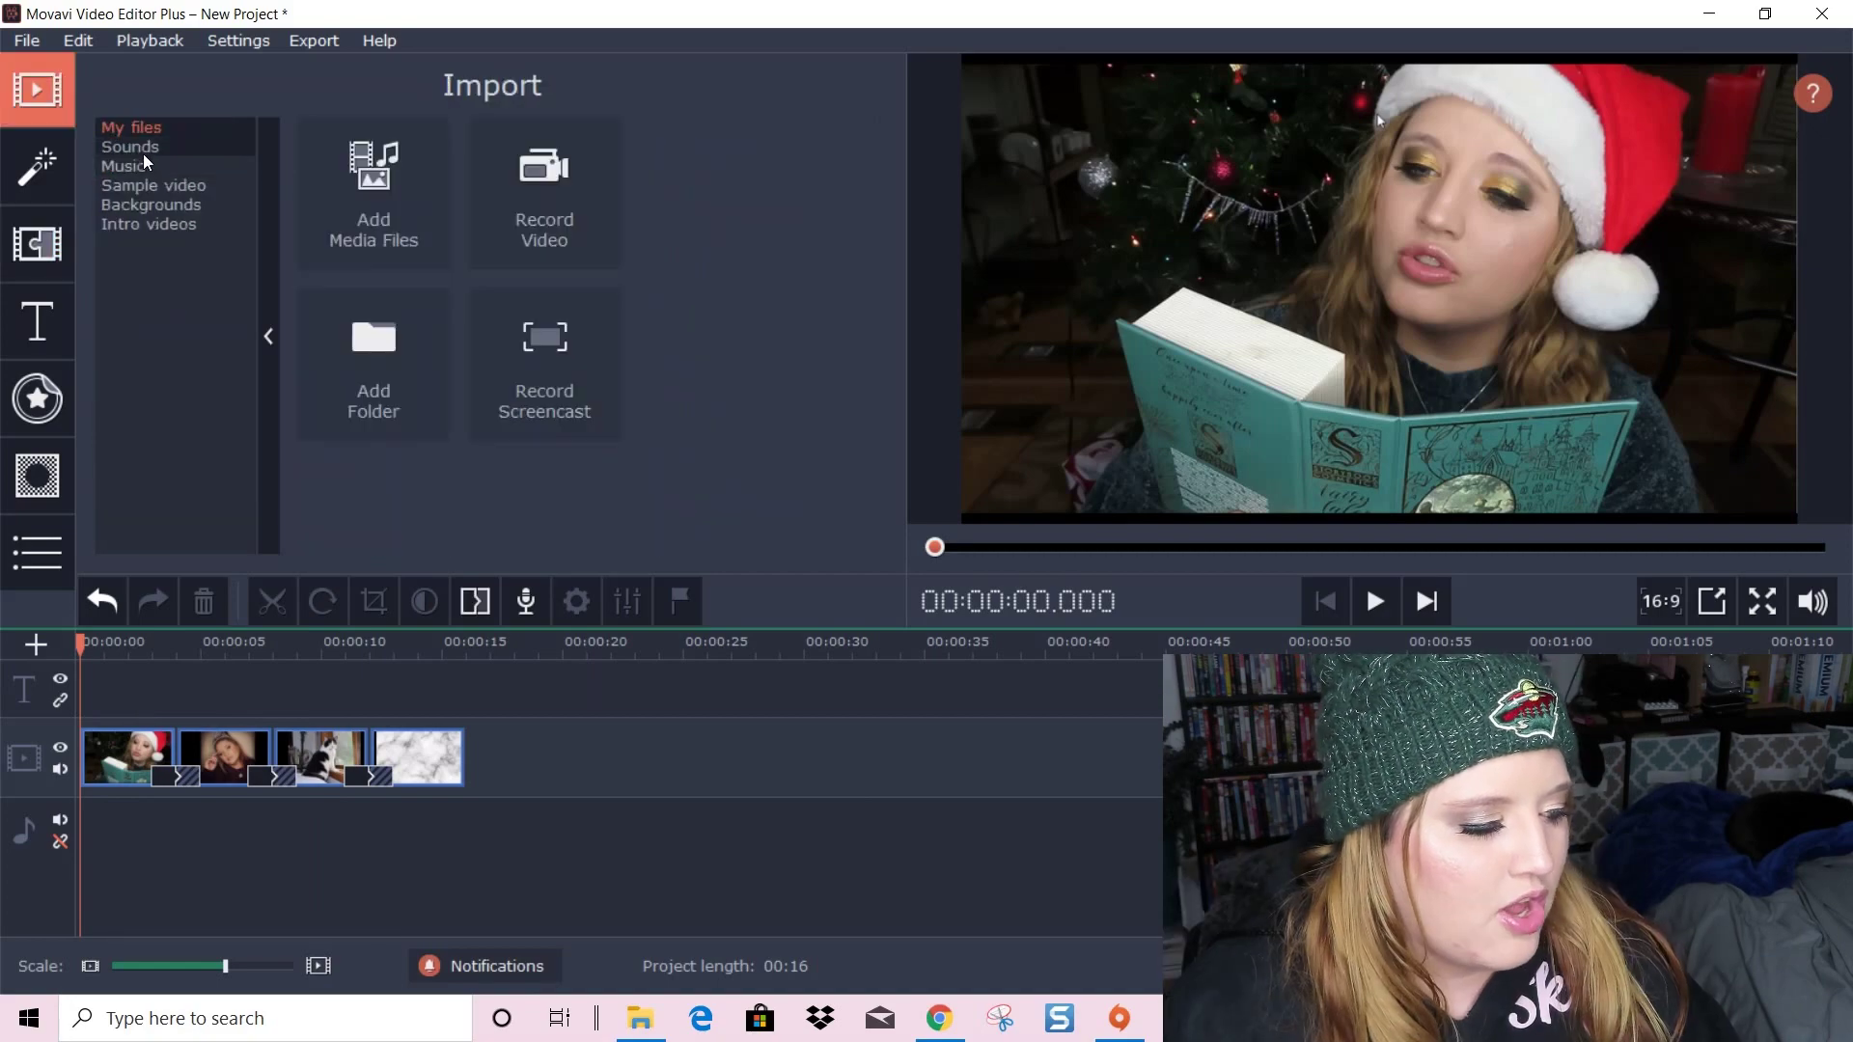
click(139, 164)
scroll(789, 361, down, 2)
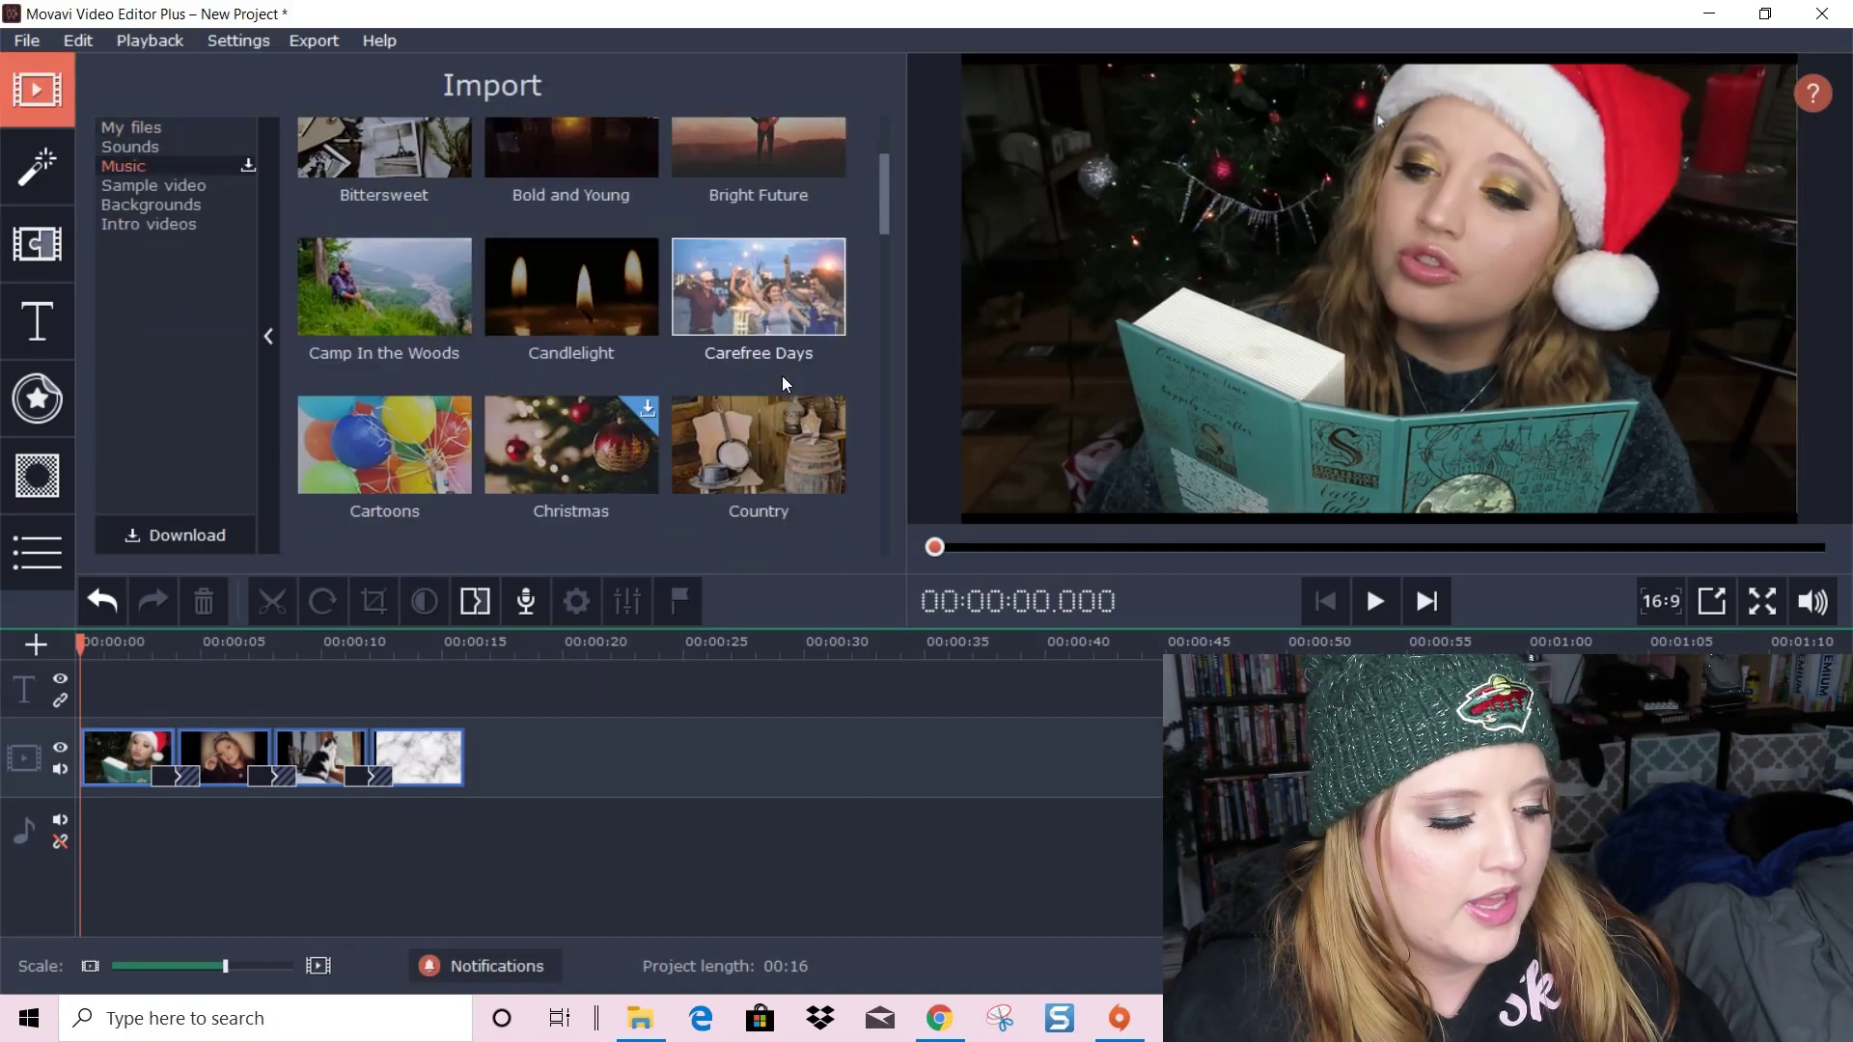
scroll(782, 375, up, 2)
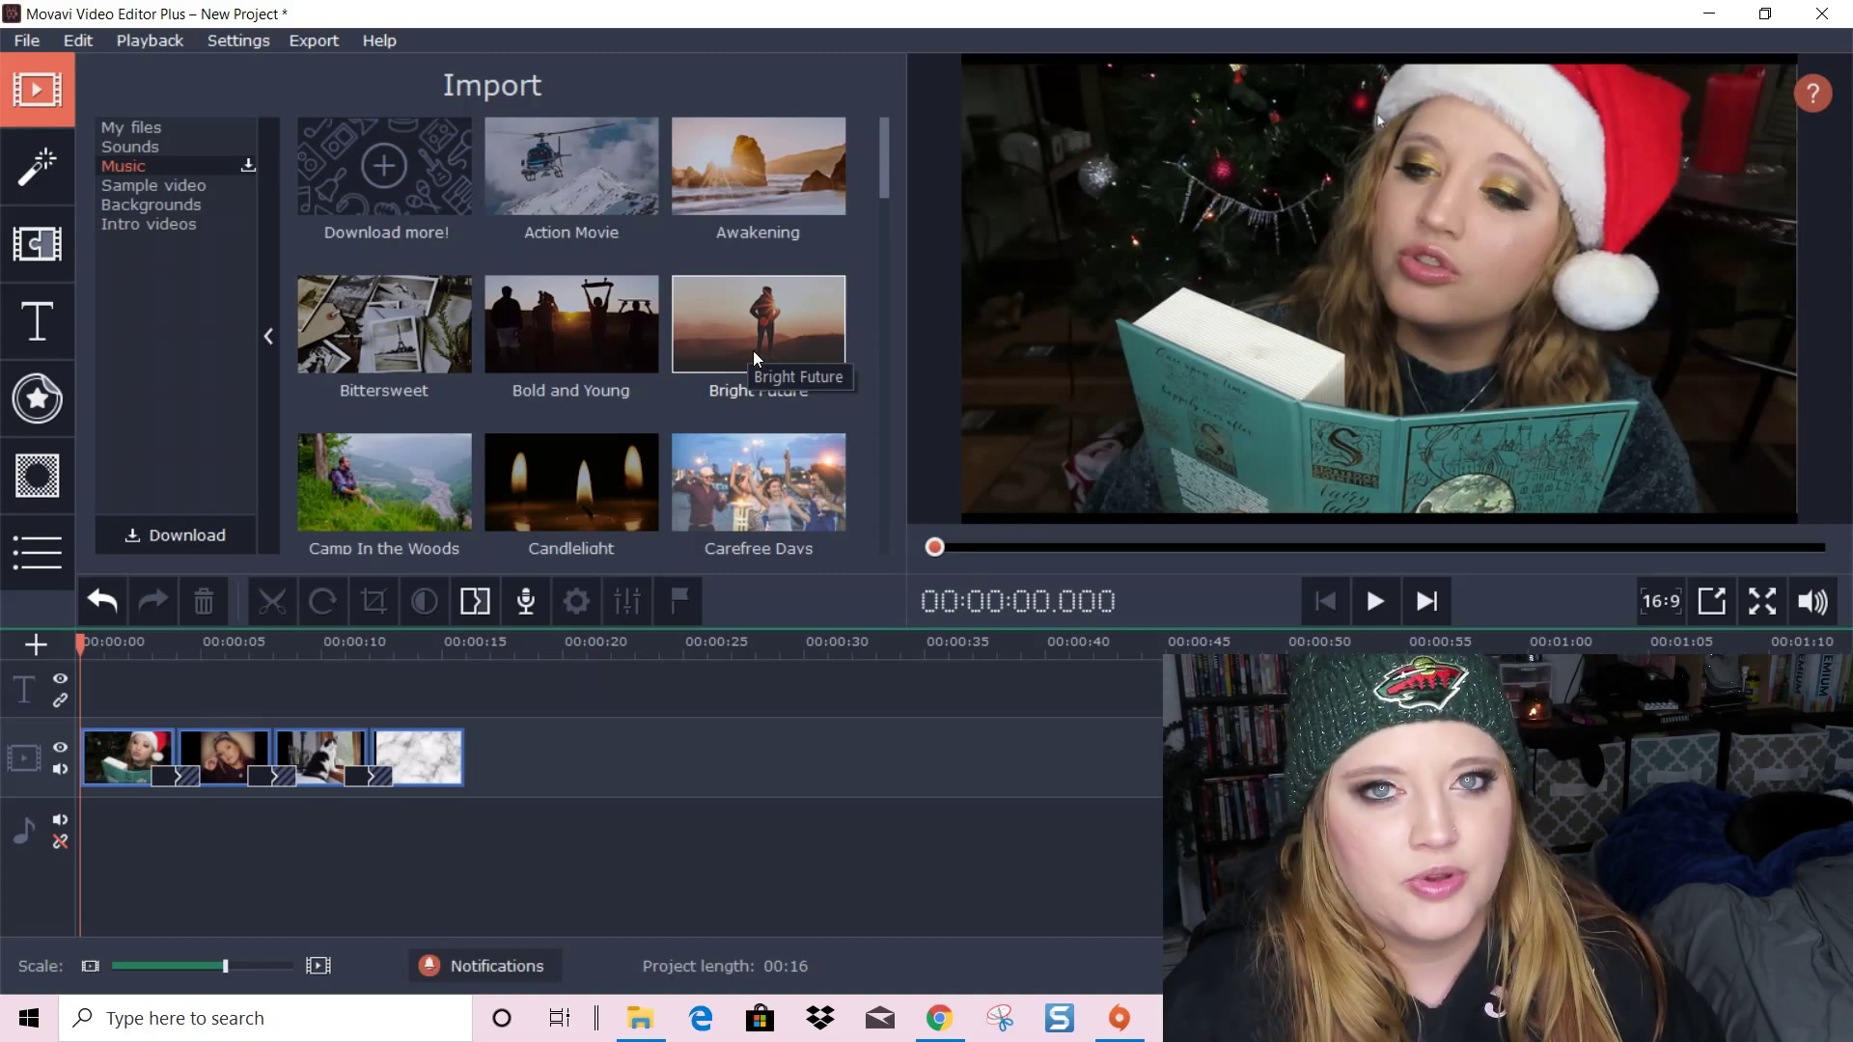
click(753, 350)
scroll(754, 289, down, 3)
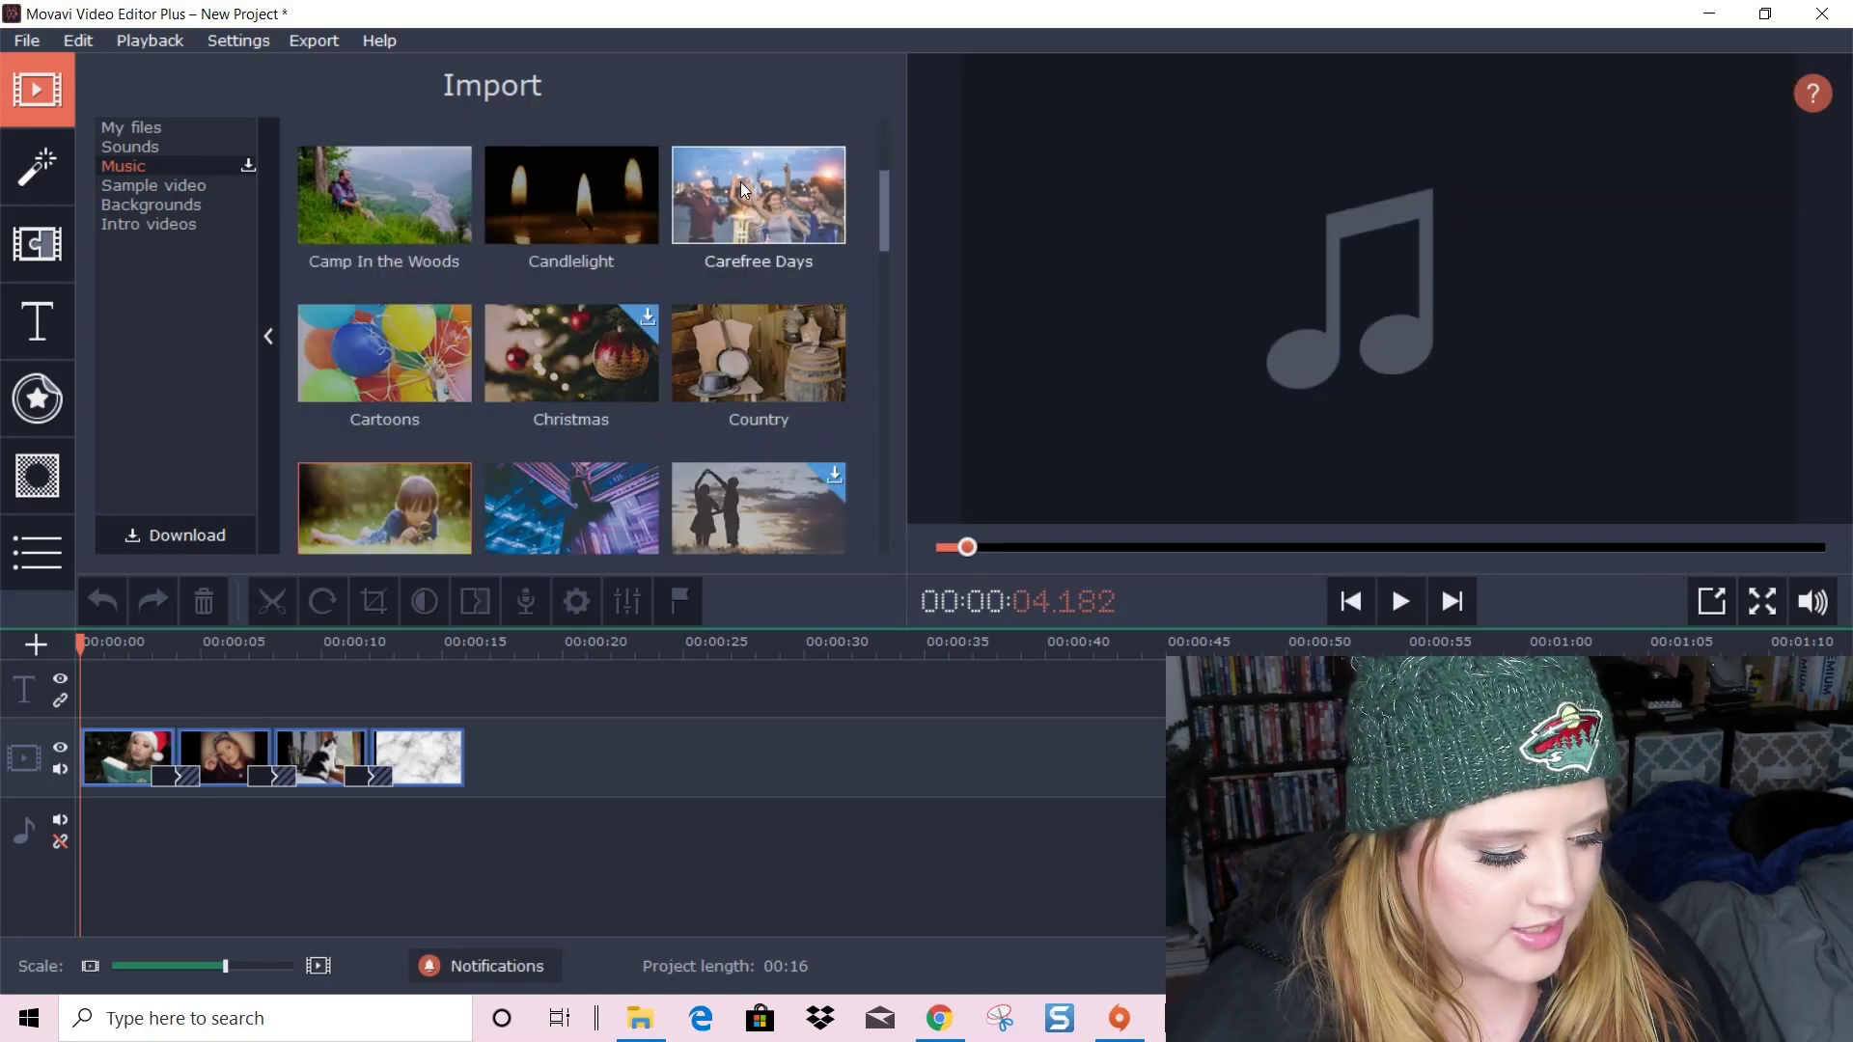
right_click(756, 182)
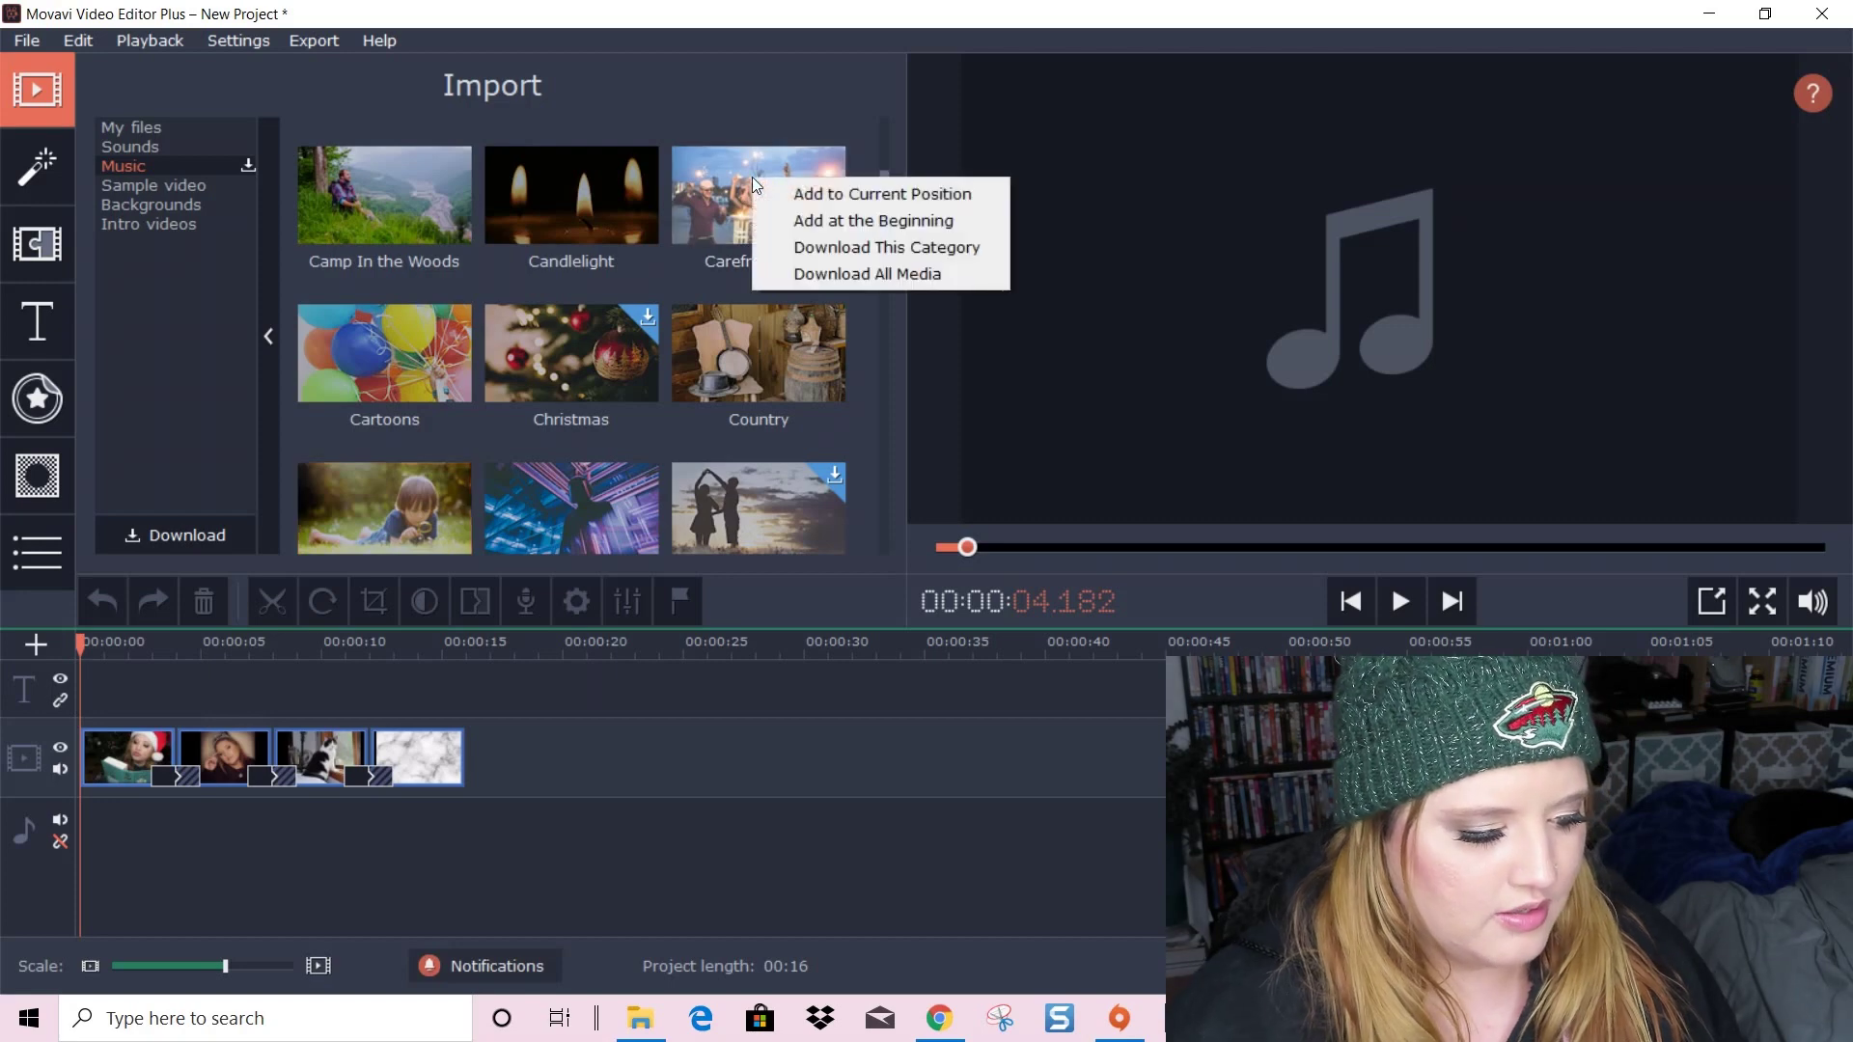
click(820, 191)
Split the Carefree Days clip just past the last photo, at about 16.75 seconds, and delete the remainder
click(482, 830)
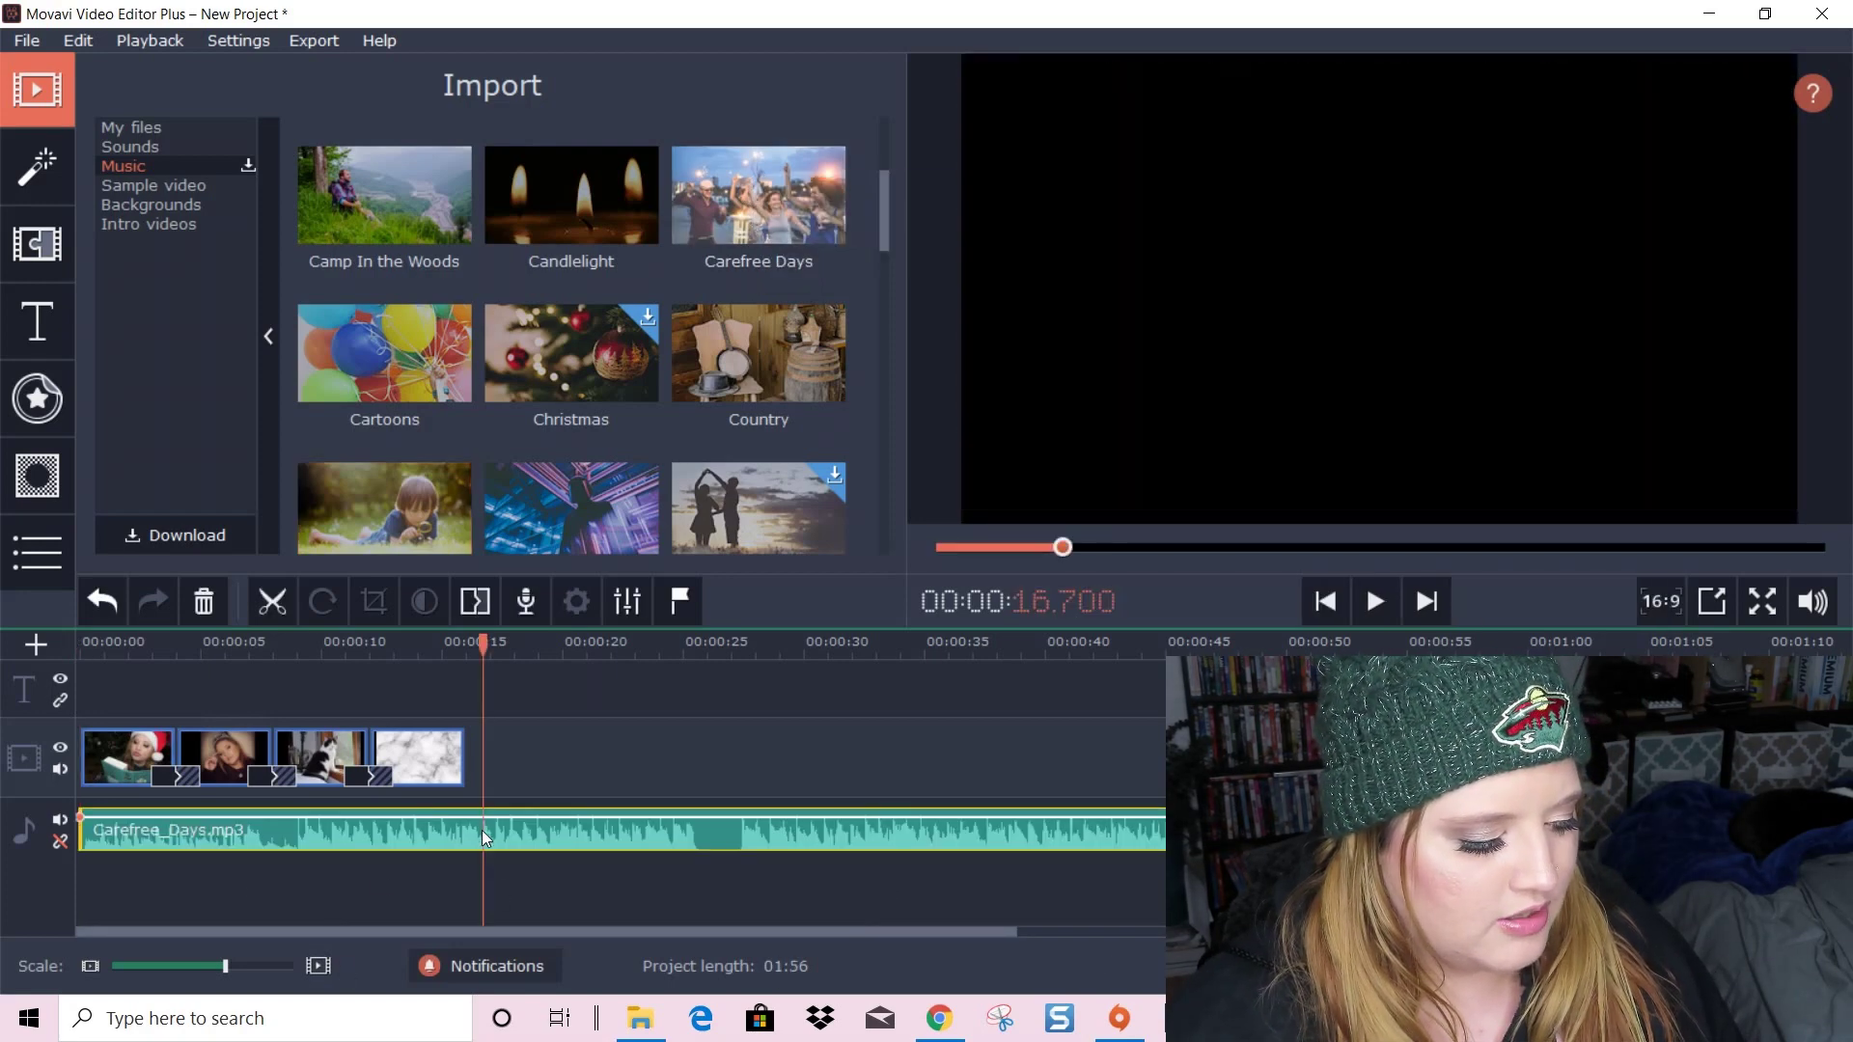
double_click(483, 830)
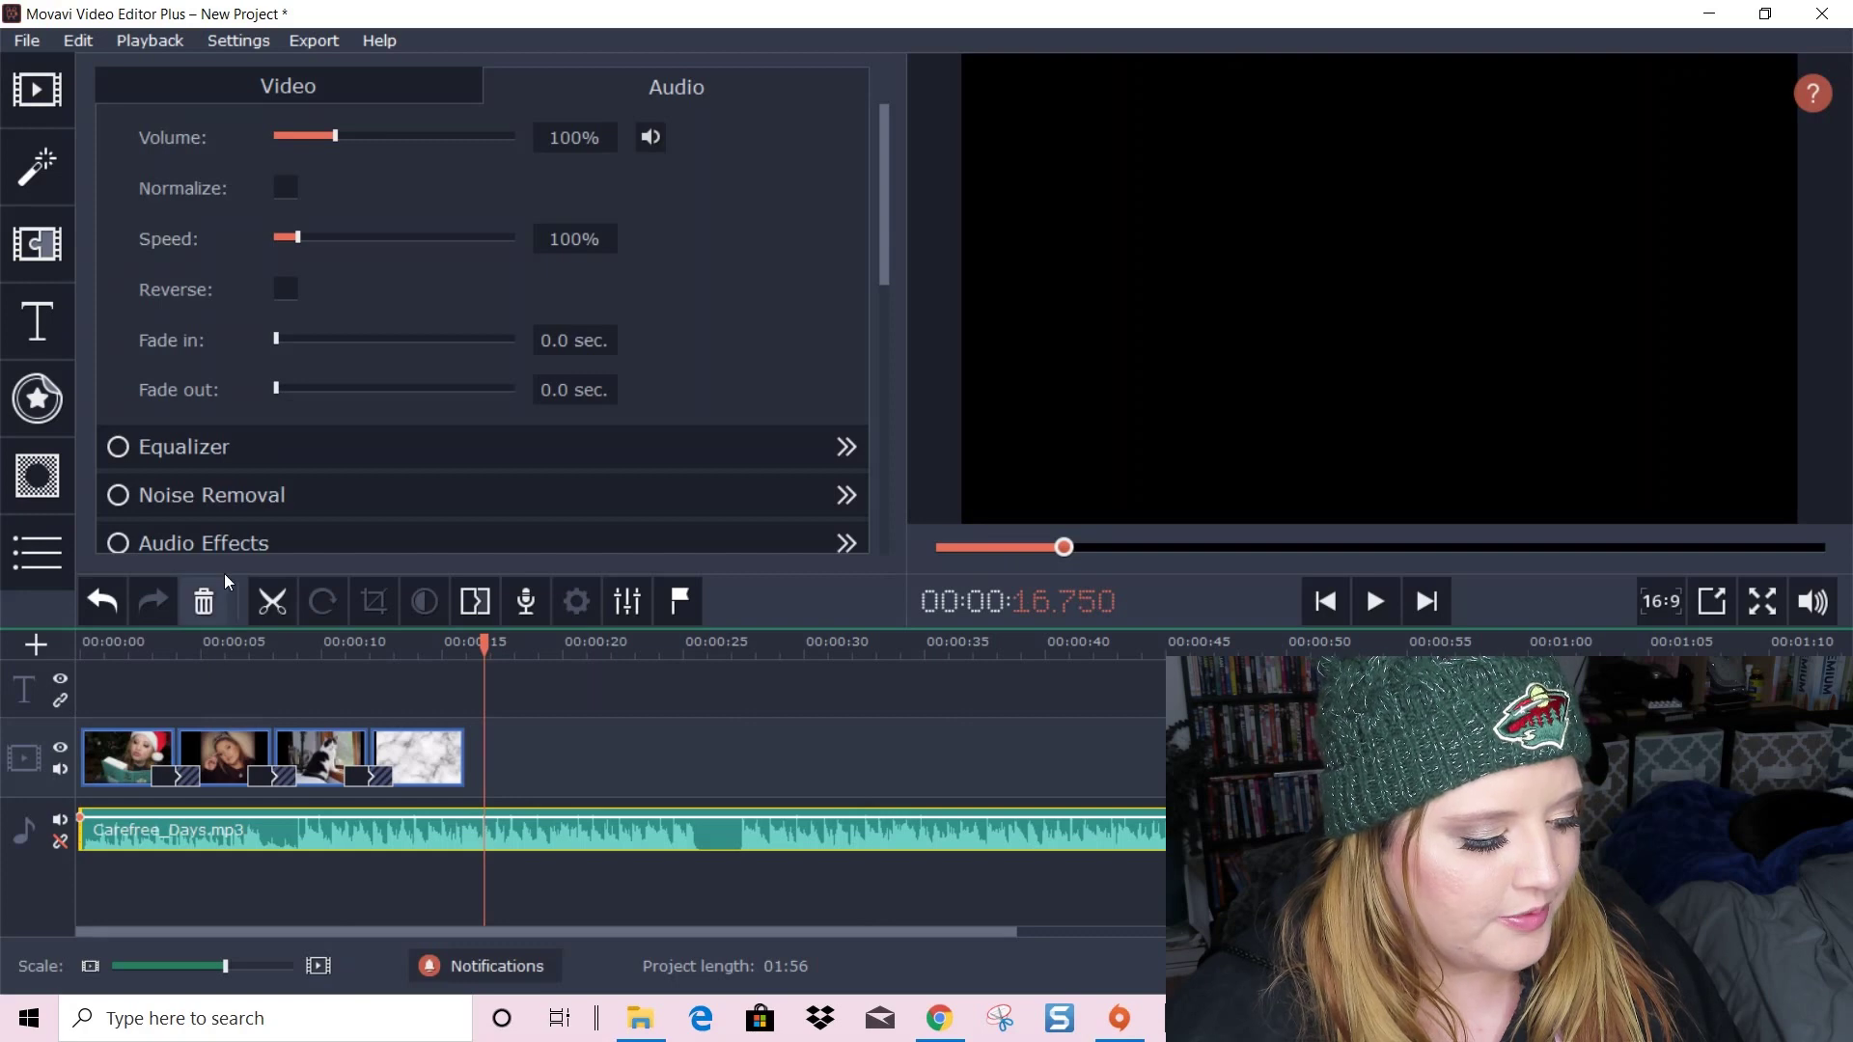
click(272, 601)
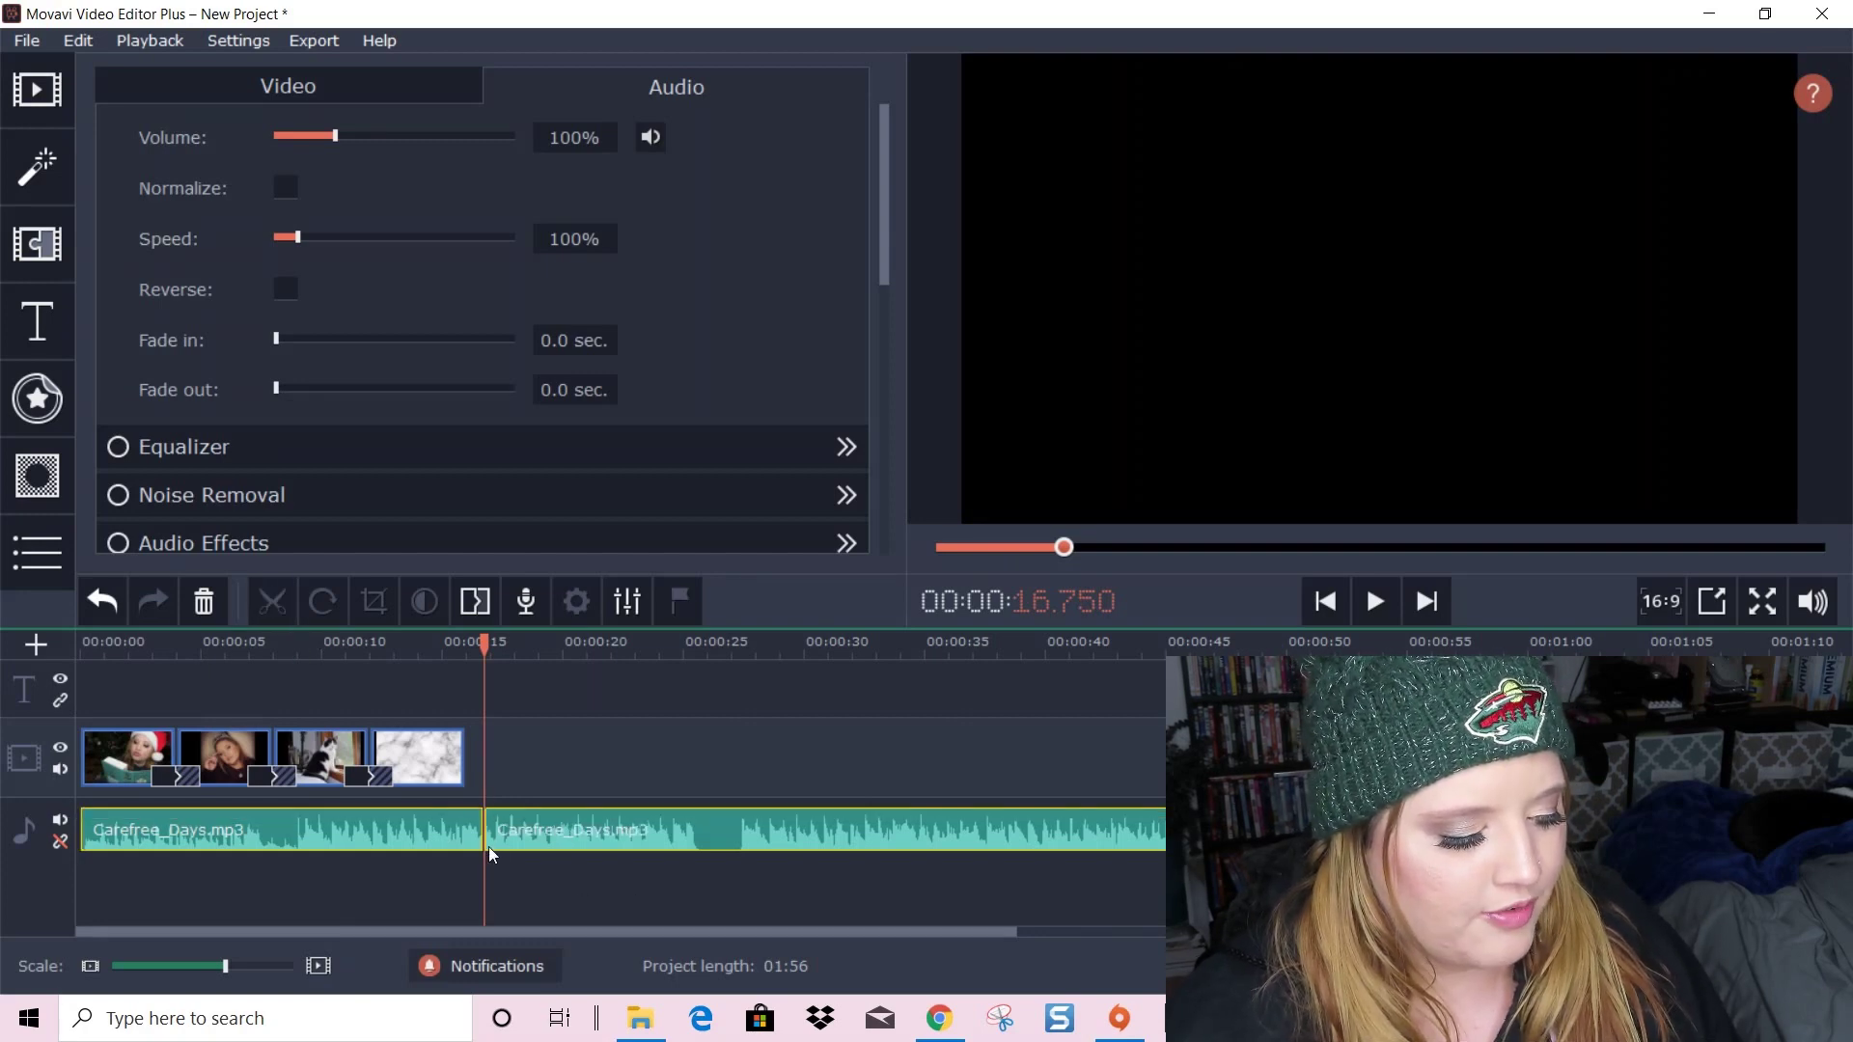
click(572, 835)
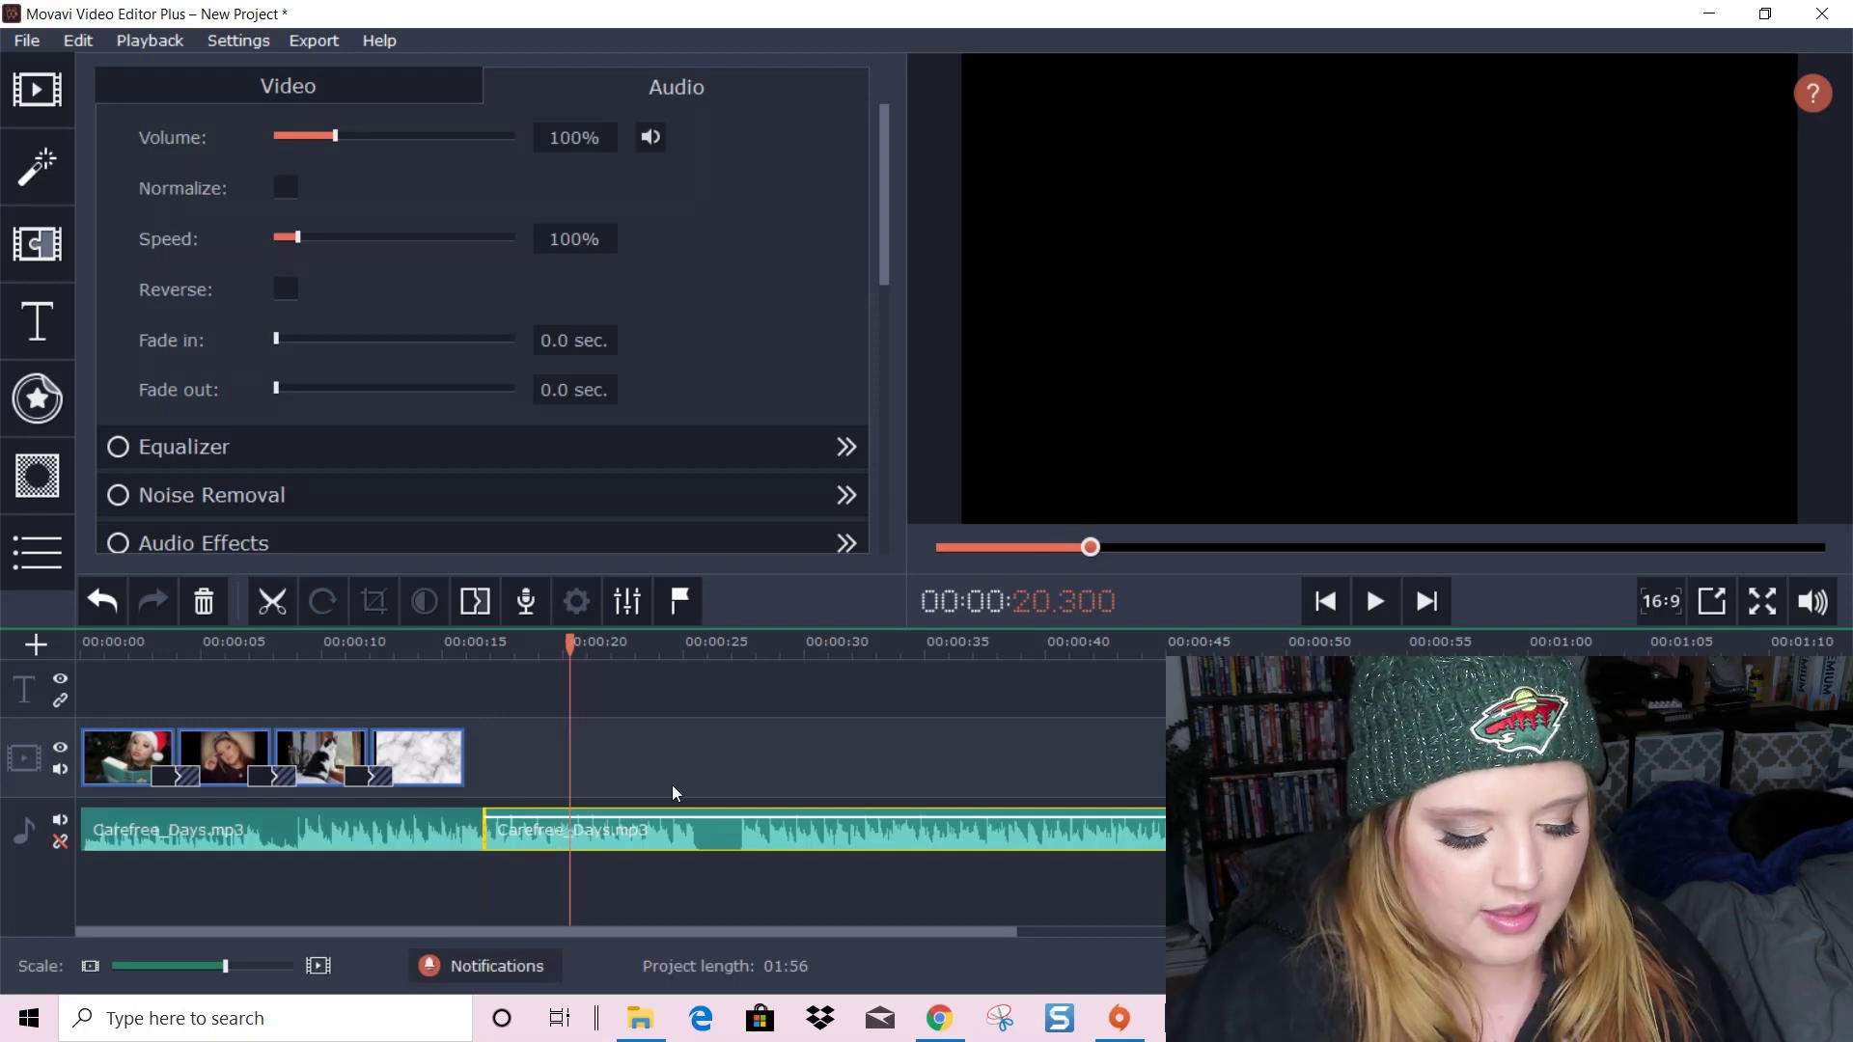
key(Delete)
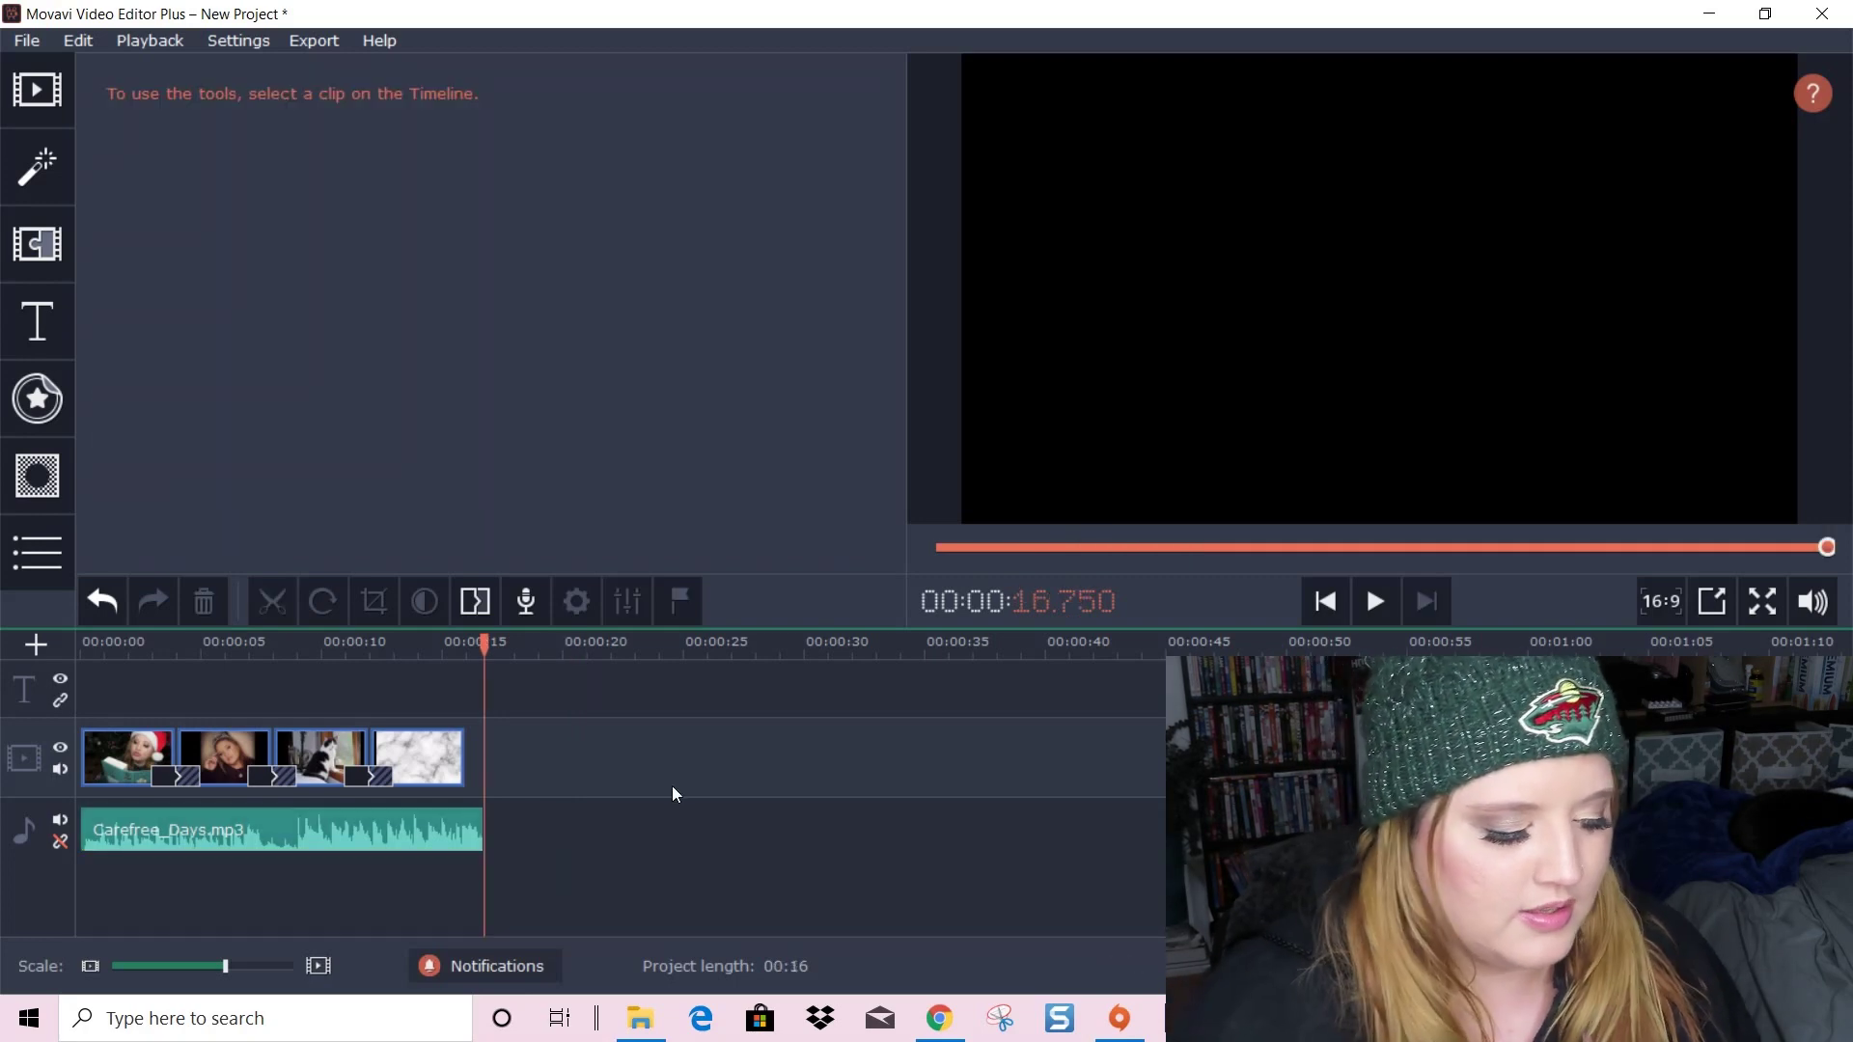
Trim the music clip's end to match the end of the last photo and play the slideshow from the beginning
click(430, 811)
drag(482, 834, 467, 833)
click(371, 644)
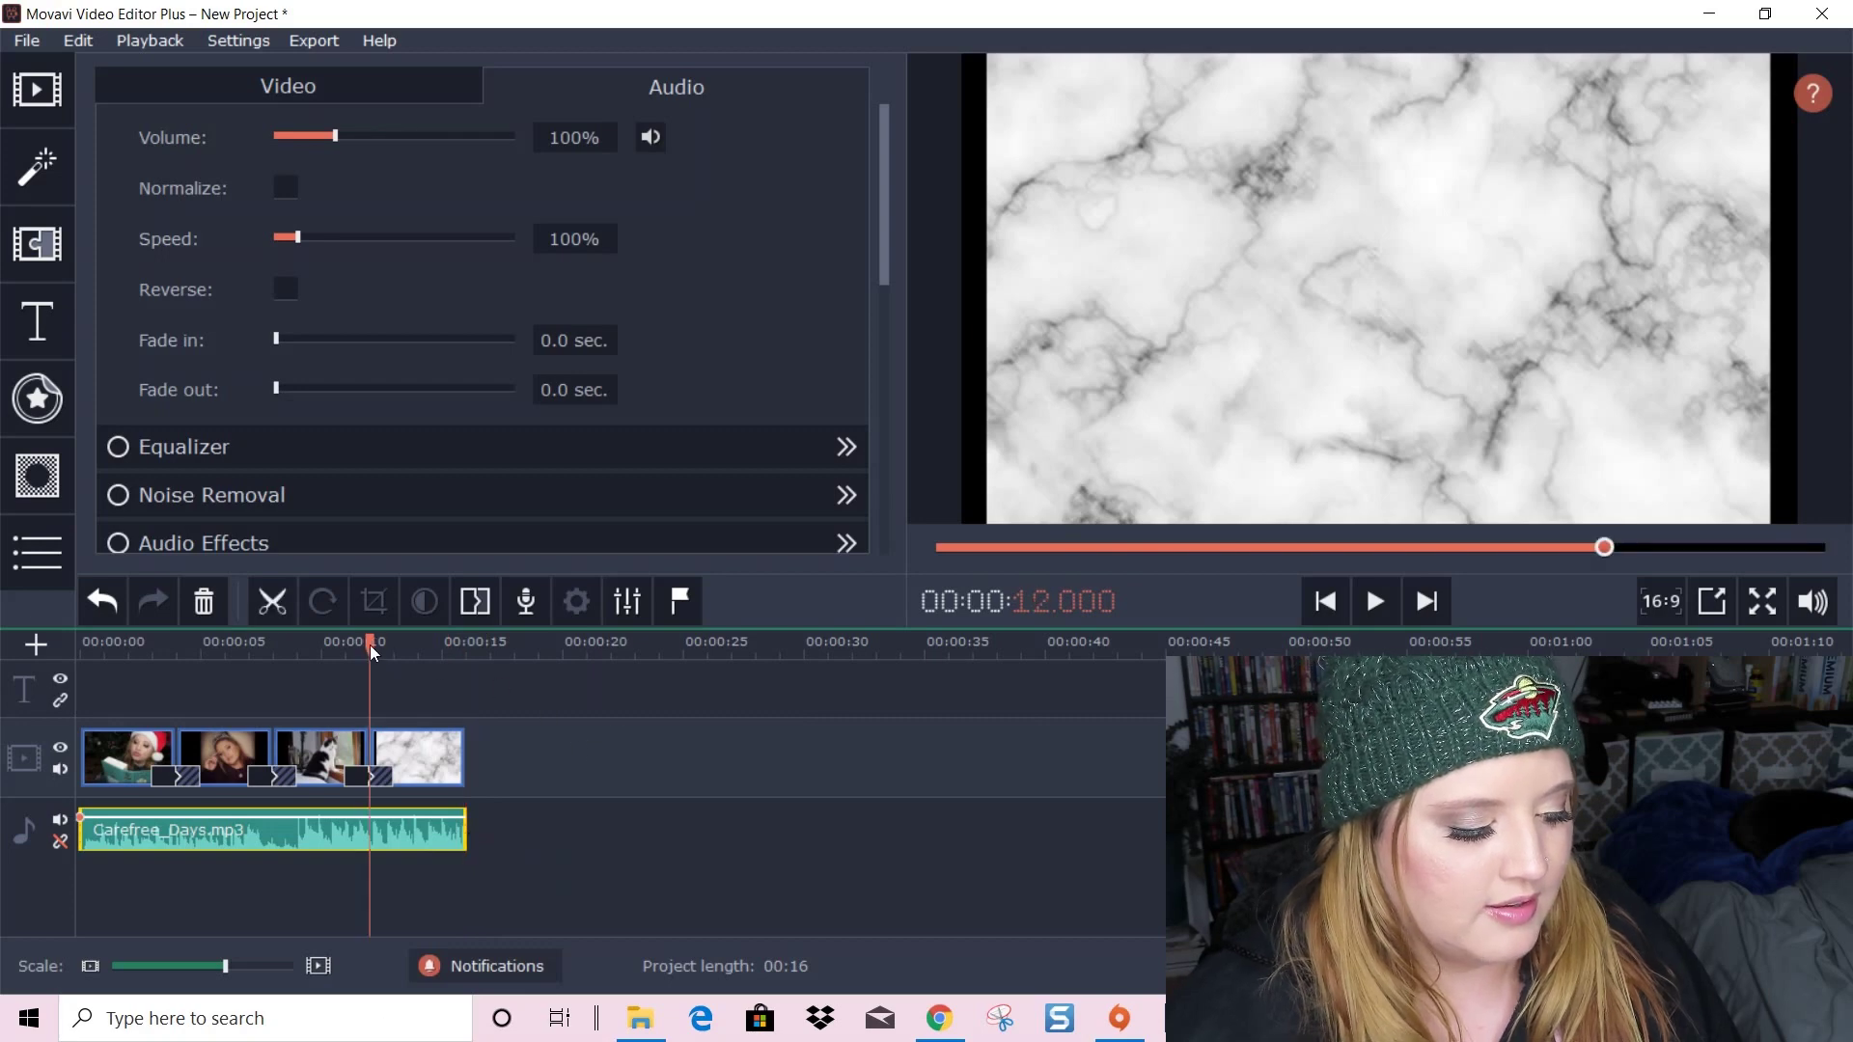
key(Home)
click(1375, 601)
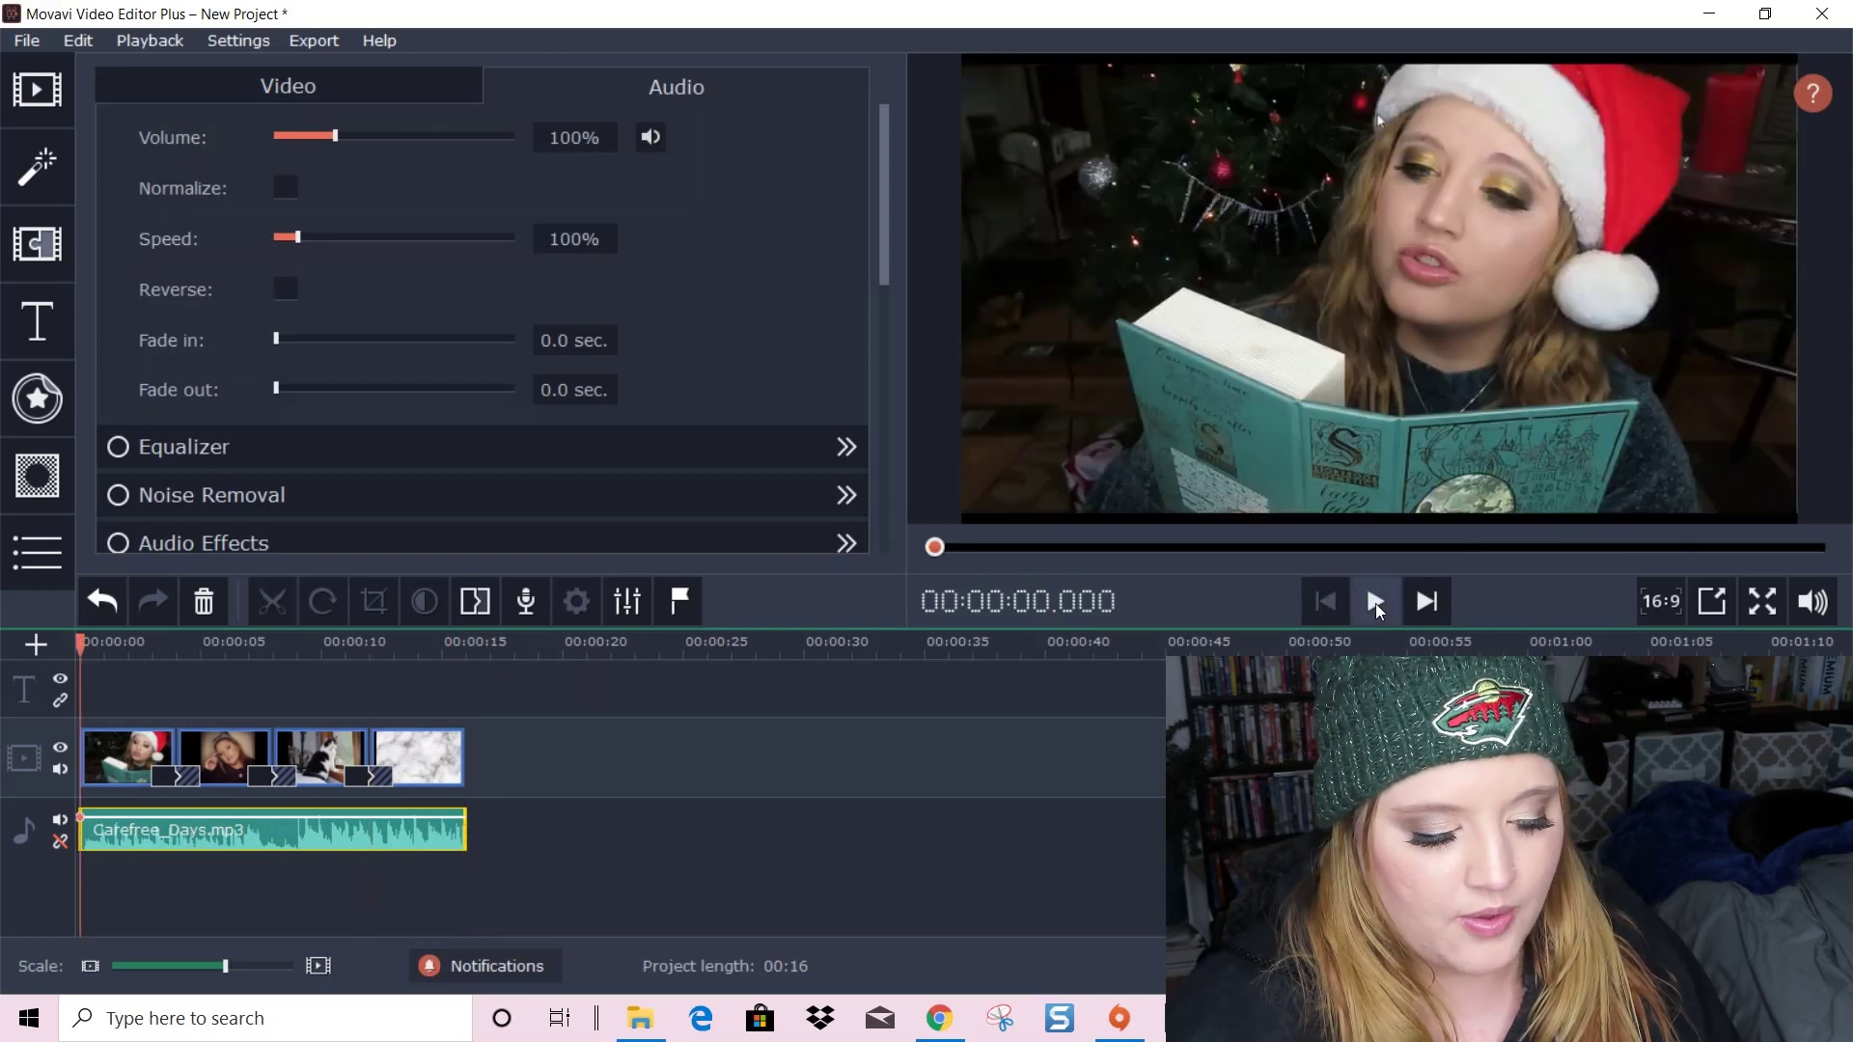